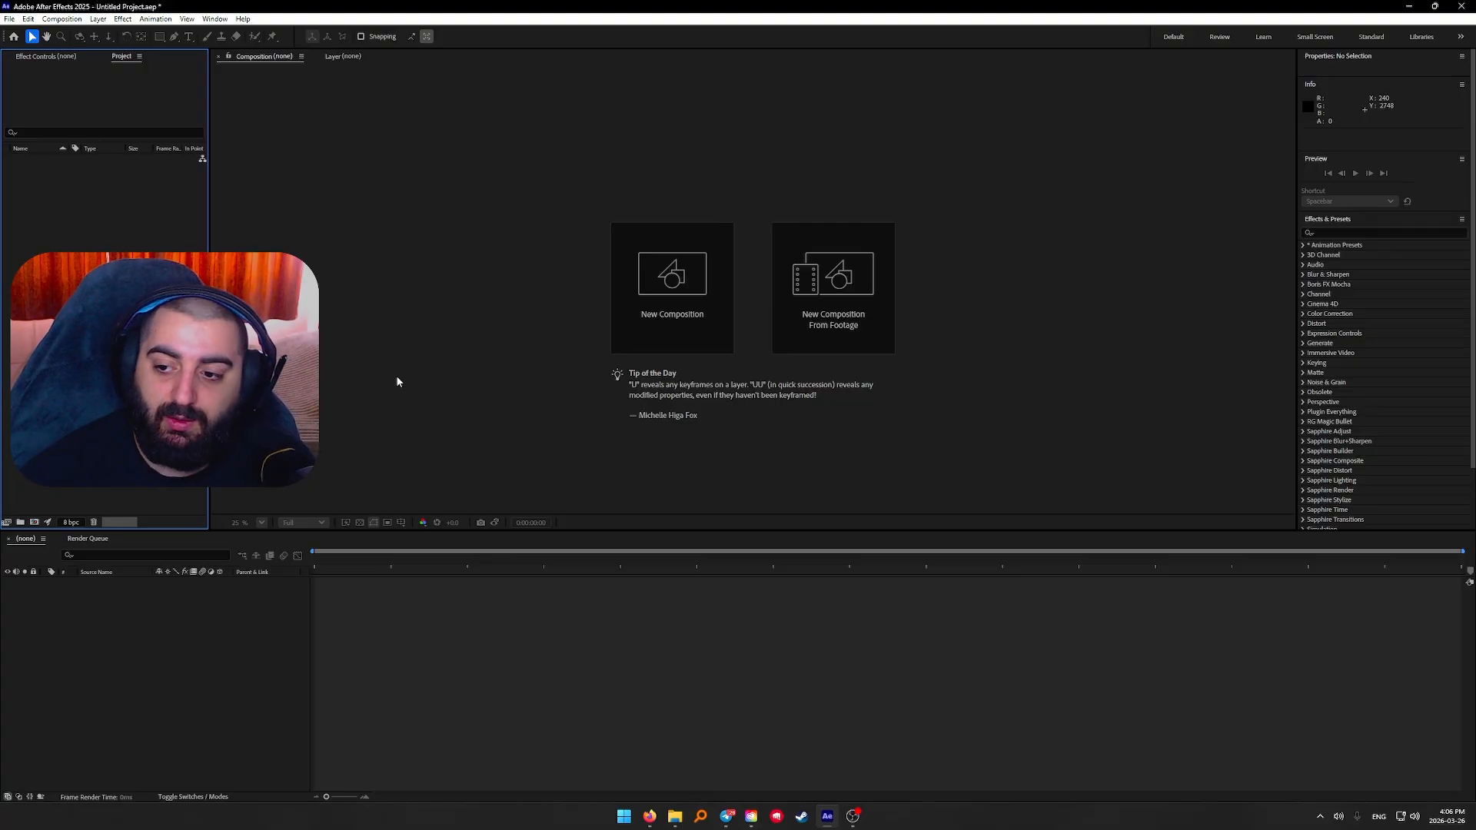
Start a new 1440 × 2560 px composition at 59.994 fps and set its duration to 0:00:05:00
{"action": "left_click", "coordinate": [672, 285]}
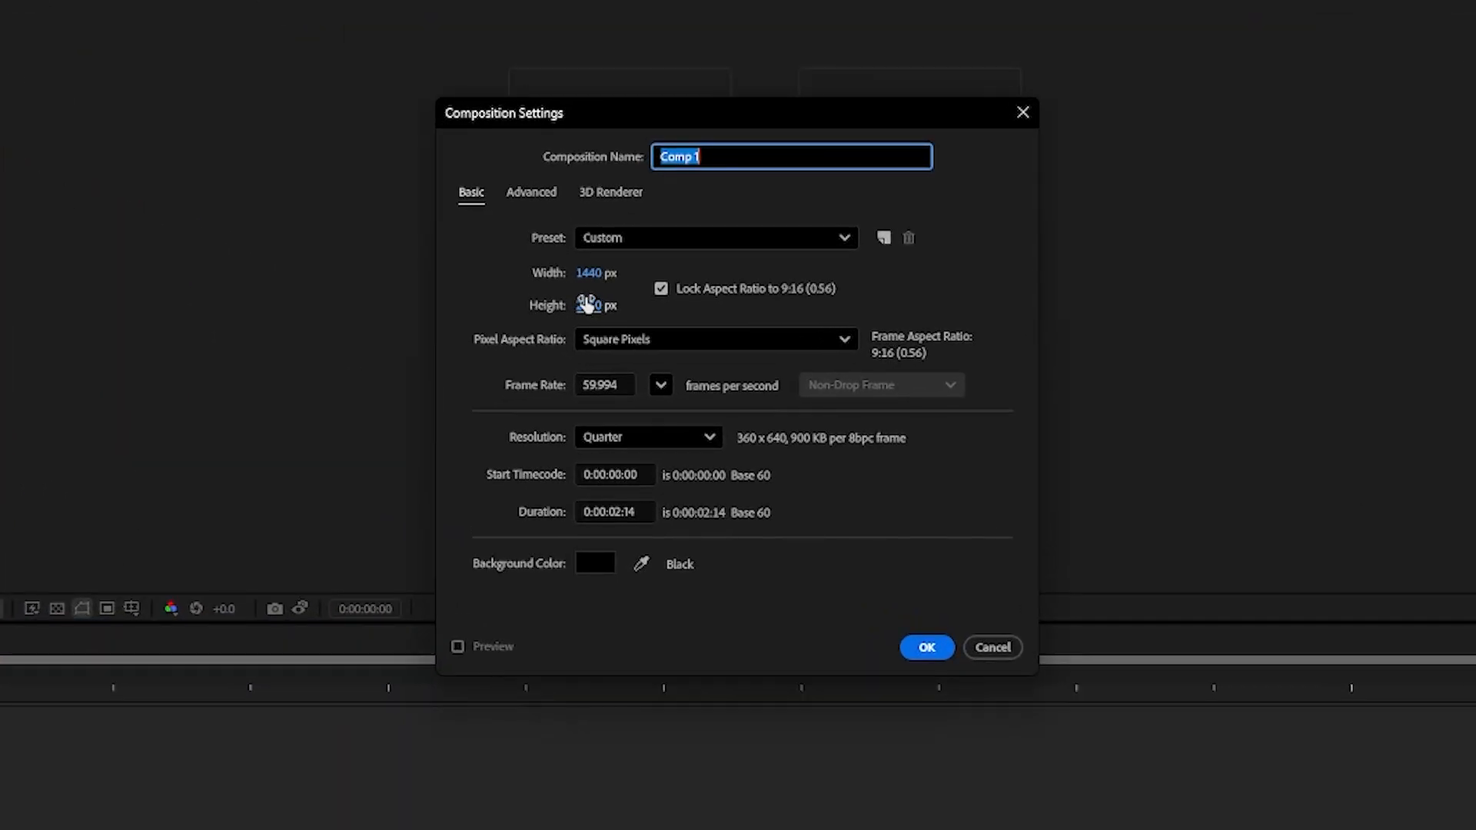
{"action": "left_click", "coordinate": [589, 274]}
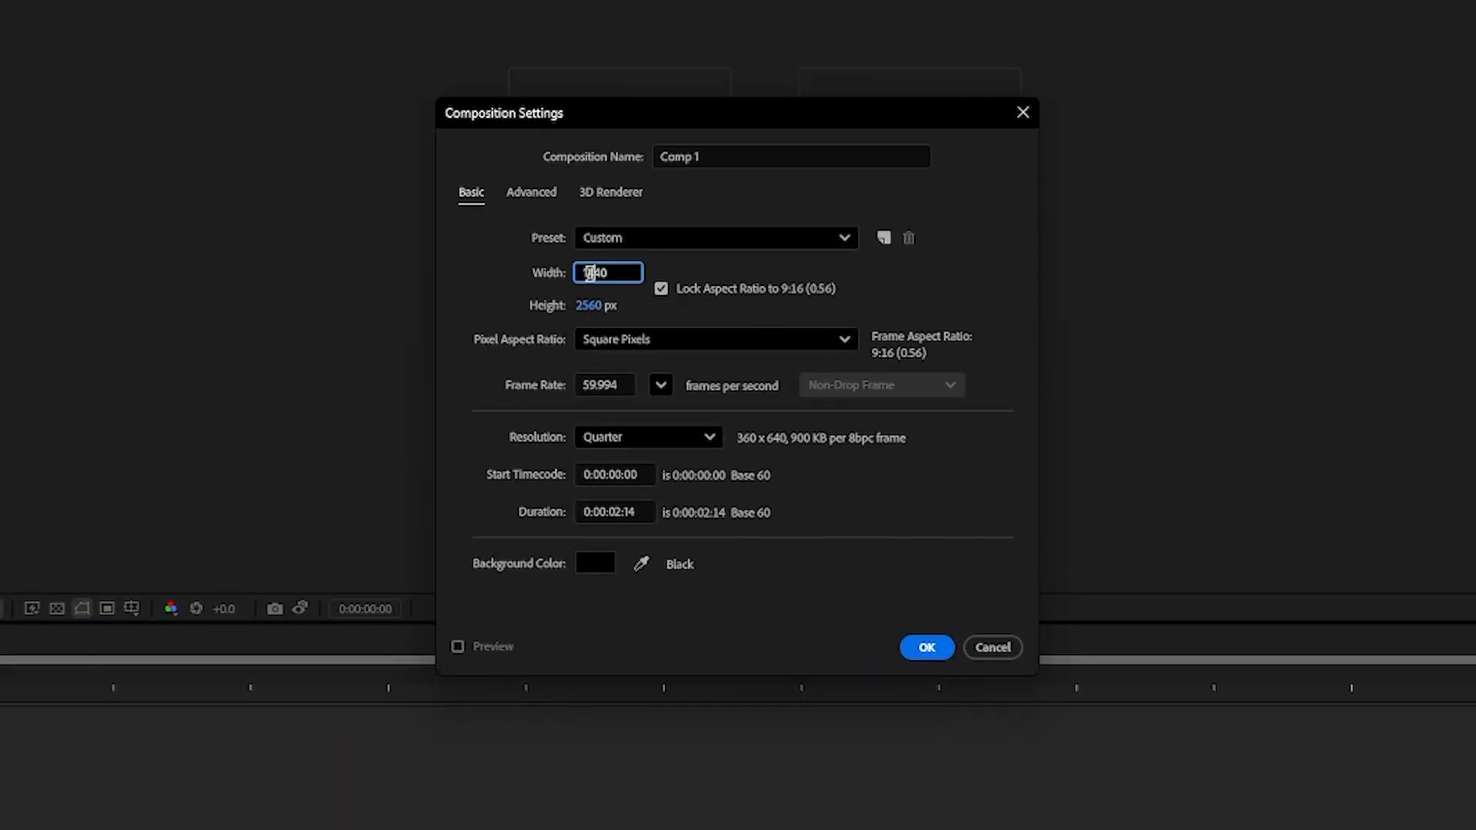
{"action": "left_click", "coordinate": [594, 303]}
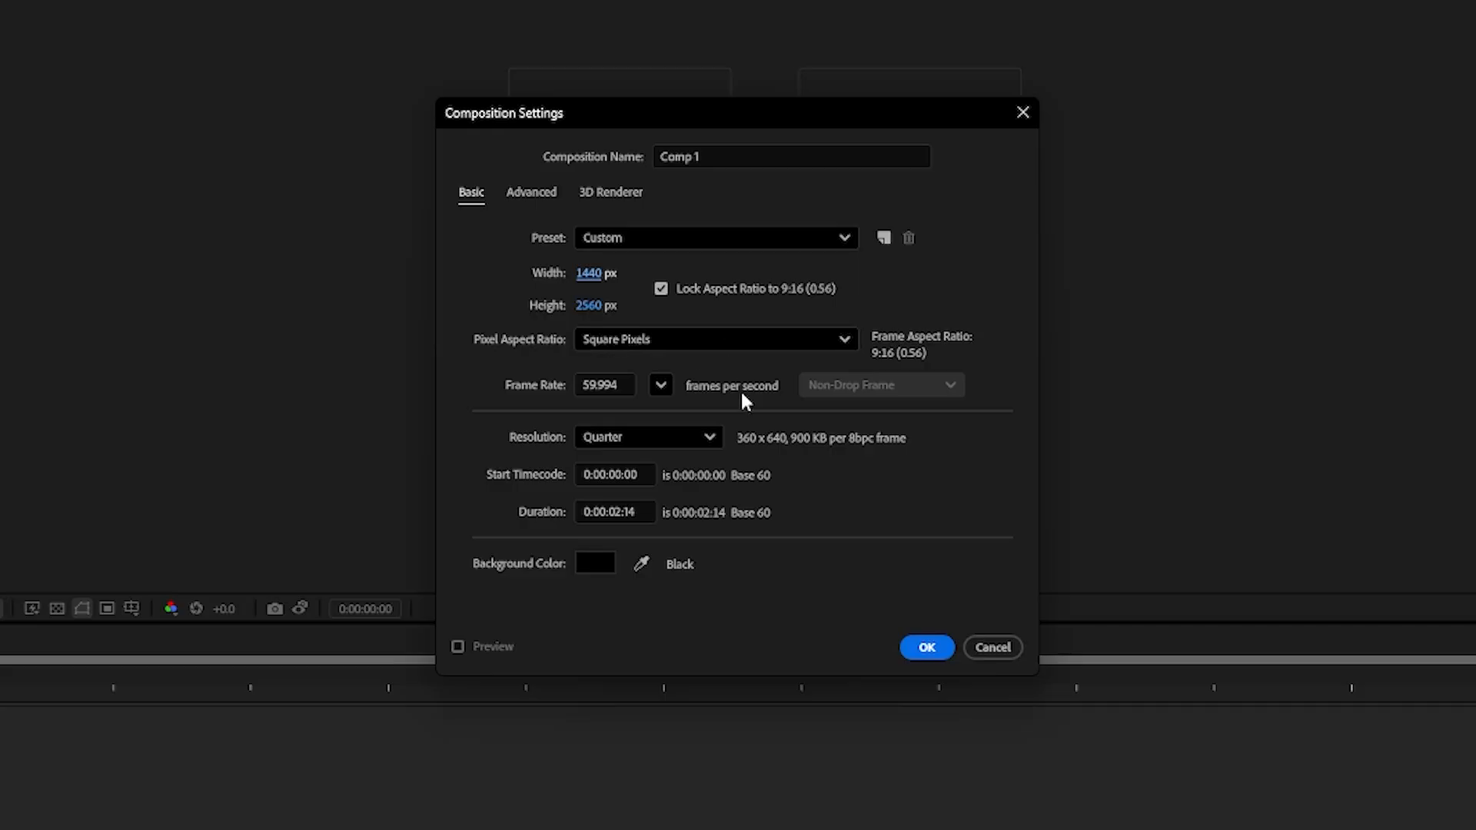
{"action": "left_click_drag", "start_coordinate": [621, 513], "coordinate": [613, 513]}
{"action": "type", "text": "5"}
{"action": "key", "text": "Right"}
{"action": "key", "text": "Right"}
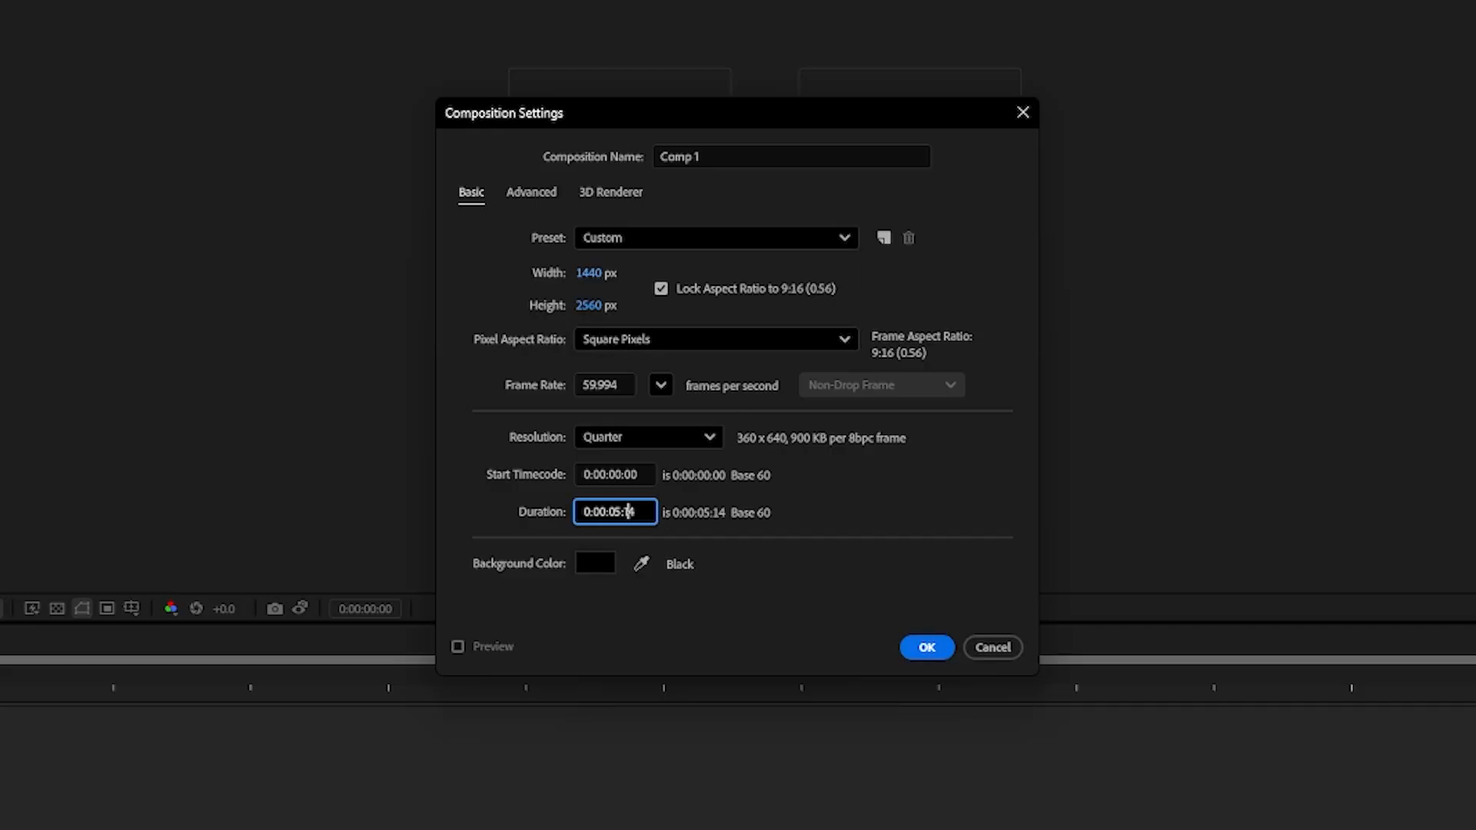
Check the background color, advanced and 3D renderer settings, keep the black background and Classic 3D, and create the composition
{"action": "left_click", "coordinate": [596, 563]}
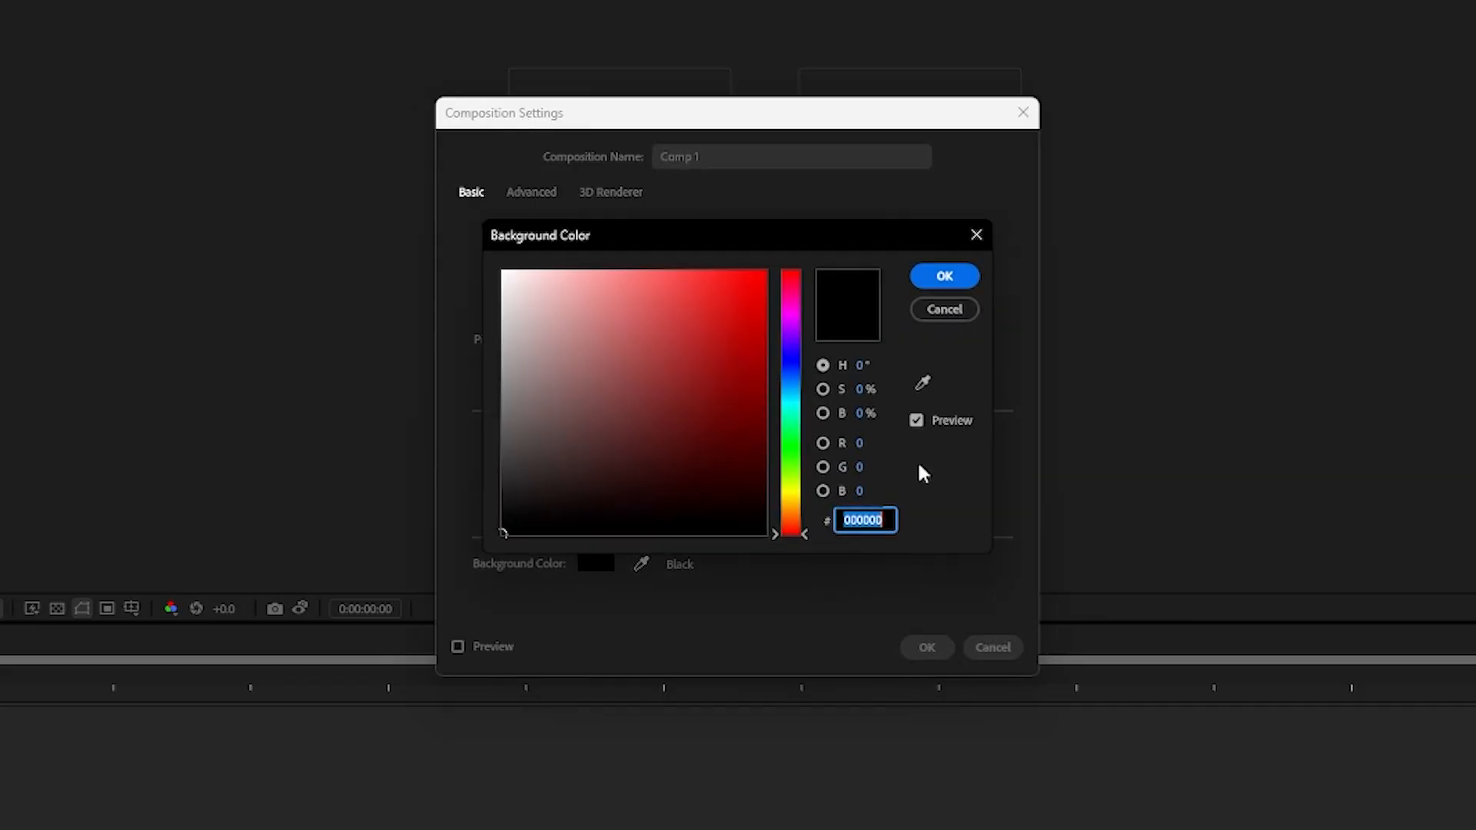
{"action": "left_click", "coordinate": [946, 309]}
{"action": "left_click", "coordinate": [537, 194]}
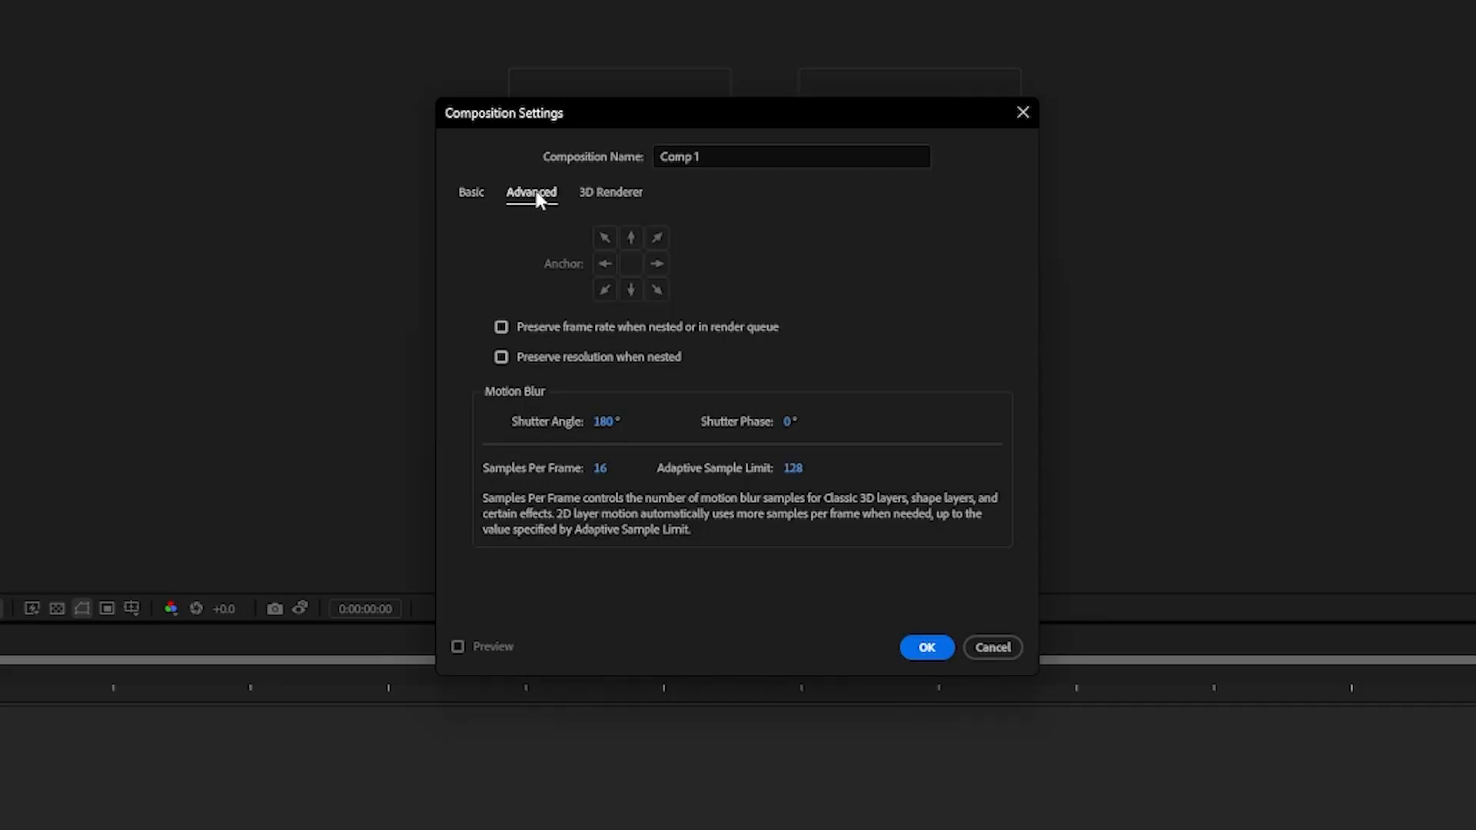
{"action": "left_click", "coordinate": [611, 192]}
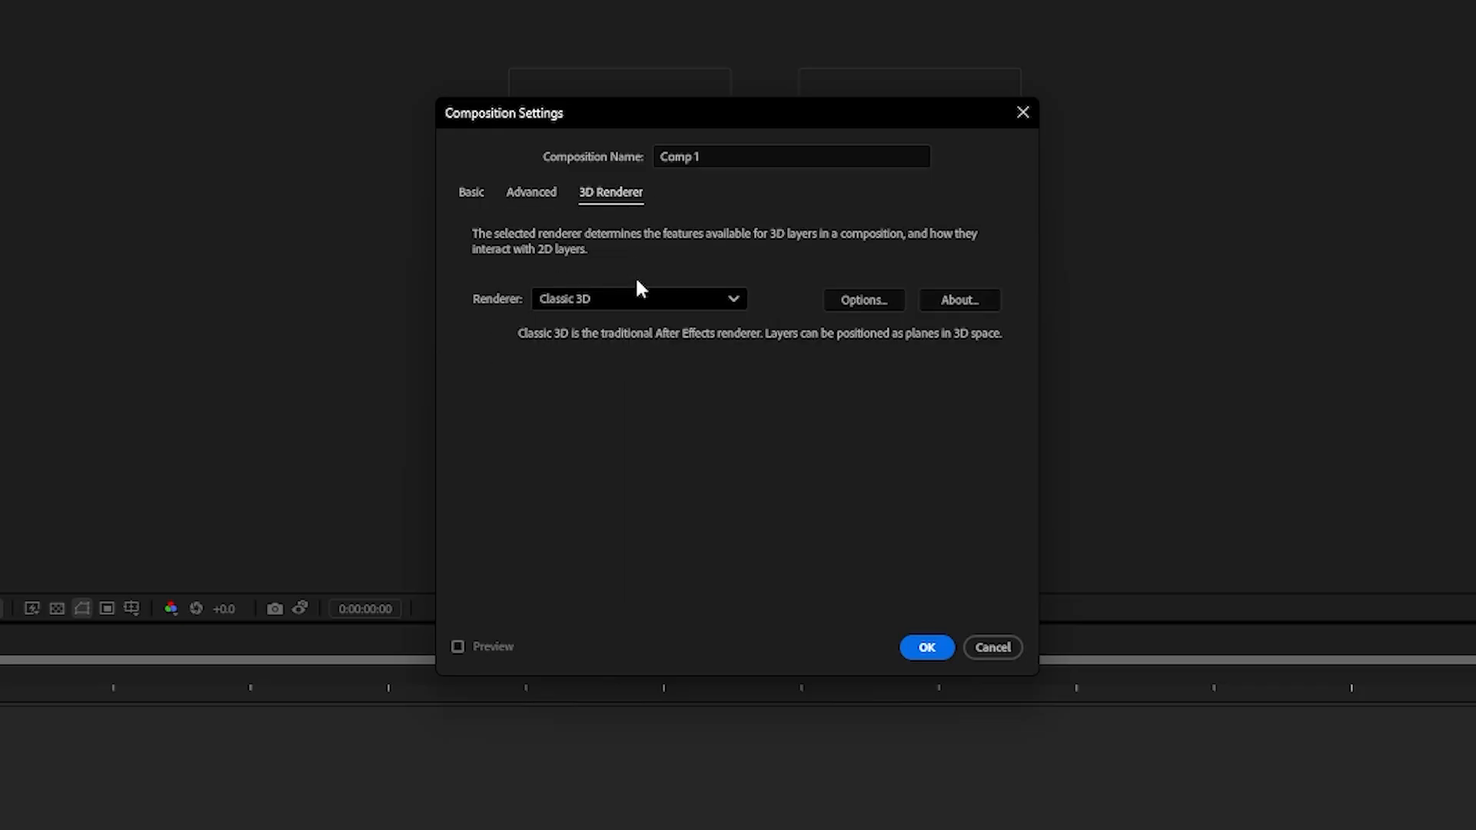
{"action": "left_click", "coordinate": [461, 193]}
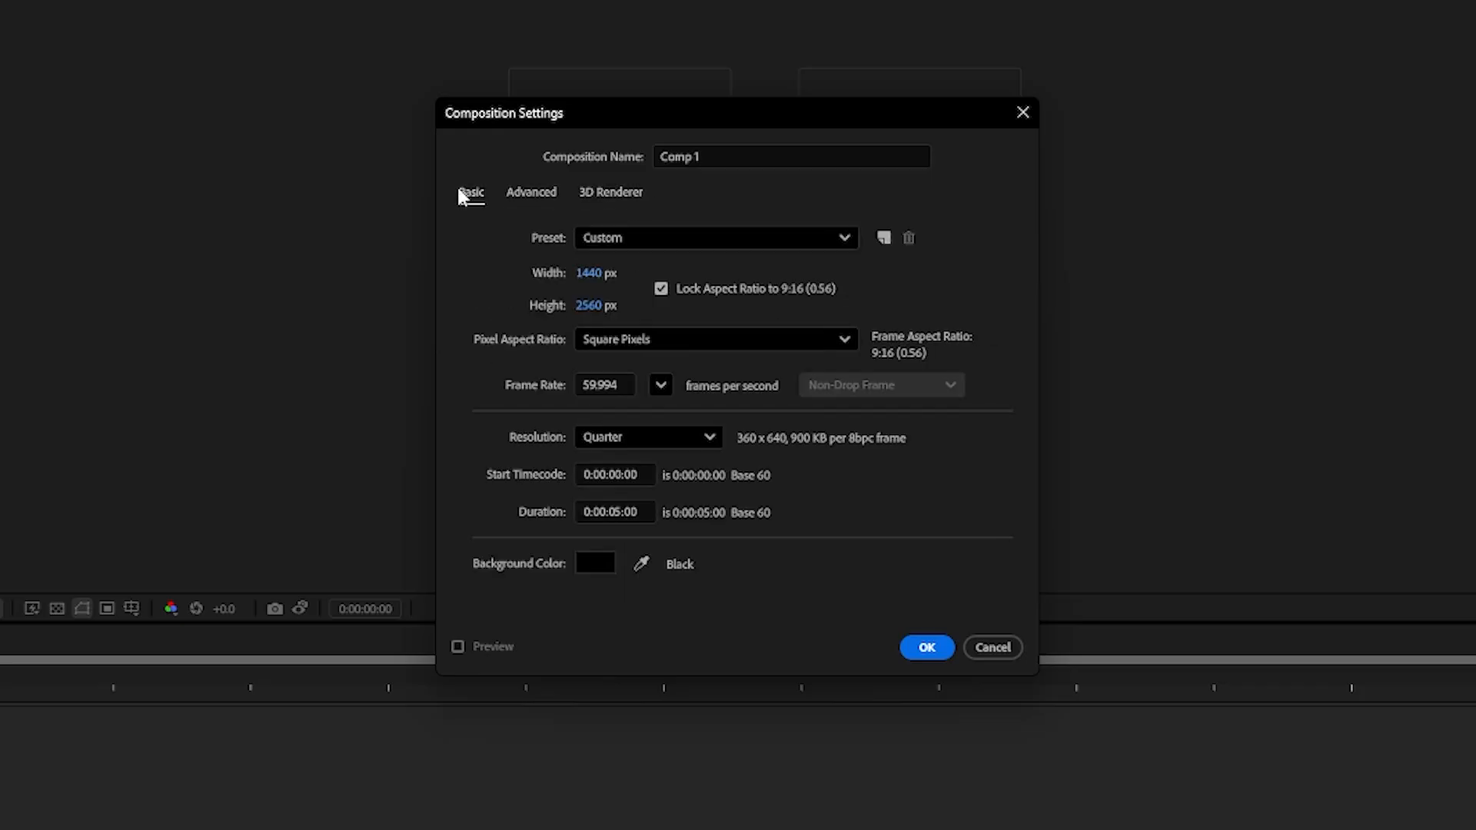
{"action": "left_click", "coordinate": [917, 648]}
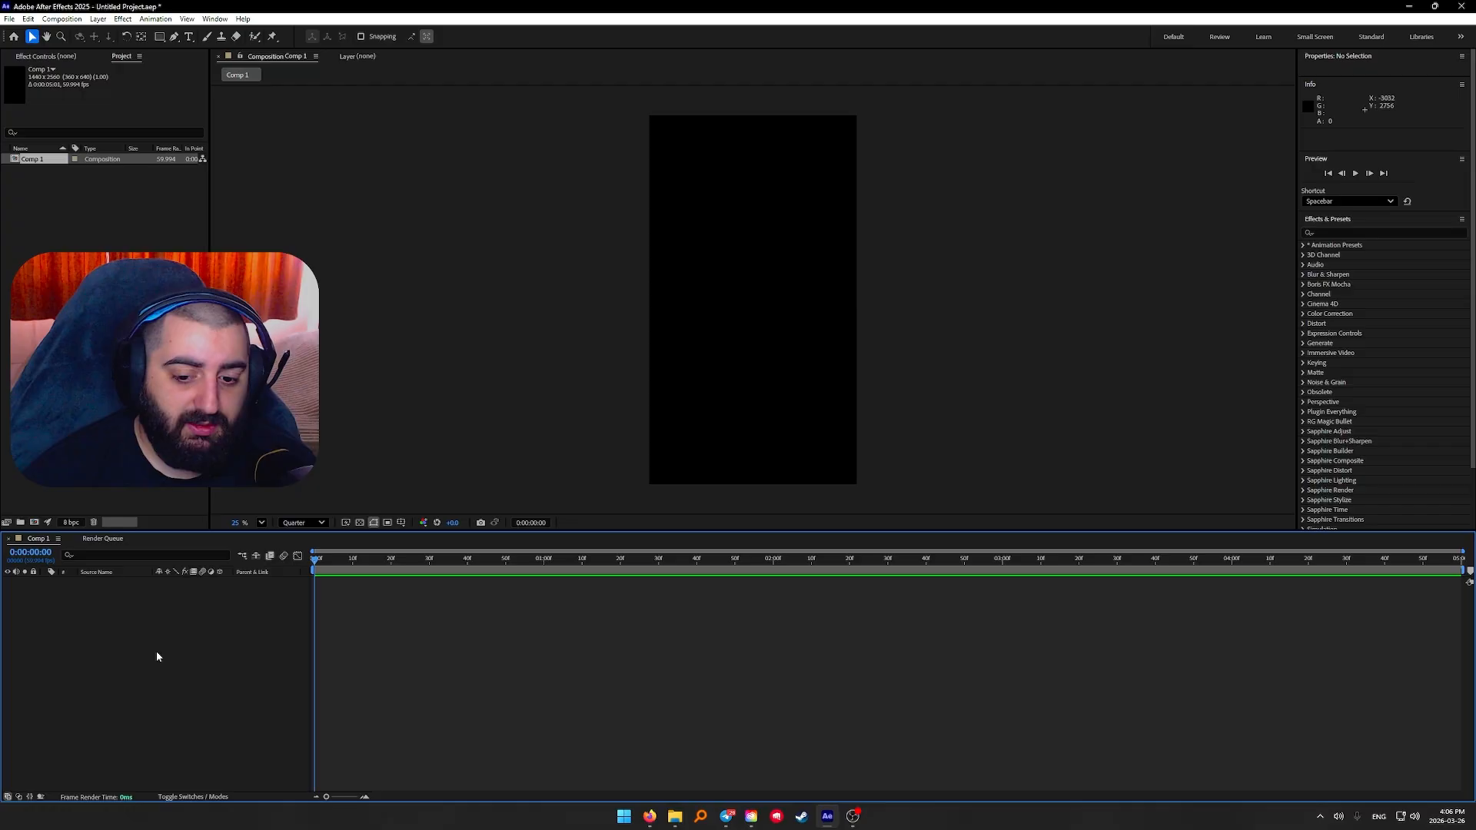
Add a full-size 1440 × 2560 px solid layer in pale yellow as the background
{"action": "right_click", "coordinate": [74, 620]}
{"action": "mouse_move", "coordinate": [192, 628]}
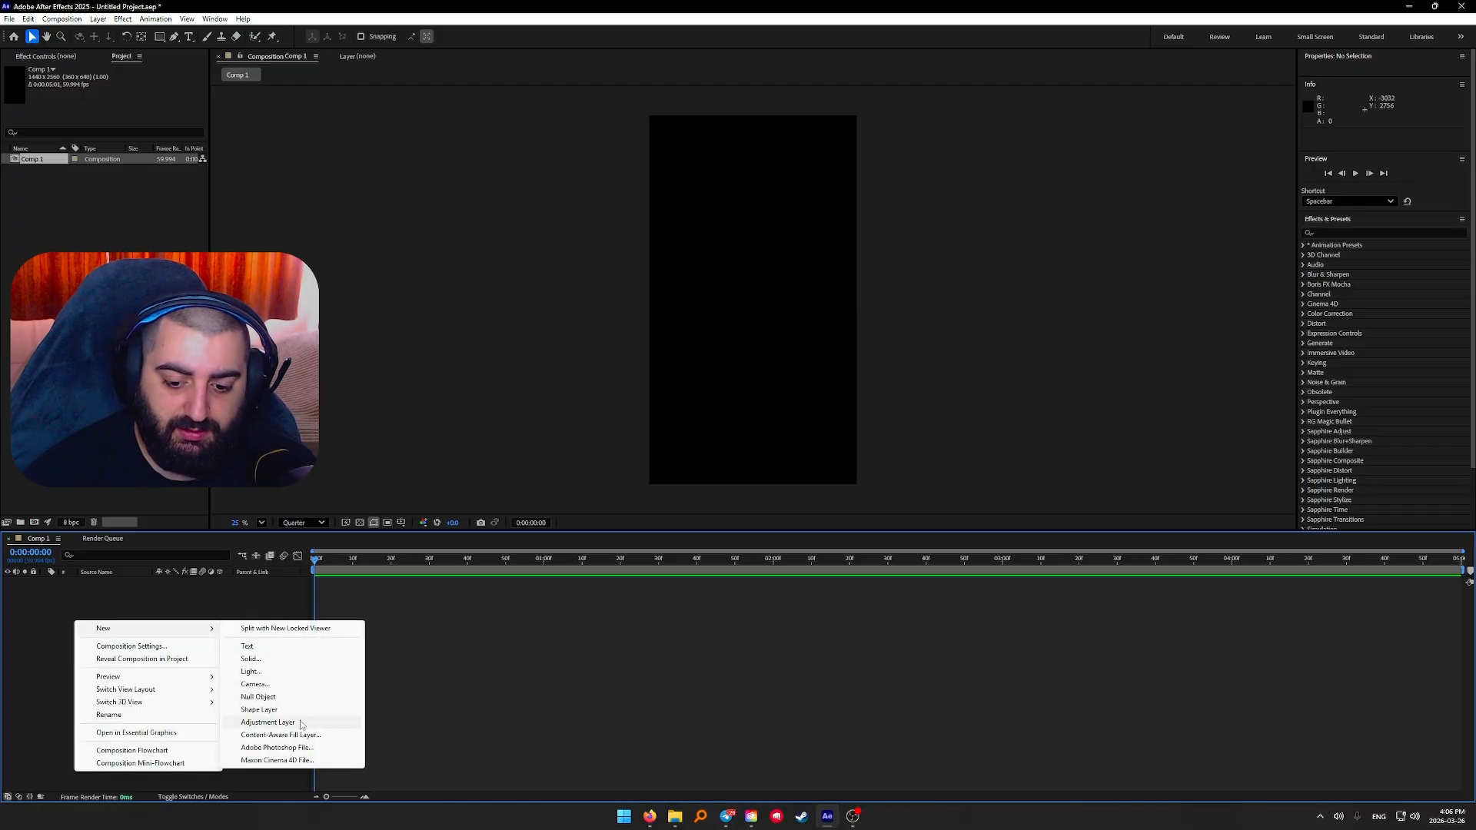
{"action": "left_click", "coordinate": [261, 658]}
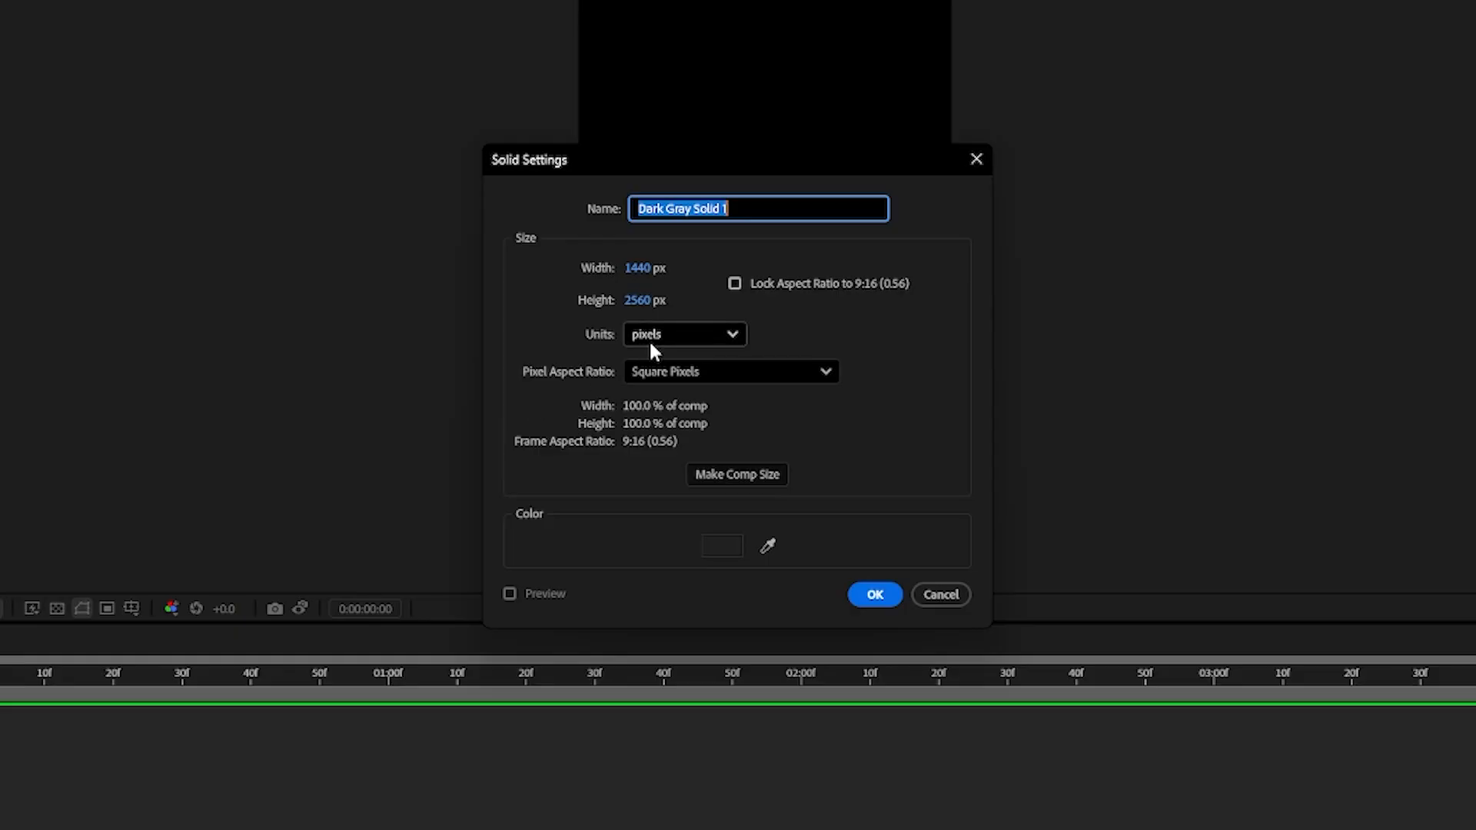
{"action": "left_click", "coordinate": [726, 548]}
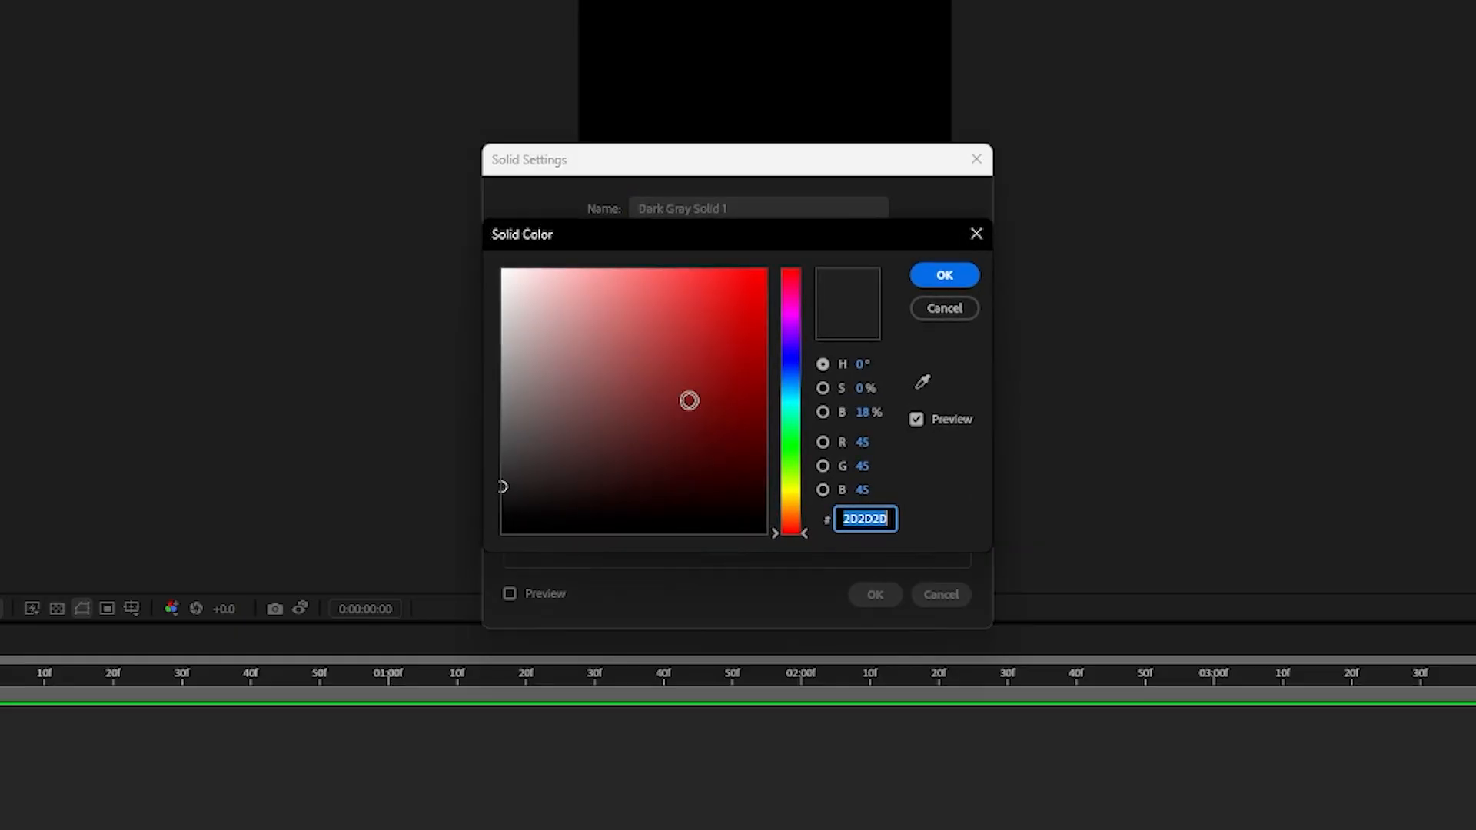
{"action": "left_click", "coordinate": [793, 495]}
{"action": "mouse_move", "coordinate": [546, 342]}
{"action": "left_mouse_down"}
{"action": "mouse_move", "coordinate": [599, 303]}
{"action": "mouse_move", "coordinate": [582, 339]}
{"action": "left_mouse_up"}
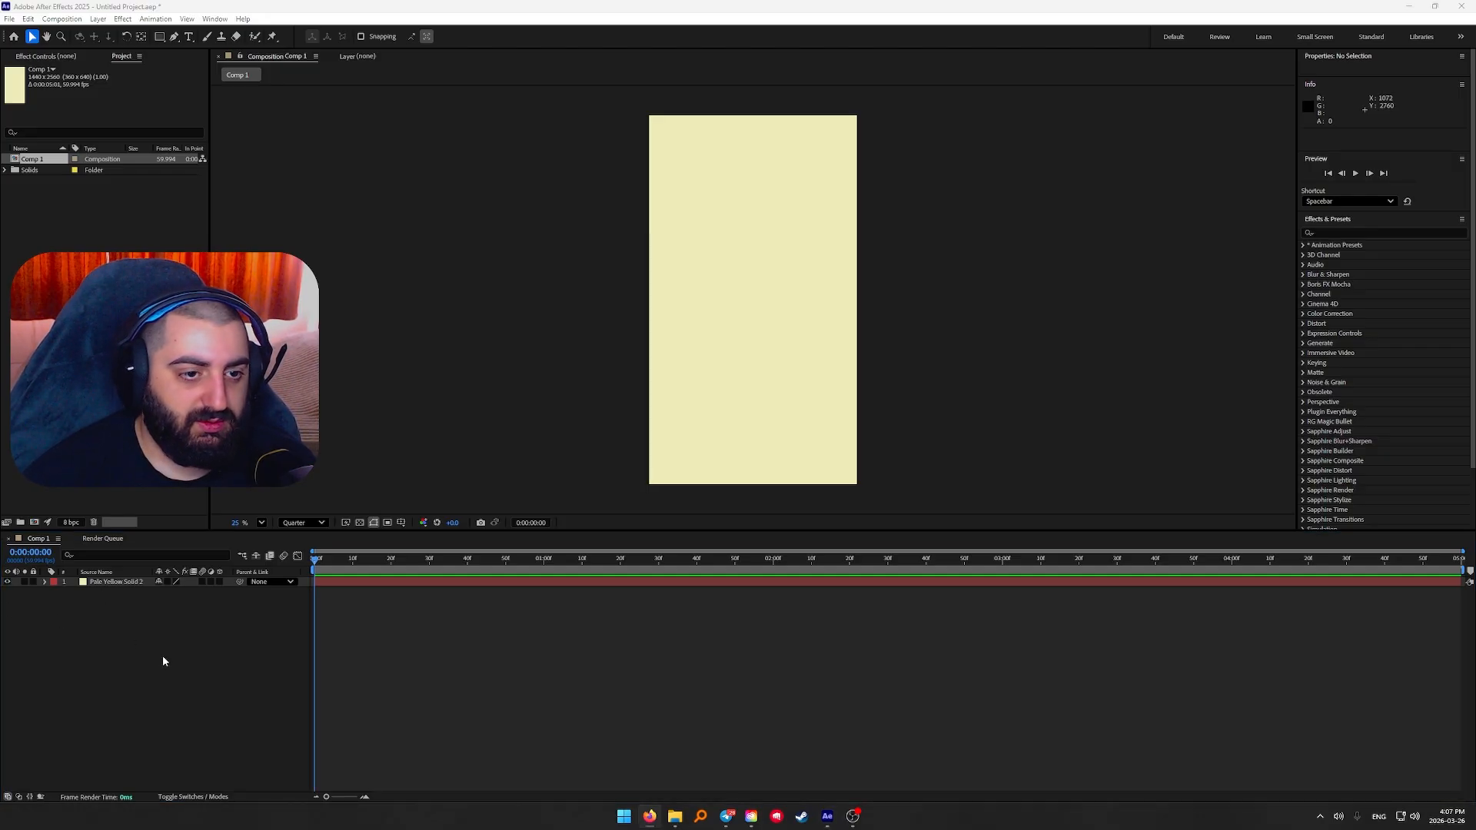
Add a second solid layer in dark gray-yellow, color 52524B, above the pale yellow one
{"action": "right_click", "coordinate": [113, 627]}
{"action": "mouse_move", "coordinate": [146, 631]}
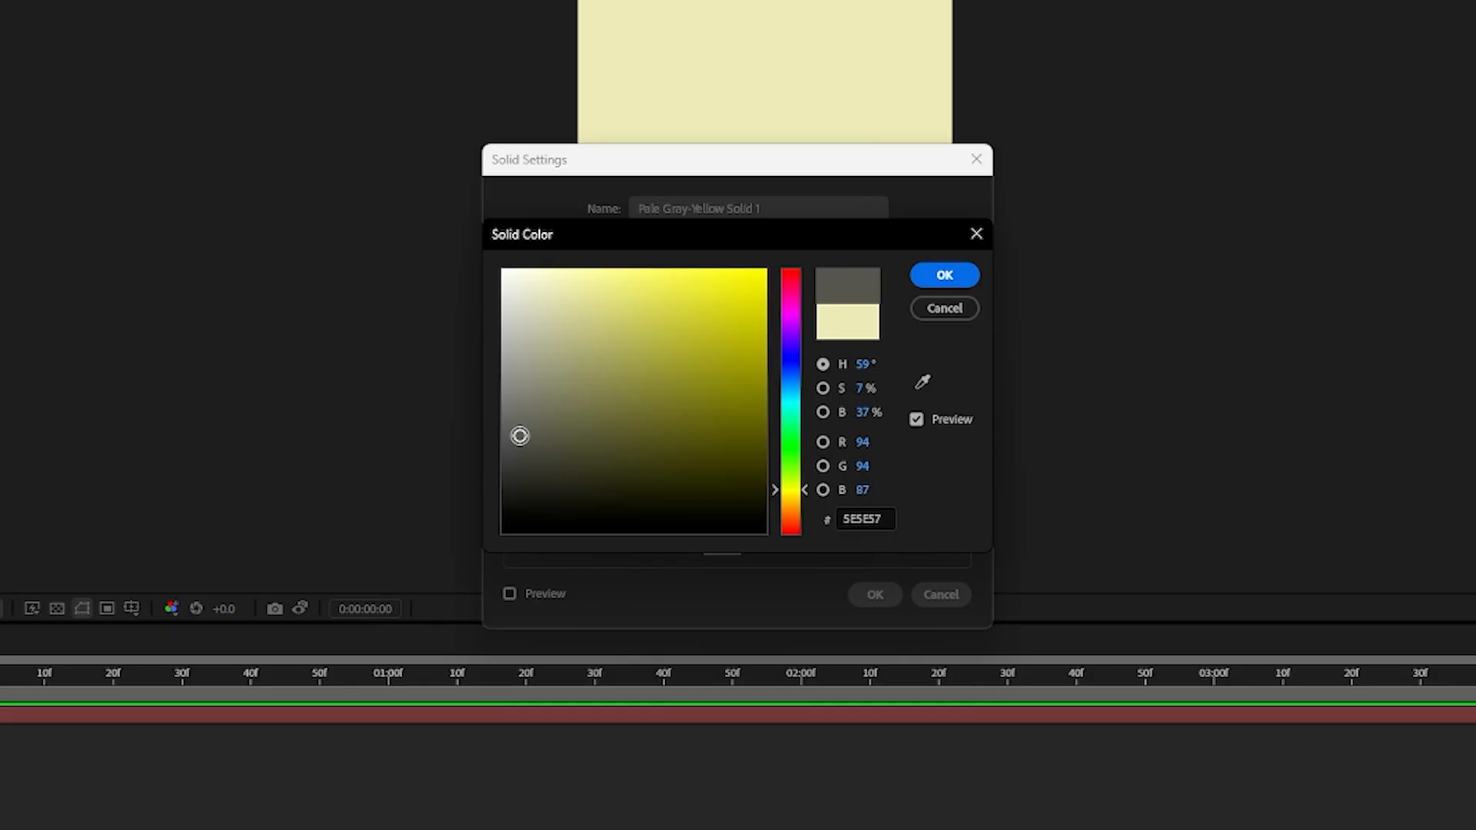
{"action": "left_click_drag", "start_coordinate": [518, 431], "coordinate": [523, 448]}
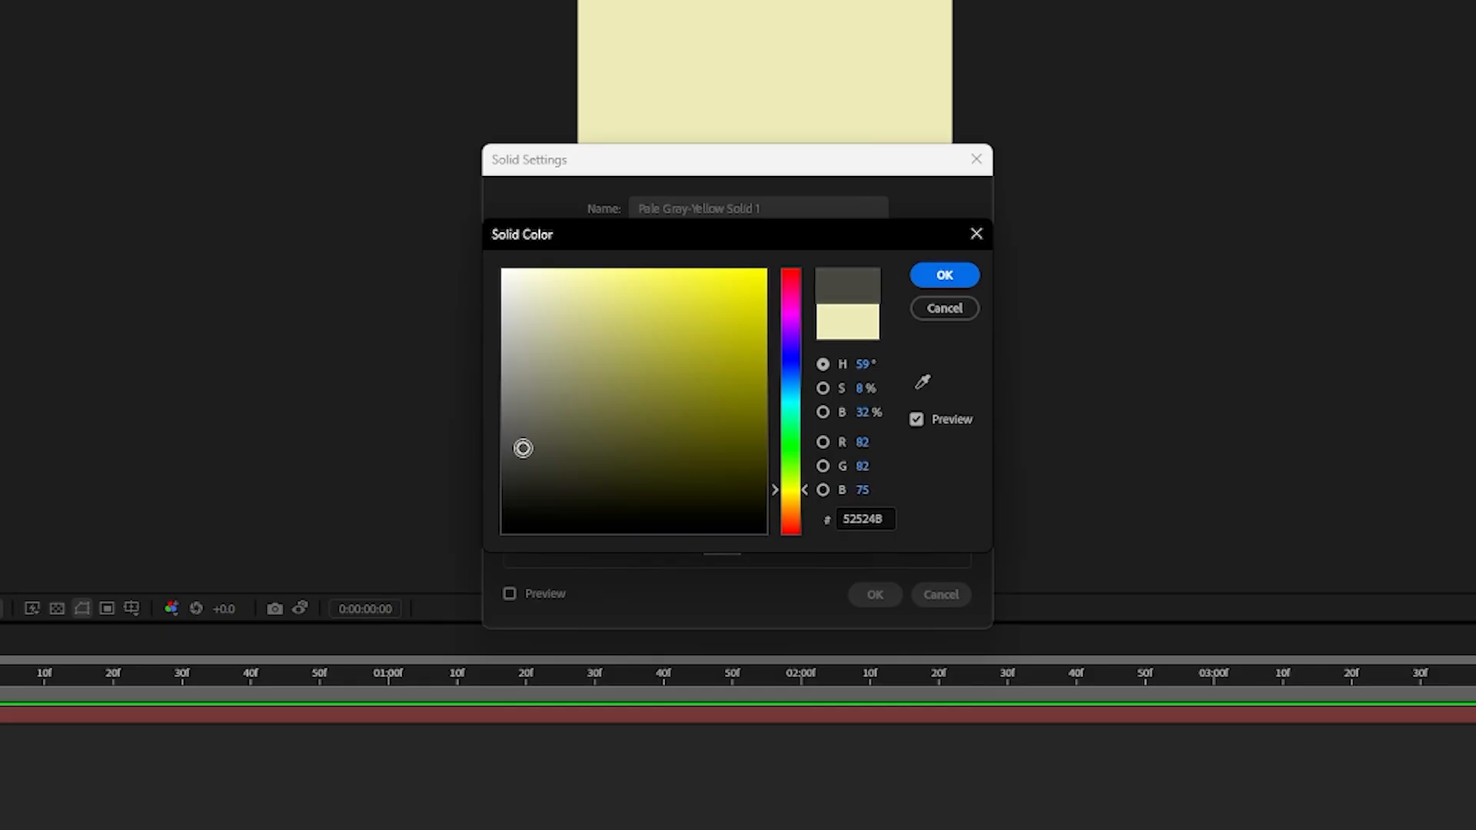
{"action": "left_click", "coordinate": [944, 275]}
Apply the Grid effect to the gray-yellow solid and set its corner point's vertical value to 1524
{"action": "left_click", "coordinate": [1334, 232]}
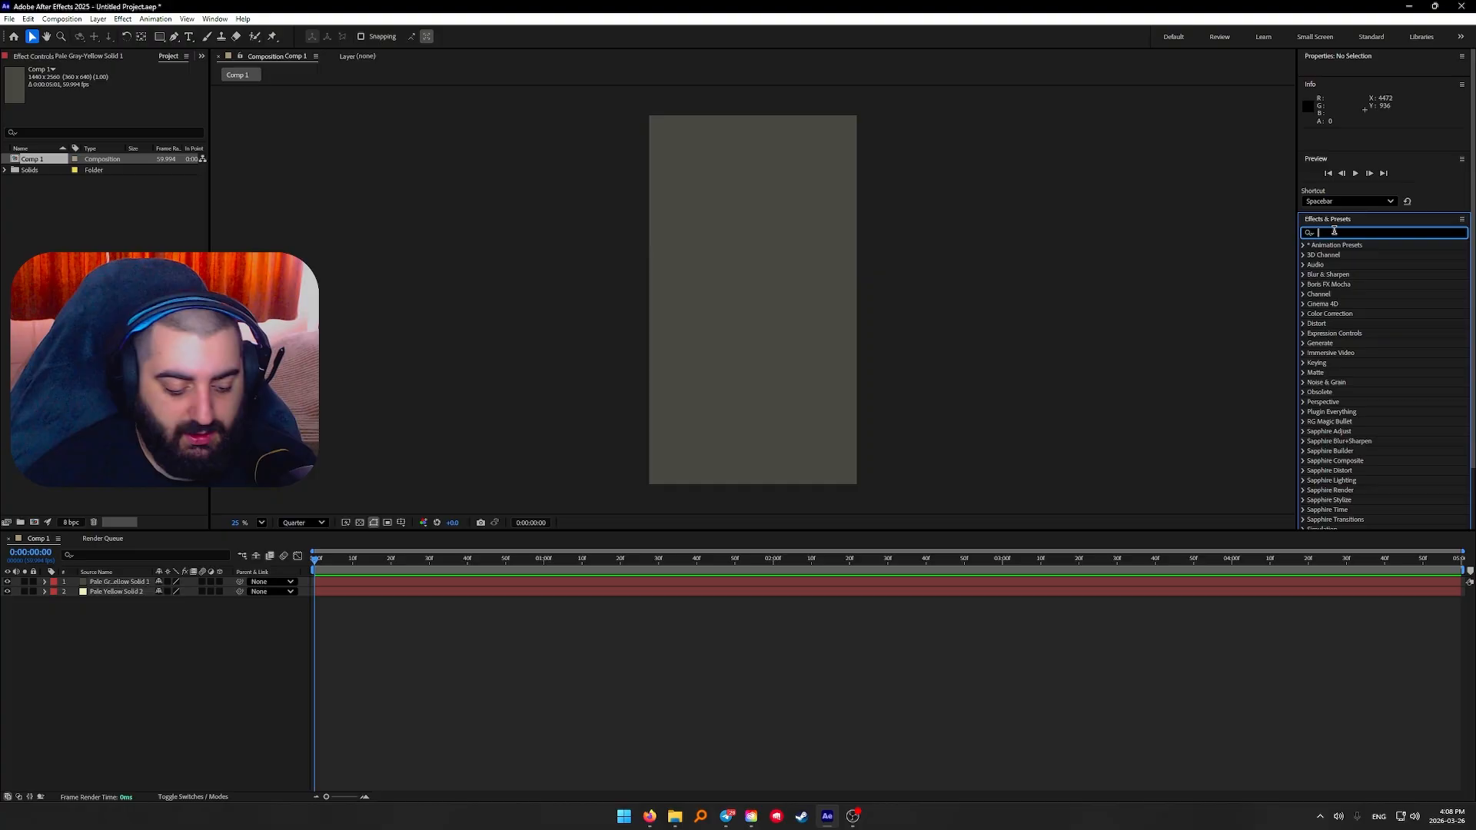
{"action": "type", "text": "grid"}
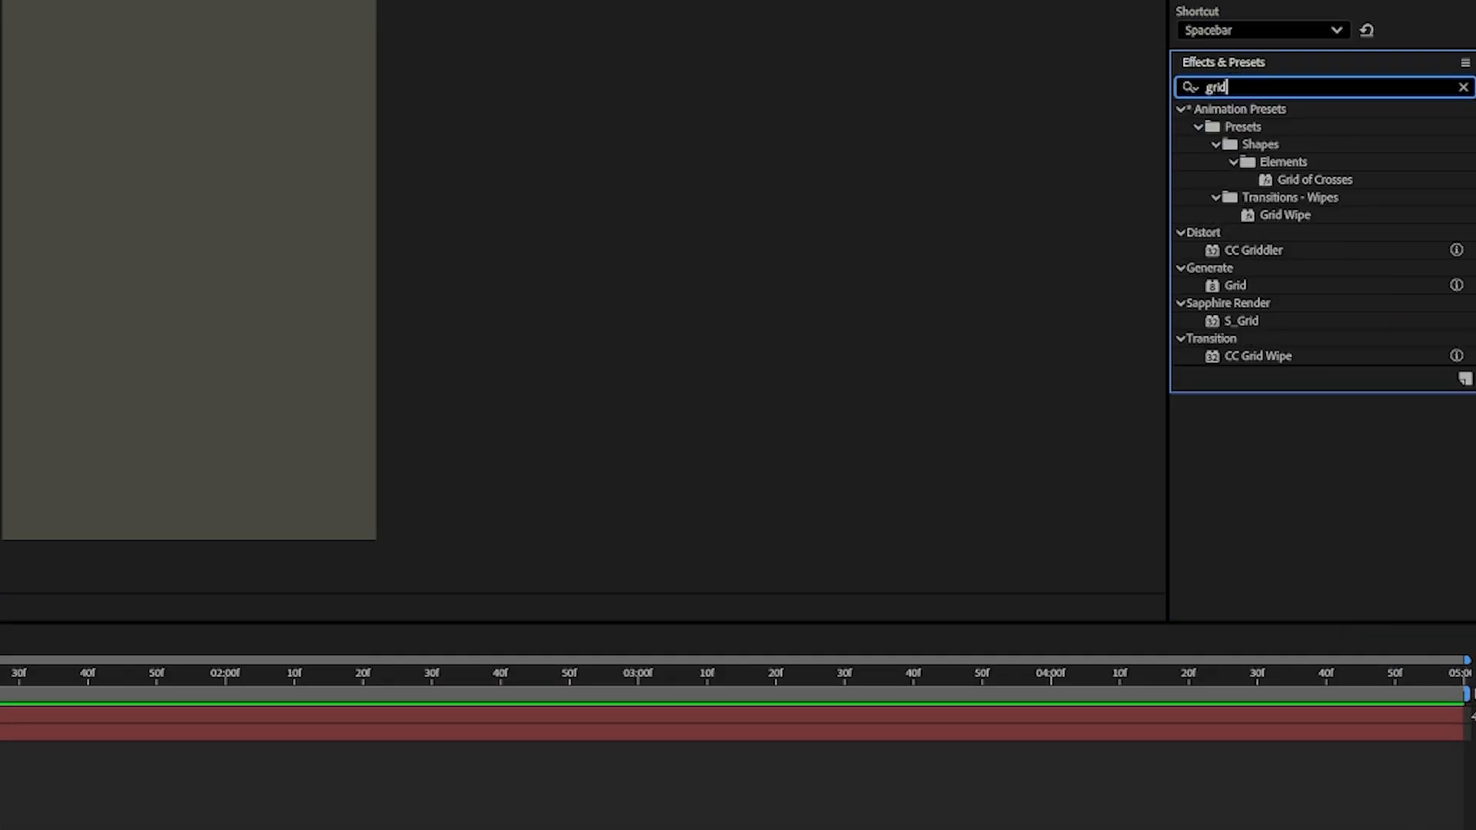
{"action": "left_click_drag", "start_coordinate": [1283, 290], "coordinate": [358, 582]}
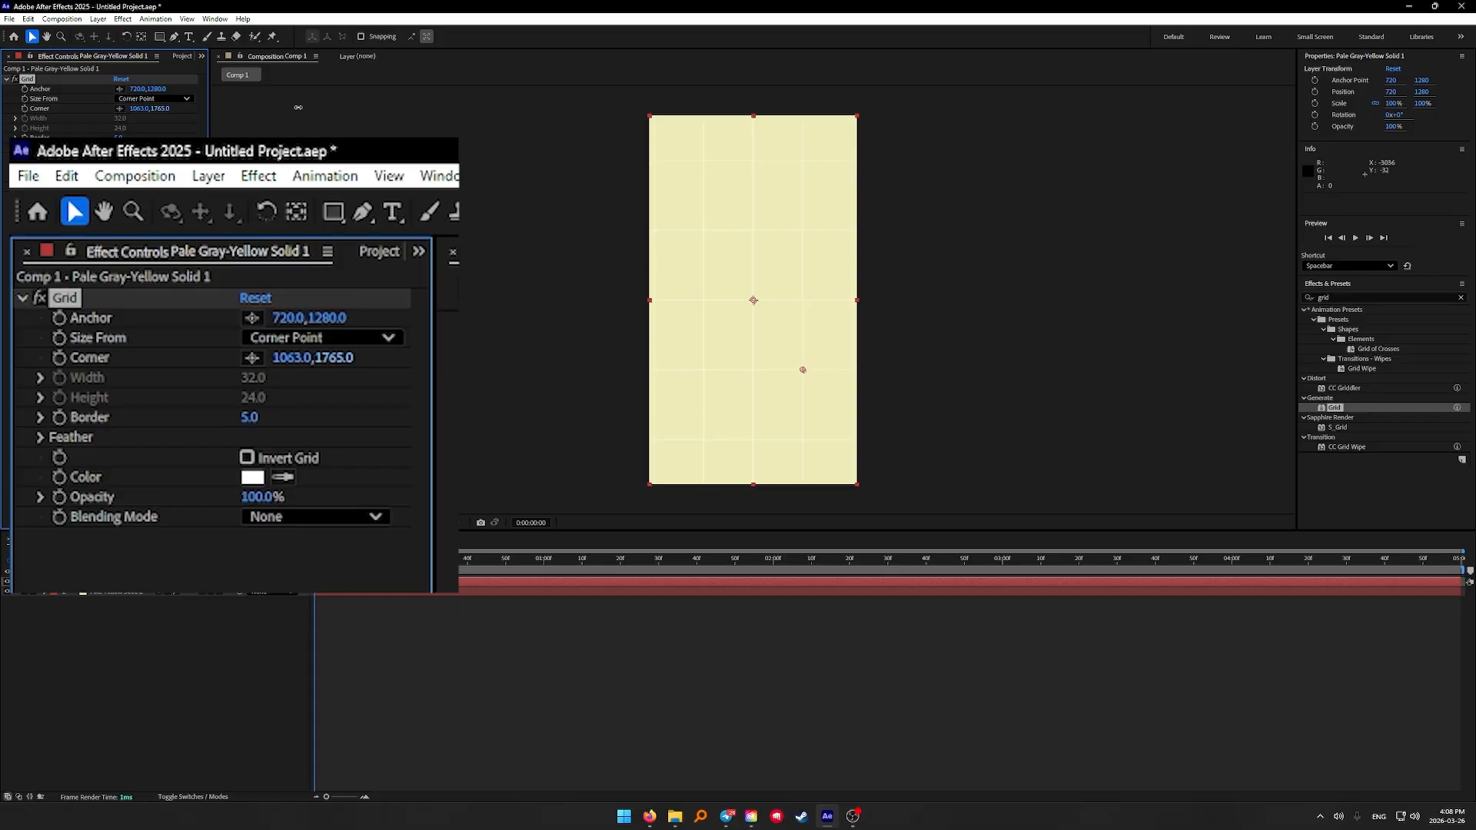
{"action": "left_click_drag", "start_coordinate": [161, 118], "coordinate": [150, 120]}
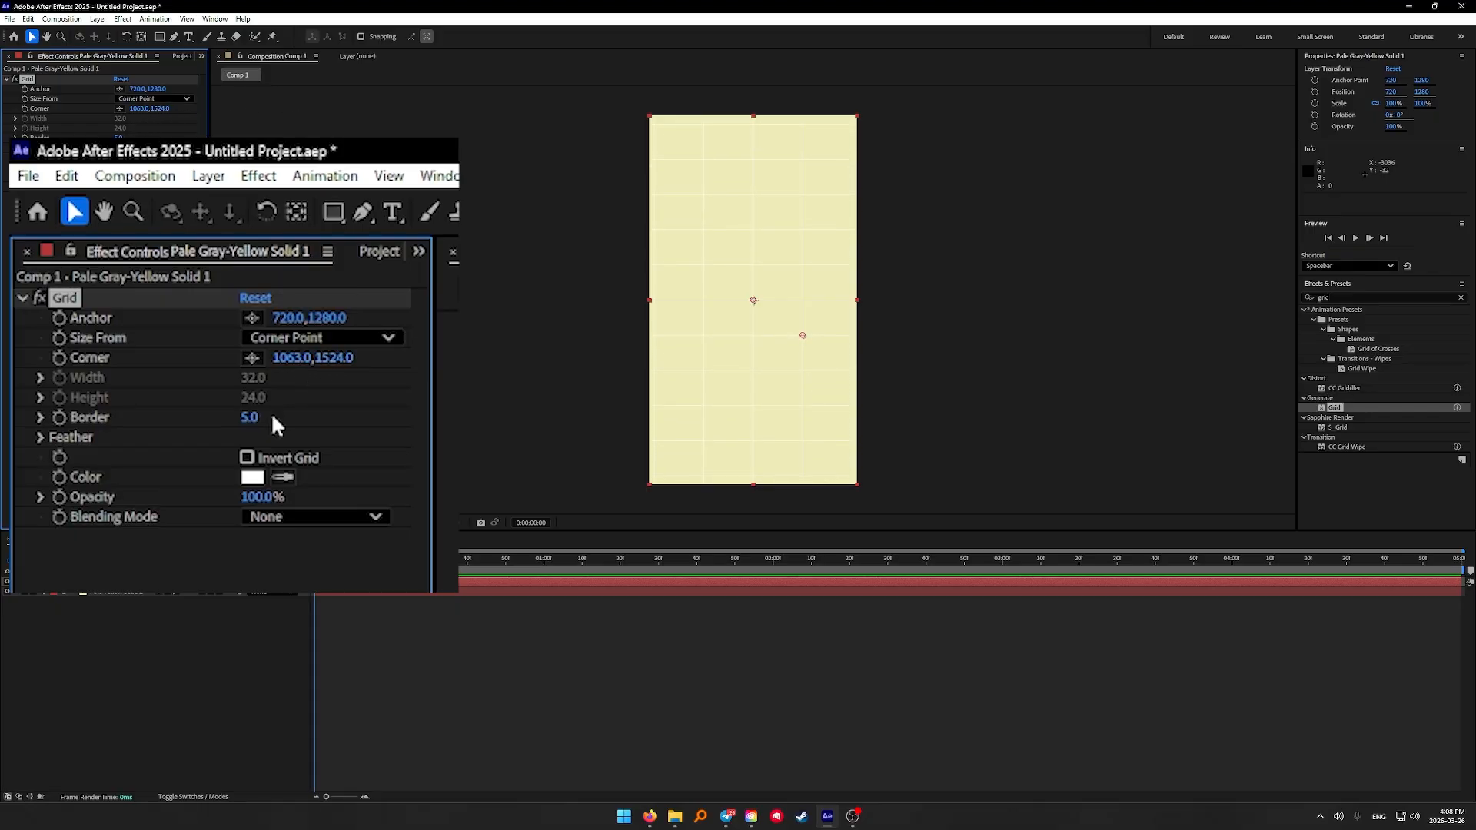
Set the grid's border to 3.0 and change its line color to dark gray
{"action": "left_click_drag", "start_coordinate": [256, 415], "coordinate": [242, 416]}
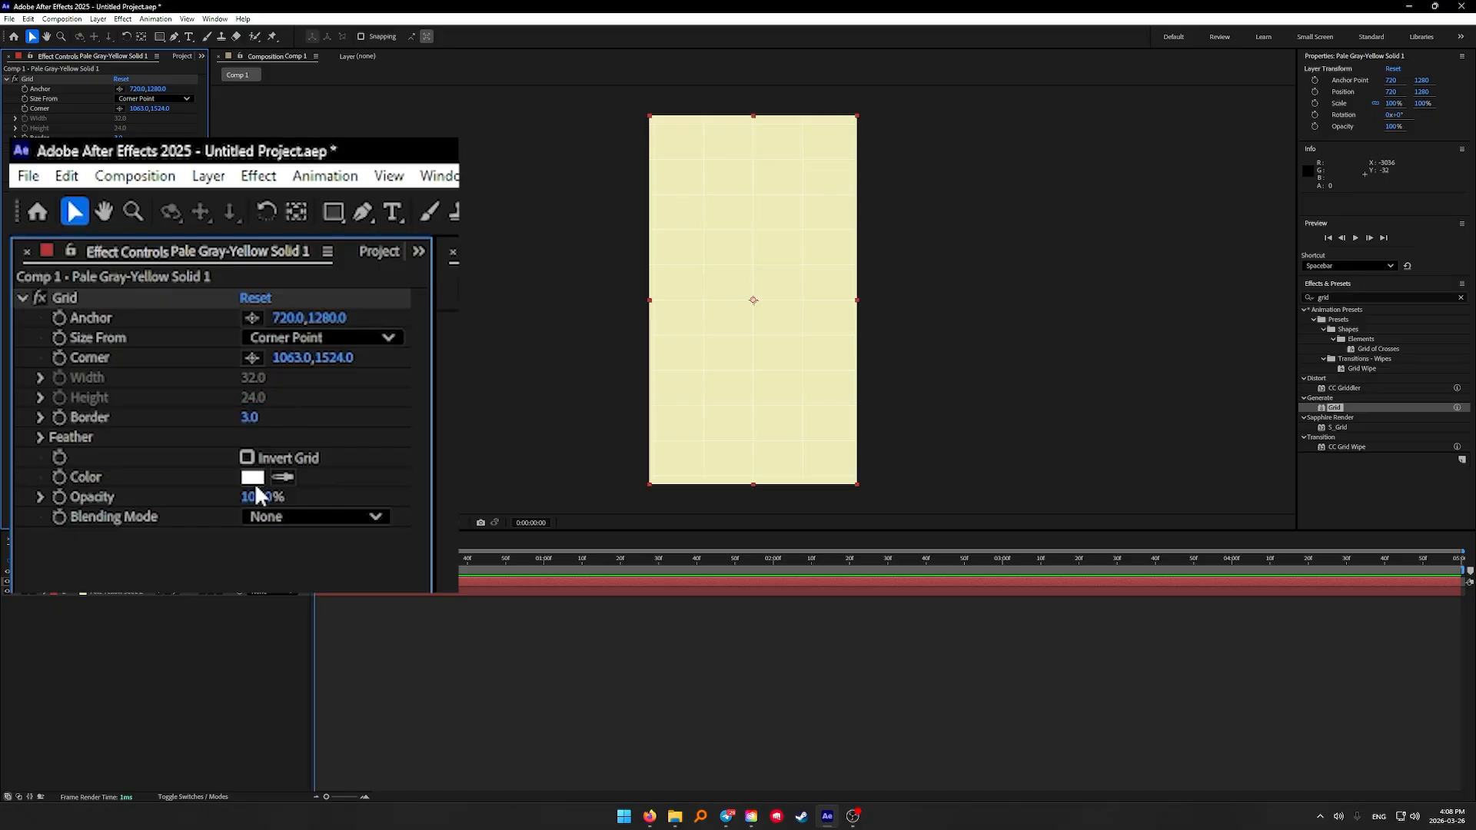
{"action": "left_click", "coordinate": [252, 477]}
{"action": "left_click_drag", "start_coordinate": [615, 438], "coordinate": [608, 452]}
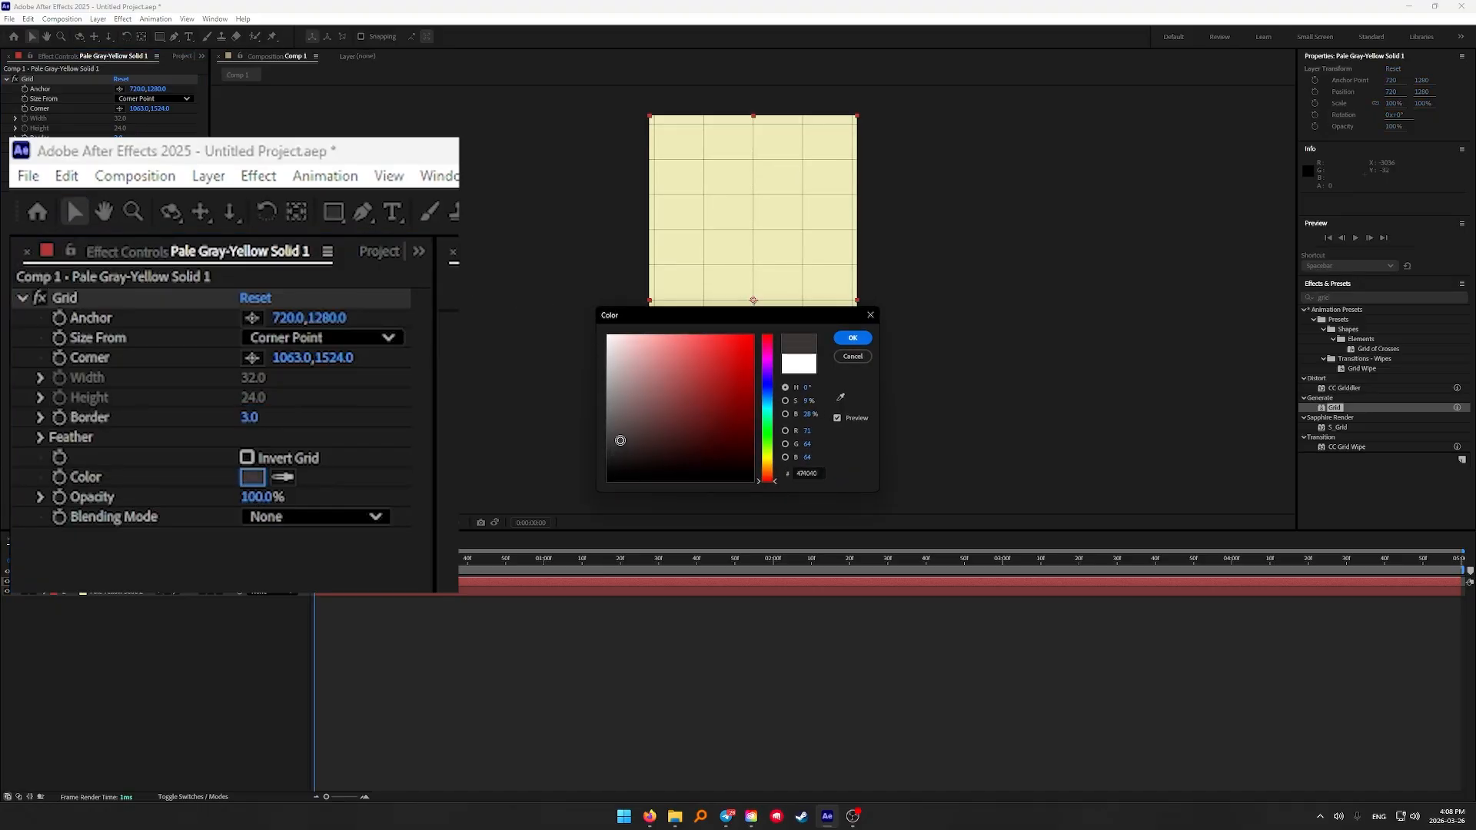
{"action": "left_click", "coordinate": [852, 339]}
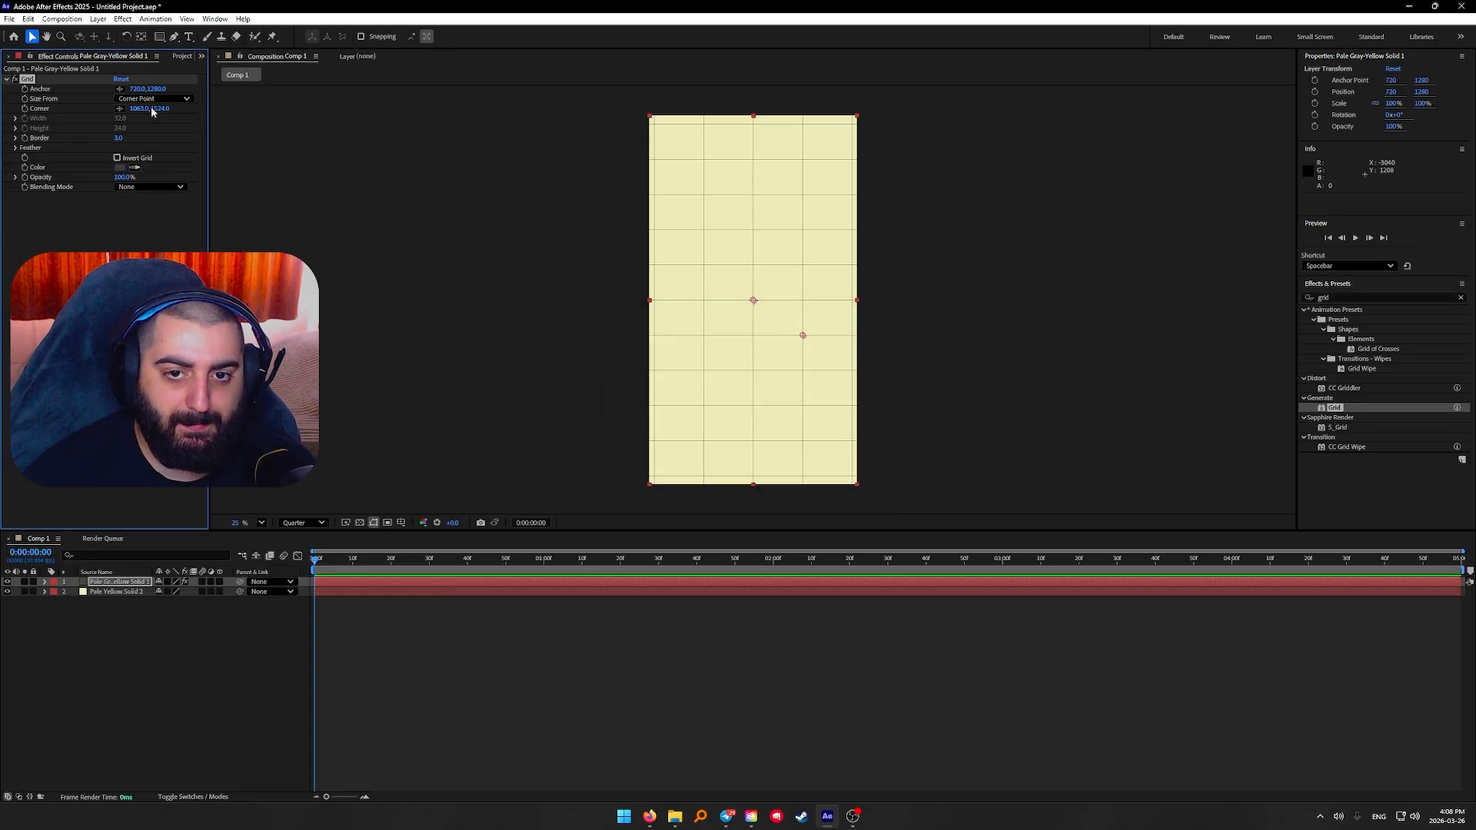
Make the grid cells smaller by setting the corner point to about 910, 1484
{"action": "left_click_drag", "start_coordinate": [140, 108], "coordinate": [52, 113]}
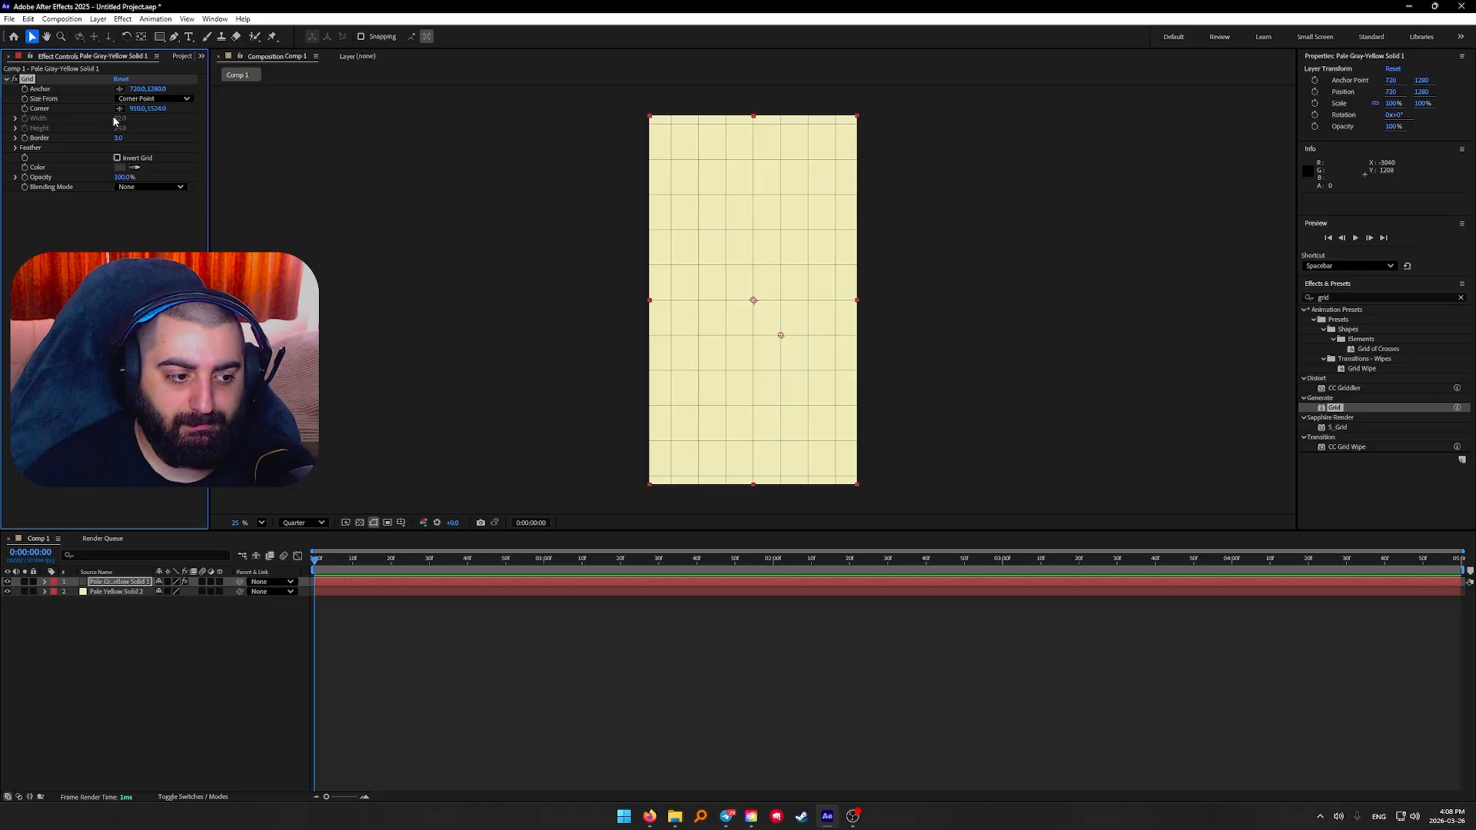
{"action": "left_click_drag", "start_coordinate": [155, 111], "coordinate": [127, 111]}
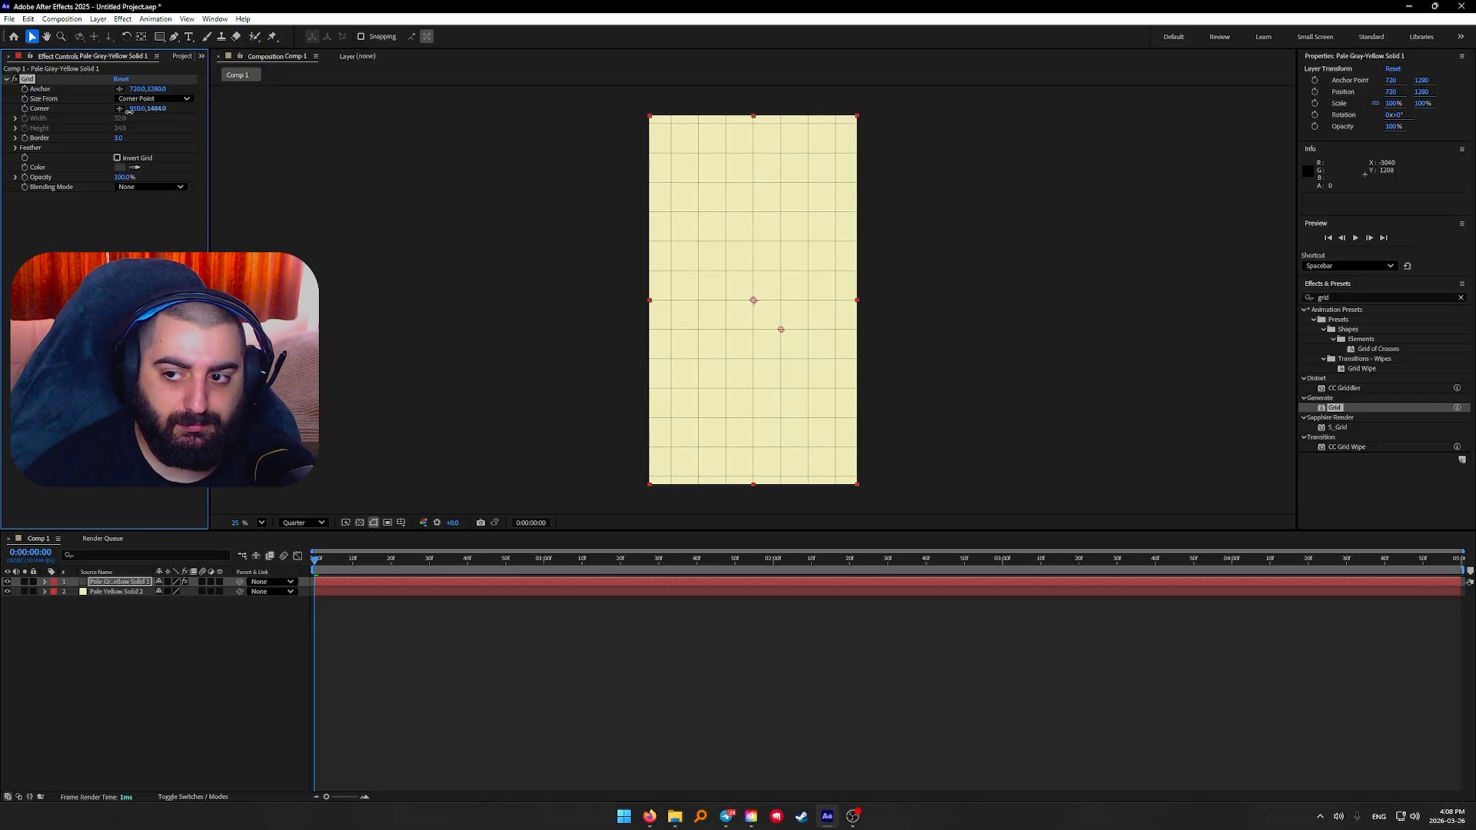
{"action": "key", "text": "alt+Tab"}
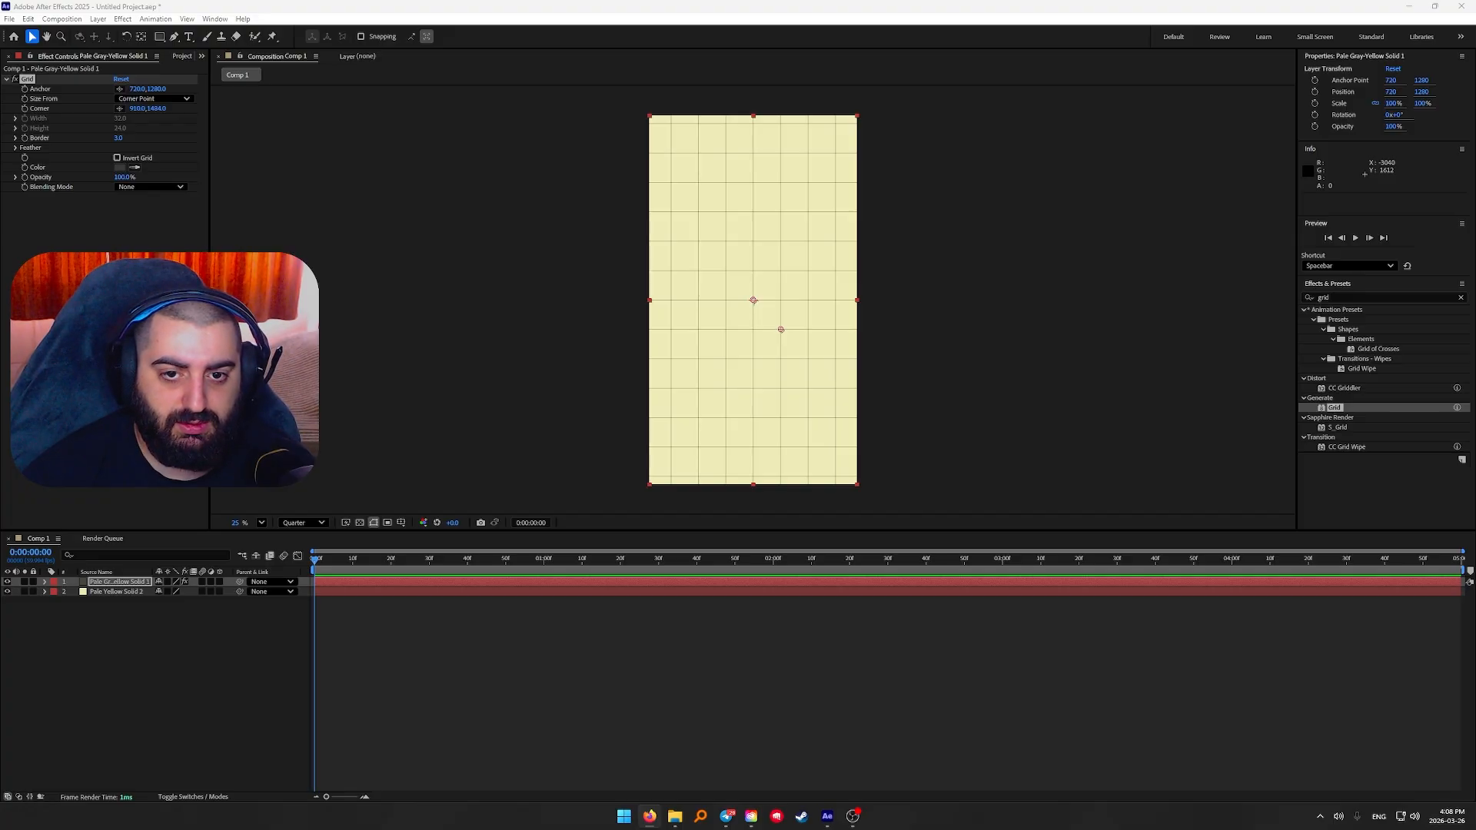
Pre-compose the grid solid, moving all attributes into the new composition
{"action": "left_click", "coordinate": [125, 656]}
{"action": "right_click", "coordinate": [124, 582]}
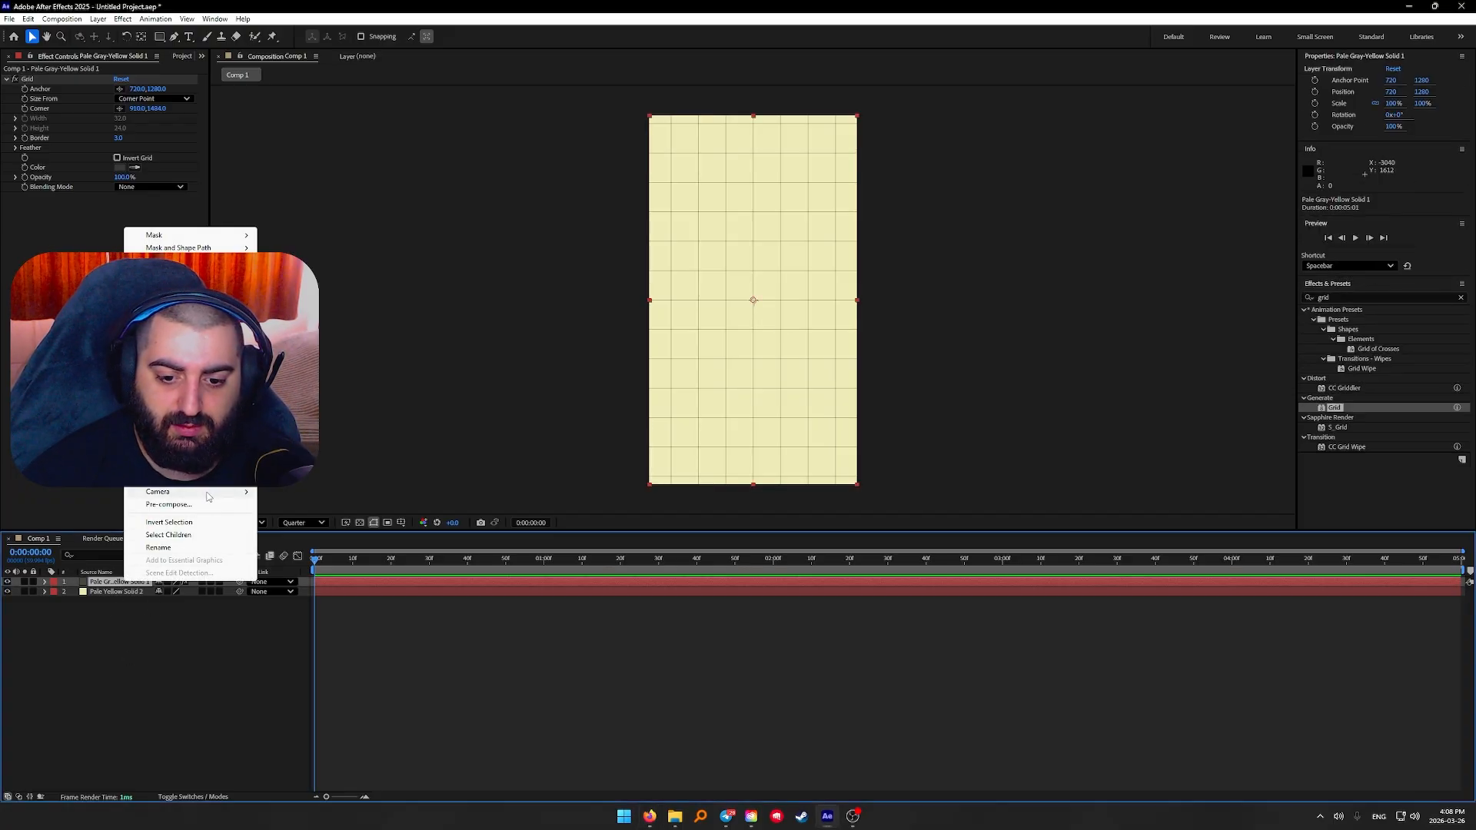
{"action": "left_click", "coordinate": [184, 504]}
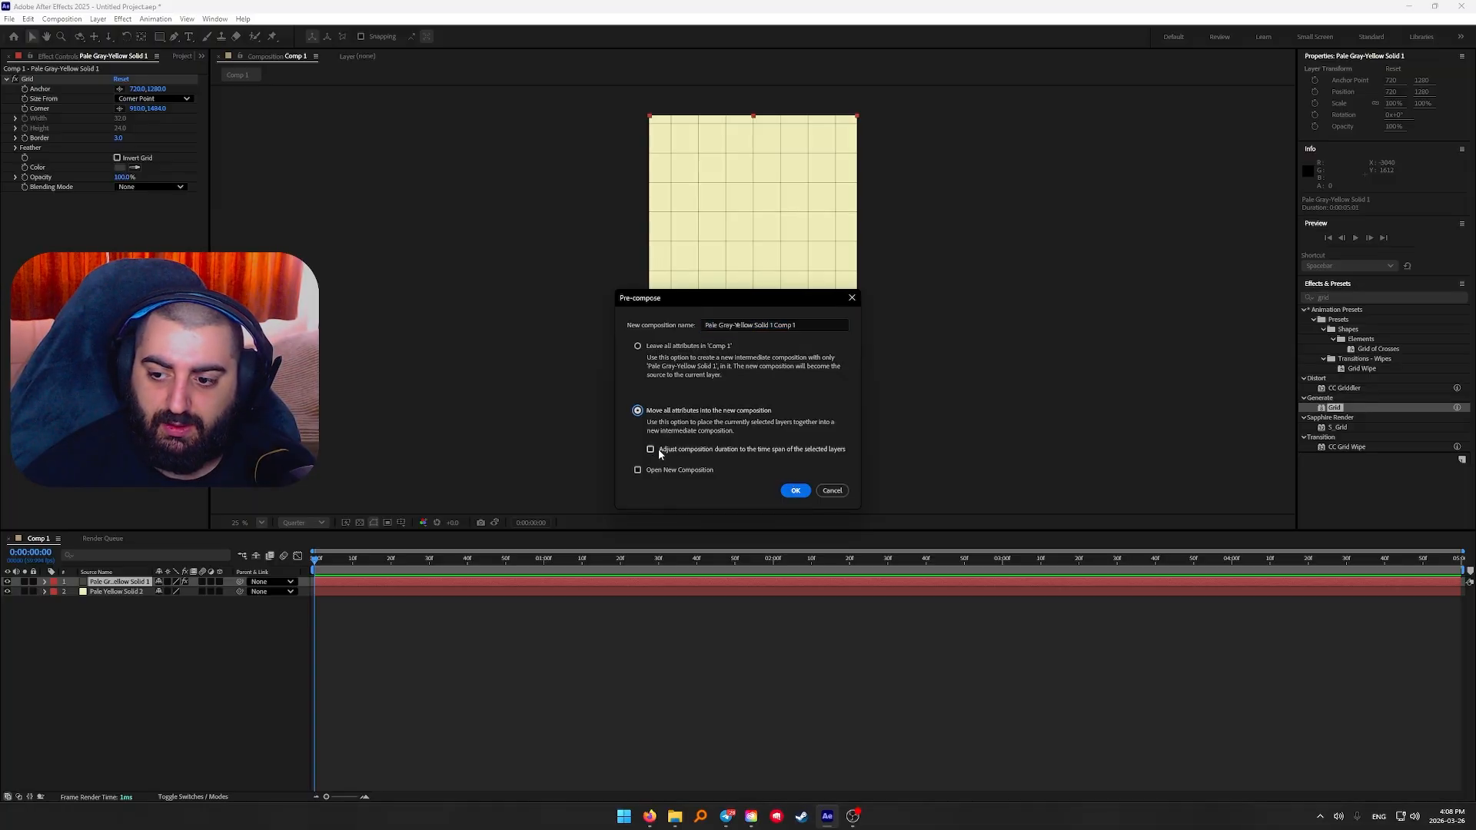
{"action": "left_click", "coordinate": [795, 490]}
{"action": "left_click", "coordinate": [116, 639]}
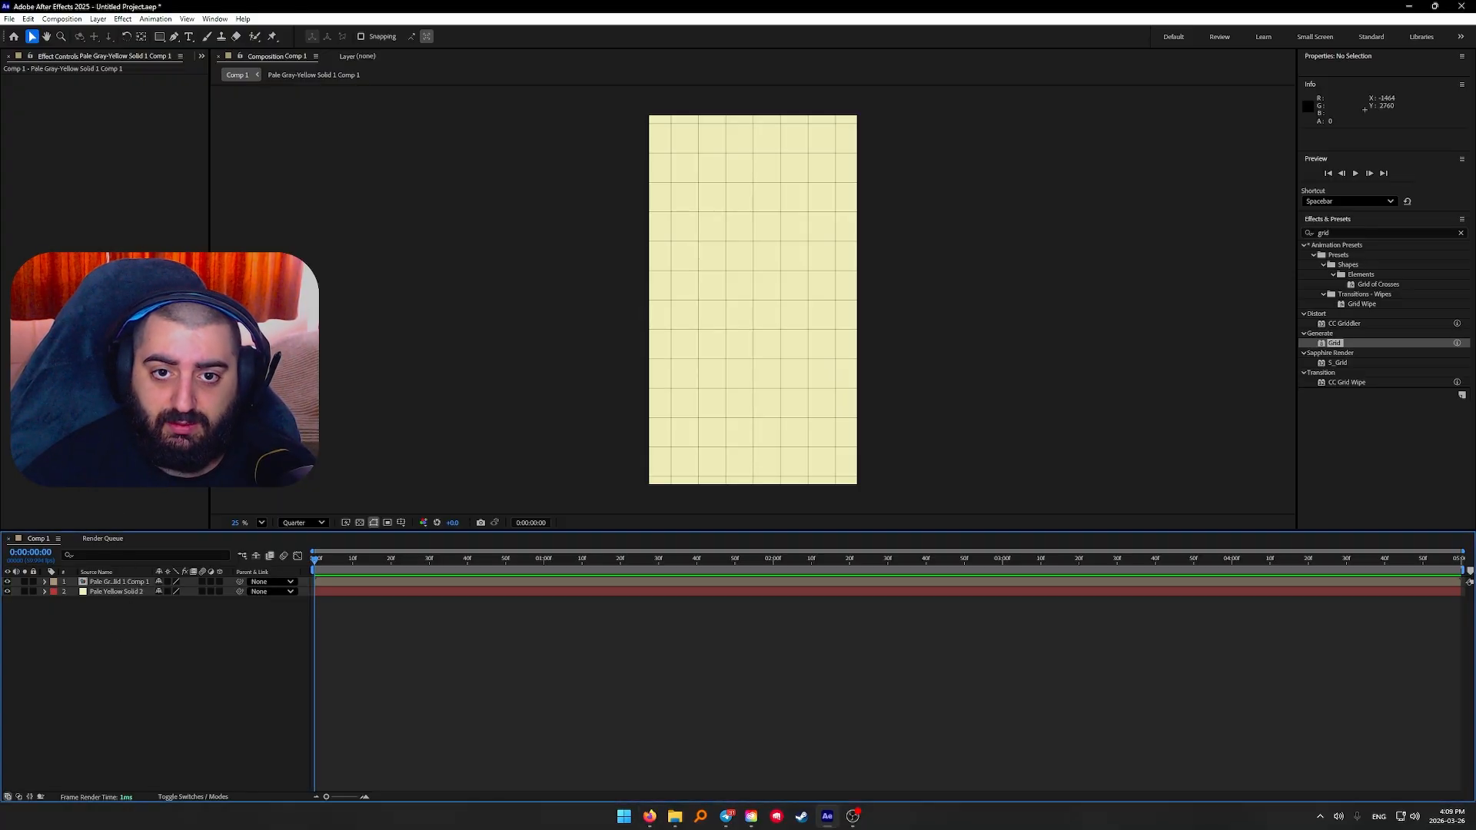
Add a full-layer ellipse mask to the pre-composed grid and set its feather to about 978 pixels
{"action": "left_click", "coordinate": [134, 581]}
{"action": "left_click", "coordinate": [160, 37]}
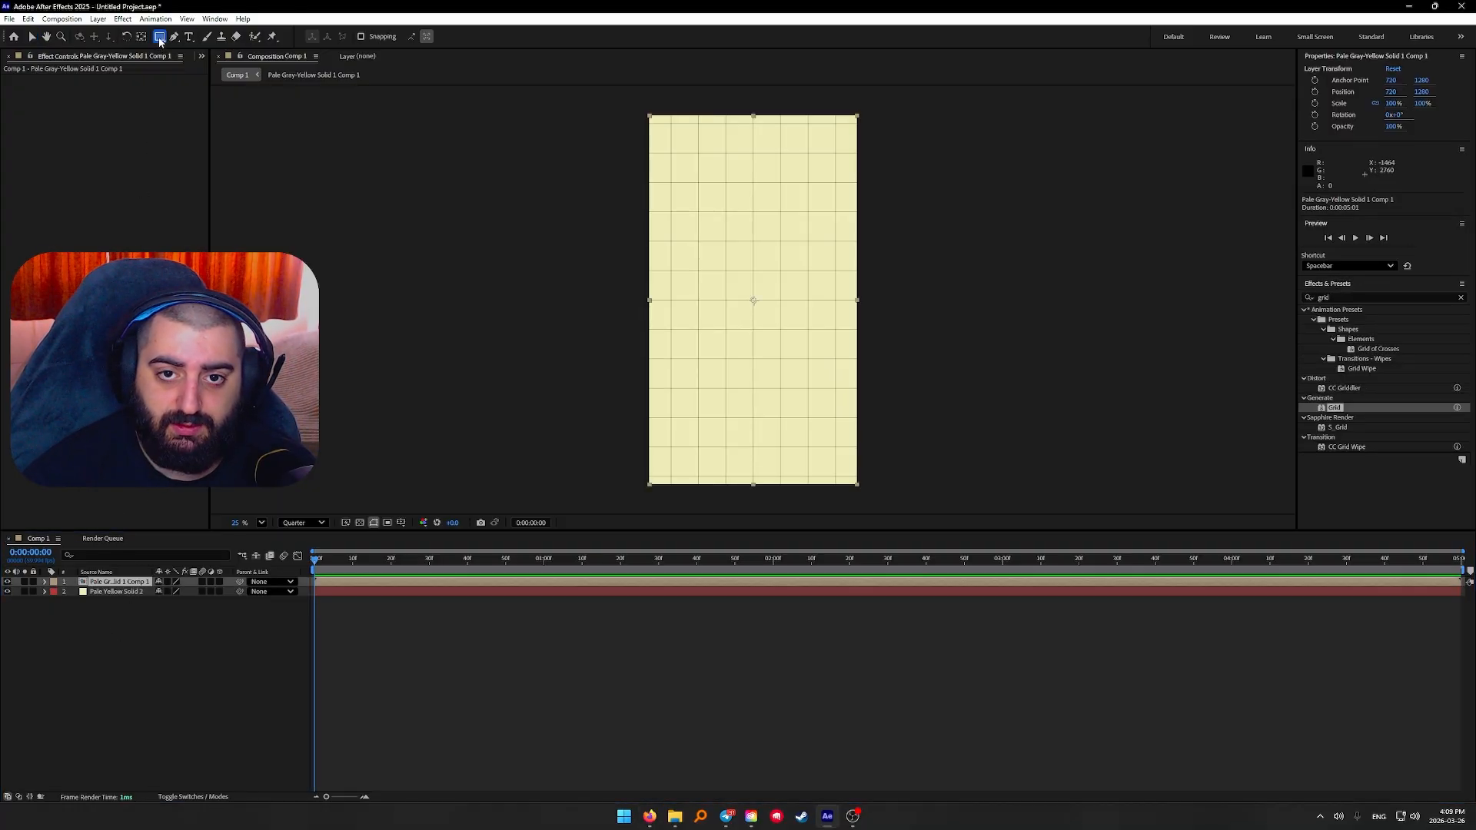
{"action": "left_click_drag", "start_coordinate": [160, 39], "coordinate": [201, 63]}
{"action": "double_click", "coordinate": [160, 37]}
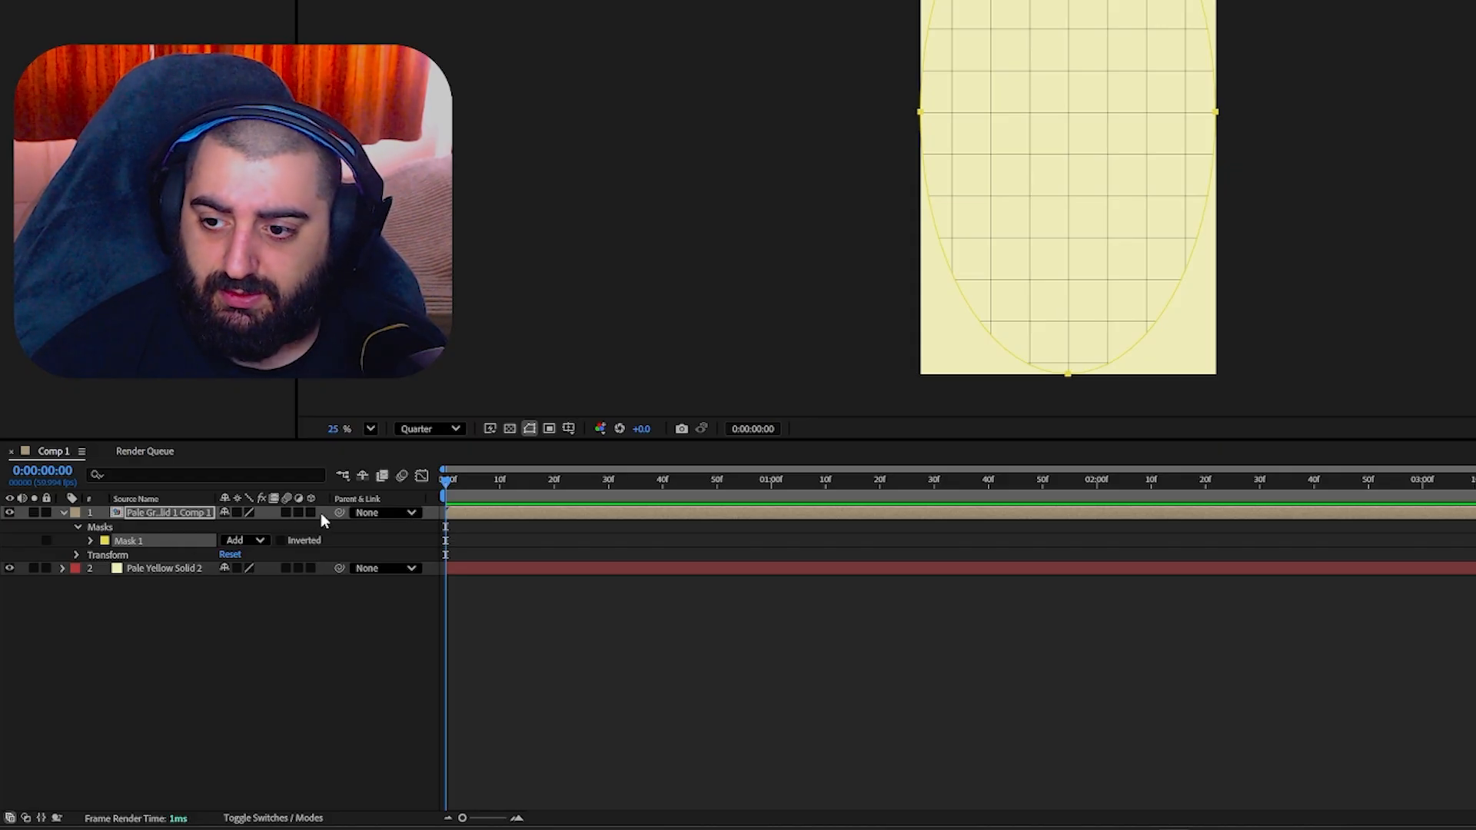
{"action": "left_click", "coordinate": [90, 540]}
{"action": "left_click_drag", "start_coordinate": [240, 569], "coordinate": [1033, 577]}
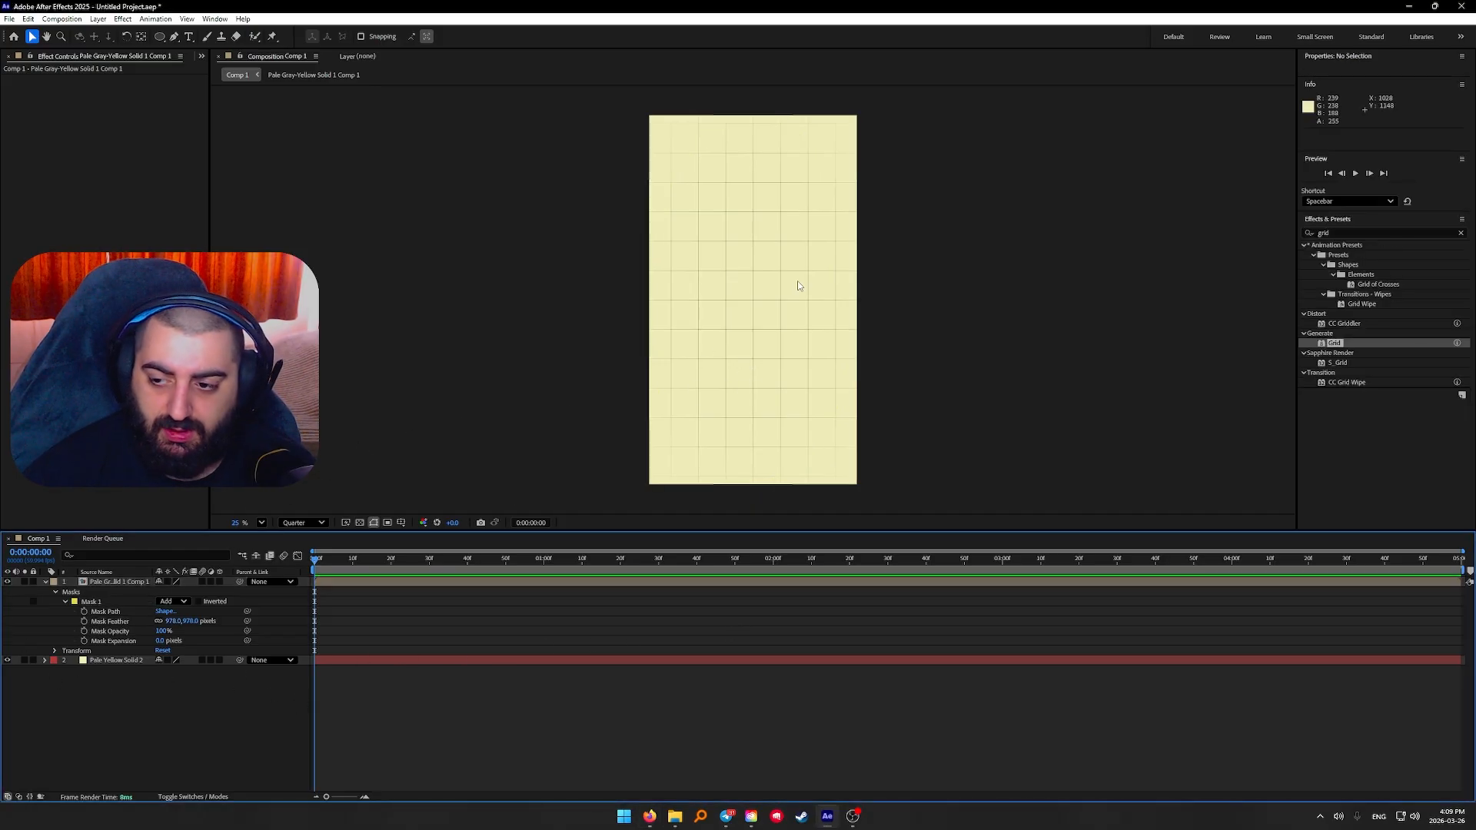
Shrink the ellipse mask's height and width around its center into a rough circle in the middle of the composition
{"action": "left_click", "coordinate": [753, 486]}
{"action": "double_click", "coordinate": [753, 486]}
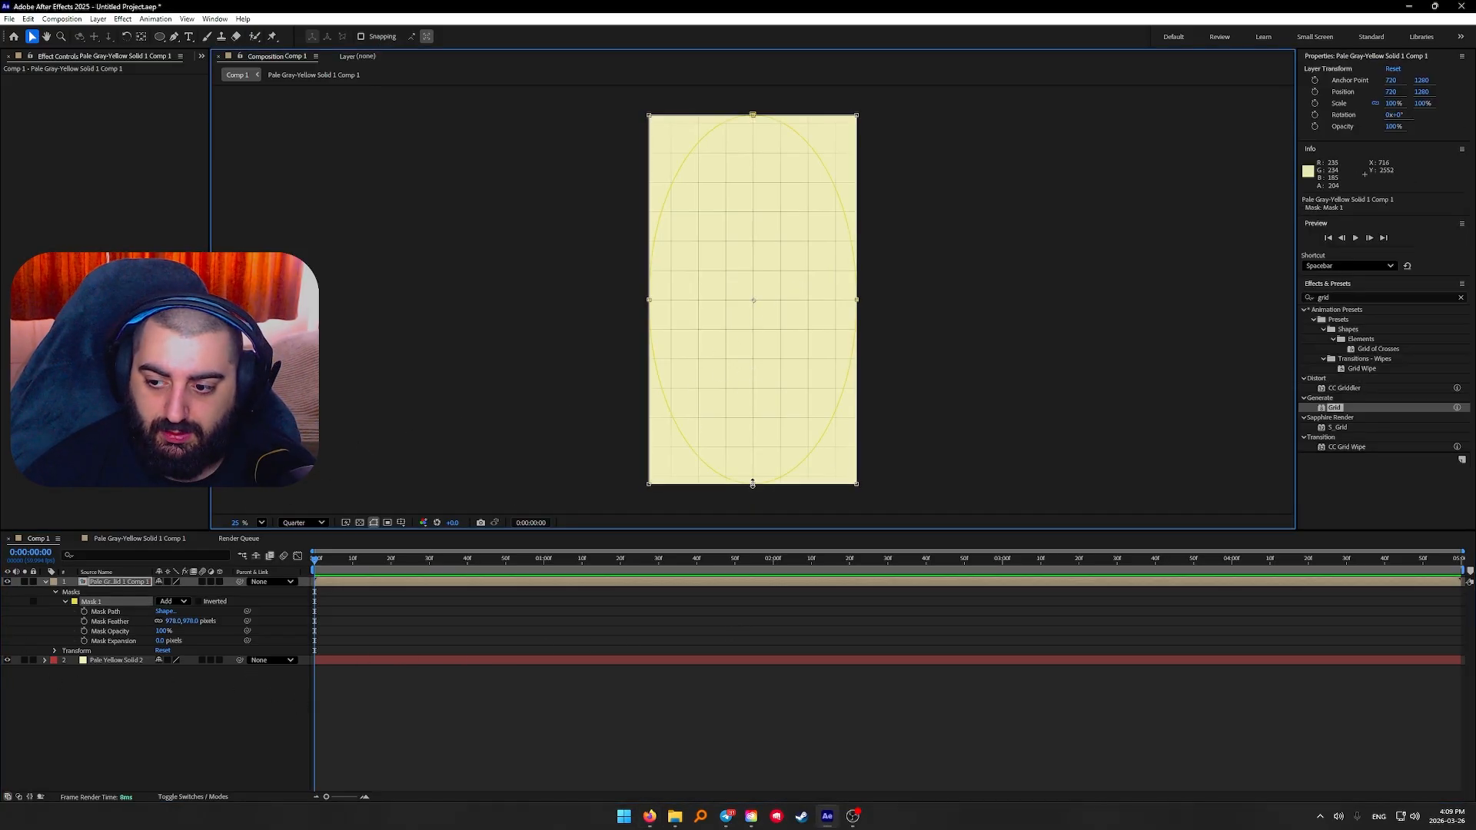
{"action": "left_click_drag", "start_coordinate": [752, 486], "coordinate": [749, 411]}
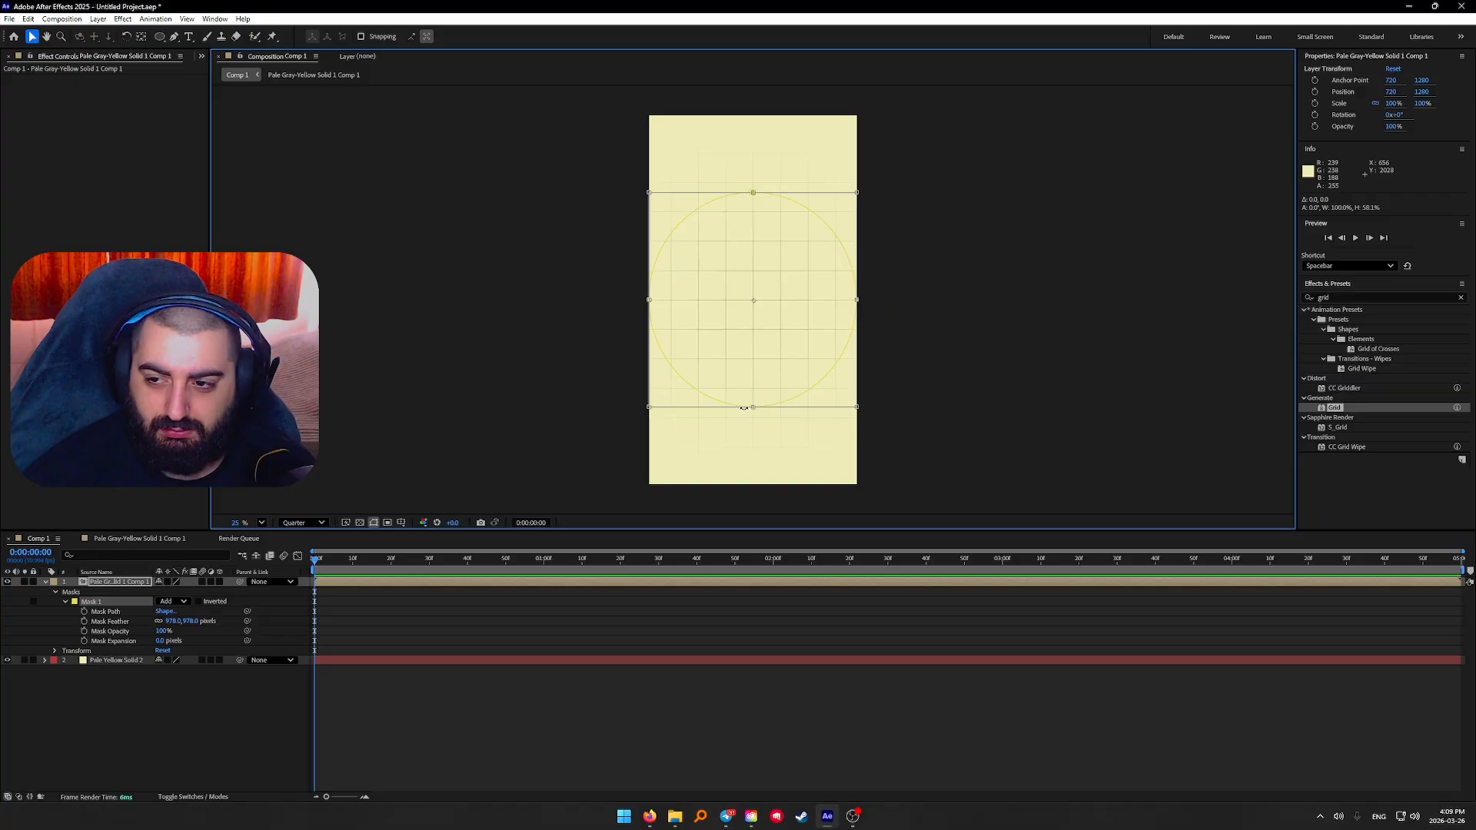
{"action": "left_click_drag", "start_coordinate": [755, 410], "coordinate": [754, 389]}
{"action": "key", "text": "ctrl+z"}
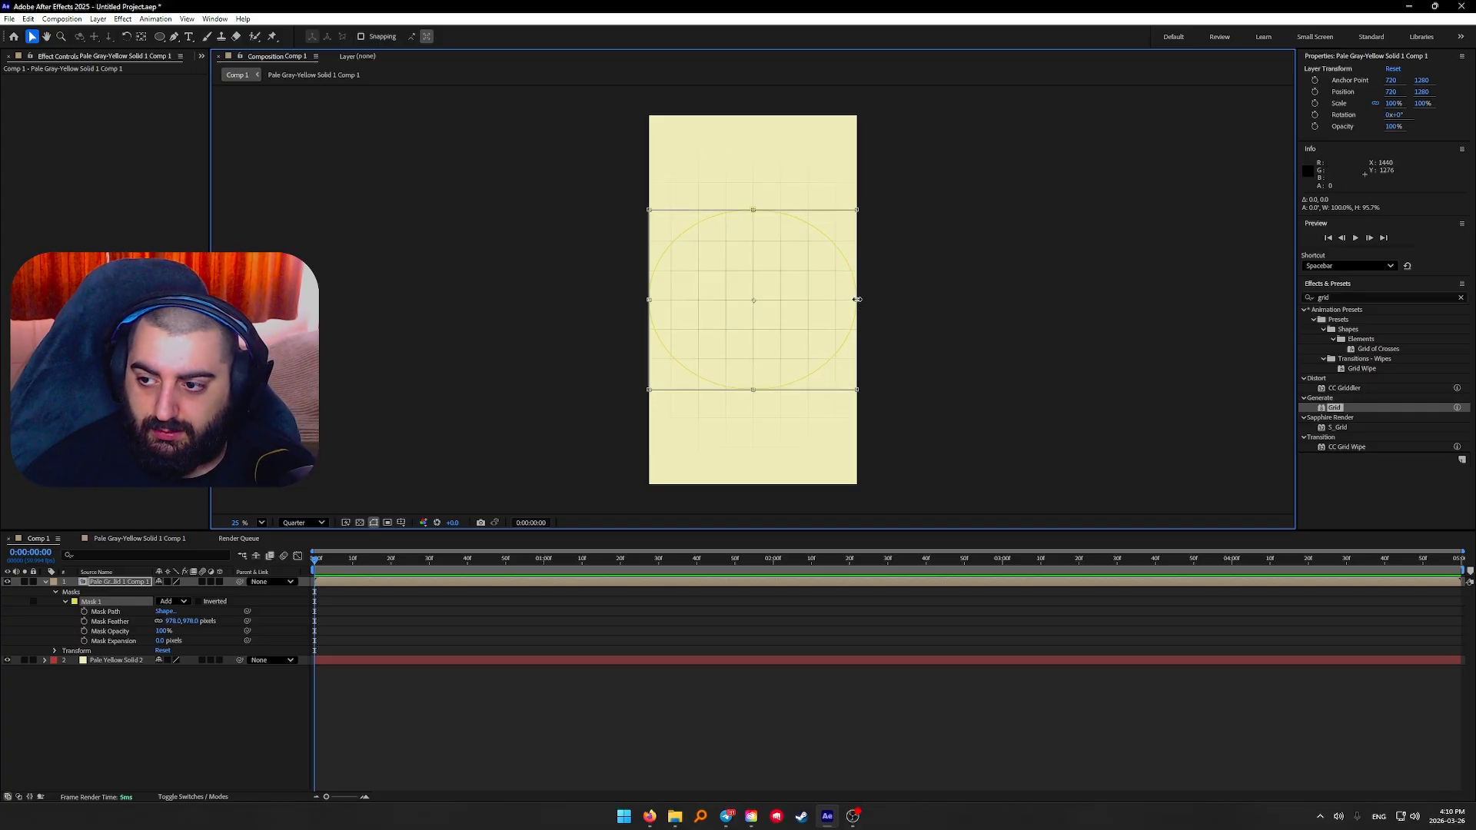
{"action": "left_click_drag", "start_coordinate": [858, 299], "coordinate": [844, 303]}
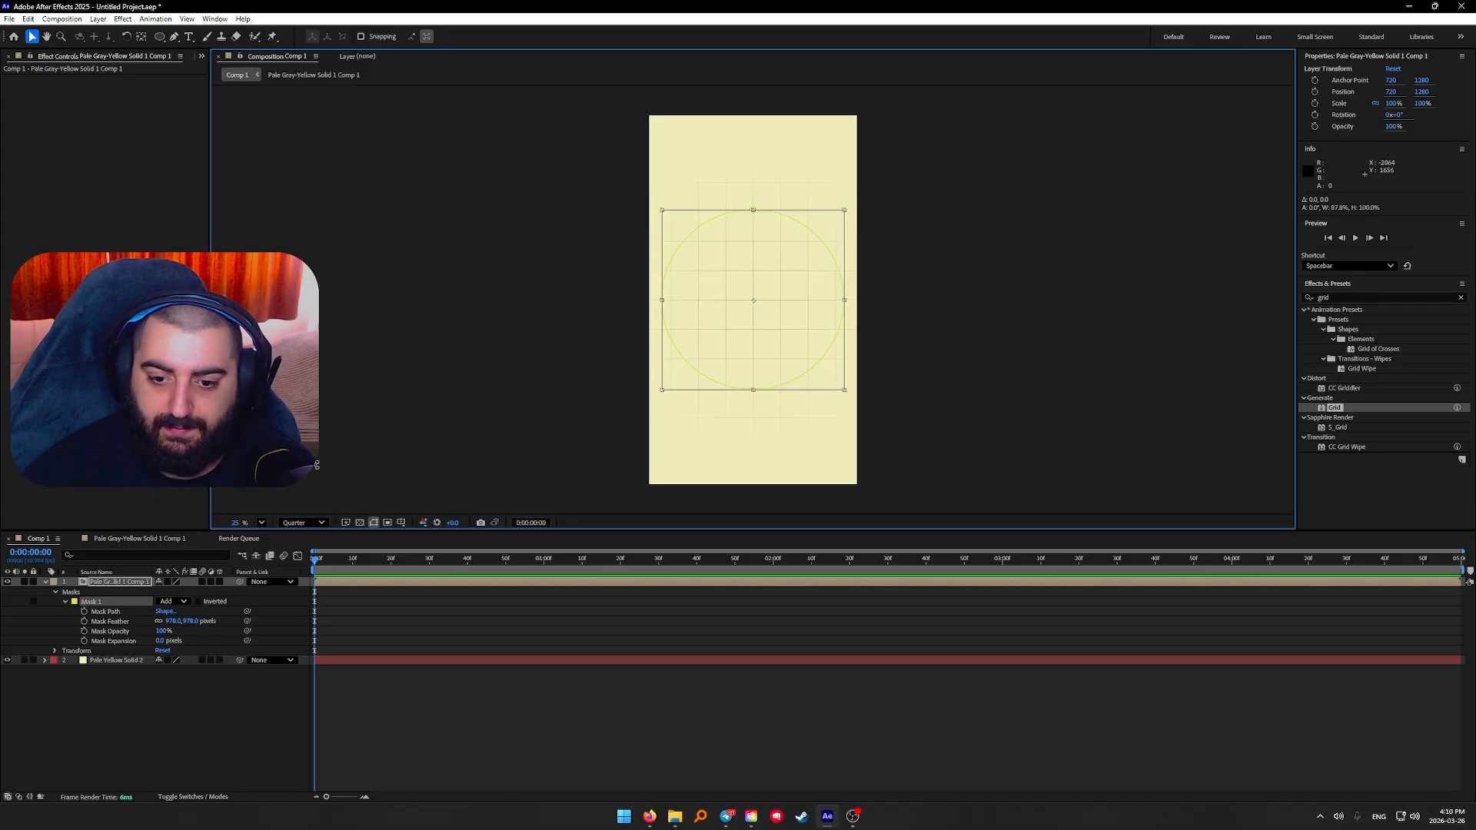
Scale the pre-composed grid layer down to 87%
{"action": "left_click", "coordinate": [150, 702]}
{"action": "left_click", "coordinate": [115, 581]}
{"action": "key", "text": "s"}
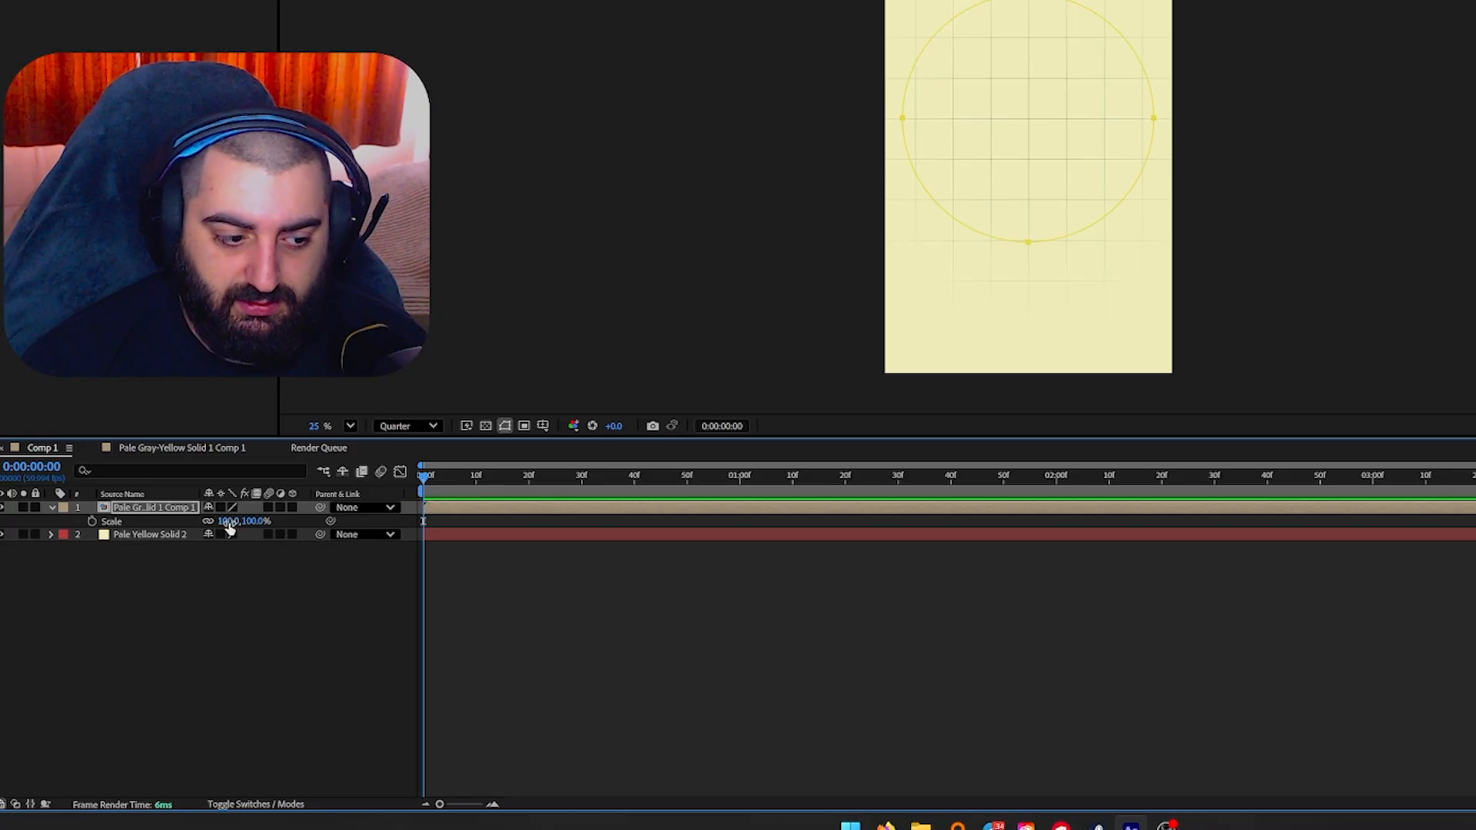
{"action": "left_click_drag", "start_coordinate": [221, 522], "coordinate": [212, 522]}
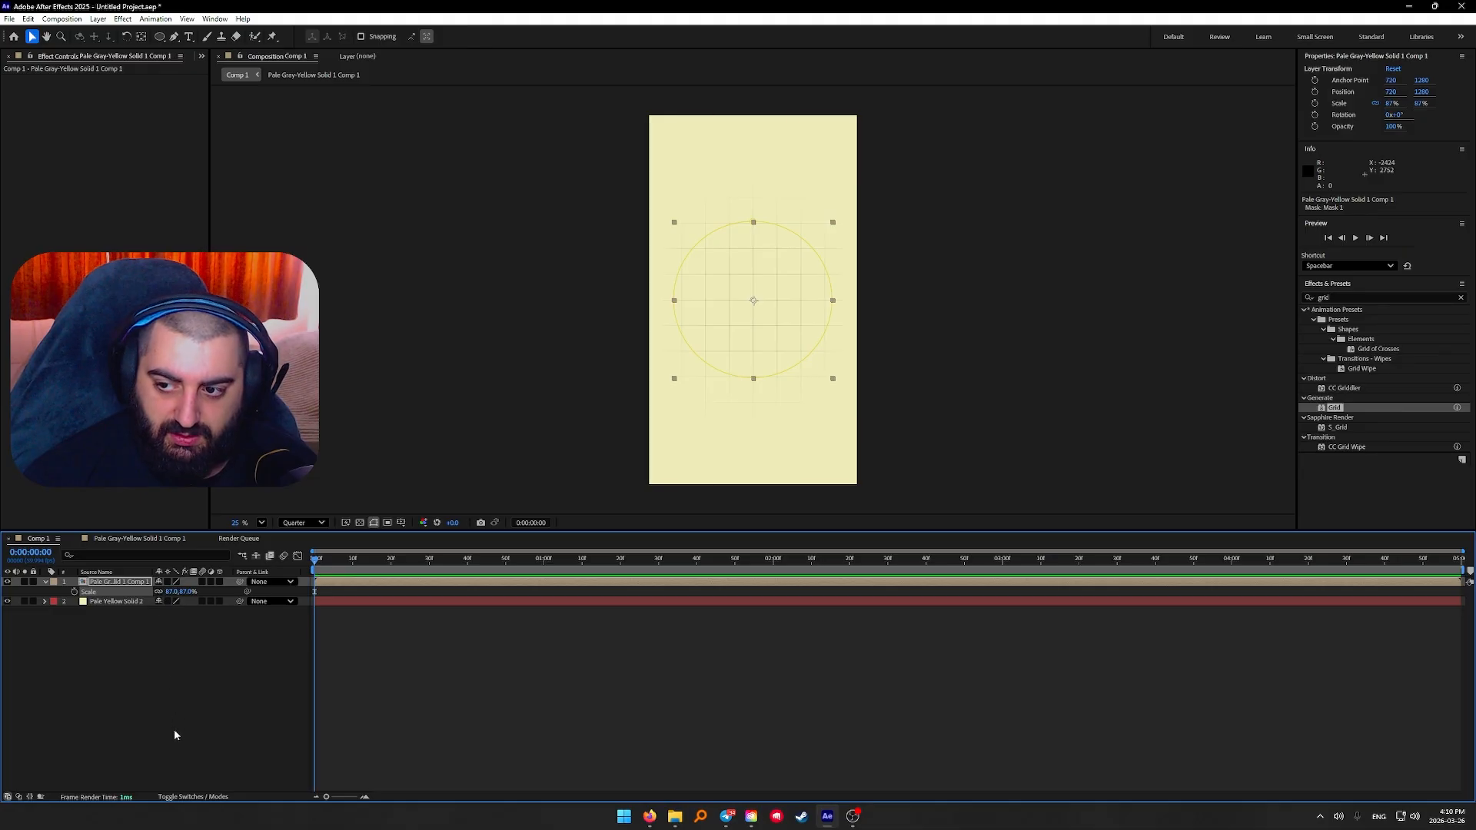
{"action": "left_click", "coordinate": [218, 702]}
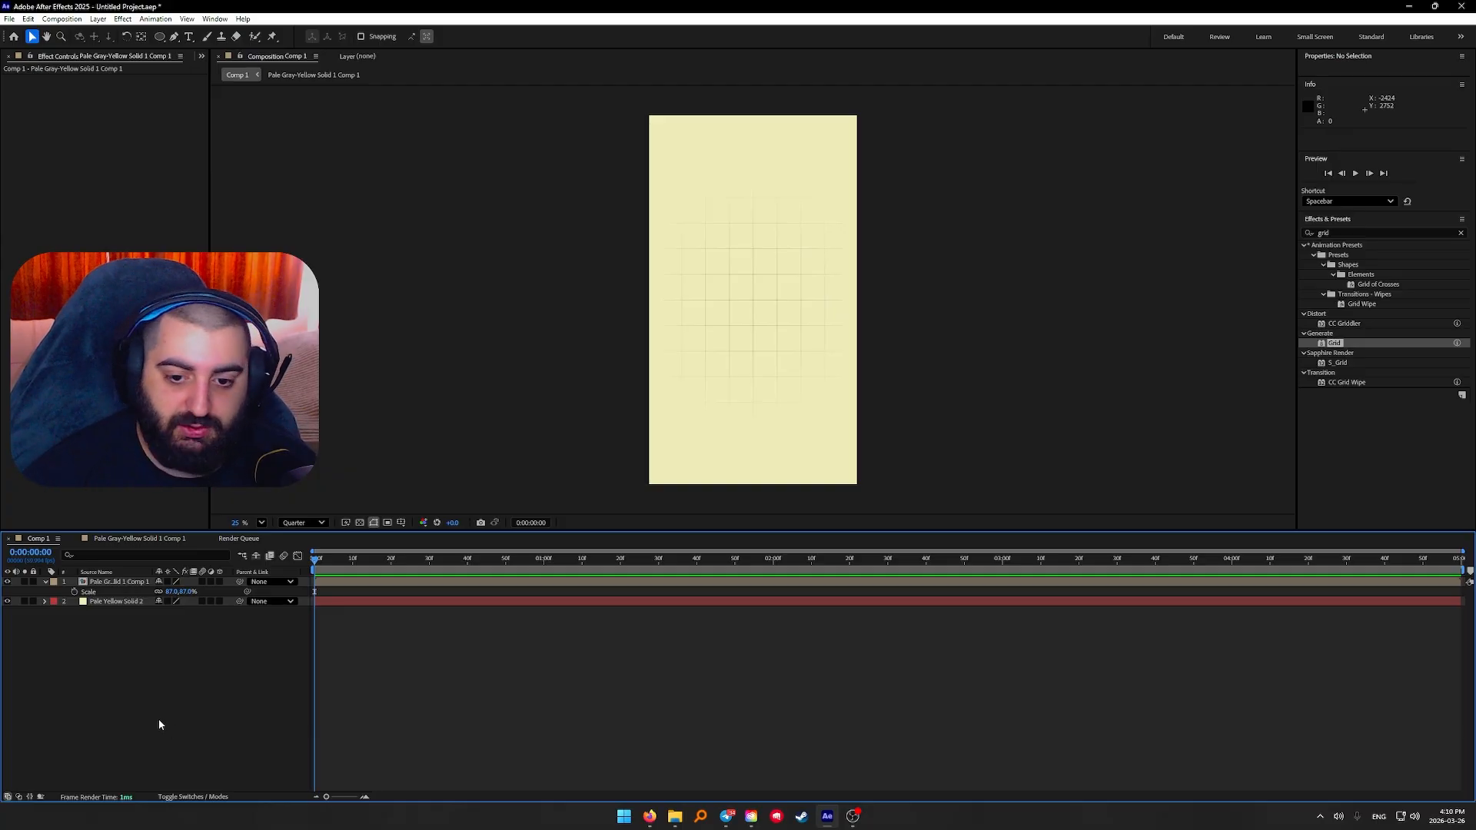
Switch to the File Explorer folder "fulebi 5 wami" and bring the magaliti video into Comp 1 as the uppermost layer
{"action": "key", "text": "alt+Tab"}
{"action": "mouse_move", "coordinate": [674, 821]}
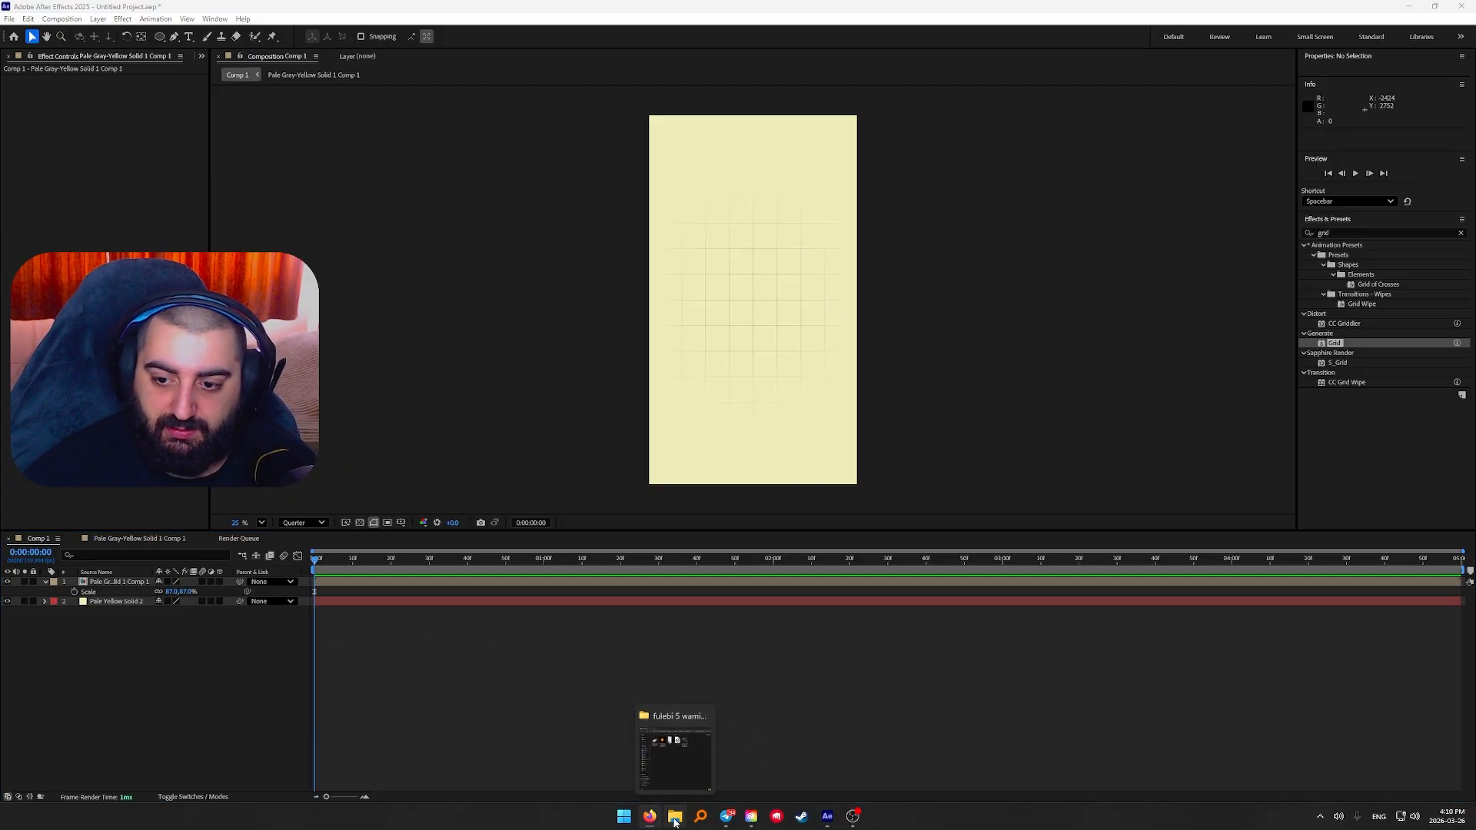
{"action": "scroll", "coordinate": [121, 55], "scroll_direction": "down", "scroll_amount": 1}
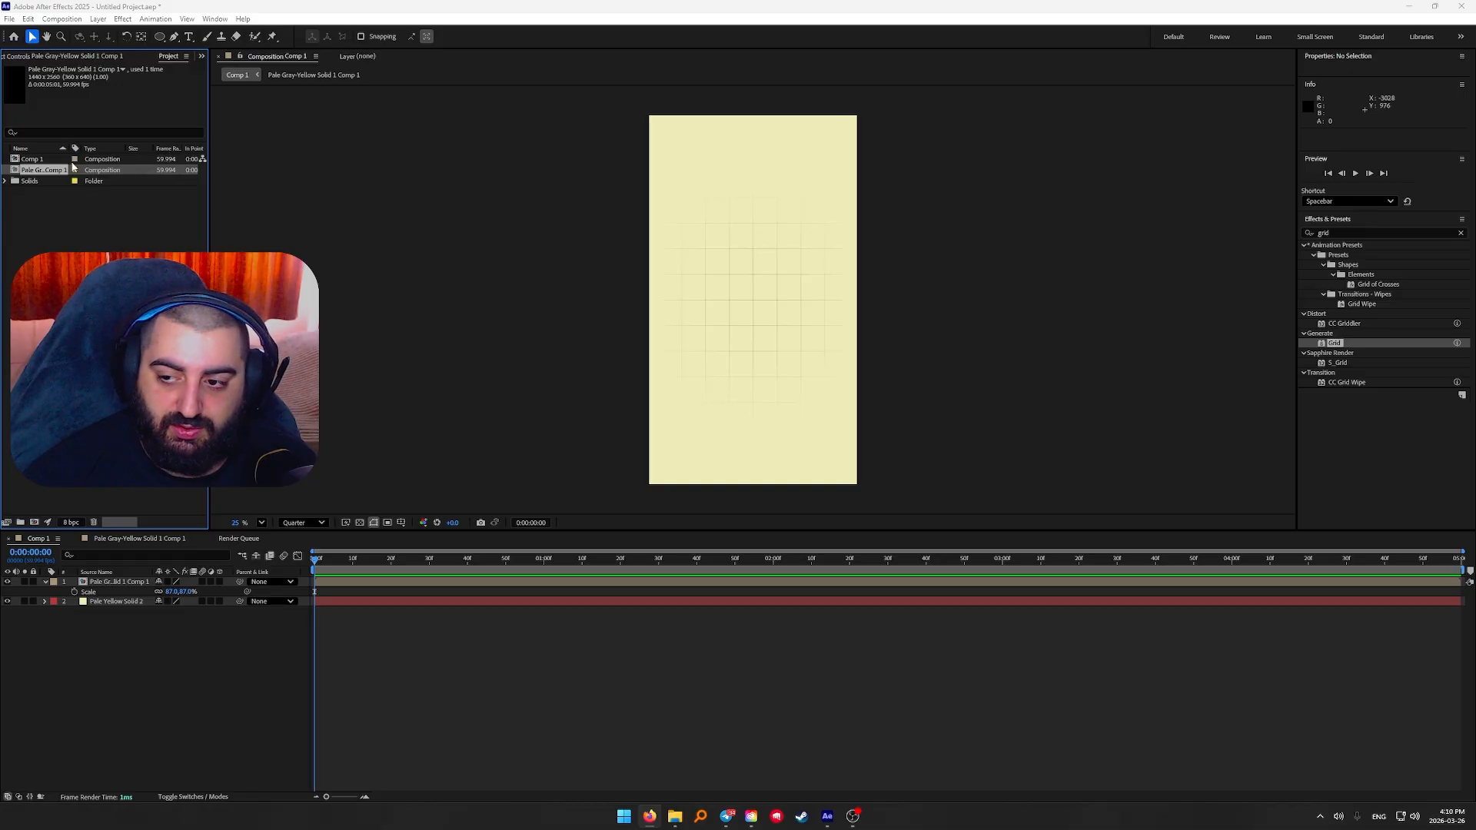
{"action": "left_click", "coordinate": [674, 816]}
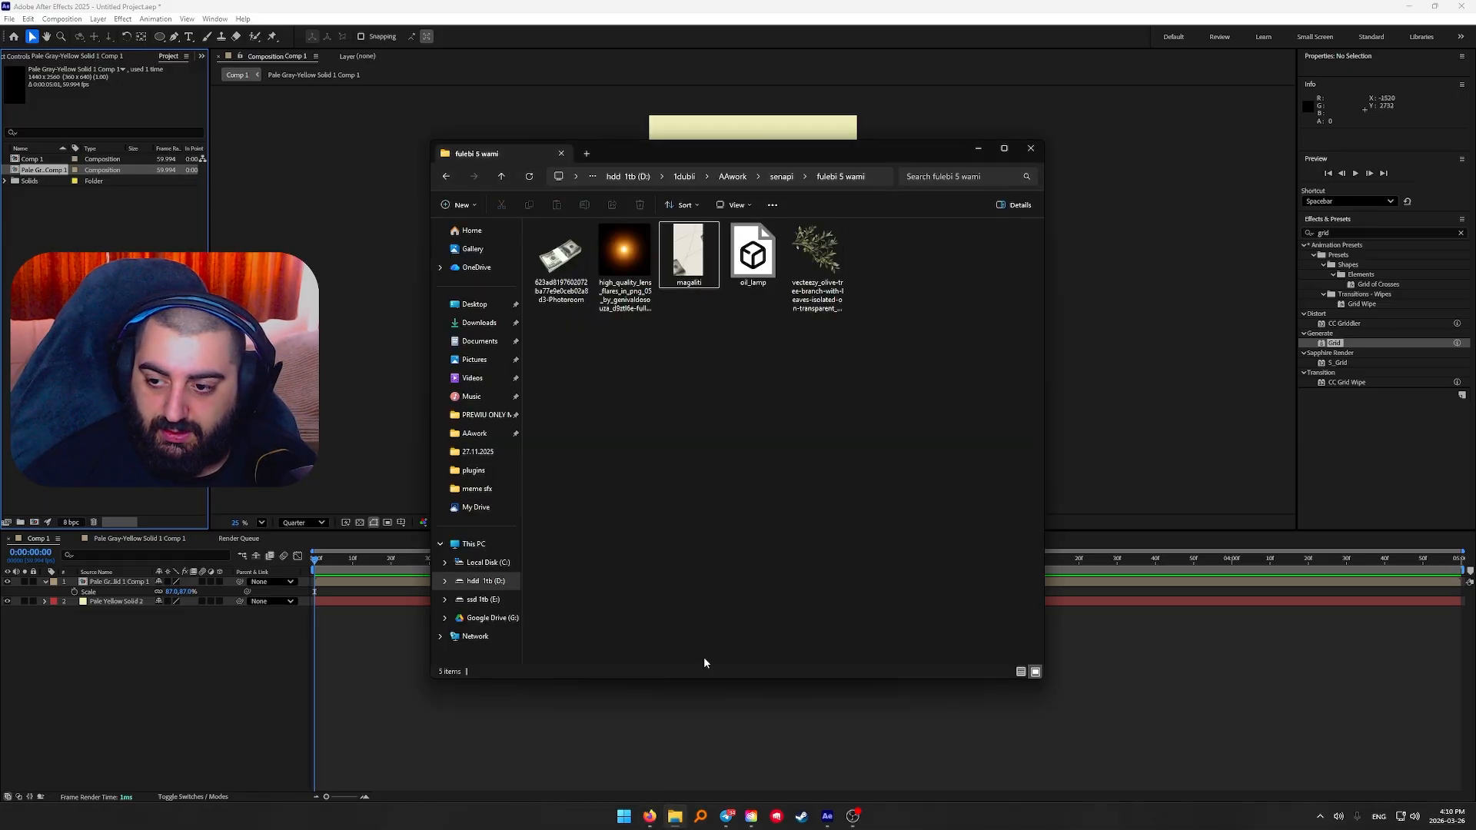
{"action": "left_click_drag", "start_coordinate": [688, 254], "coordinate": [199, 614]}
Lower the reference video layer's opacity to about 38%
{"action": "key", "text": "s"}
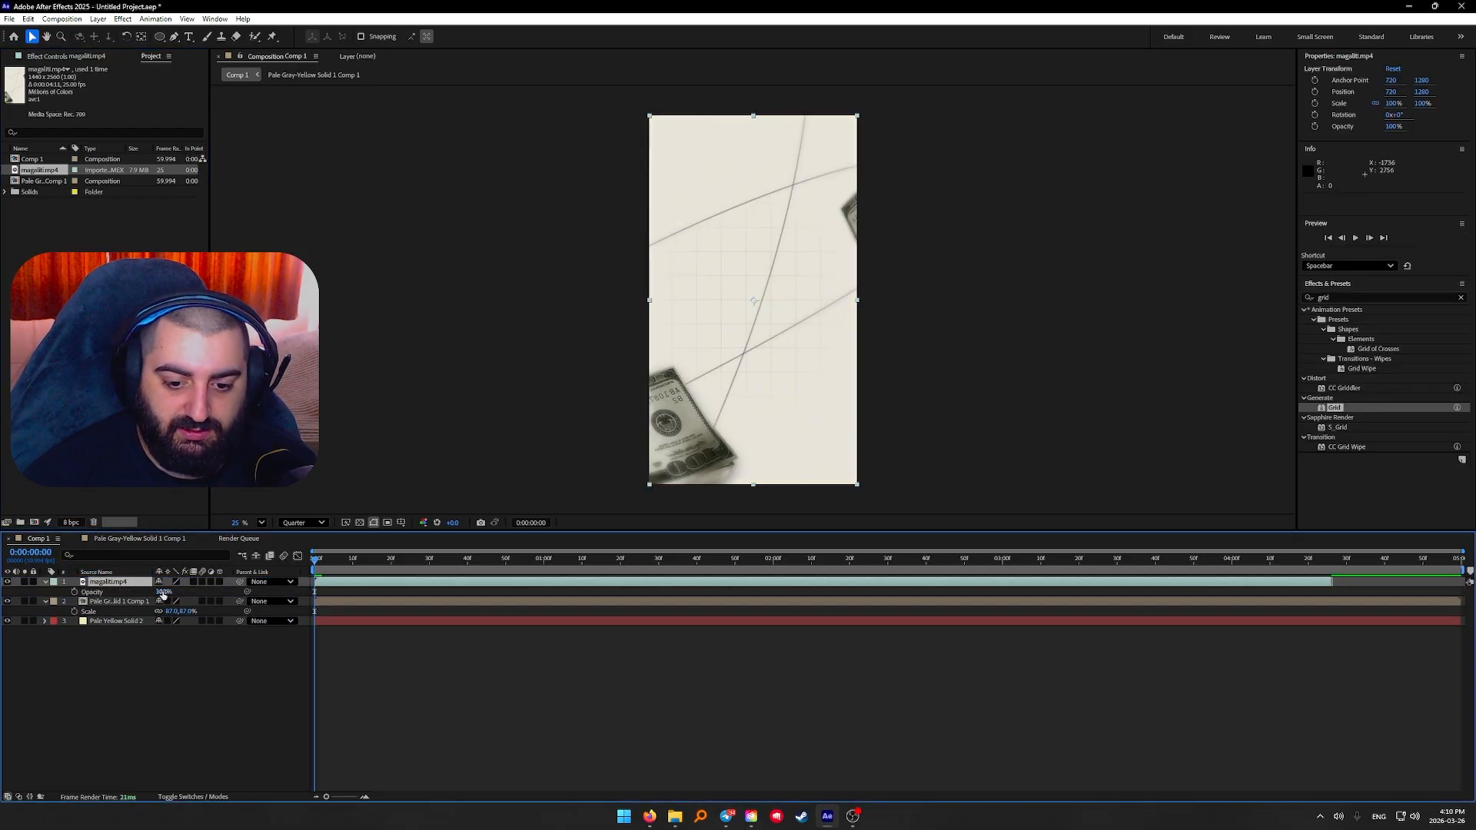
{"action": "left_click", "coordinate": [46, 582]}
{"action": "left_click", "coordinate": [45, 583]}
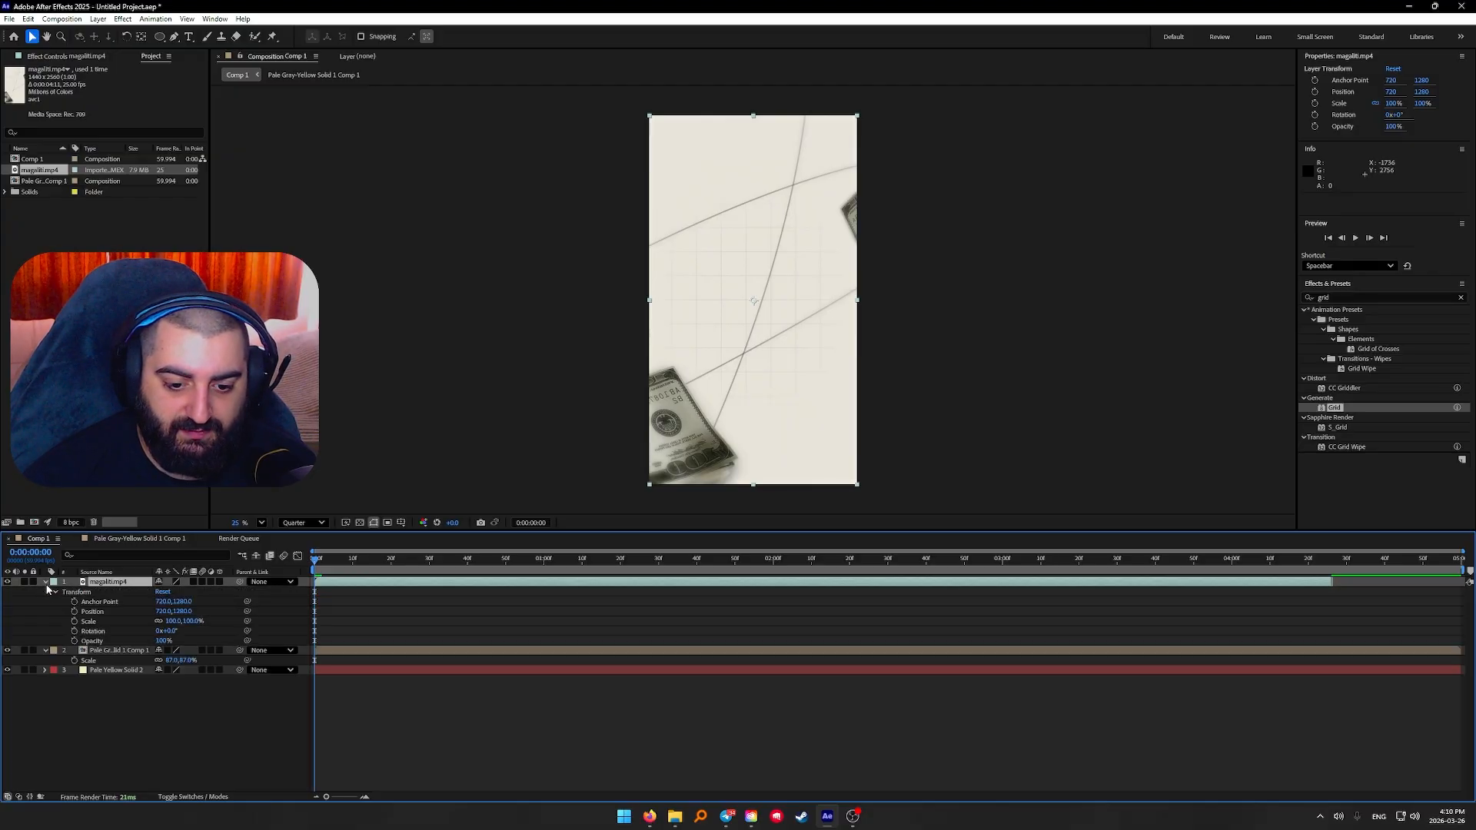
{"action": "left_click", "coordinate": [66, 595]}
{"action": "left_click", "coordinate": [55, 592]}
{"action": "left_click", "coordinate": [55, 592]}
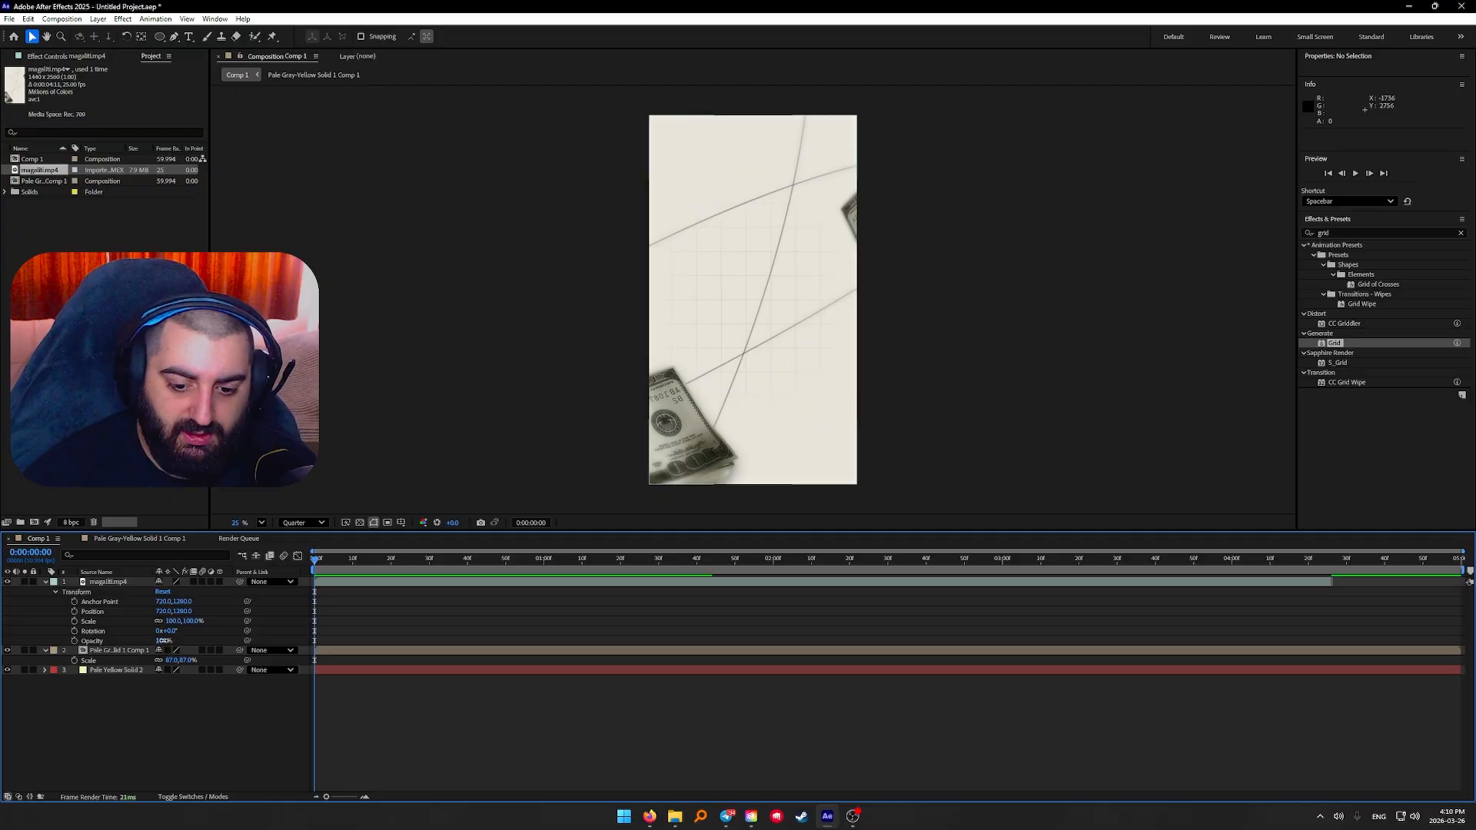
{"action": "left_click_drag", "start_coordinate": [163, 640], "coordinate": [127, 640]}
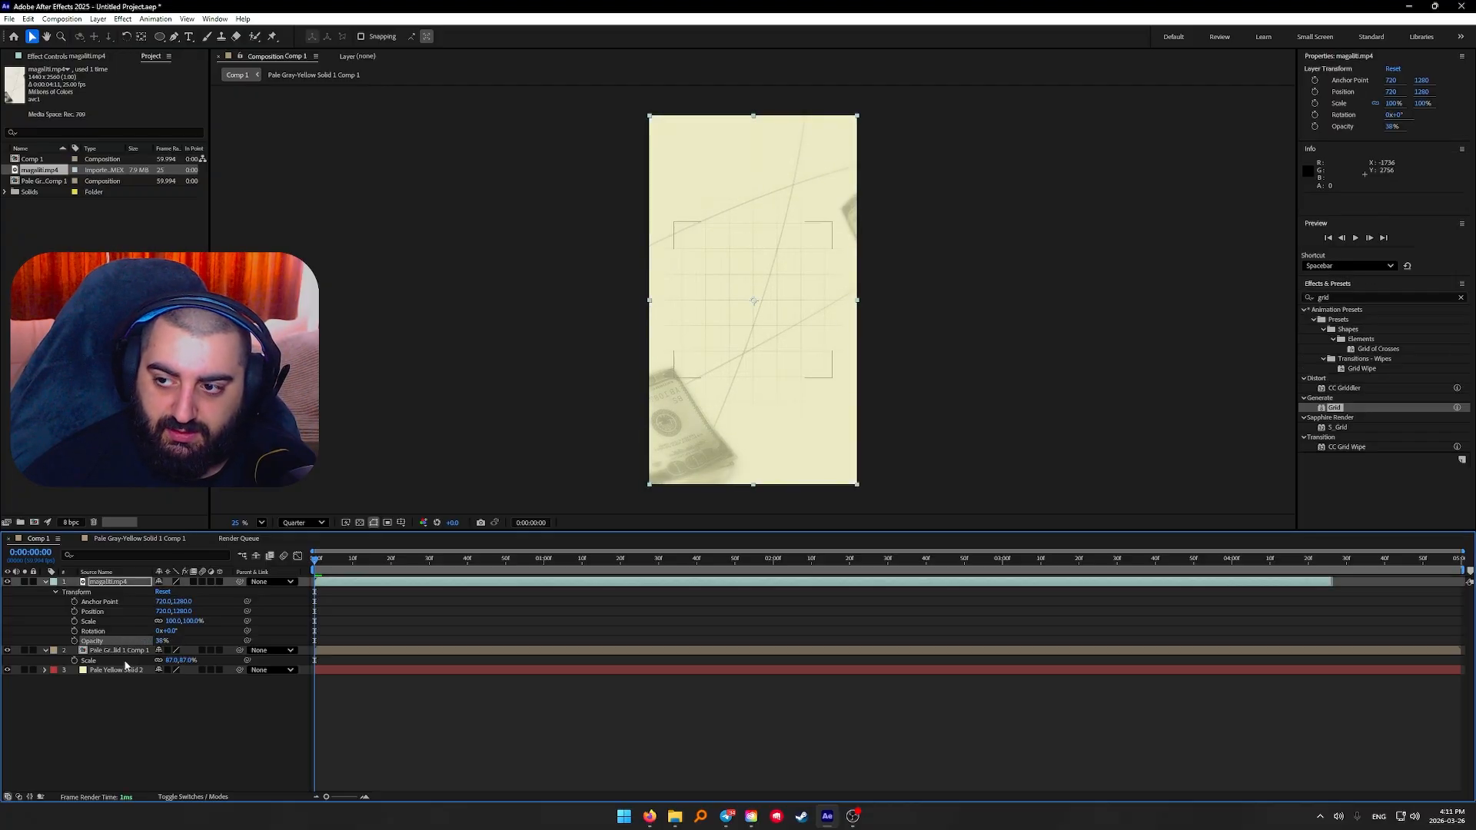
{"action": "left_click", "coordinate": [103, 744]}
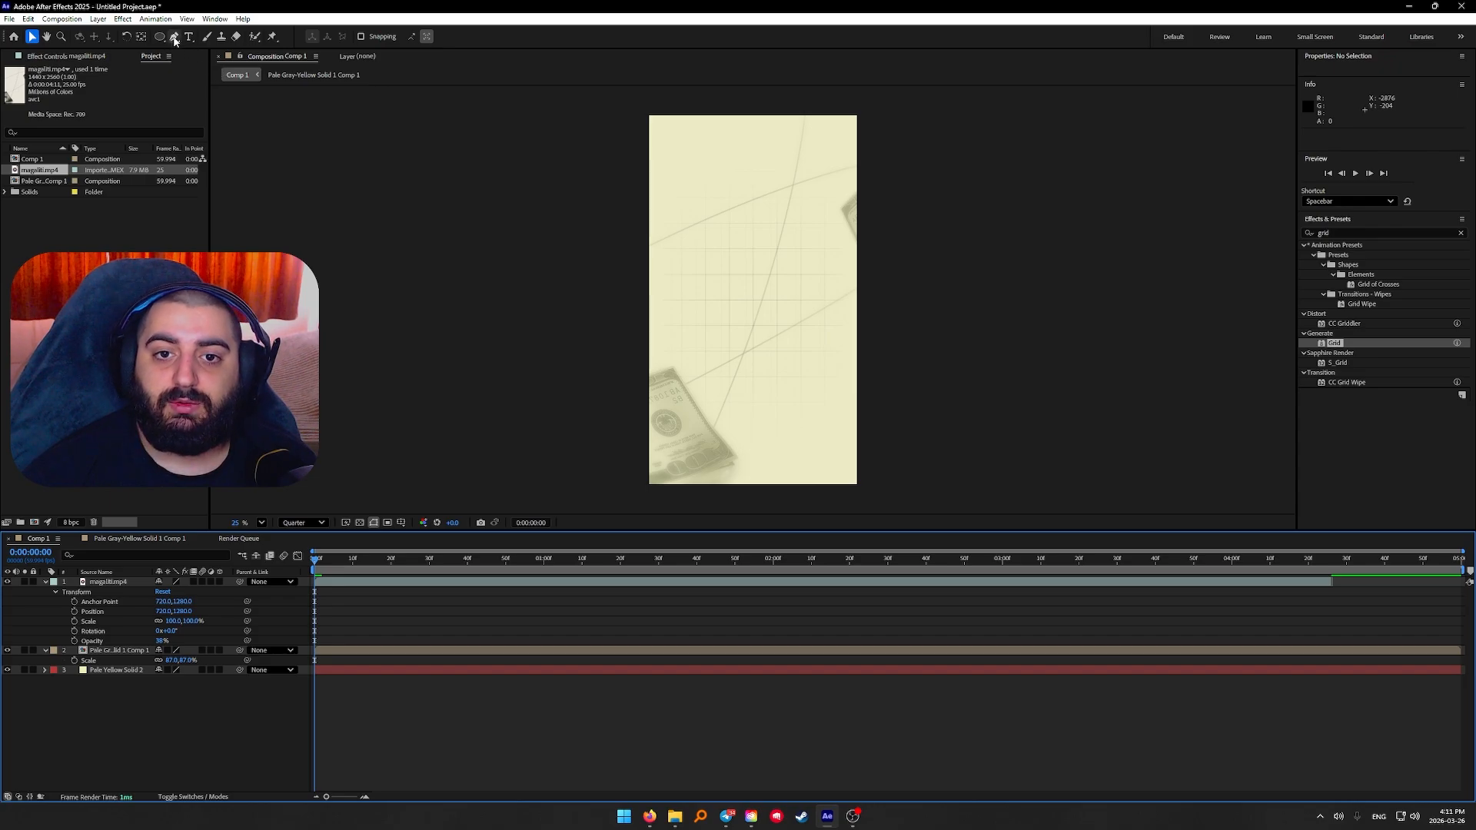
Trace the reference video's three curved lines as separate white 10 px stroke shapes with the Pen tool, and move the video layer above them
{"action": "left_click", "coordinate": [175, 37]}
{"action": "left_click", "coordinate": [129, 715]}
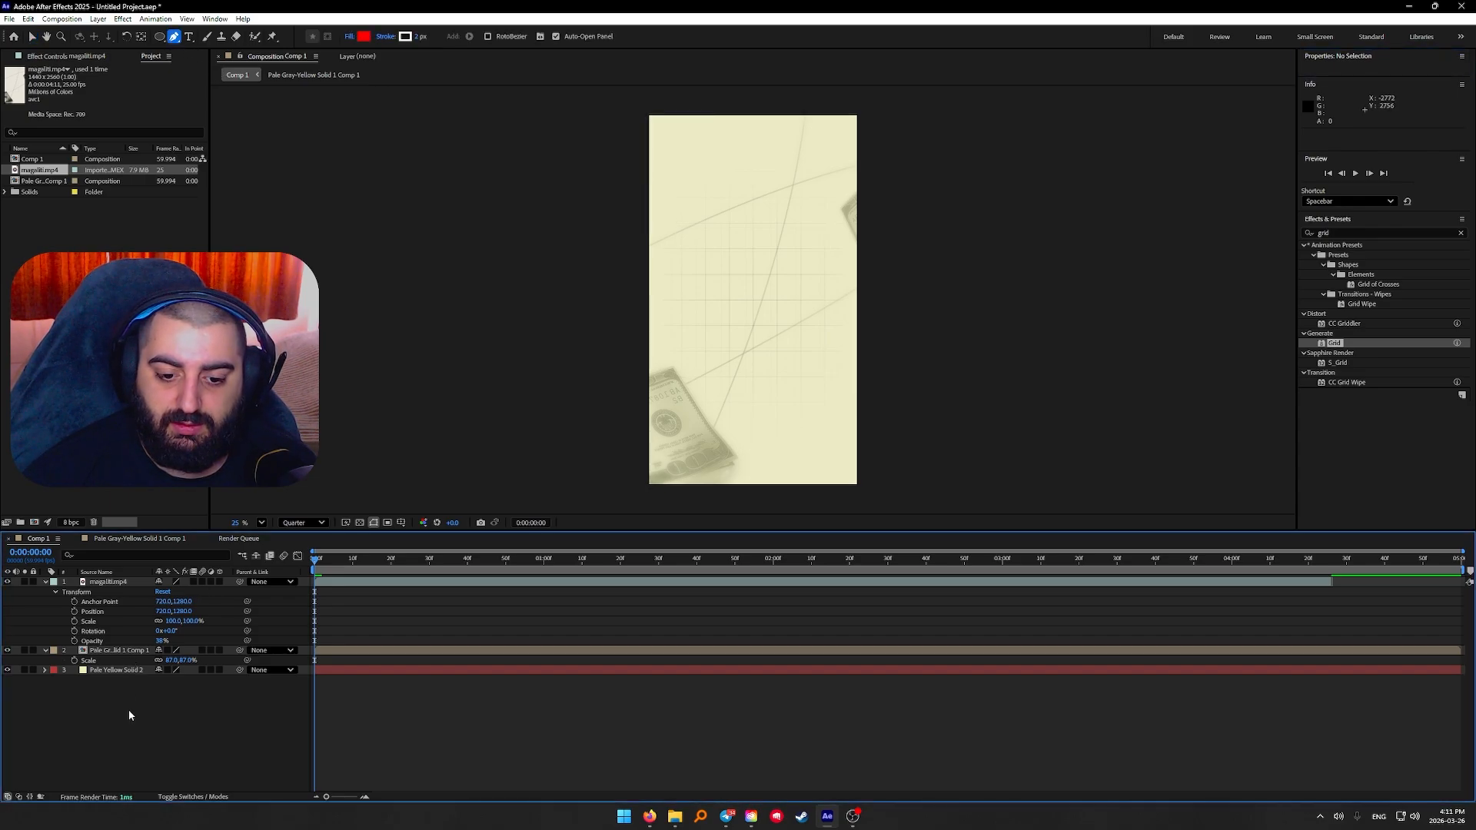
{"action": "left_click", "coordinate": [807, 112]}
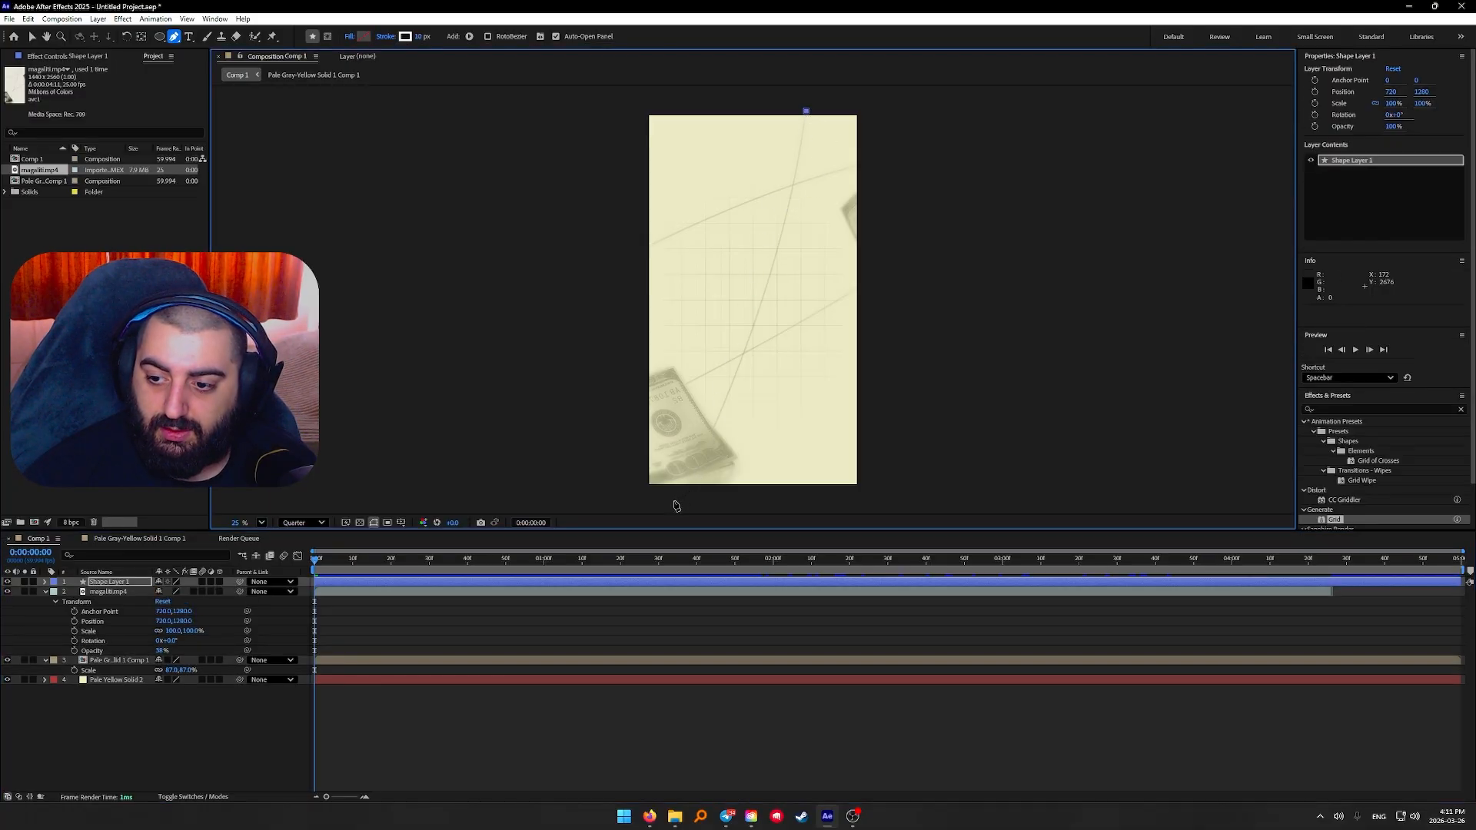
{"action": "left_click_drag", "start_coordinate": [674, 500], "coordinate": [752, 403]}
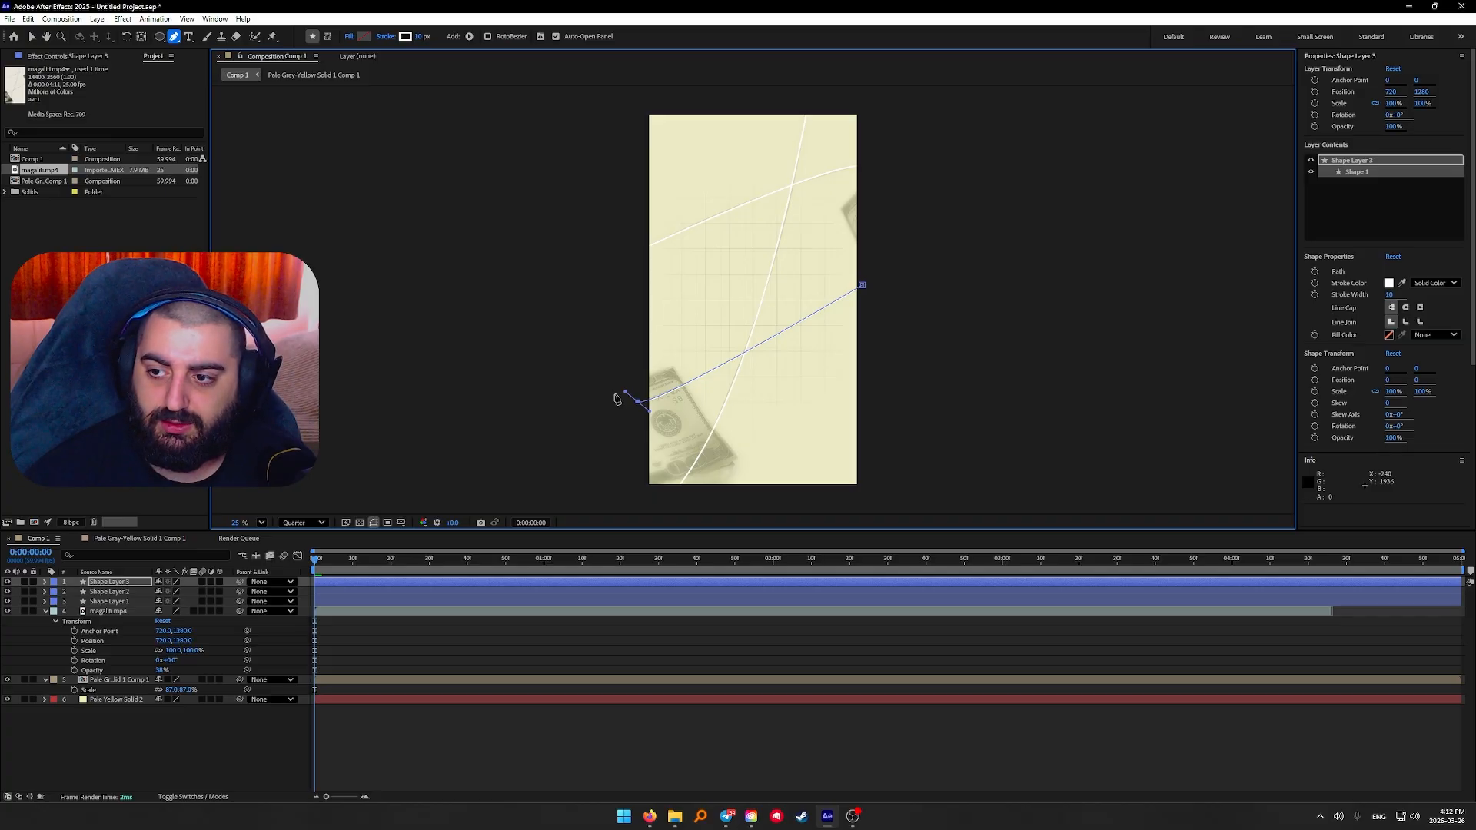
{"action": "left_click", "coordinate": [161, 753]}
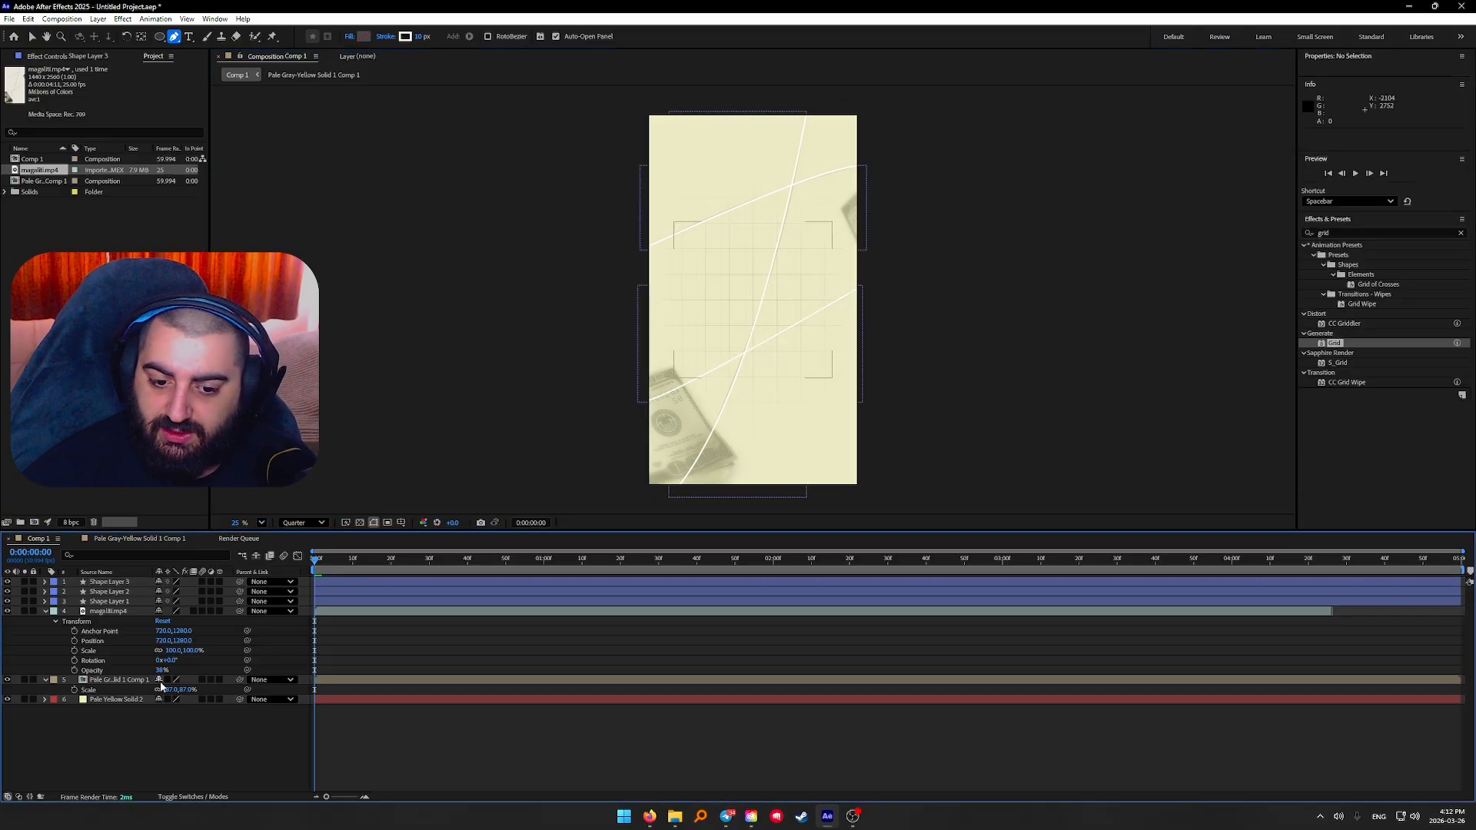
{"action": "left_click_drag", "start_coordinate": [106, 613], "coordinate": [120, 583]}
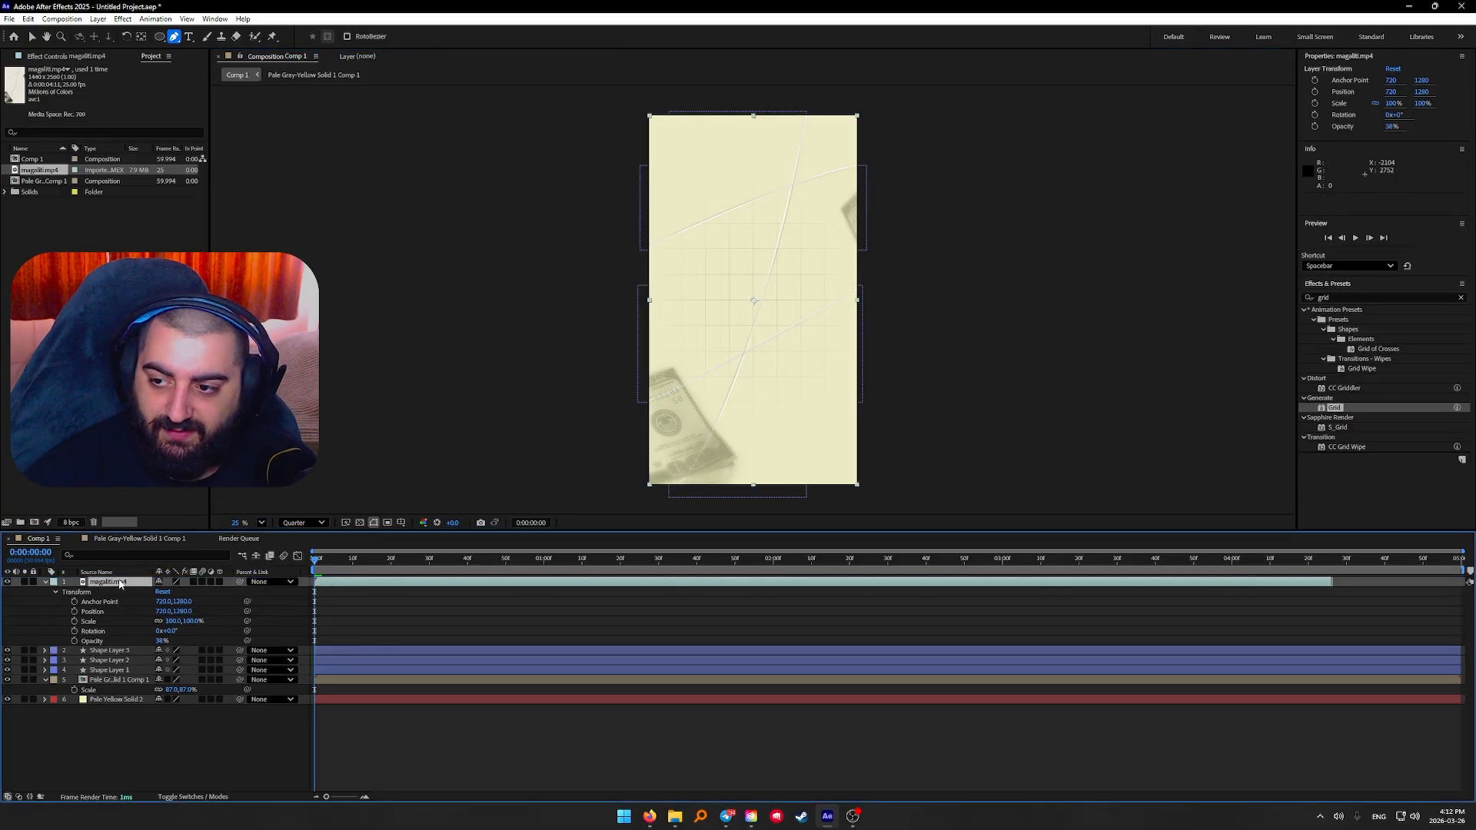
Bring the money-stack Photoroom PNG from the File Explorer folder into the composition, directly below the reference video layer
{"action": "left_click", "coordinate": [649, 816]}
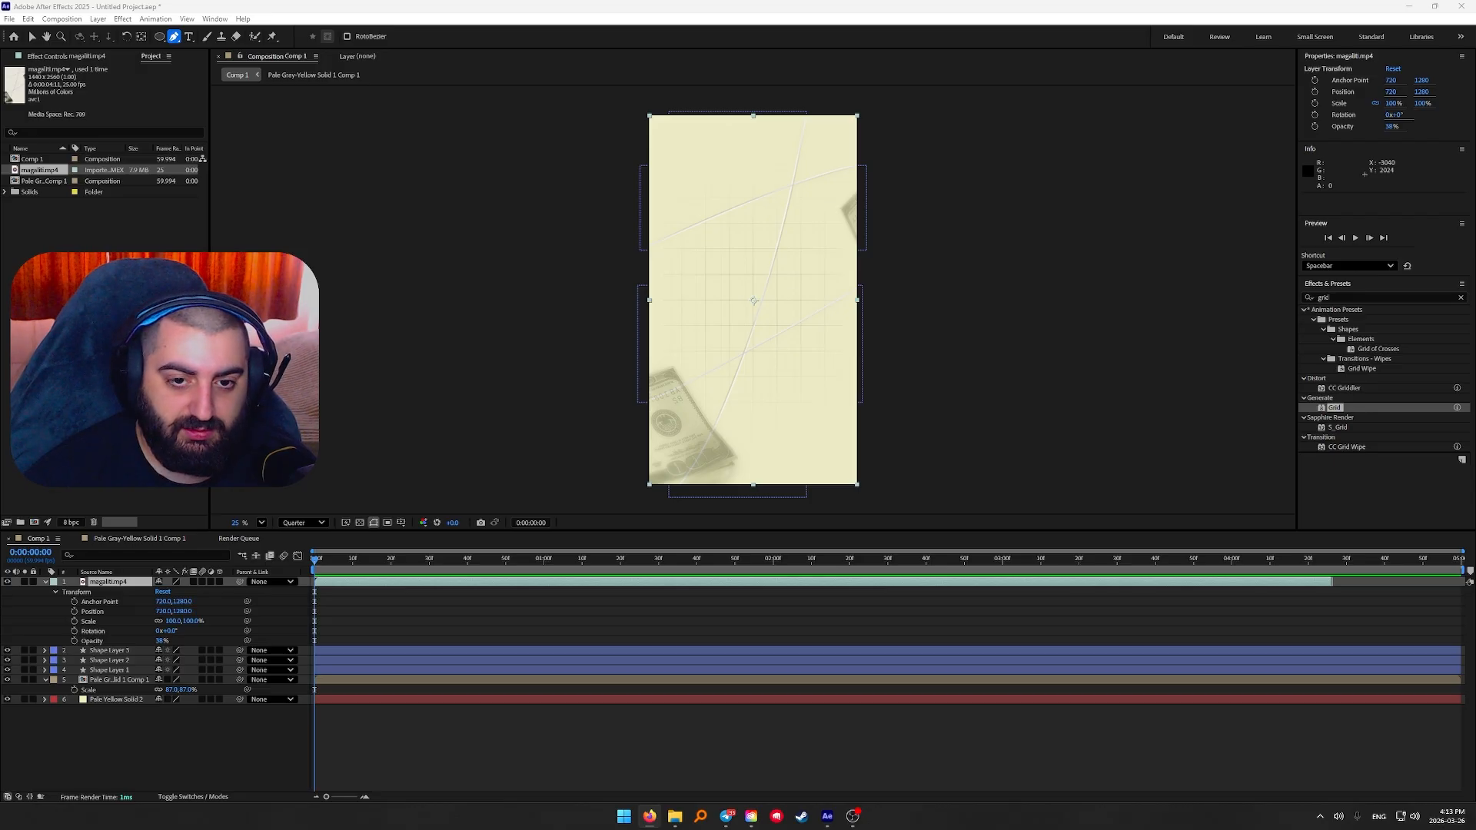
{"action": "left_click", "coordinate": [675, 815]}
{"action": "left_click_drag", "start_coordinate": [560, 257], "coordinate": [115, 590]}
Split the money image layer at 0:00:02:08, move the second part to the composition's start, and trim its end to 0:00:02:08
{"action": "left_click_drag", "start_coordinate": [316, 559], "coordinate": [807, 568]}
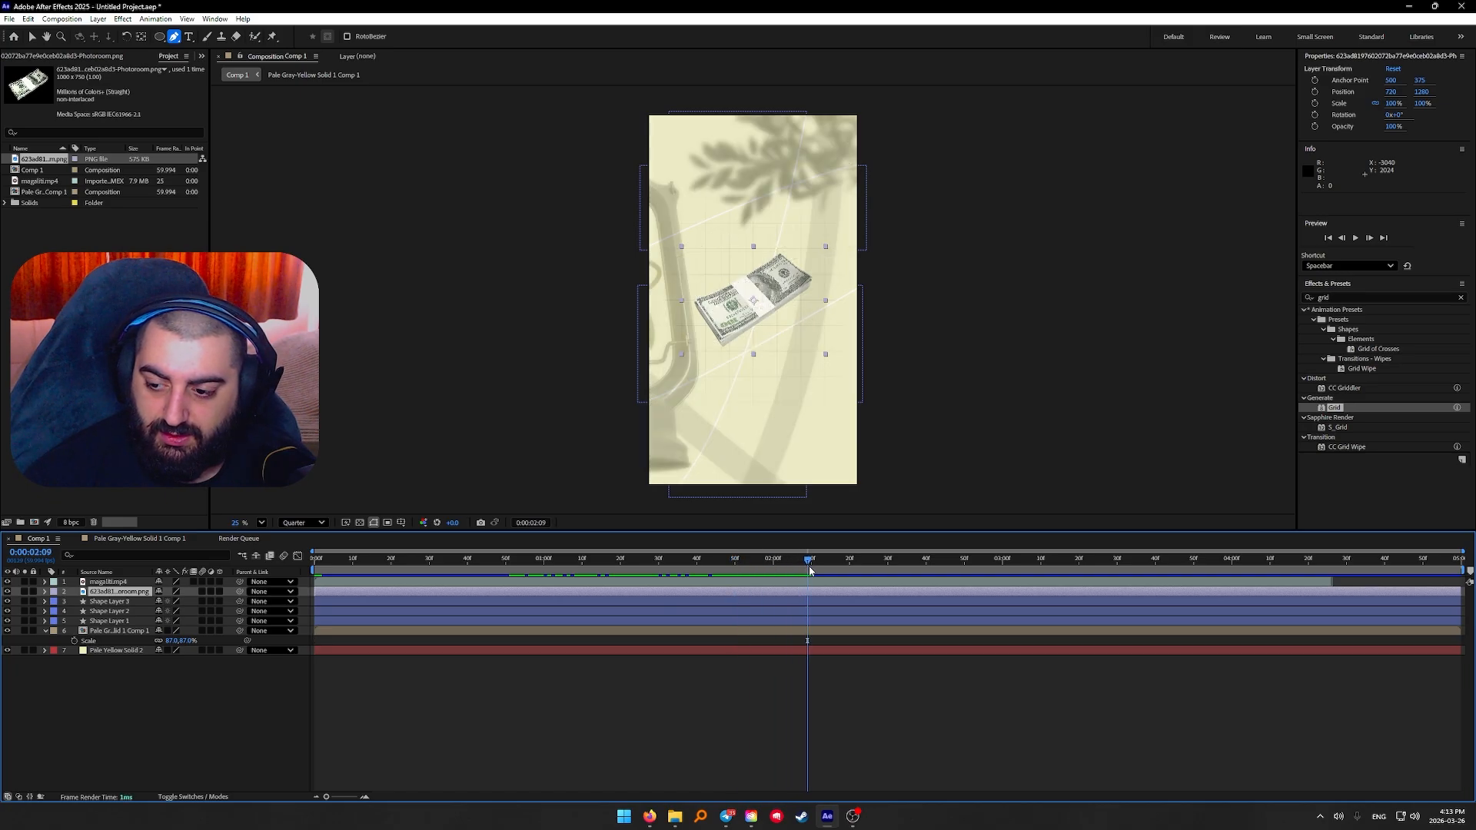
{"action": "key", "text": "Page_Up"}
{"action": "key", "text": "Page_Up"}
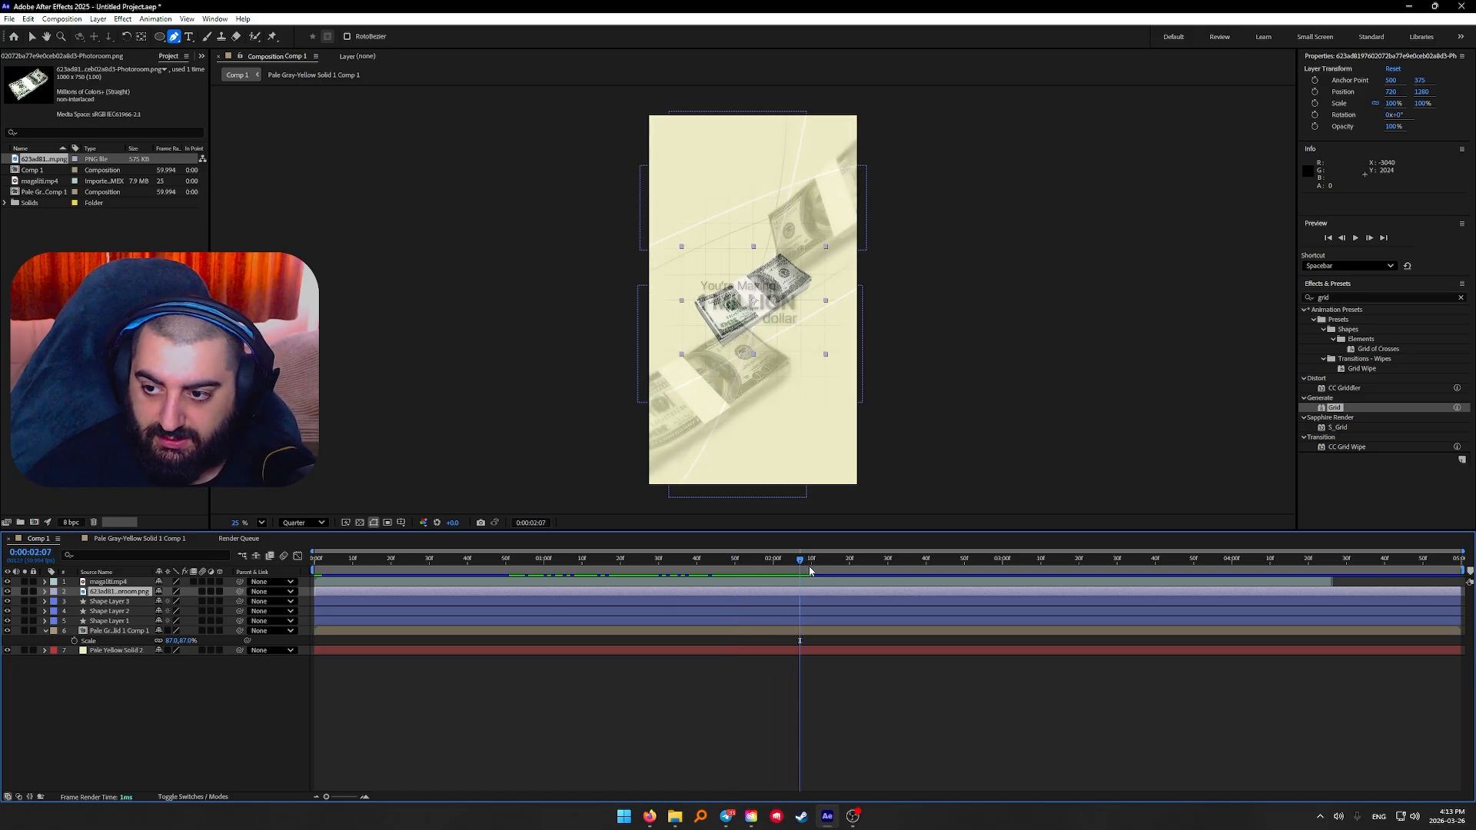
{"action": "key", "text": "Page_Down"}
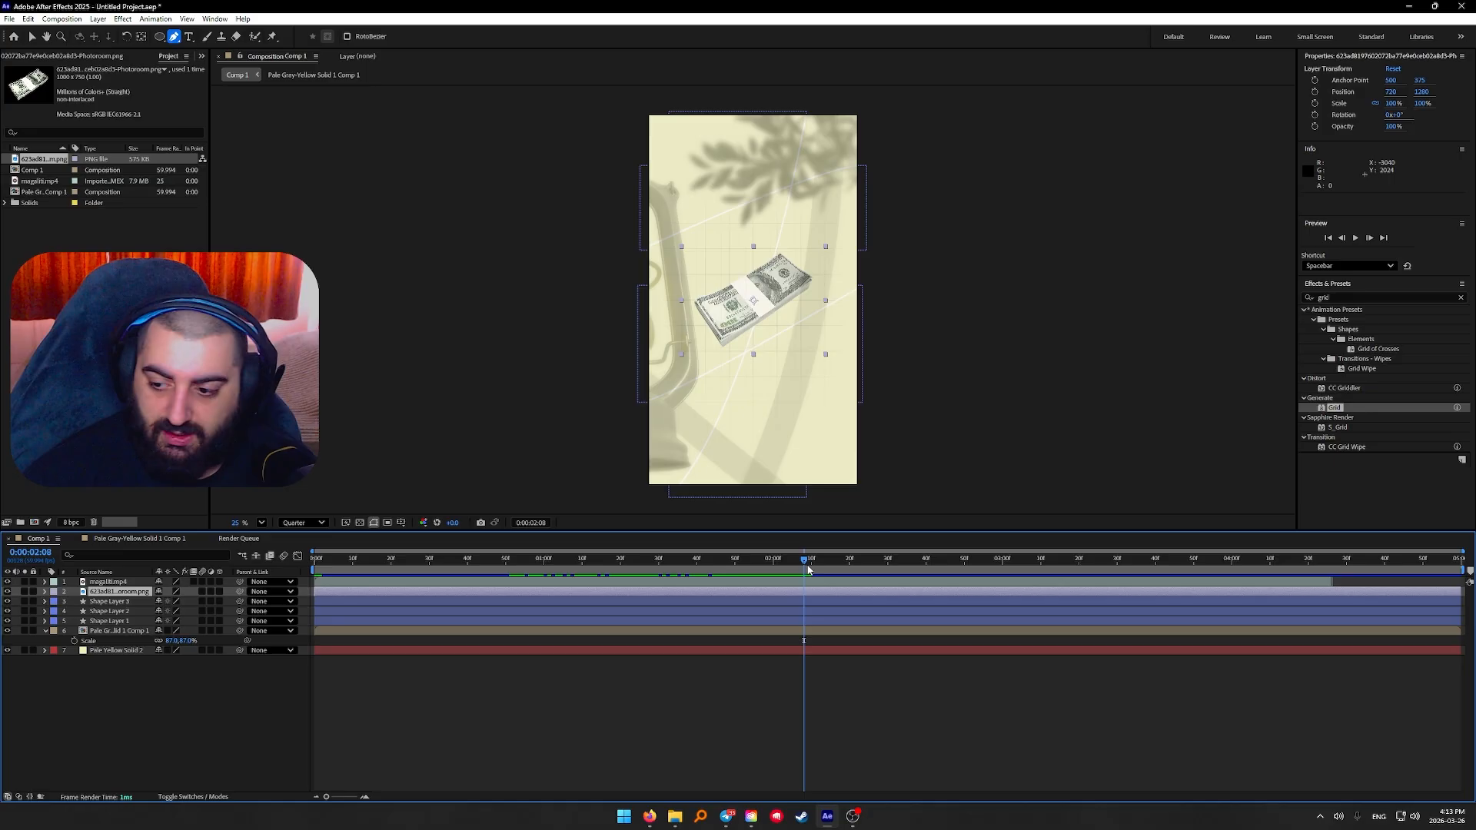
{"action": "key", "text": "ctrl+shift+d"}
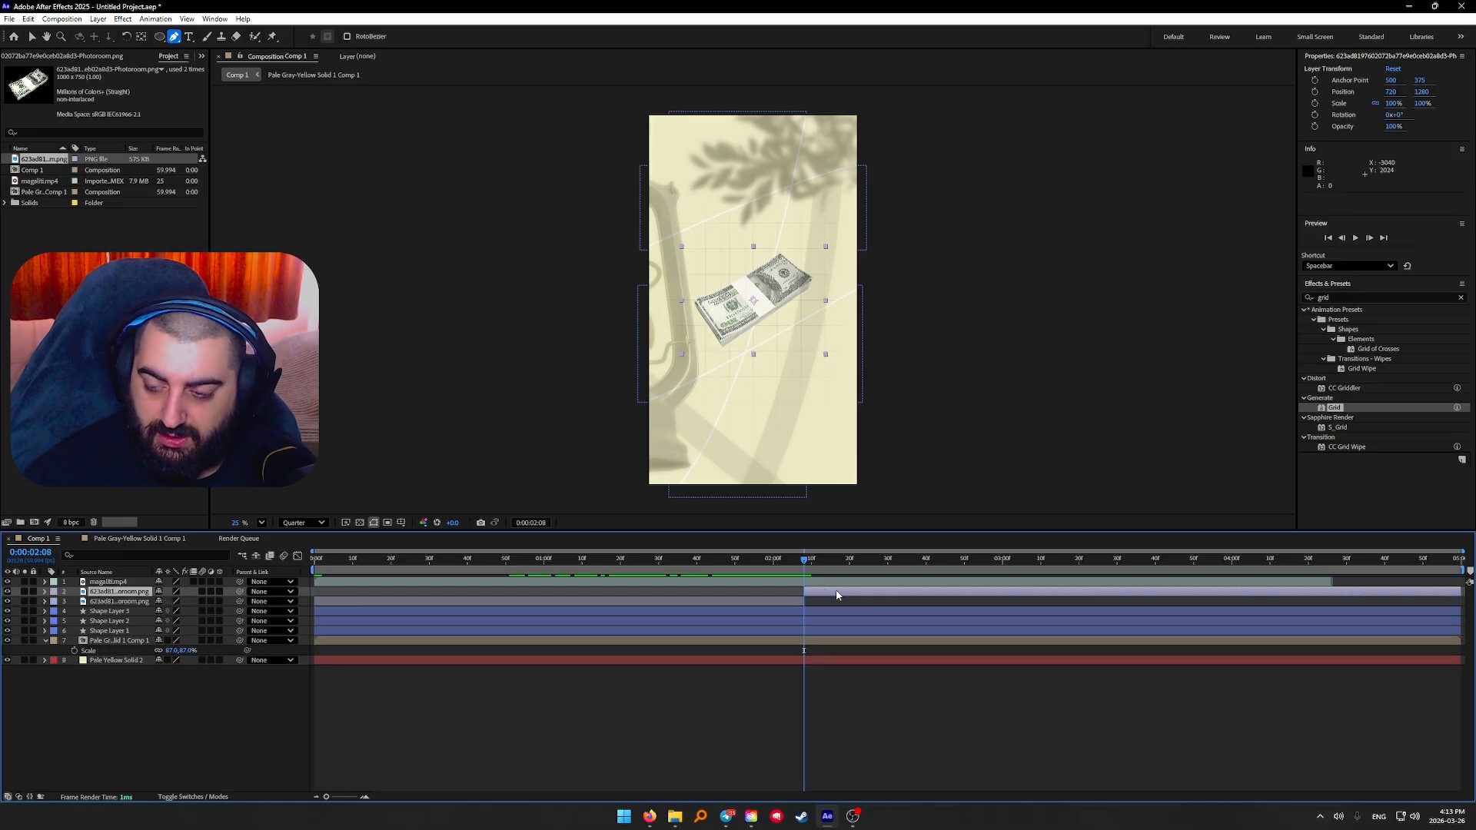
{"action": "left_click_drag", "start_coordinate": [839, 594], "coordinate": [348, 595]}
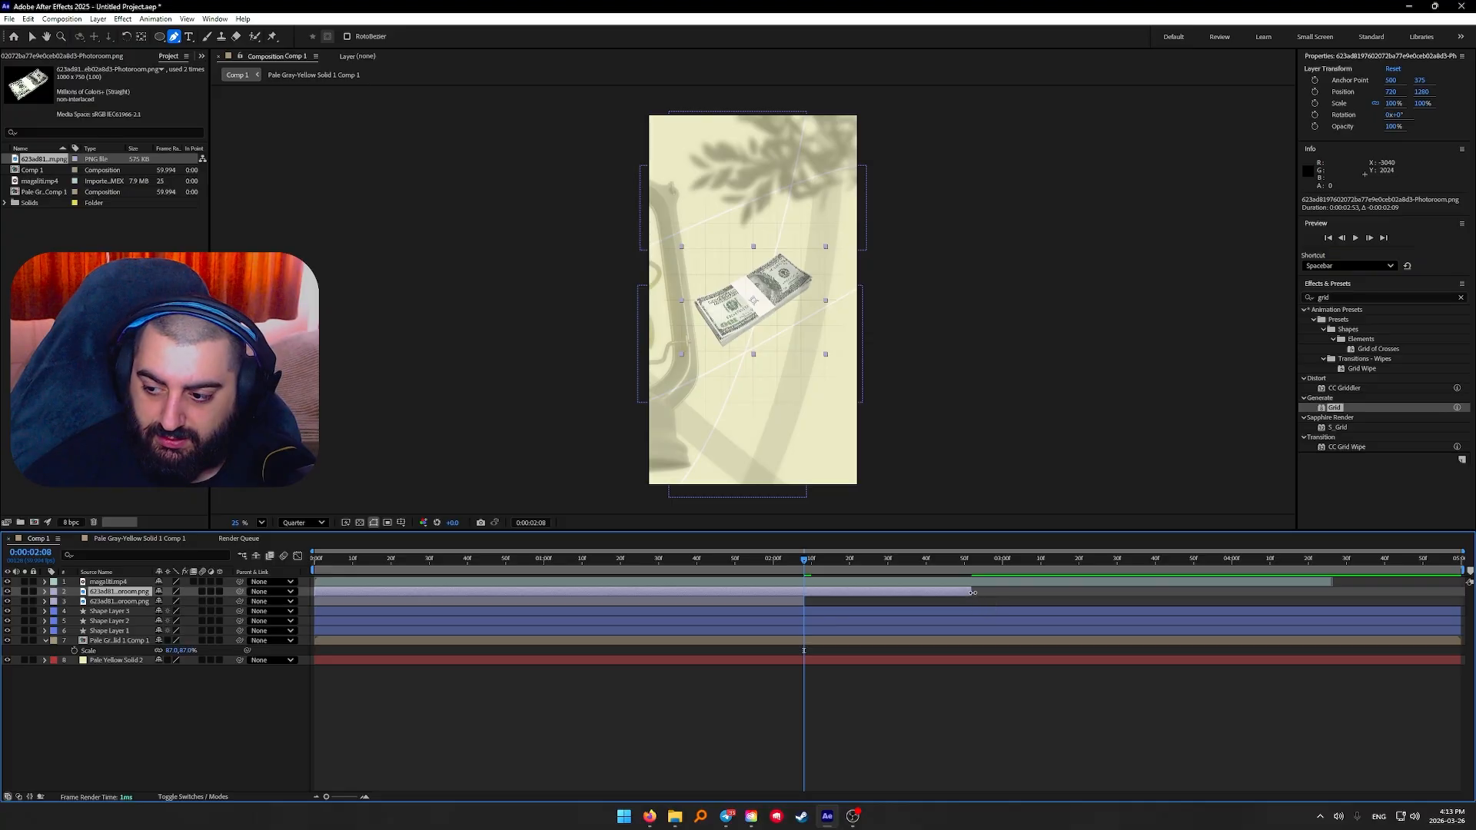
{"action": "left_click_drag", "start_coordinate": [972, 592], "coordinate": [805, 591]}
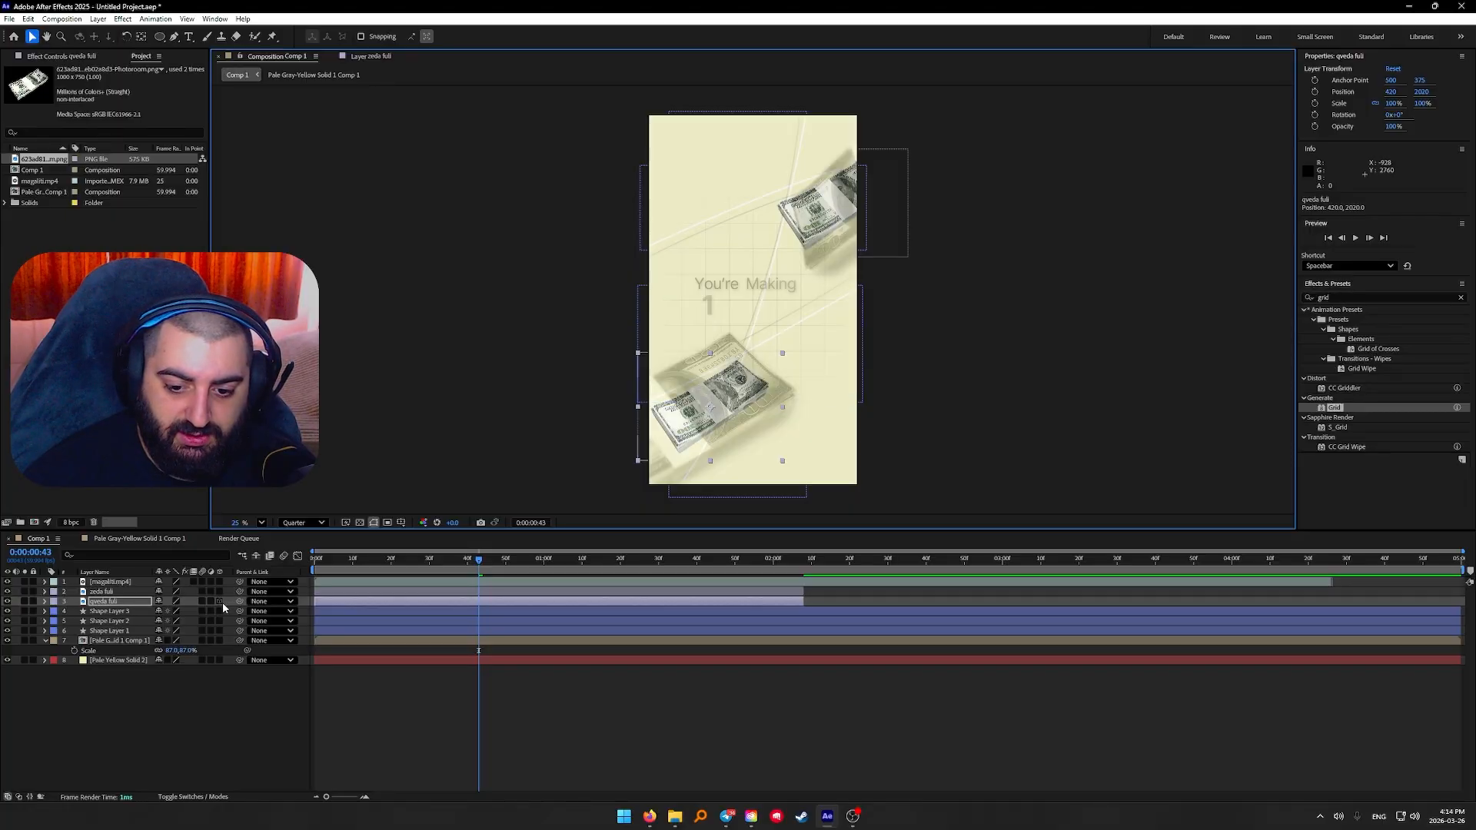
Make both money layers 3D and reveal the transform properties of the lower-left money stack's layer
{"action": "left_click", "coordinate": [220, 601]}
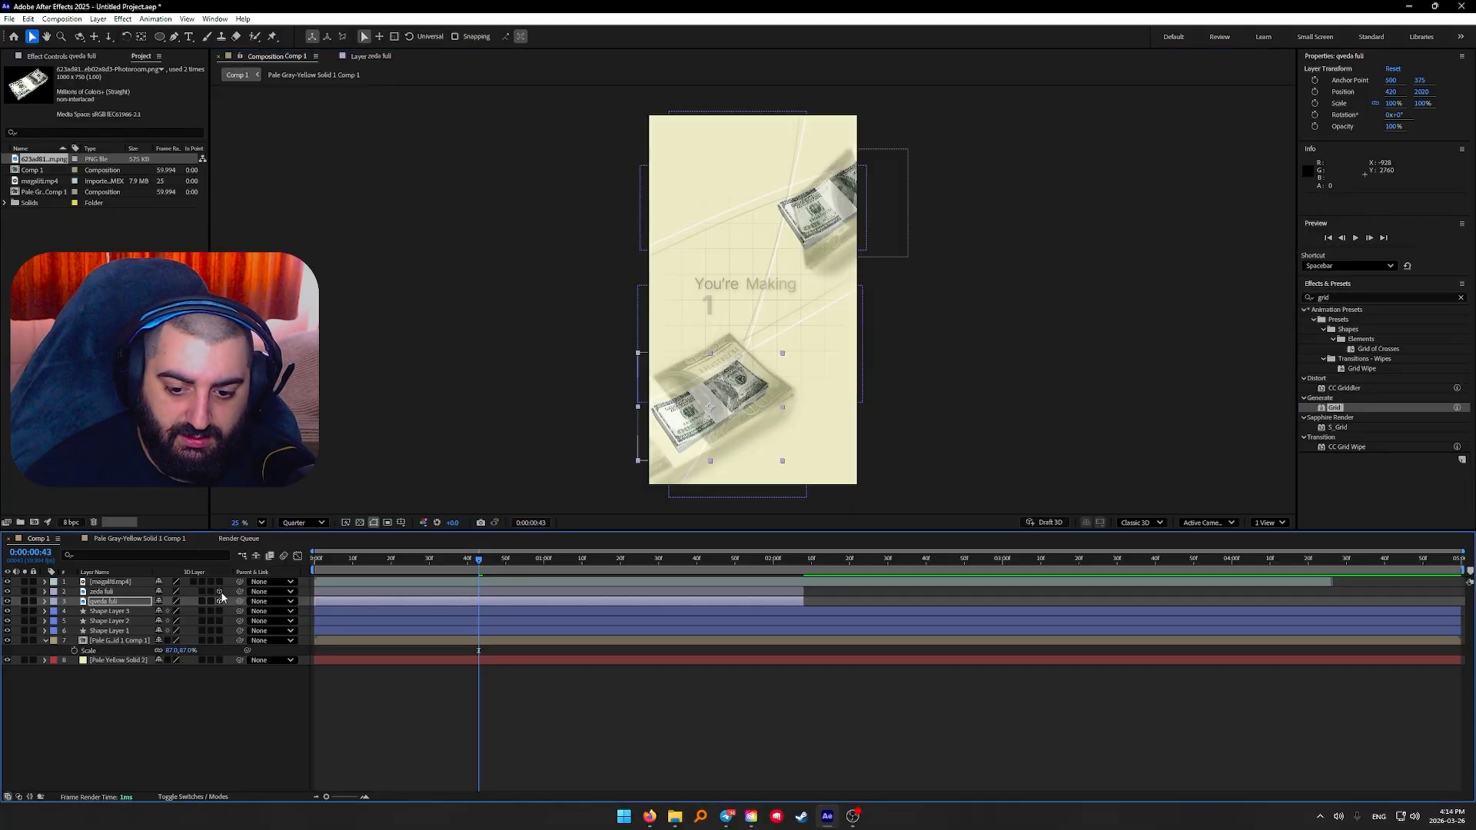
{"action": "left_click", "coordinate": [220, 591]}
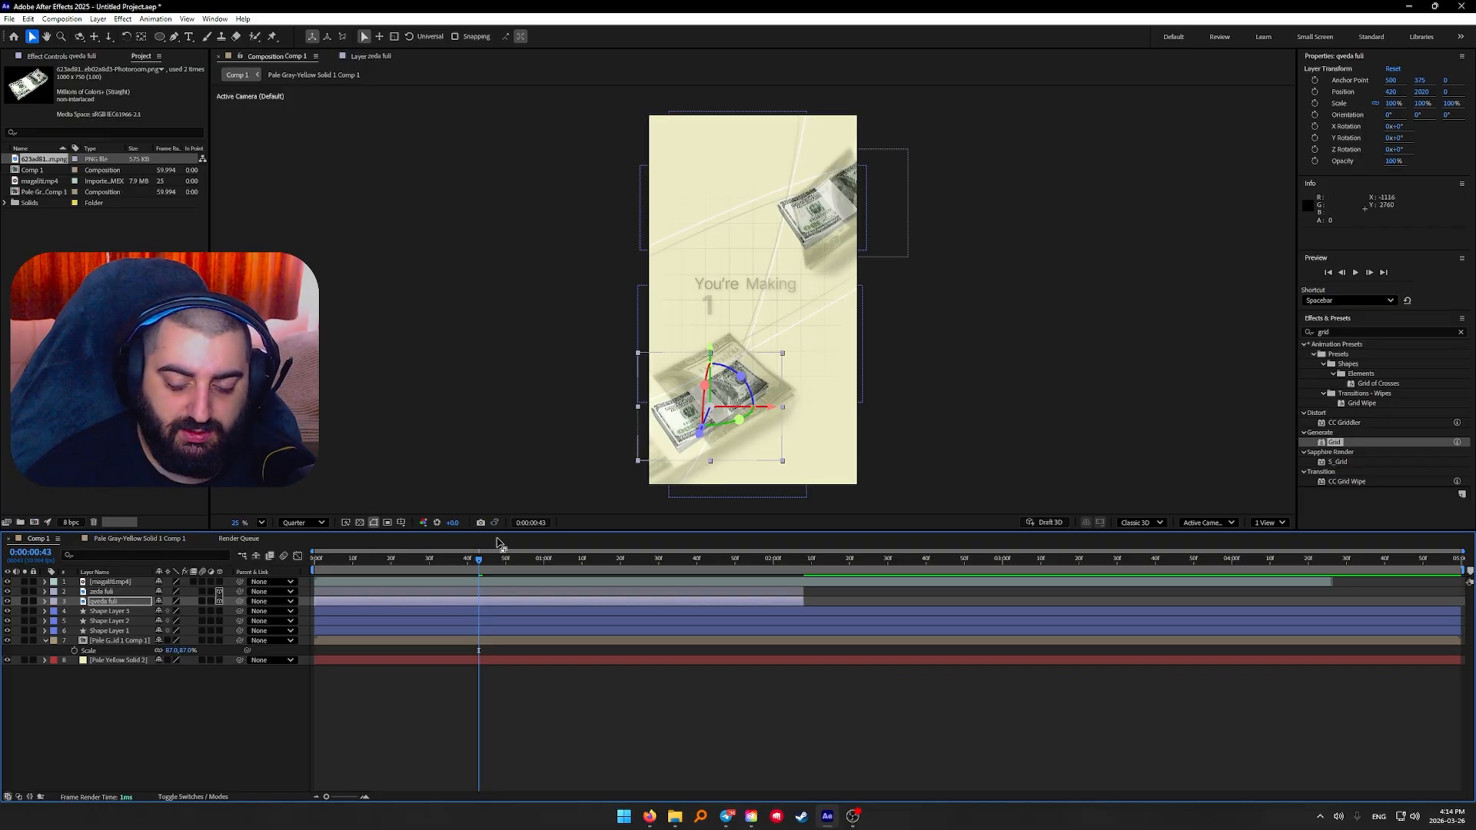
{"action": "left_click_drag", "start_coordinate": [456, 567], "coordinate": [313, 580]}
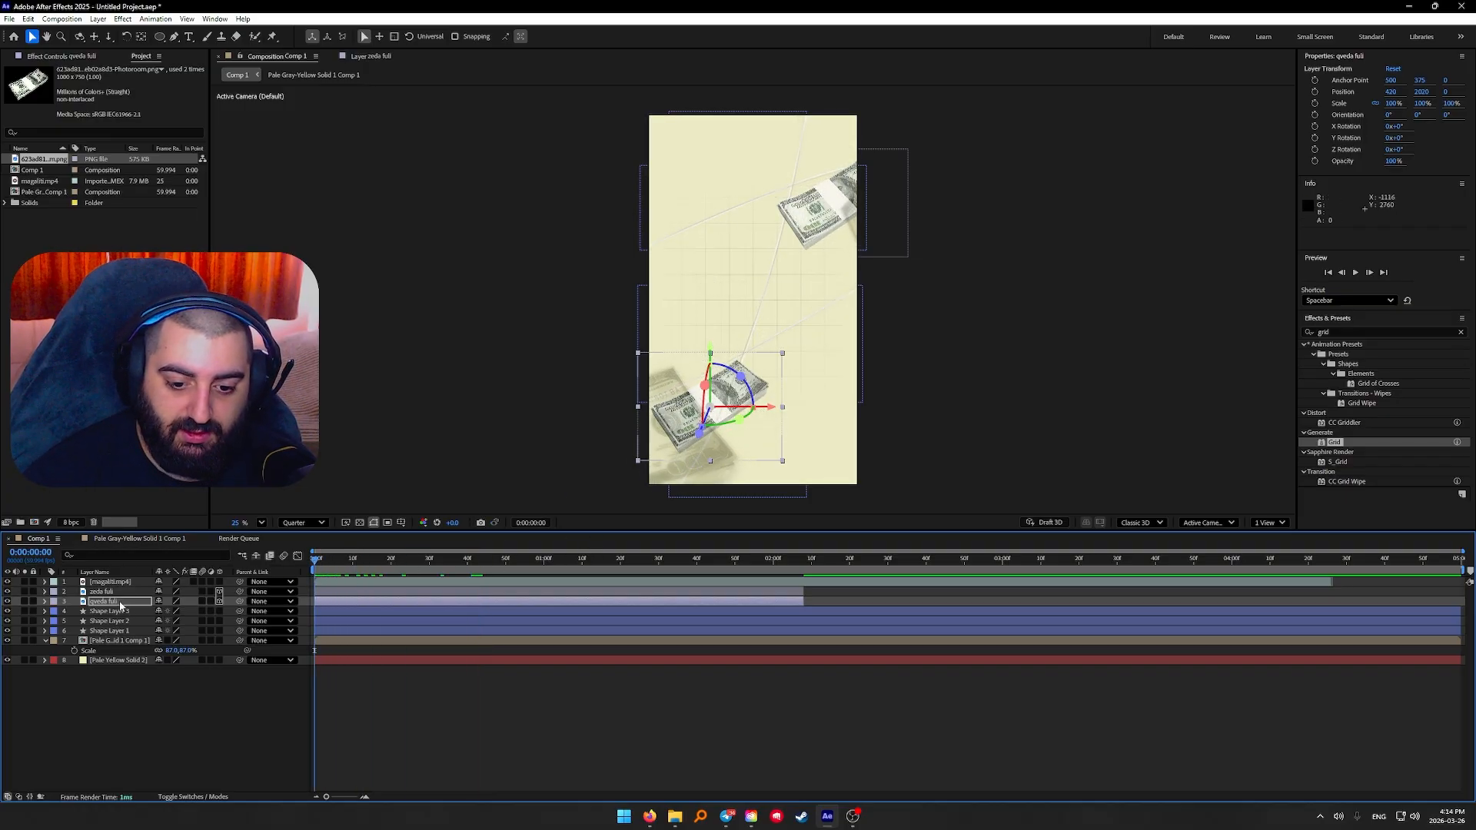
{"action": "key", "text": "s"}
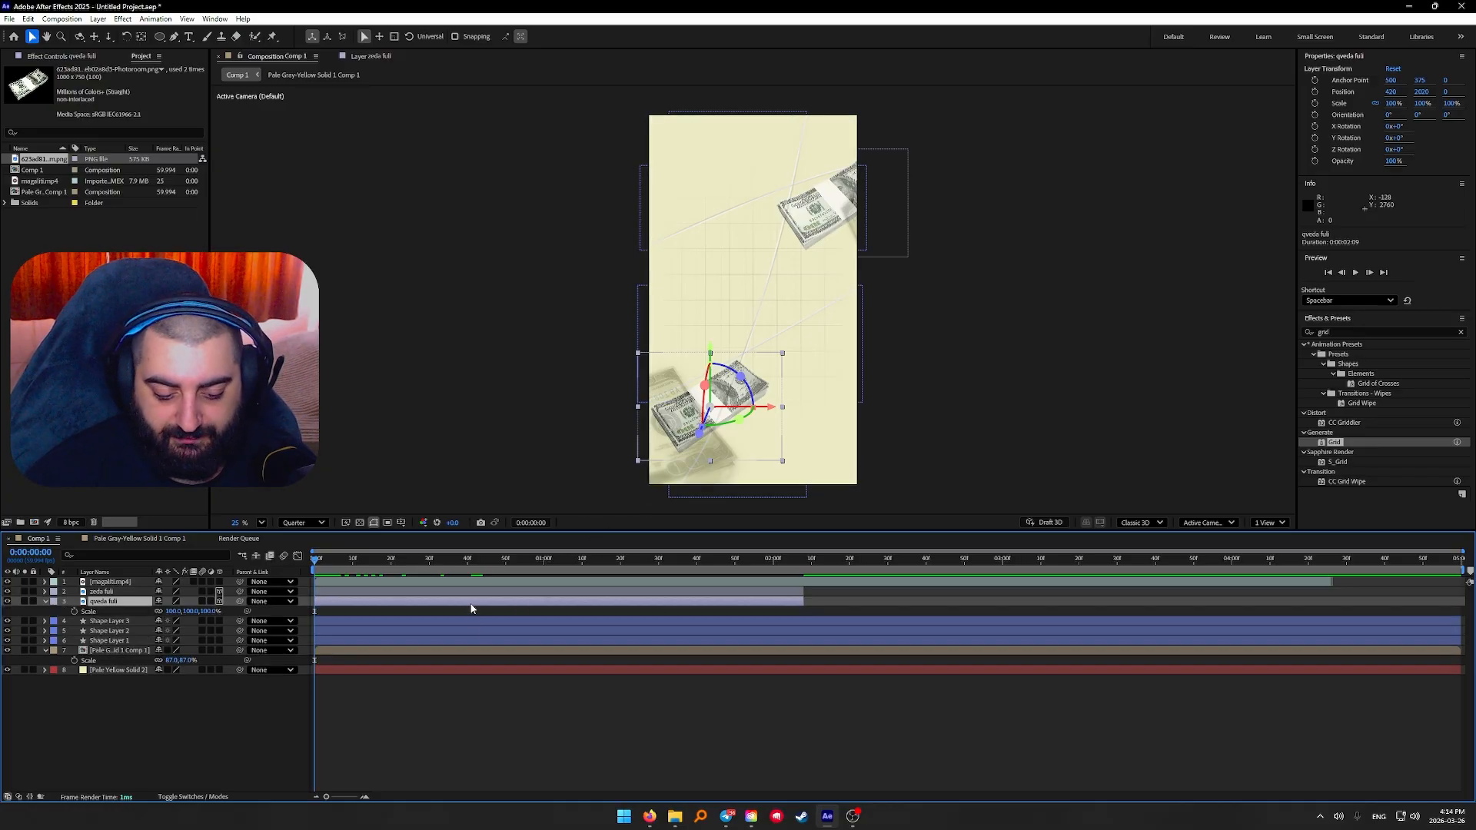
{"action": "key", "text": "equal"}
{"action": "key", "text": "minus"}
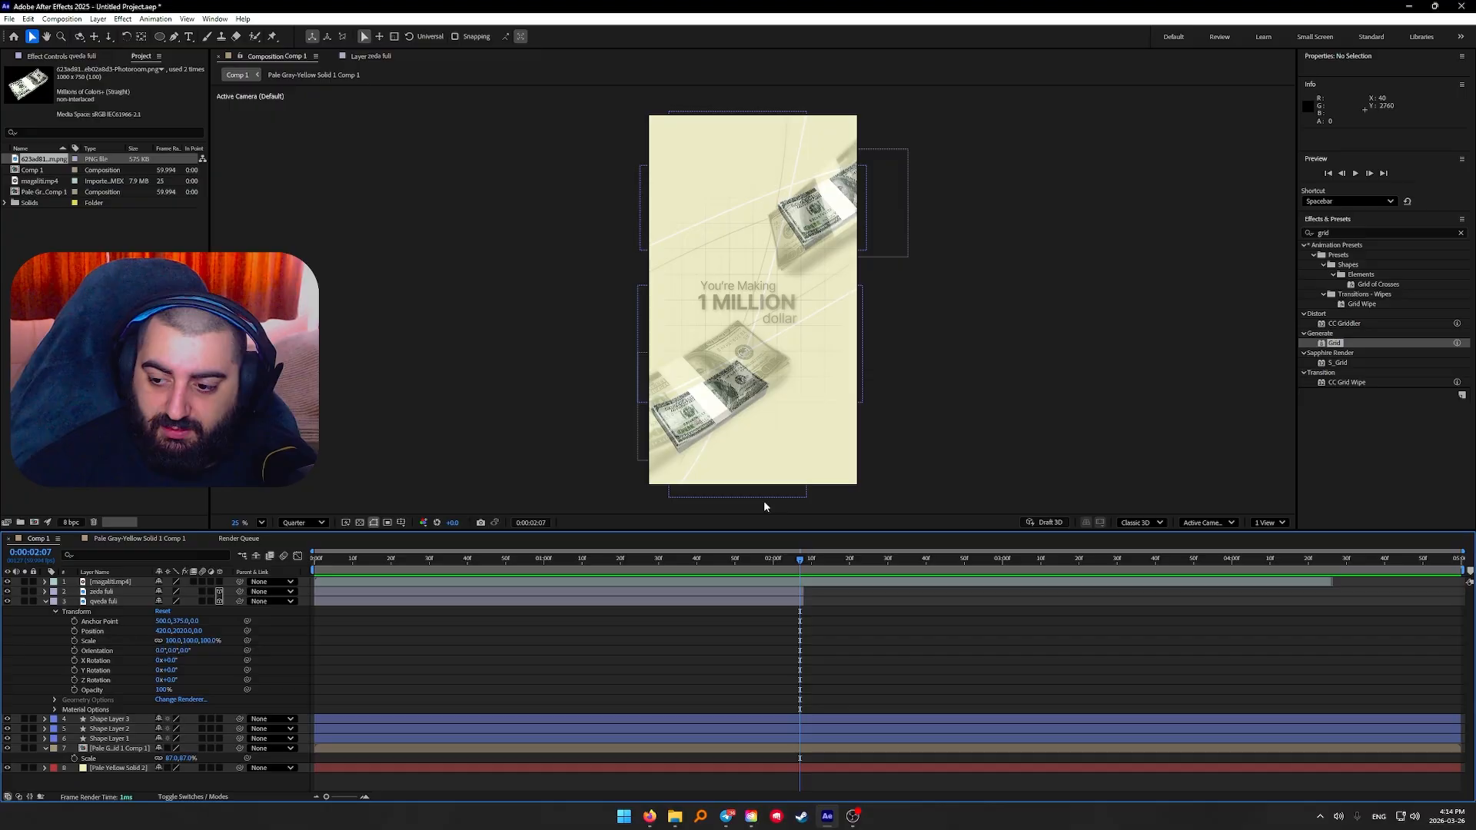
At 0:00:02:07, set the lower-left money layer's scale to 141% and Z orientation to 356°, and keyframe its position, scale and orientation
{"action": "left_click", "coordinate": [102, 601]}
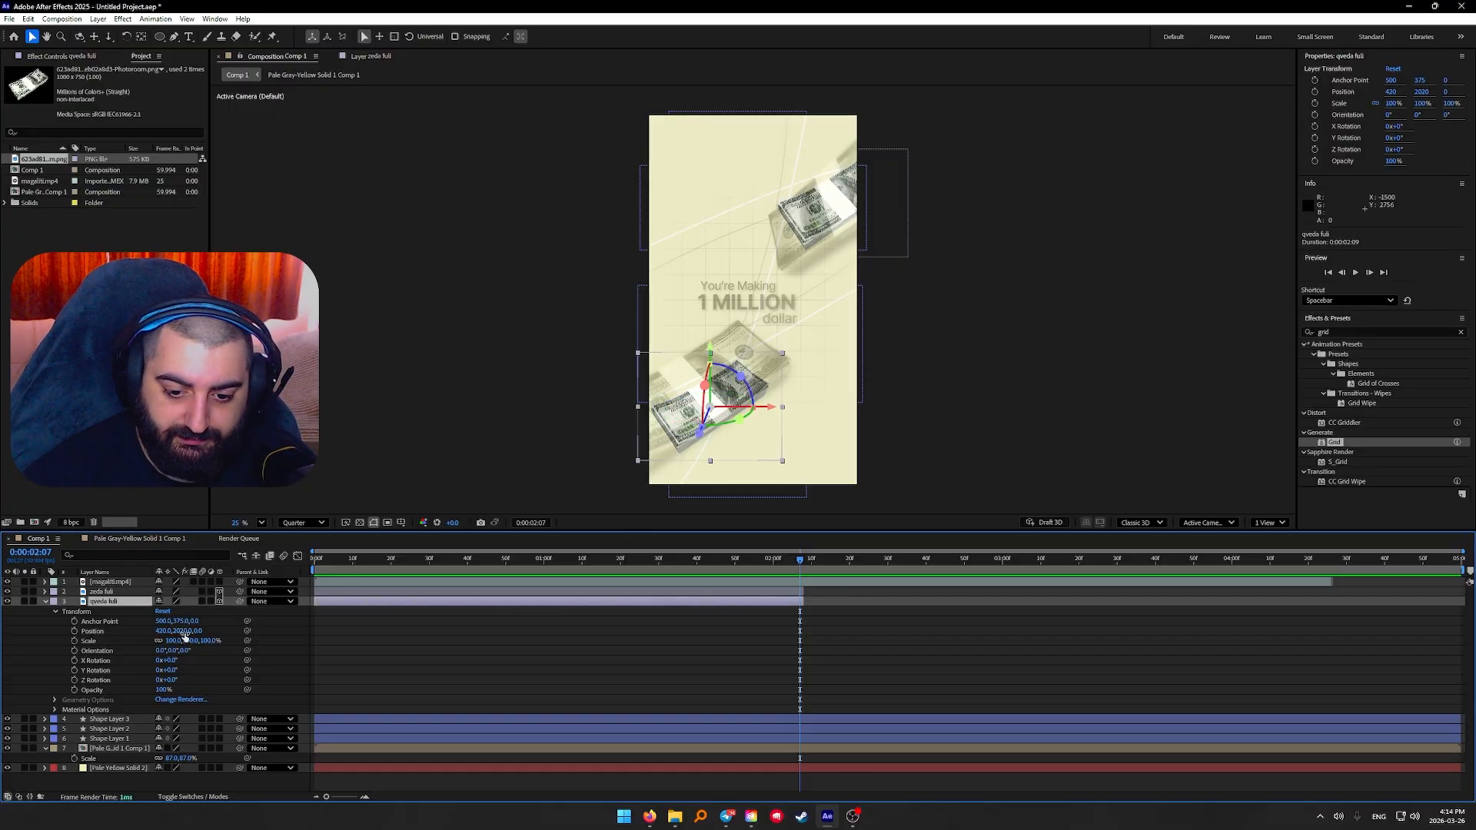
{"action": "mouse_move", "coordinate": [185, 642]}
{"action": "left_mouse_down"}
{"action": "mouse_move", "coordinate": [217, 642]}
{"action": "mouse_move", "coordinate": [181, 650]}
{"action": "left_mouse_up"}
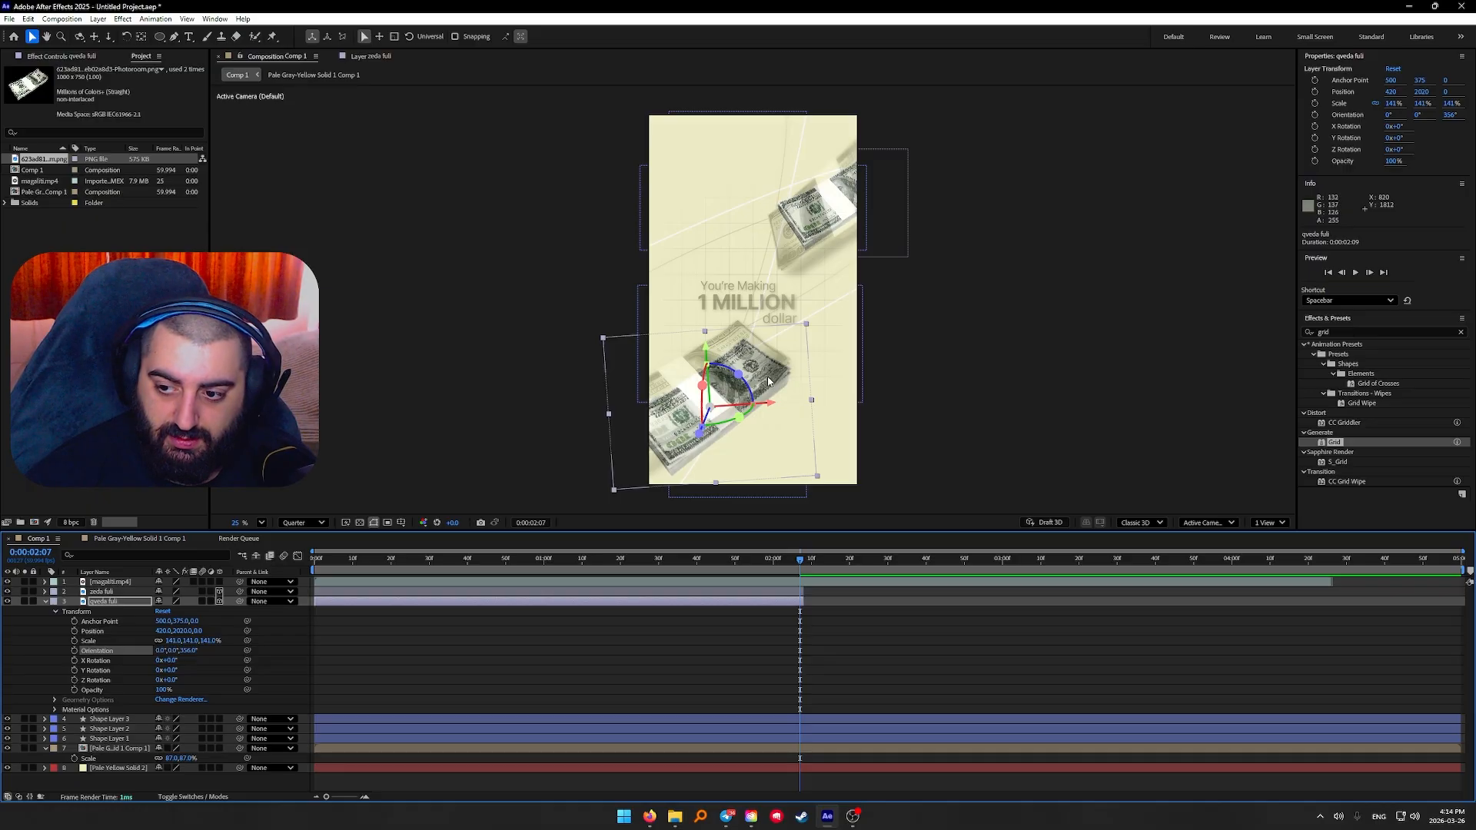
{"action": "left_click", "coordinate": [75, 650]}
{"action": "left_click", "coordinate": [75, 640]}
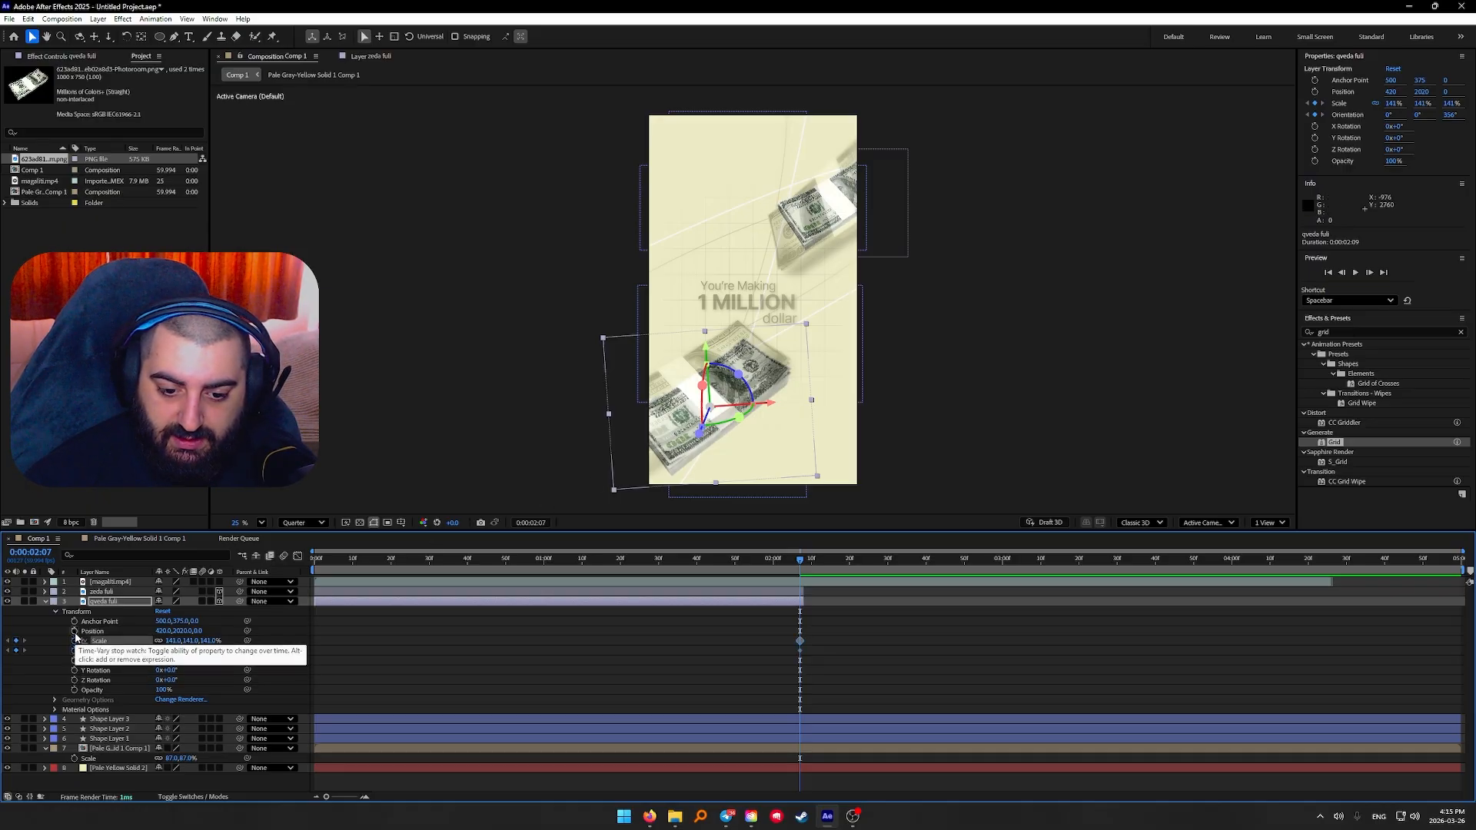
{"action": "left_click", "coordinate": [74, 631]}
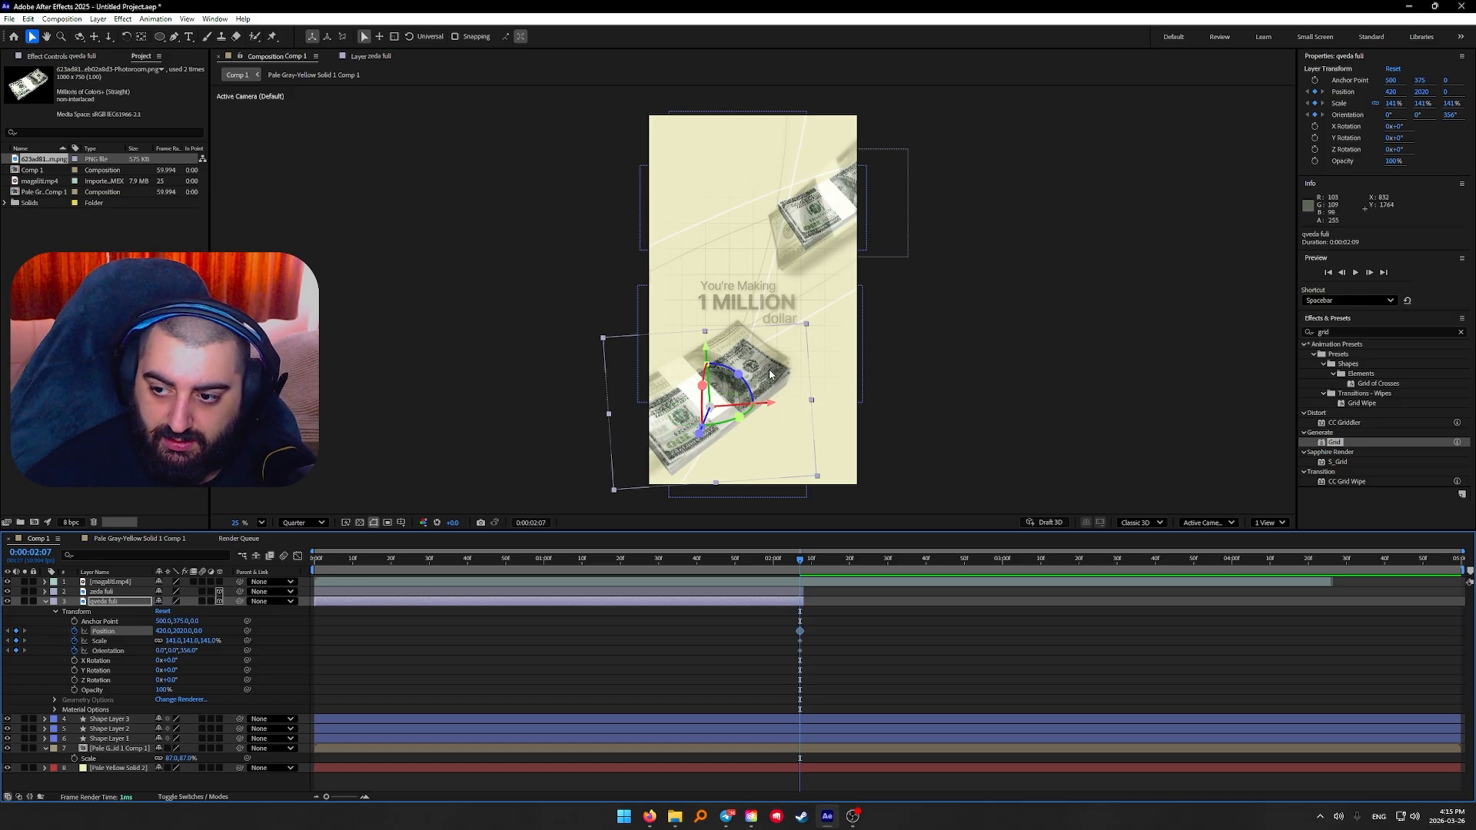
Adjust the lower-left money layer's keyframes to position 338, 1926, 48, scale 148% and orientation 0°, and return to the composition's start
{"action": "left_click_drag", "start_coordinate": [770, 374], "coordinate": [756, 357]}
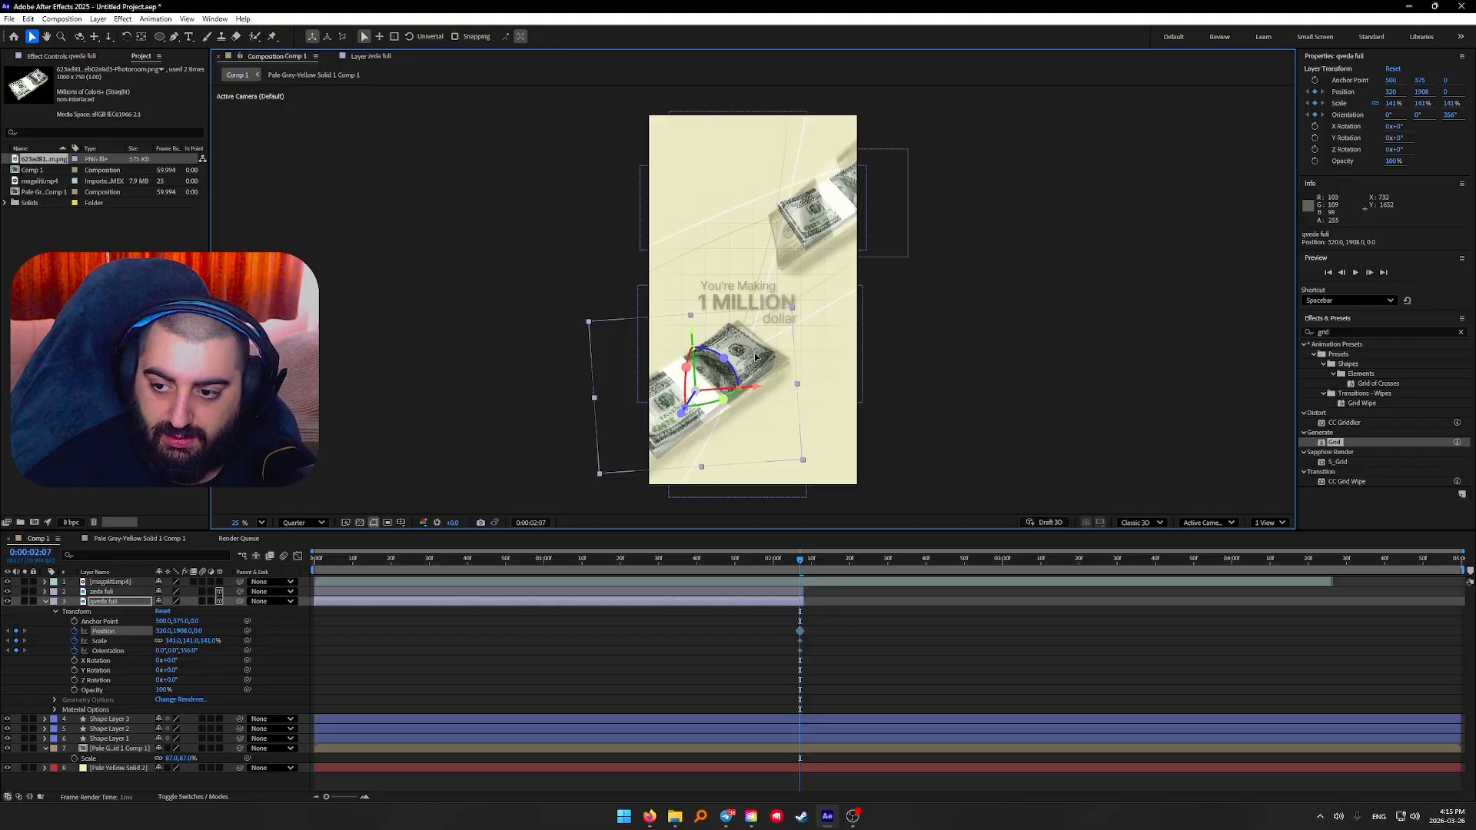
{"action": "left_click_drag", "start_coordinate": [186, 643], "coordinate": [192, 643]}
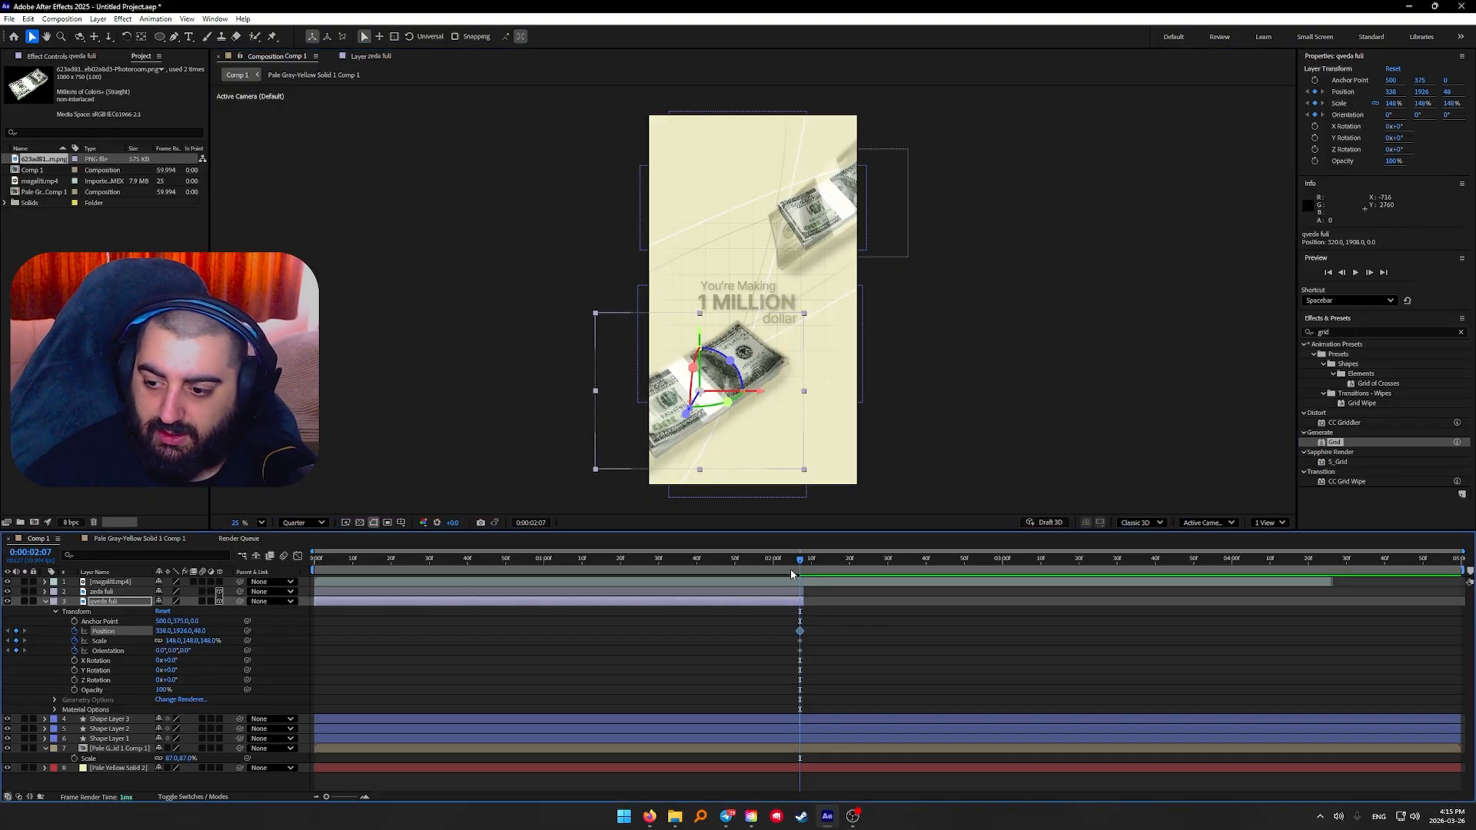
{"action": "left_click_drag", "start_coordinate": [800, 562], "coordinate": [292, 621]}
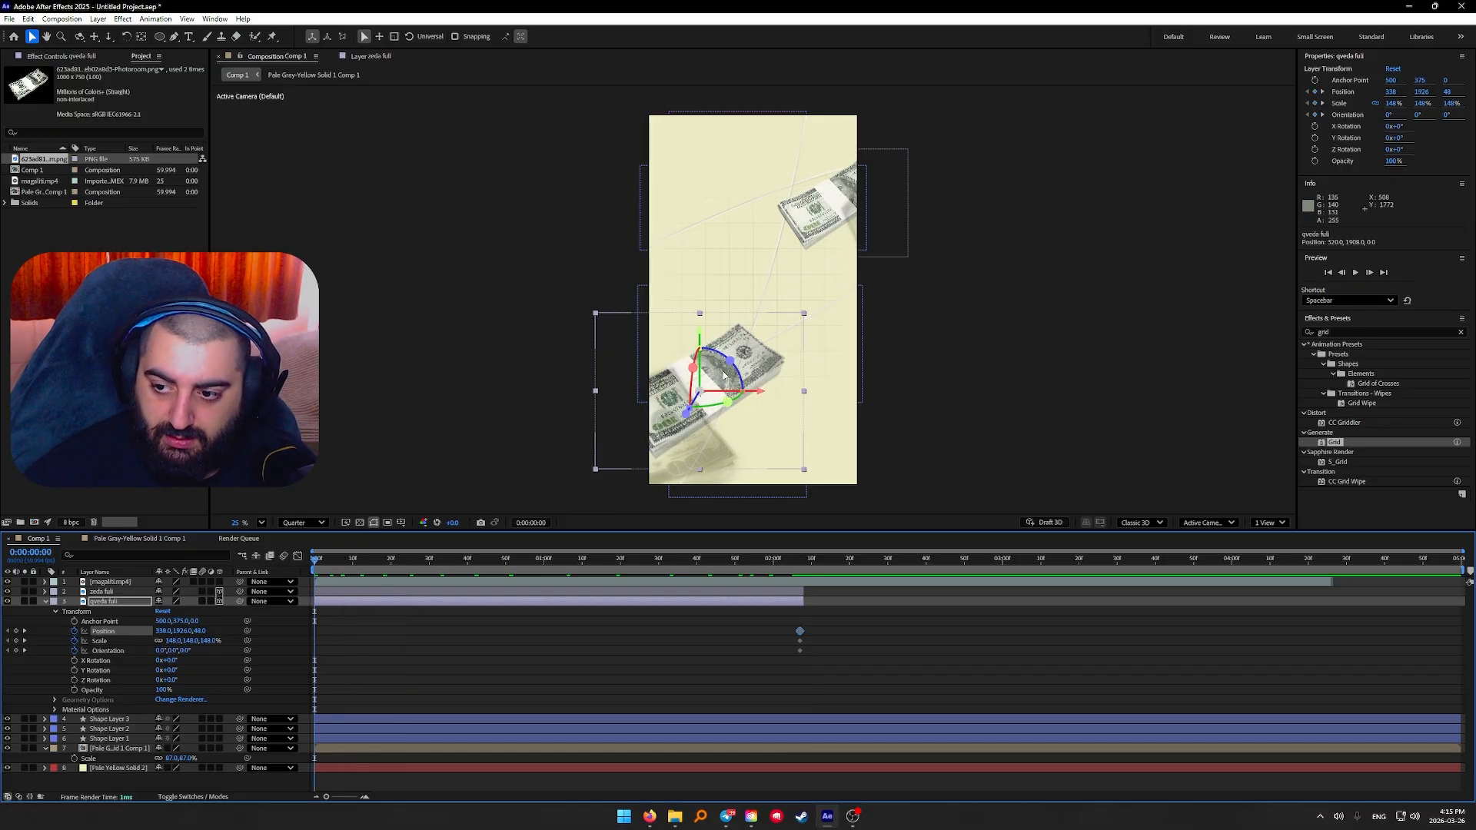
At the composition's start, keyframe the lower-left money layer at position -517.2, 2406.7, -78, scale 261% and Z orientation 15°
{"action": "left_click_drag", "start_coordinate": [723, 374], "coordinate": [646, 447]}
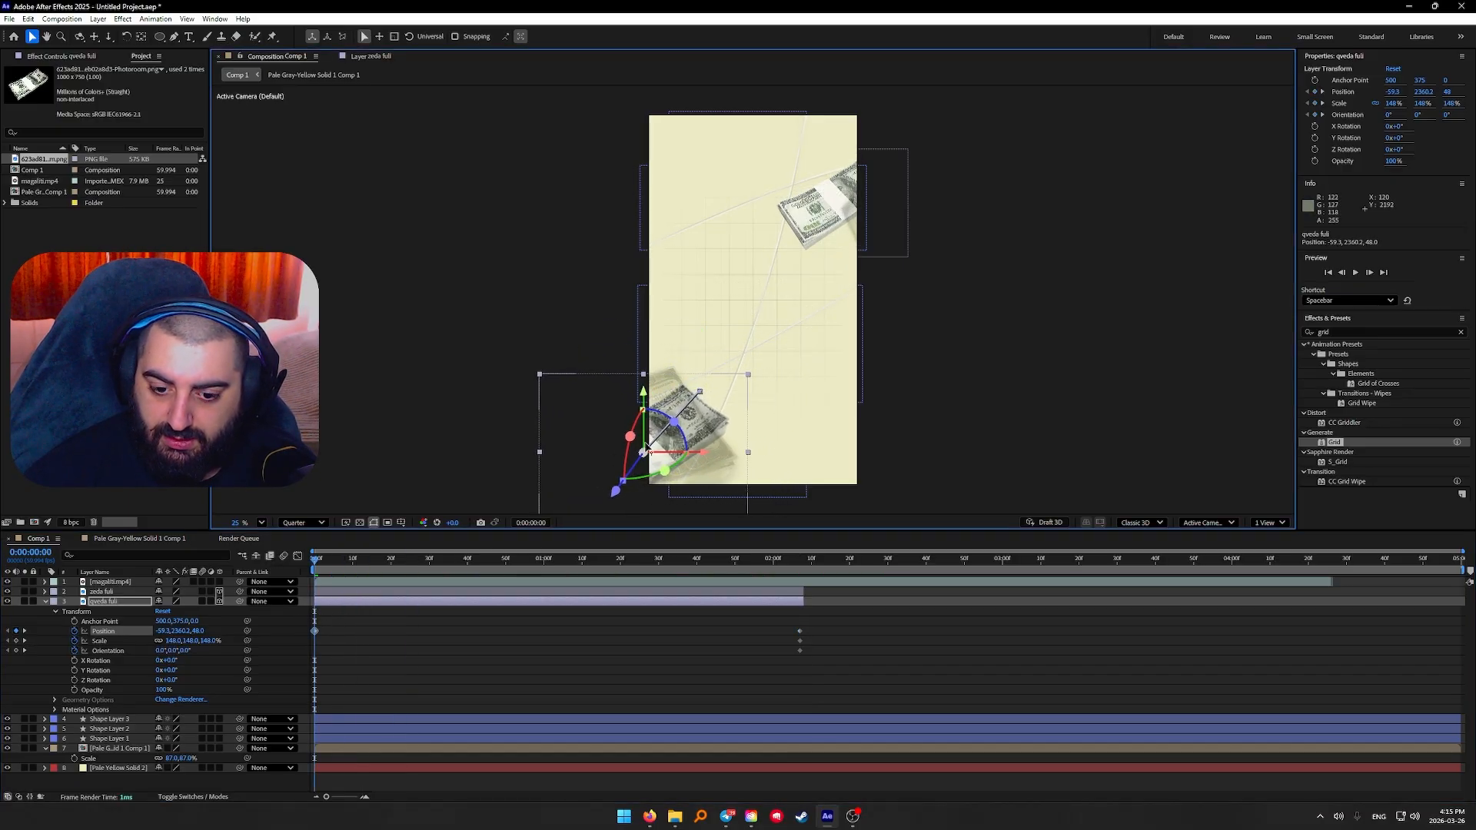
{"action": "left_click", "coordinate": [188, 650]}
{"action": "type", "text": "15"}
{"action": "key", "text": "Return"}
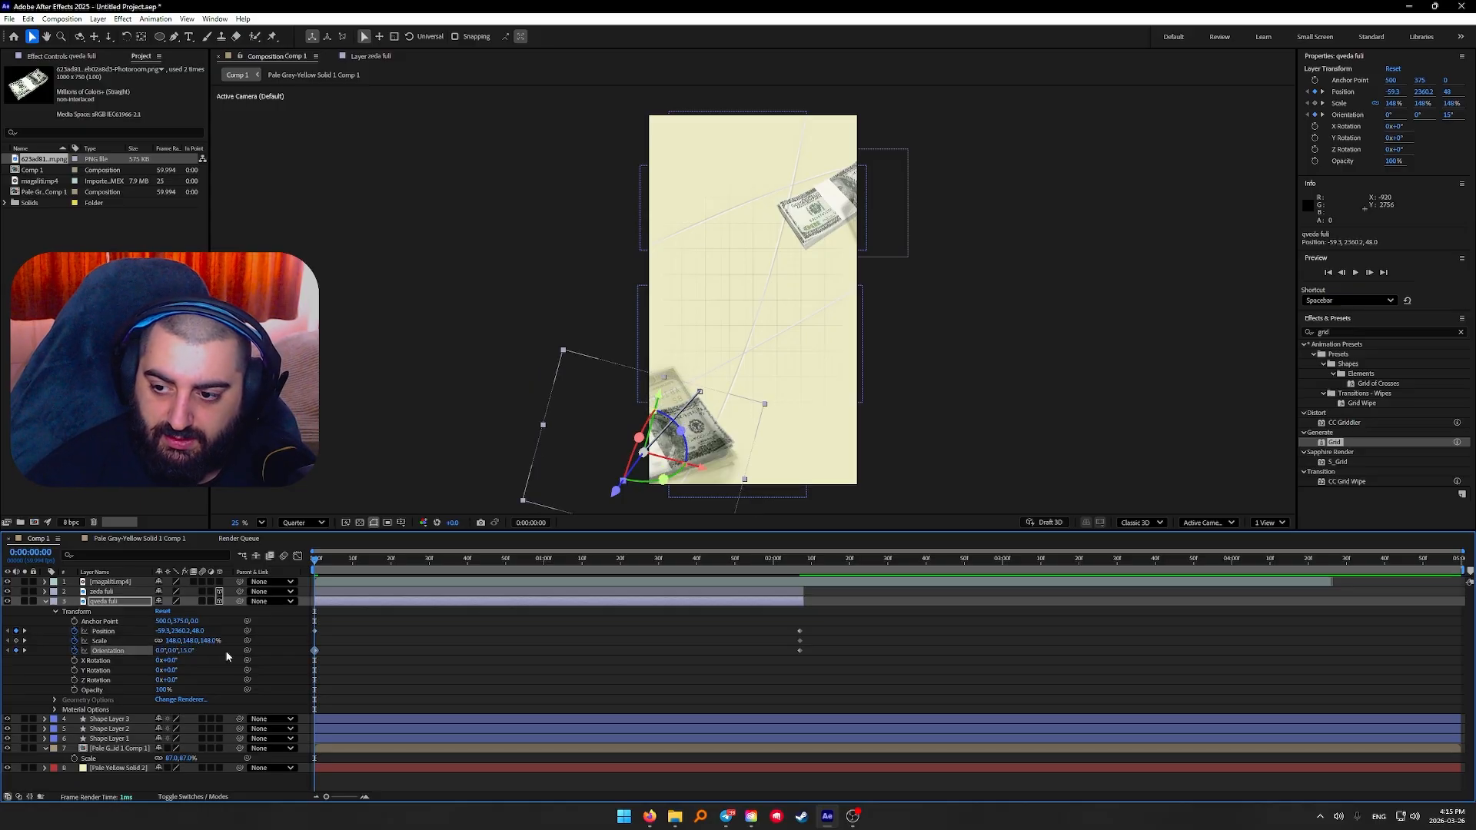
{"action": "left_click_drag", "start_coordinate": [204, 640], "coordinate": [241, 645]}
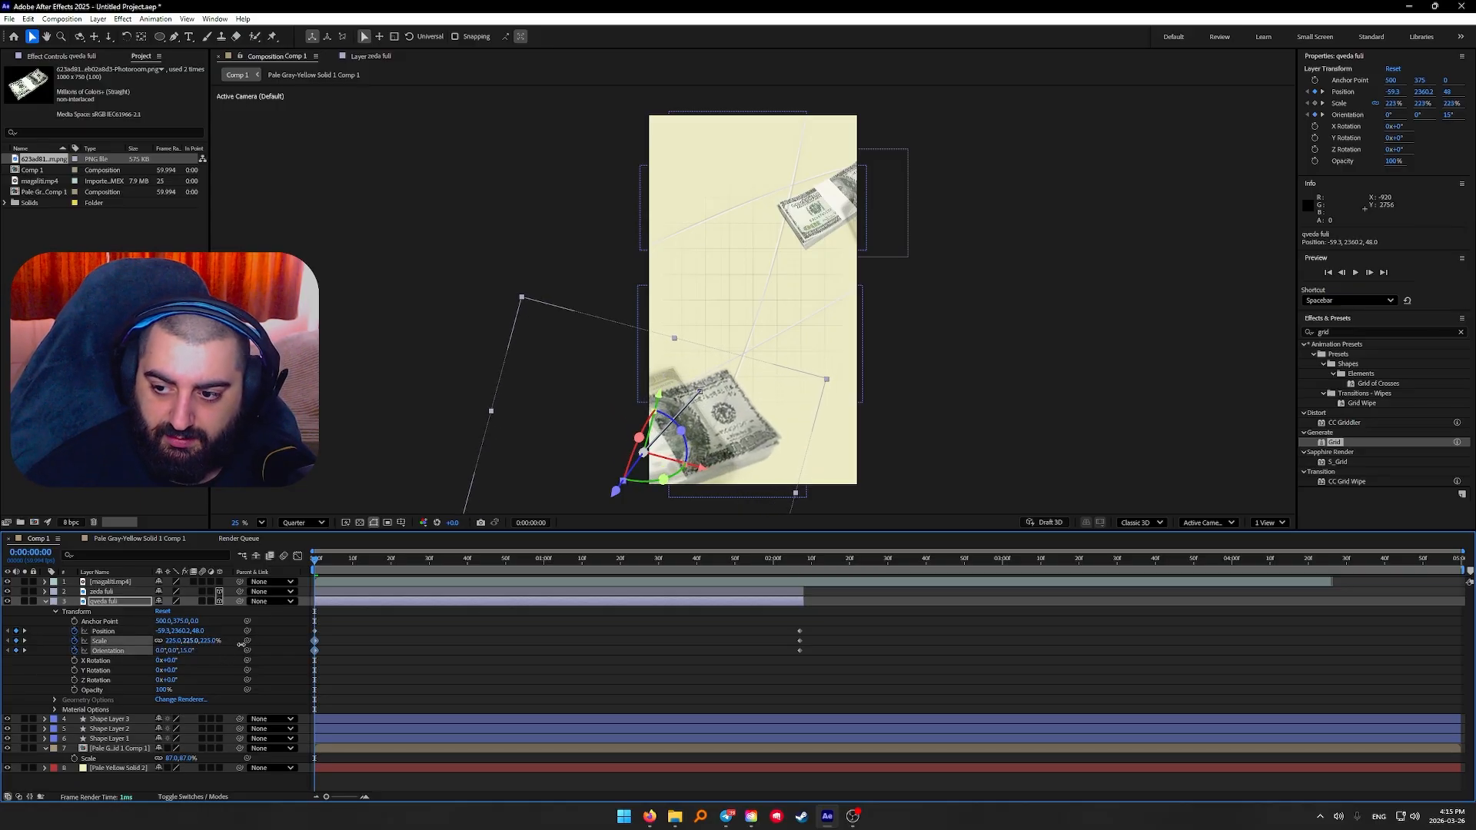
{"action": "left_click_drag", "start_coordinate": [746, 429], "coordinate": [701, 438]}
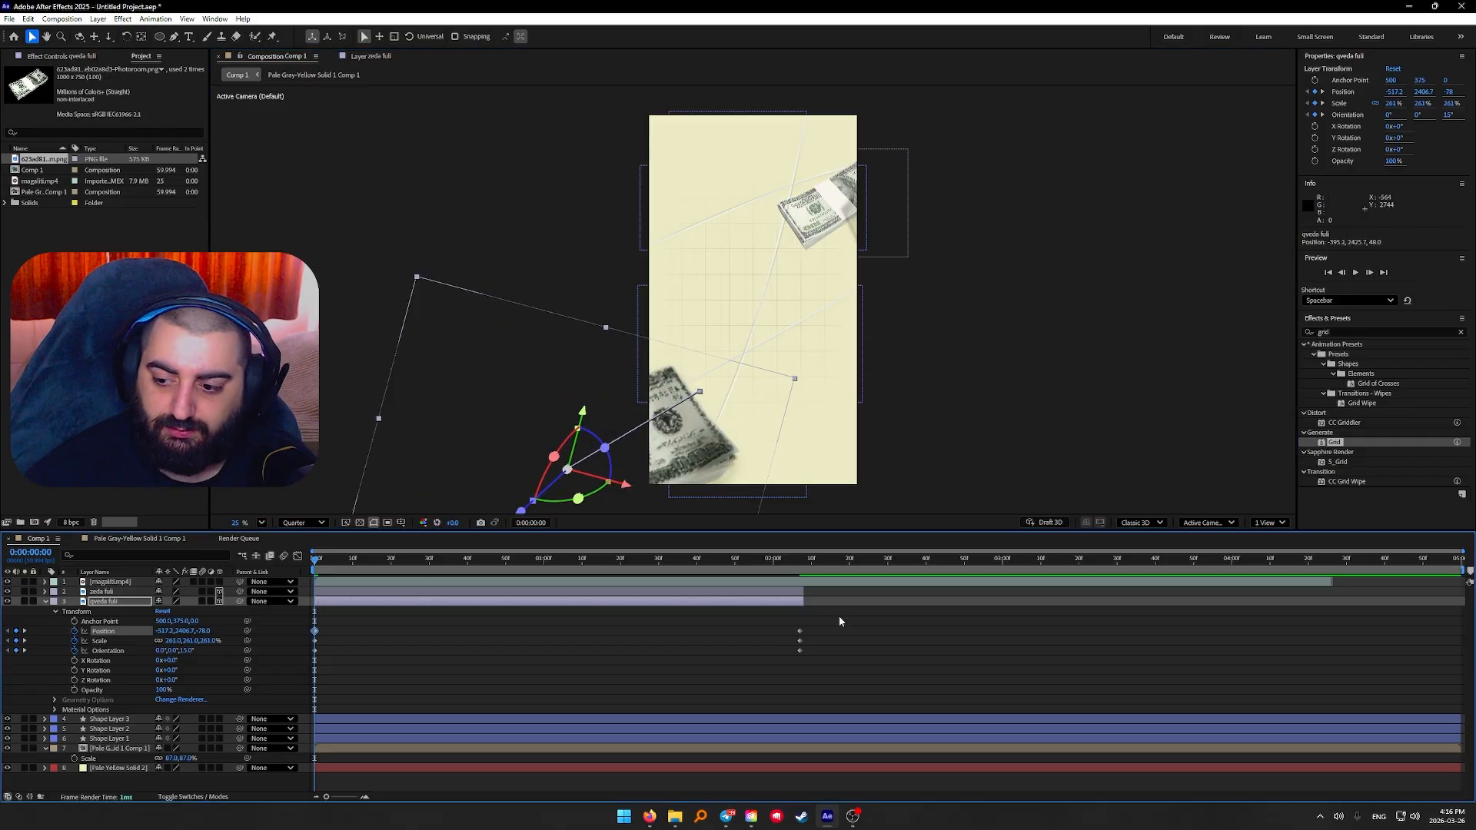
Ease all of the lower-left money layer's keyframes with the Flow quintOut curve (0.22, 1.00, 0.36, 1.00)
{"action": "left_click_drag", "start_coordinate": [838, 616], "coordinate": [311, 691]}
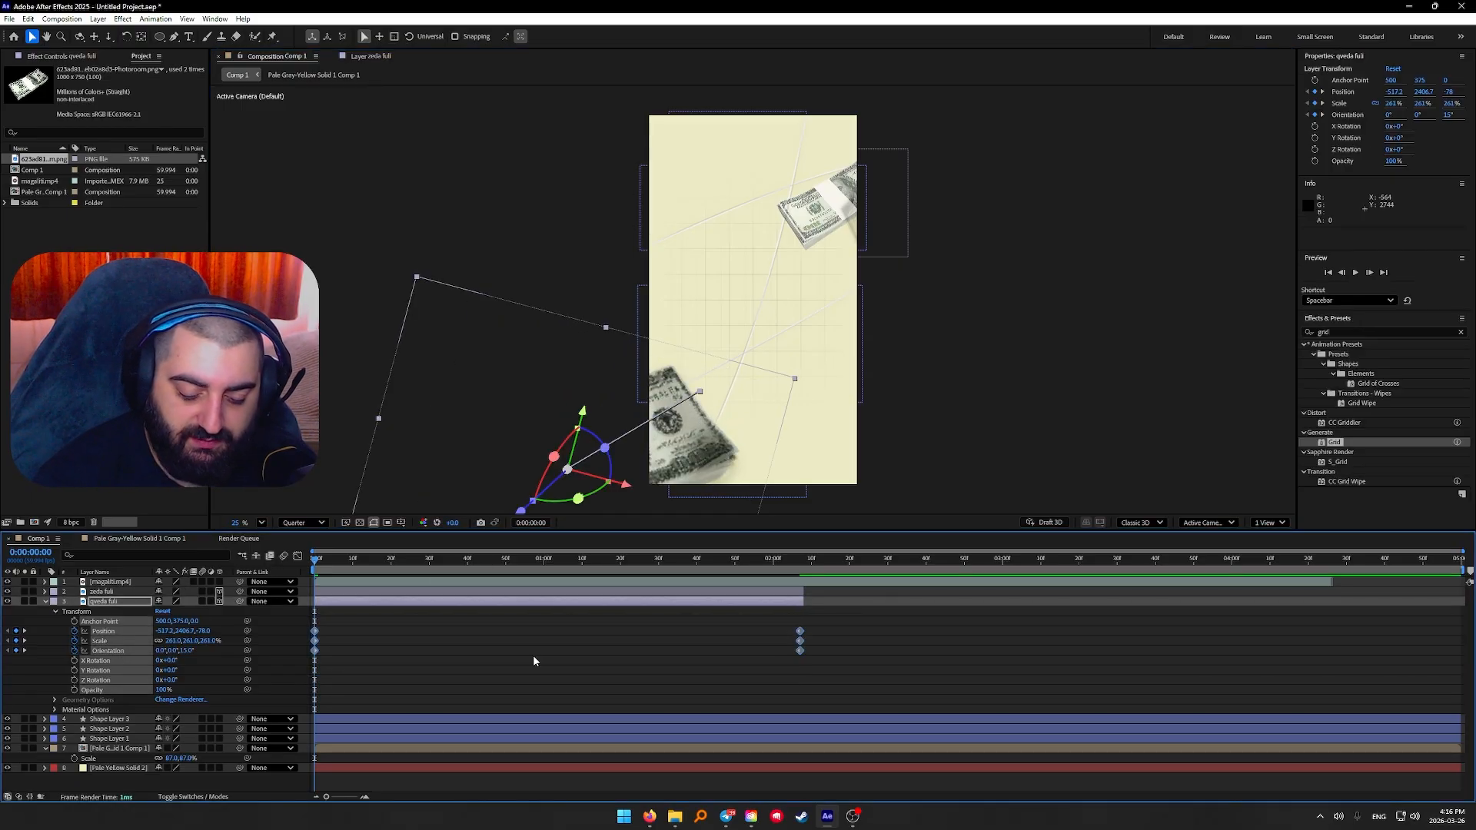
{"action": "left_click", "coordinate": [226, 19]}
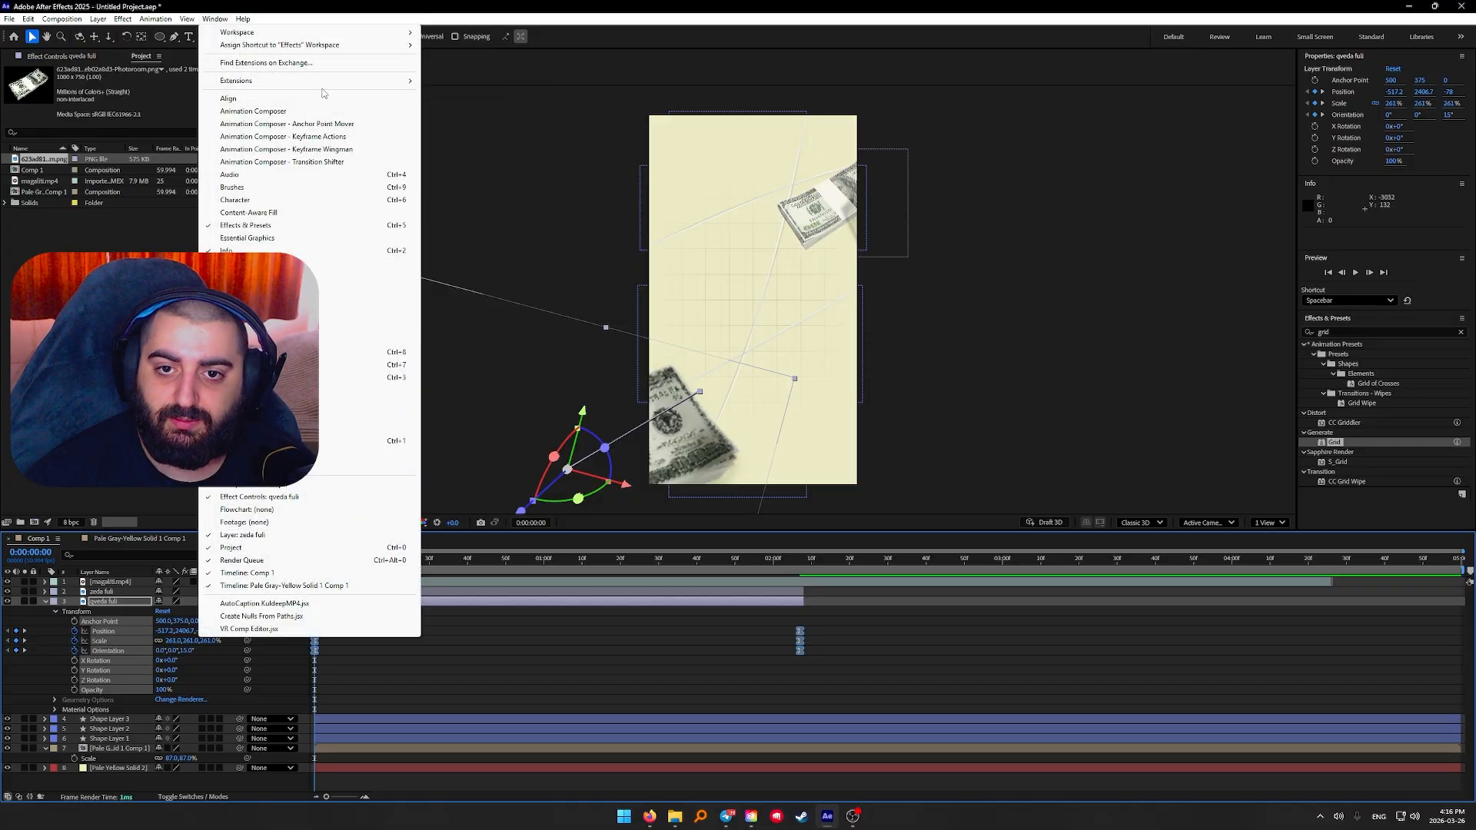
{"action": "mouse_move", "coordinate": [369, 81]}
{"action": "left_click", "coordinate": [481, 121]}
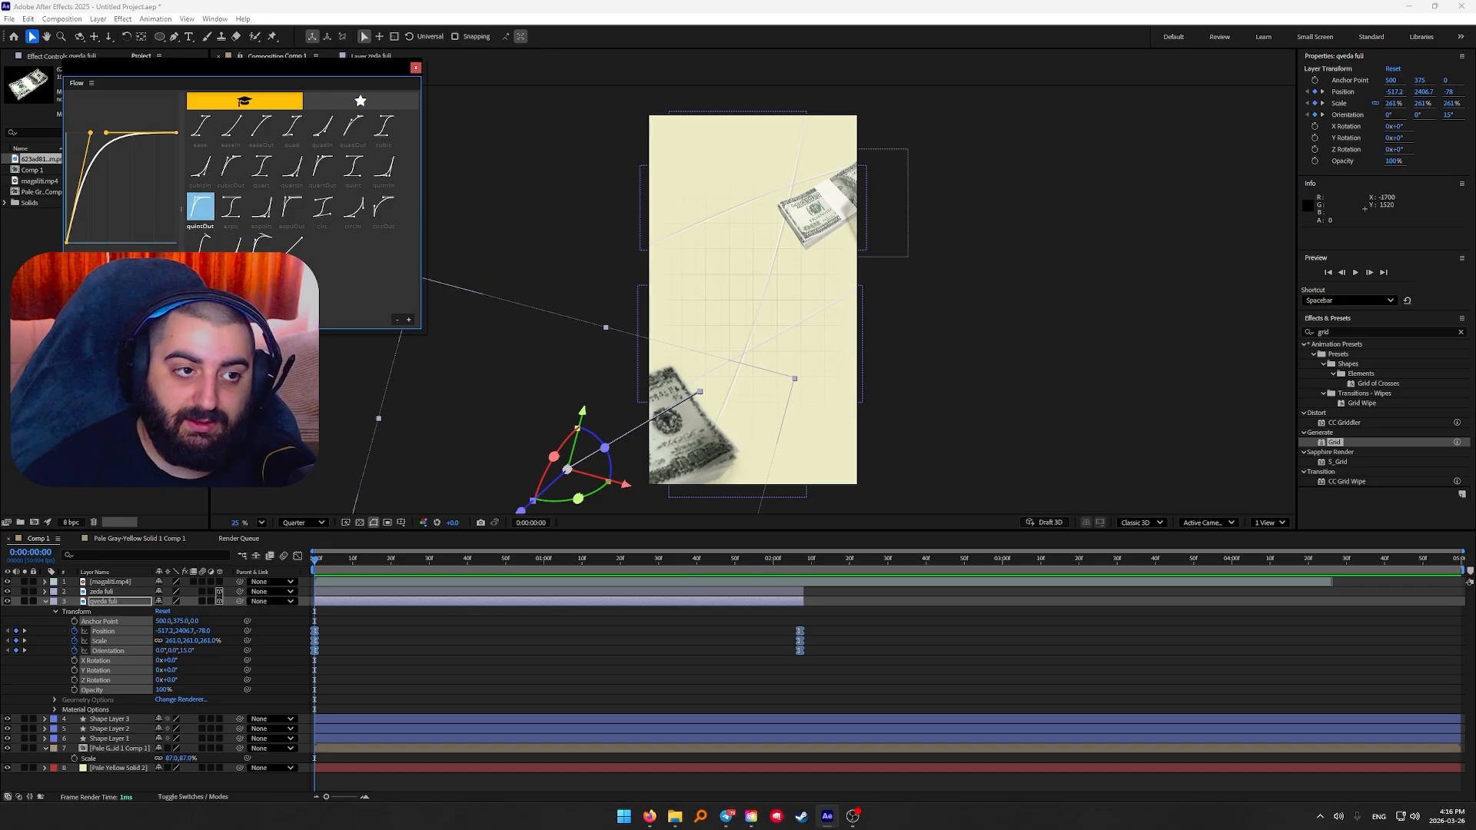
{"action": "left_click_drag", "start_coordinate": [284, 75], "coordinate": [961, 81]}
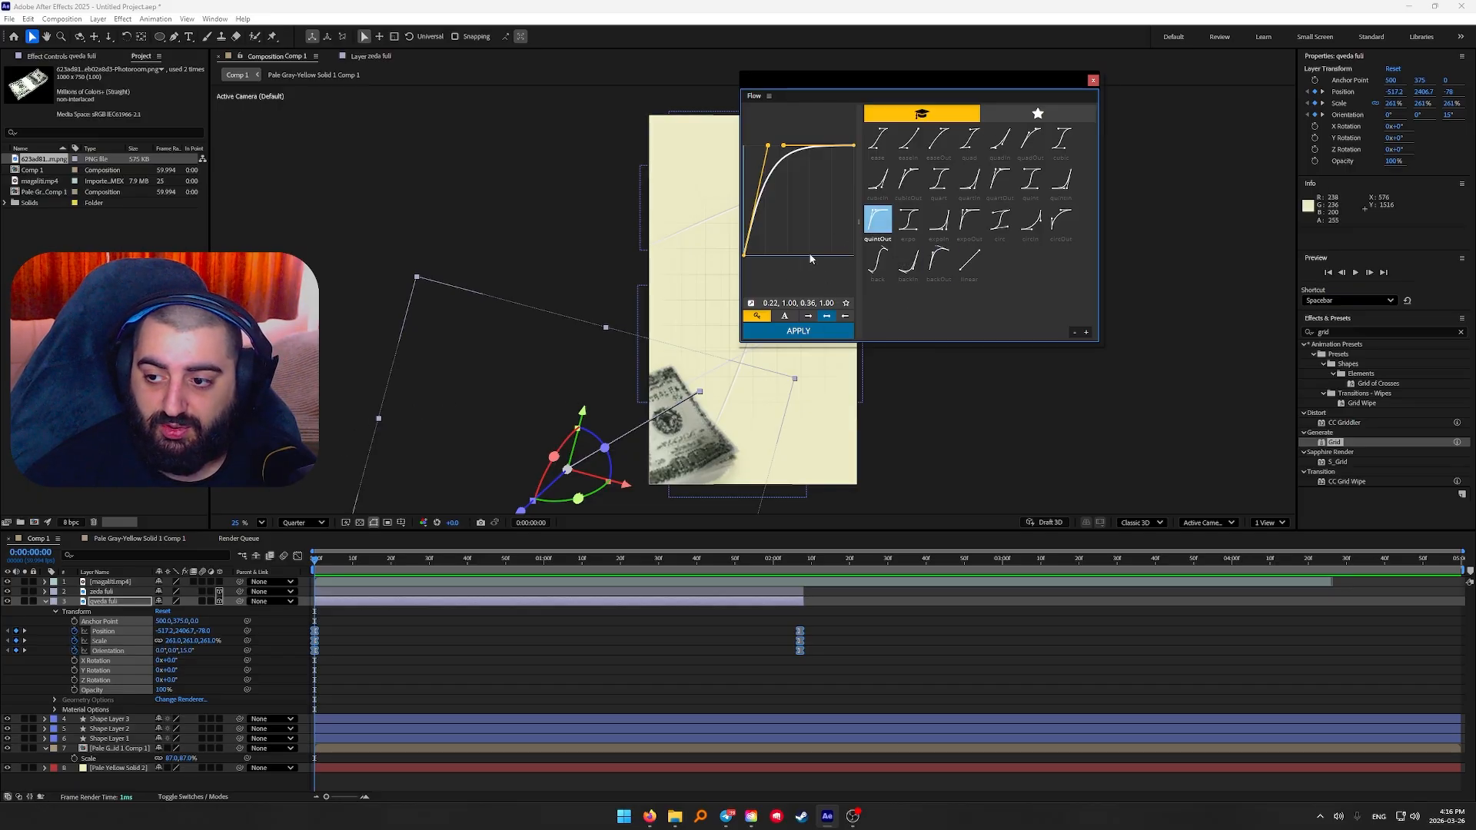
{"action": "left_click", "coordinate": [804, 332]}
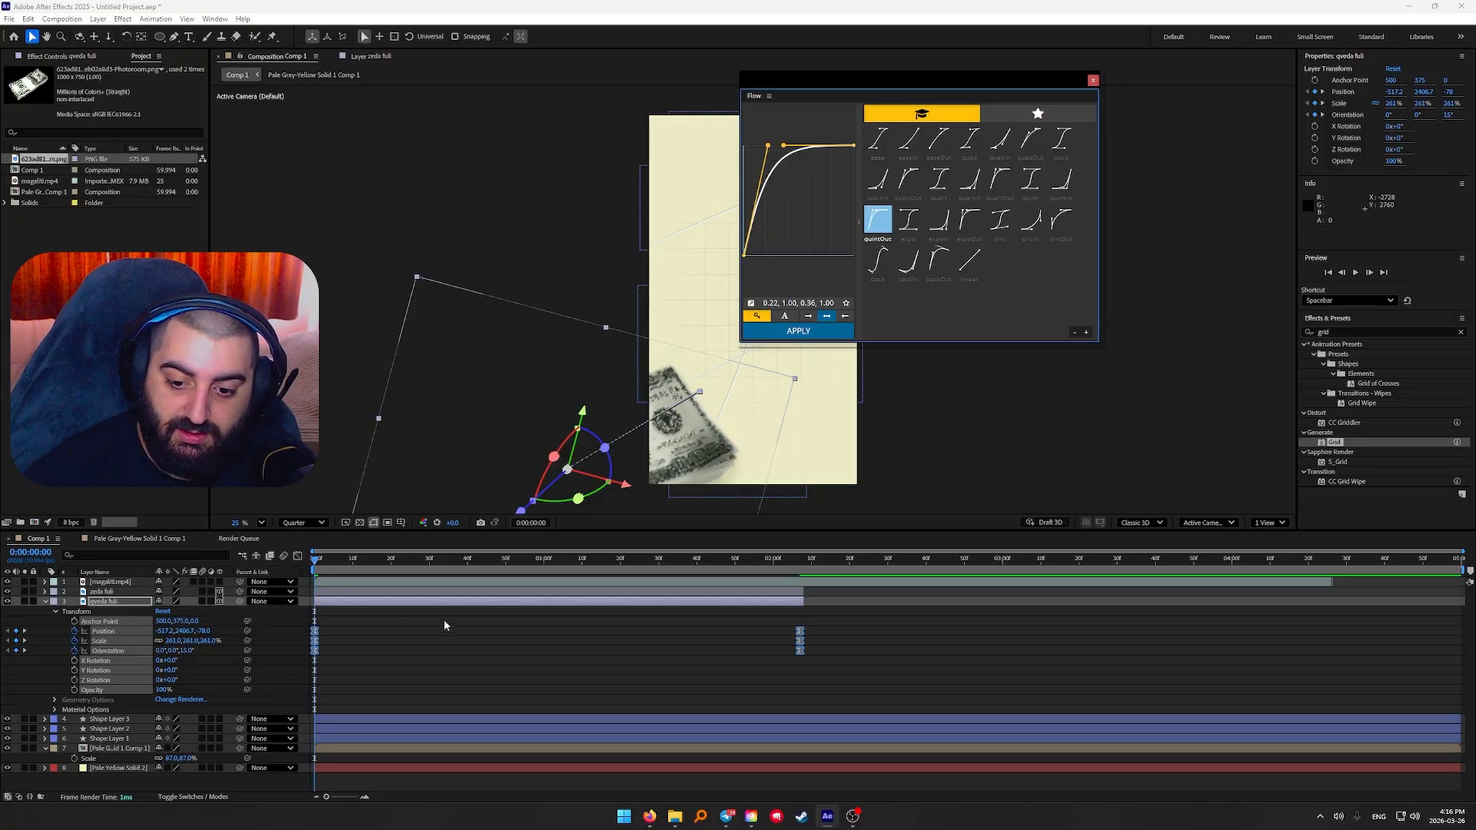
Examine the speed graph of the lower-left money layer's eased keyframes, and close Flow
{"action": "left_click", "coordinate": [299, 557]}
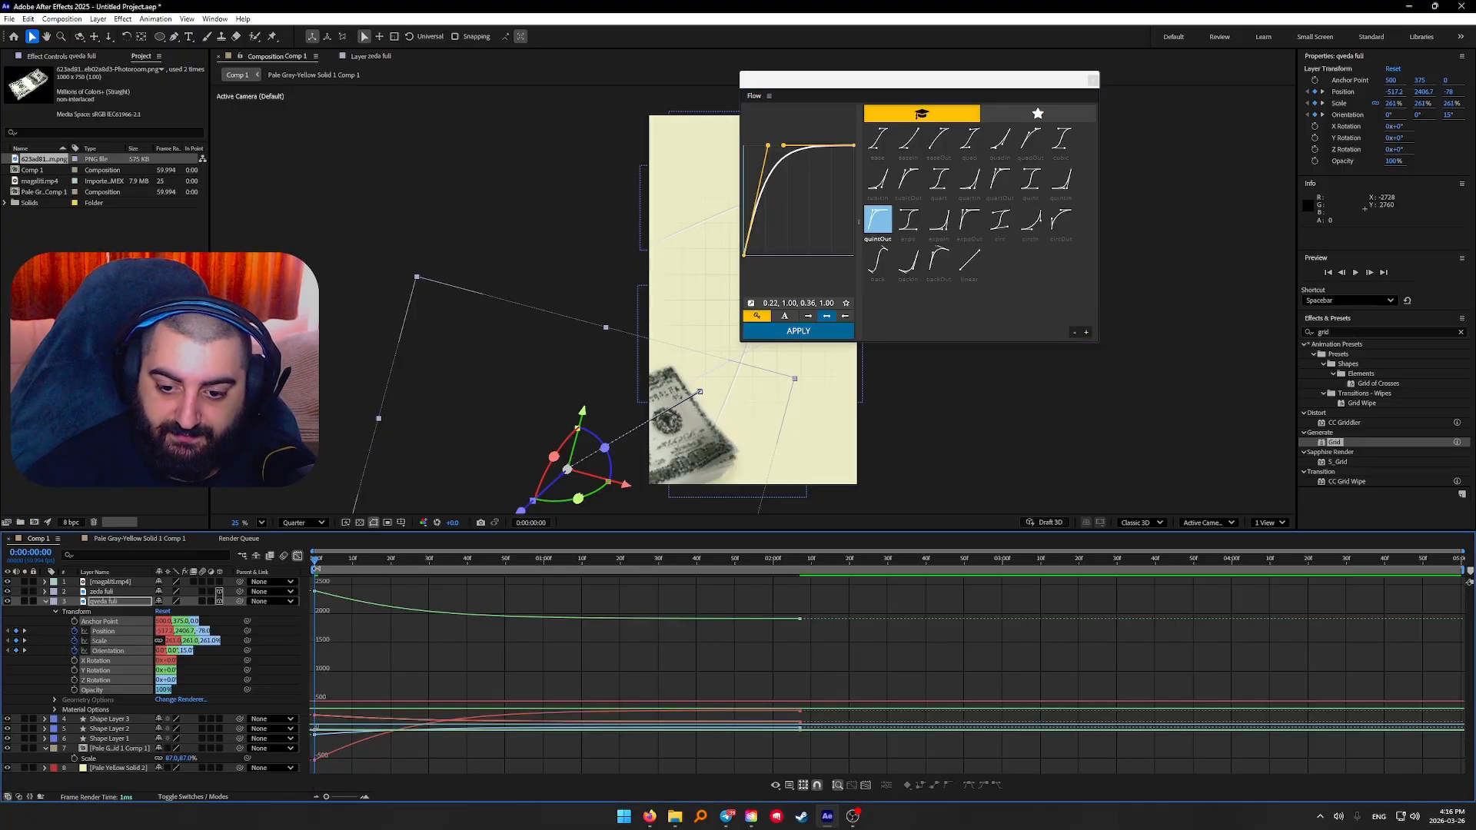
{"action": "right_click", "coordinate": [786, 638]}
{"action": "left_click", "coordinate": [844, 673]}
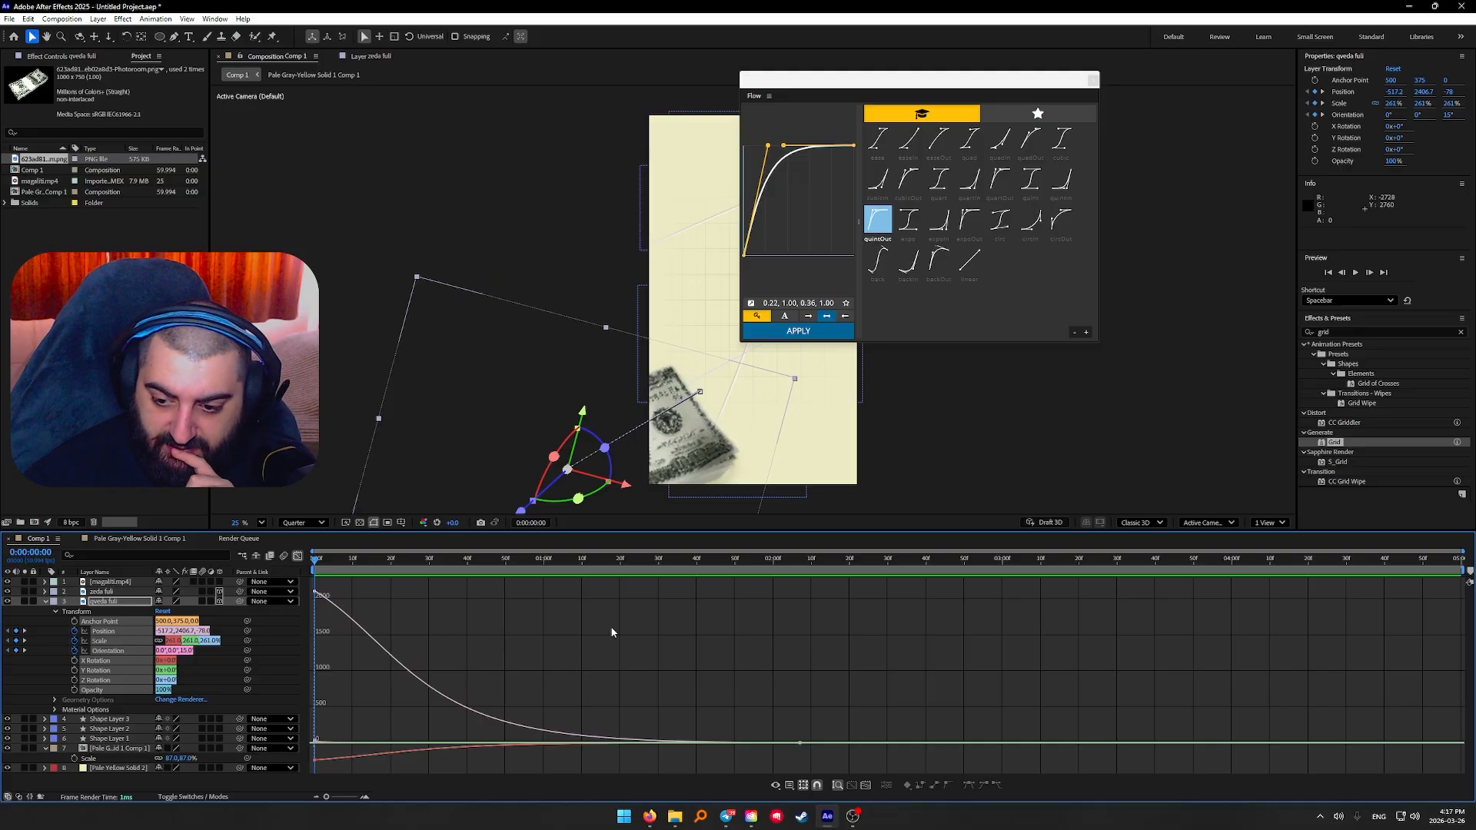
{"action": "key", "text": "grave"}
{"action": "left_click_drag", "start_coordinate": [919, 82], "coordinate": [1165, 220]}
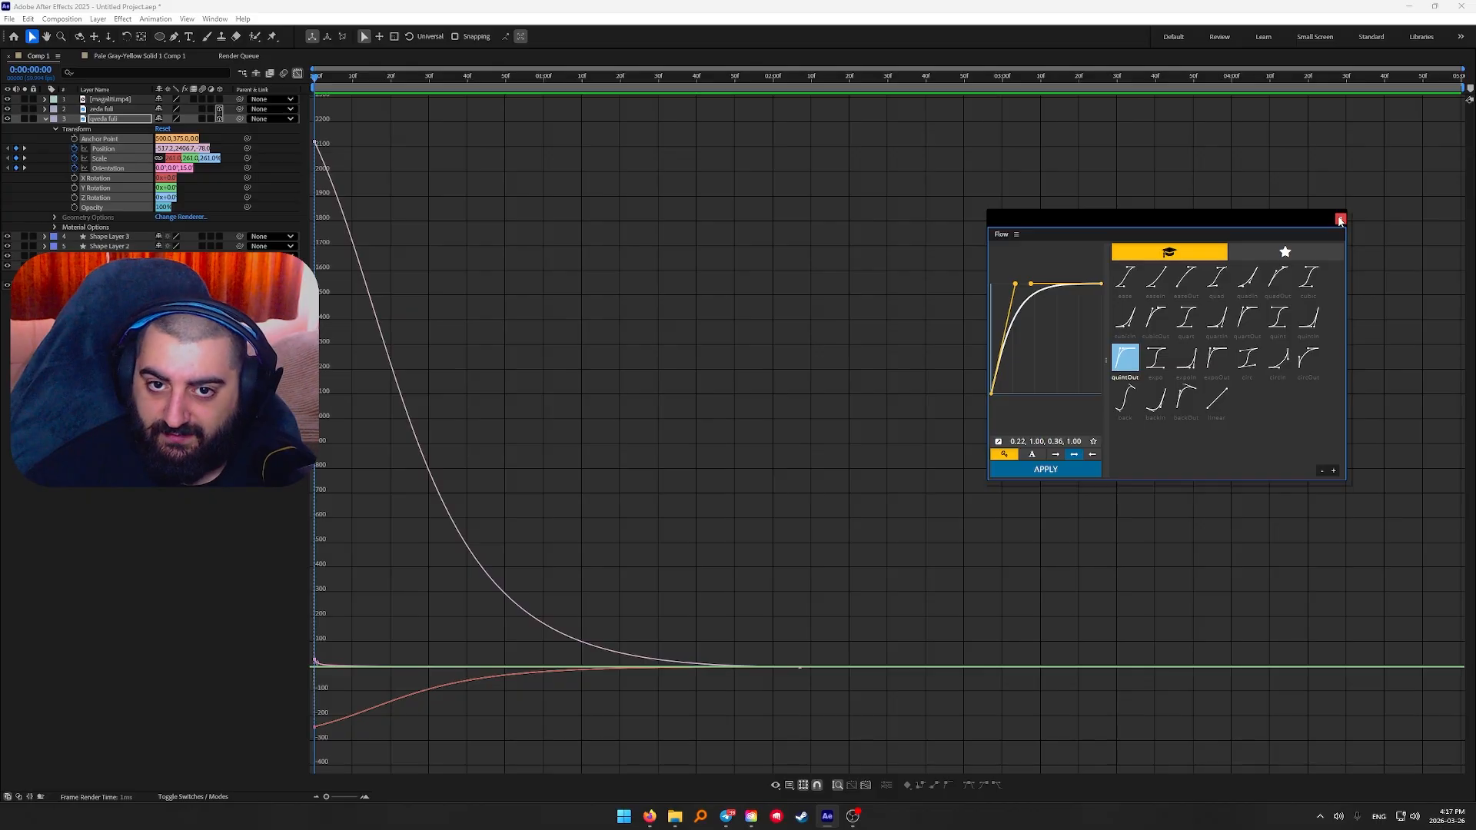
{"action": "left_click", "coordinate": [892, 211]}
{"action": "key", "text": "grave"}
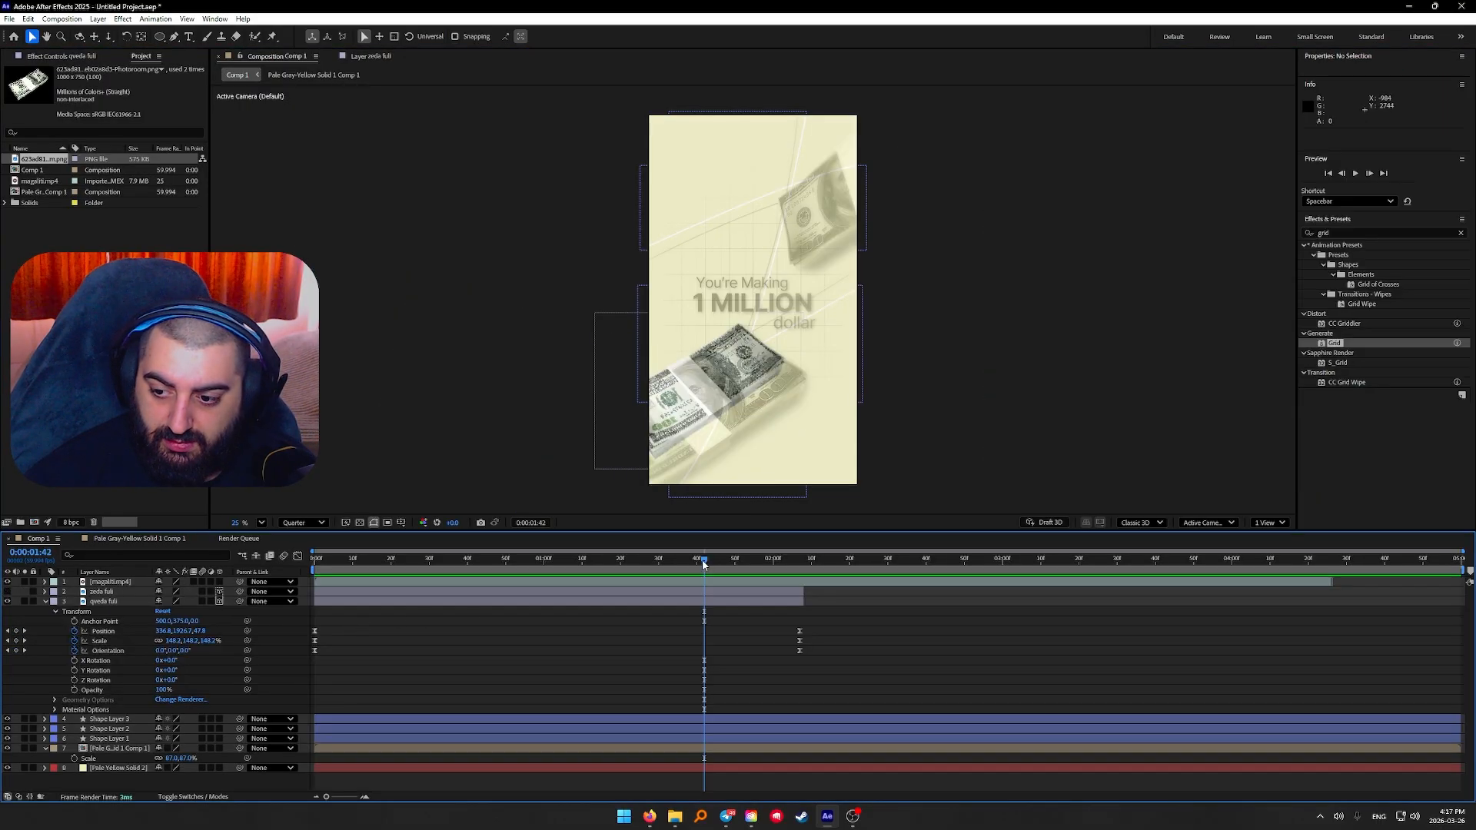
Collapse the lower-left money layer and, at 0:00:02:07, reveal the transform properties of the upper-right money layer
{"action": "left_click_drag", "start_coordinate": [704, 563], "coordinate": [316, 615]}
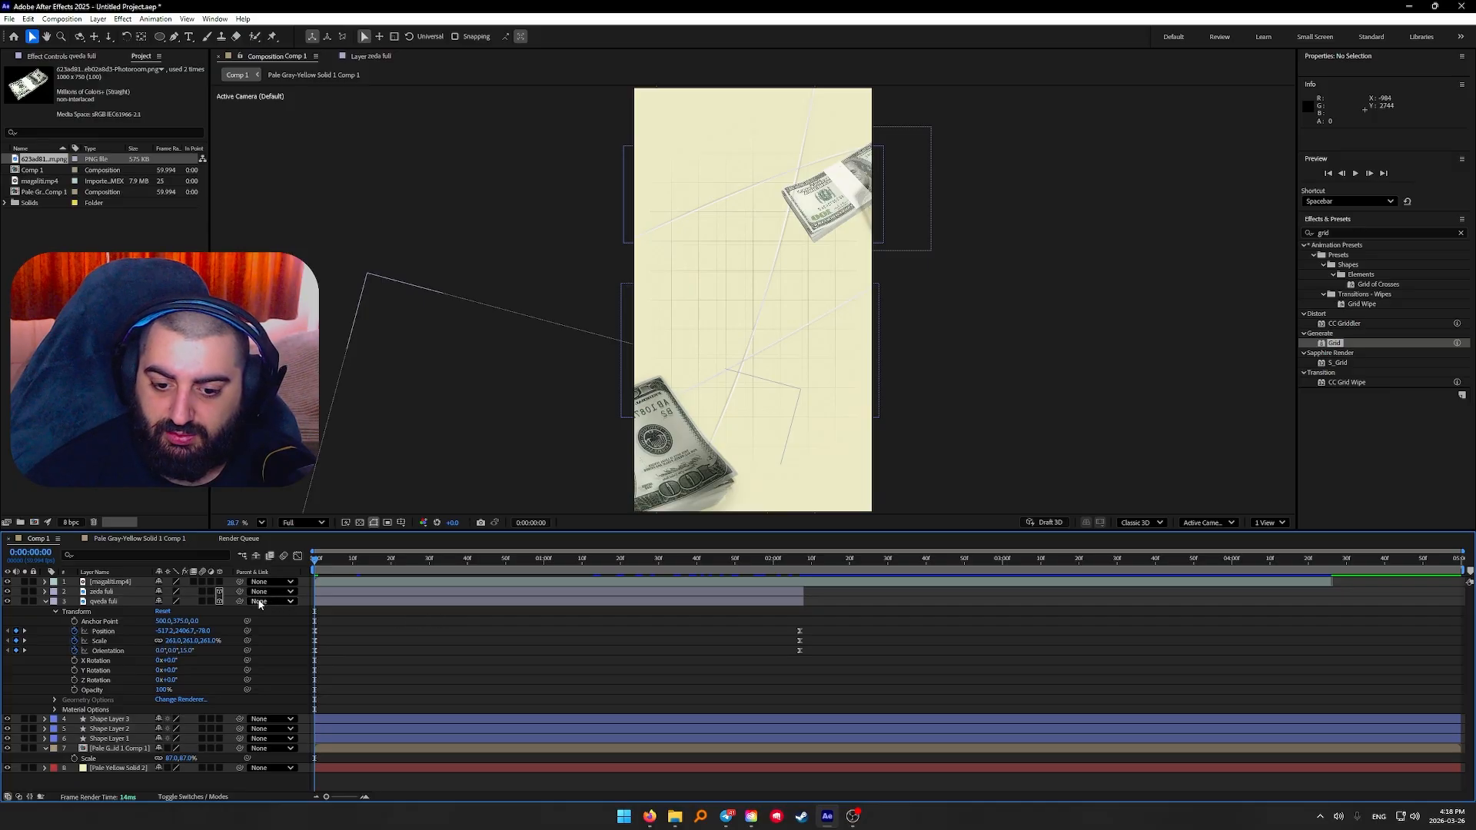
{"action": "left_click", "coordinate": [45, 602]}
{"action": "left_click_drag", "start_coordinate": [314, 561], "coordinate": [804, 582]}
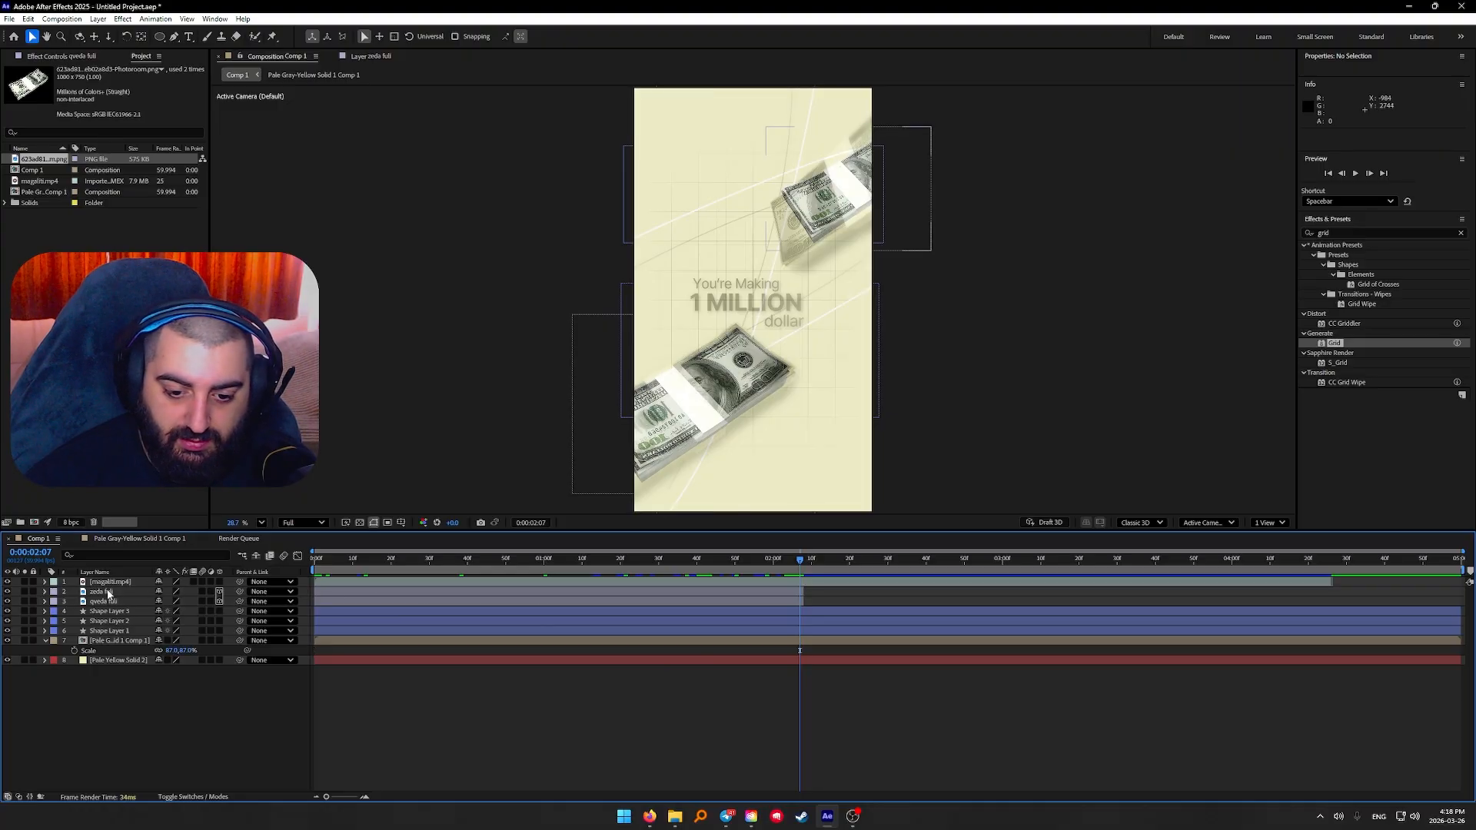
{"action": "left_click", "coordinate": [45, 593]}
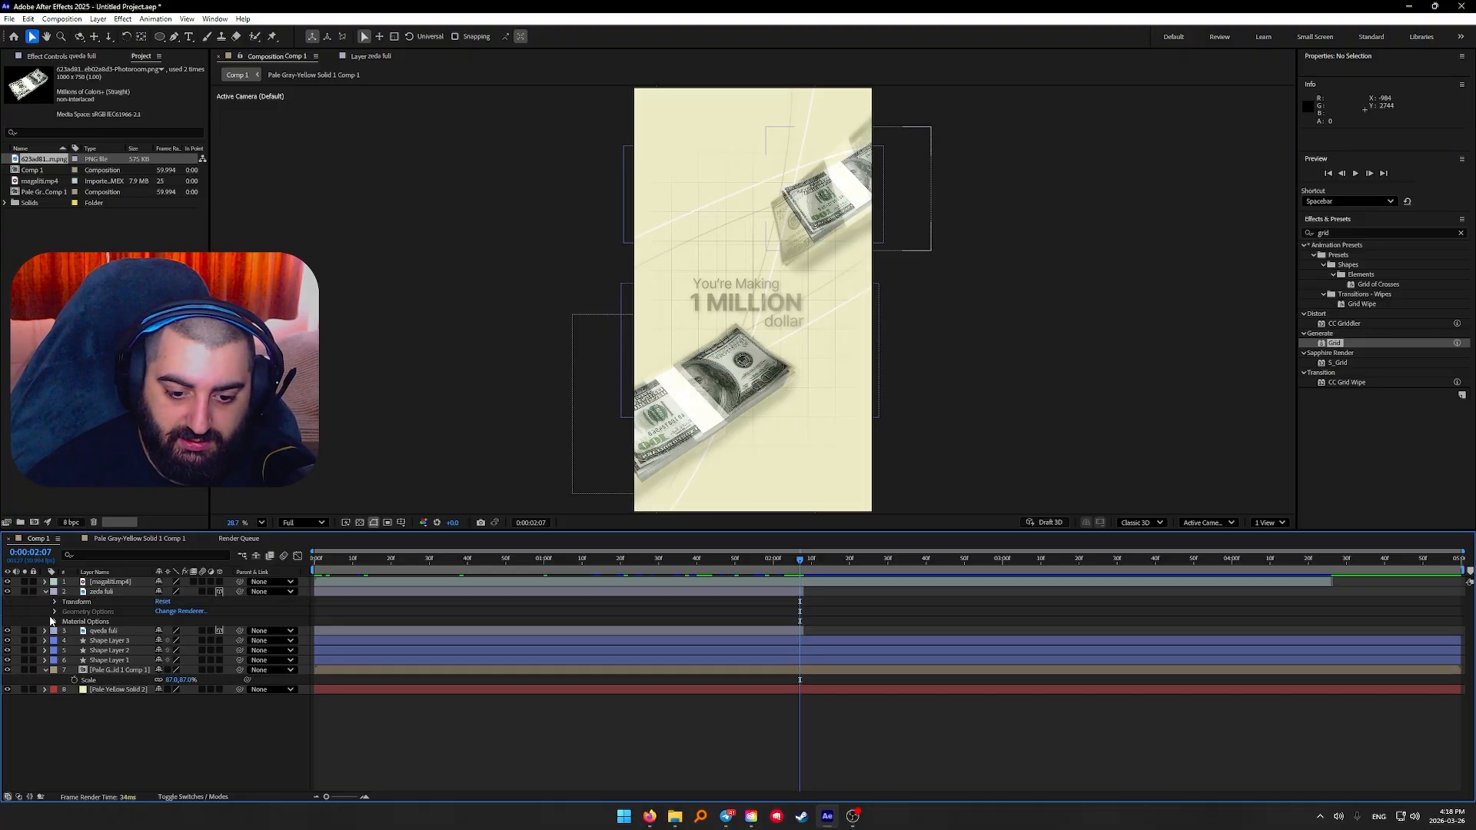
{"action": "left_click", "coordinate": [54, 601]}
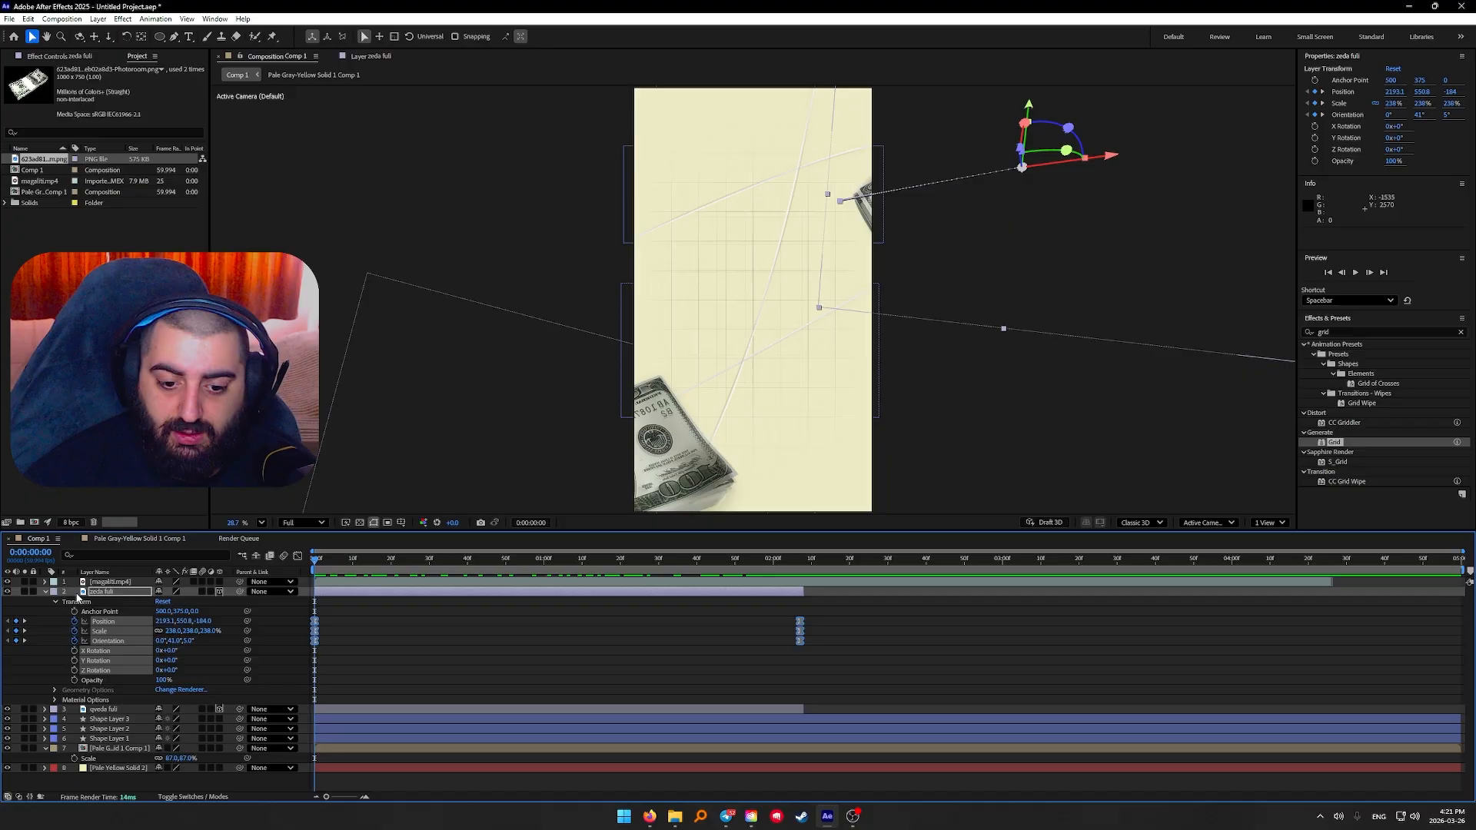
Collapse the upper-right money layer and apply the Tritone effect to the lower-left money layer
{"action": "left_click", "coordinate": [44, 592]}
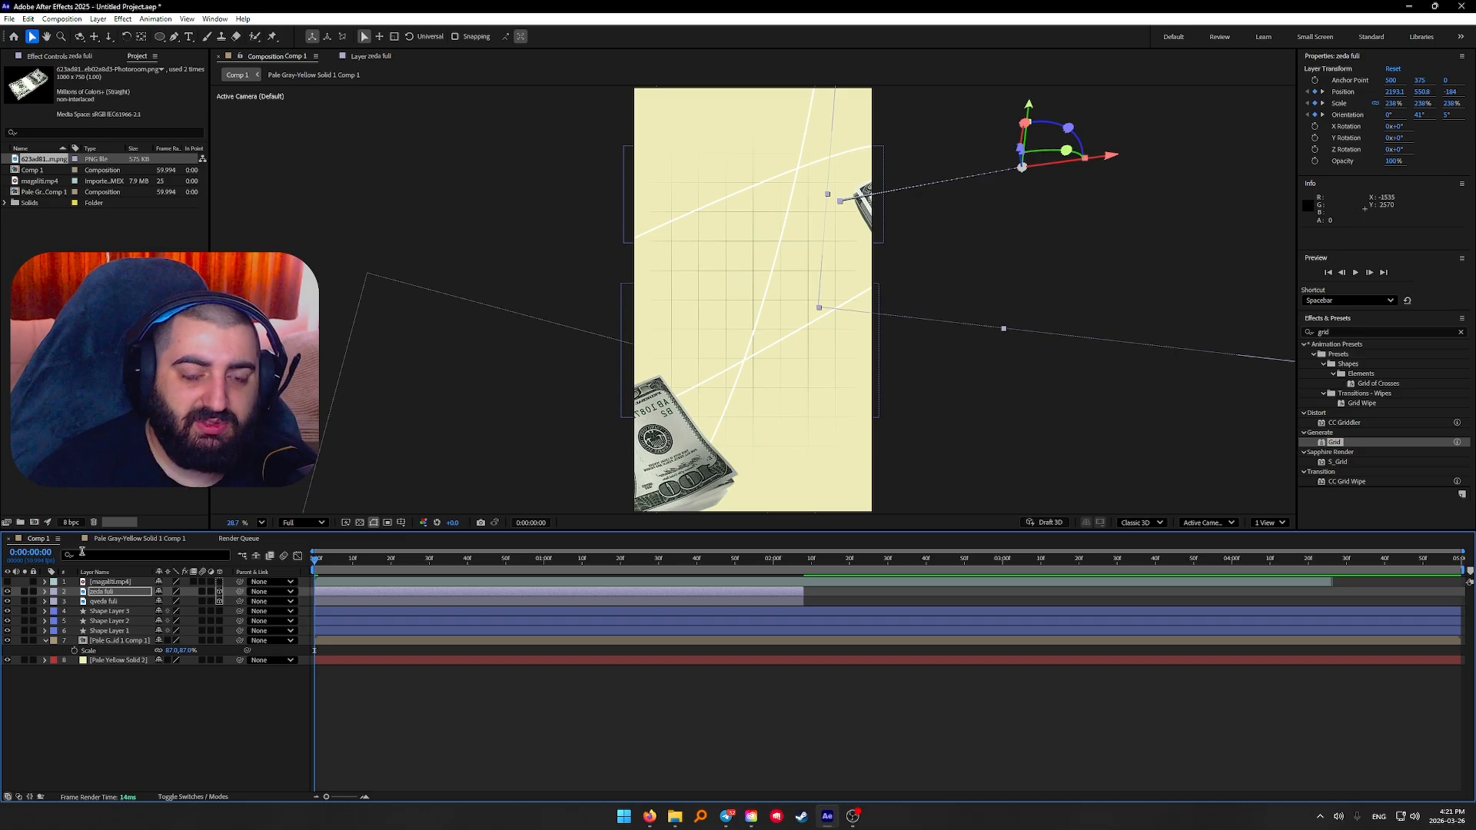
{"action": "left_click", "coordinate": [103, 602]}
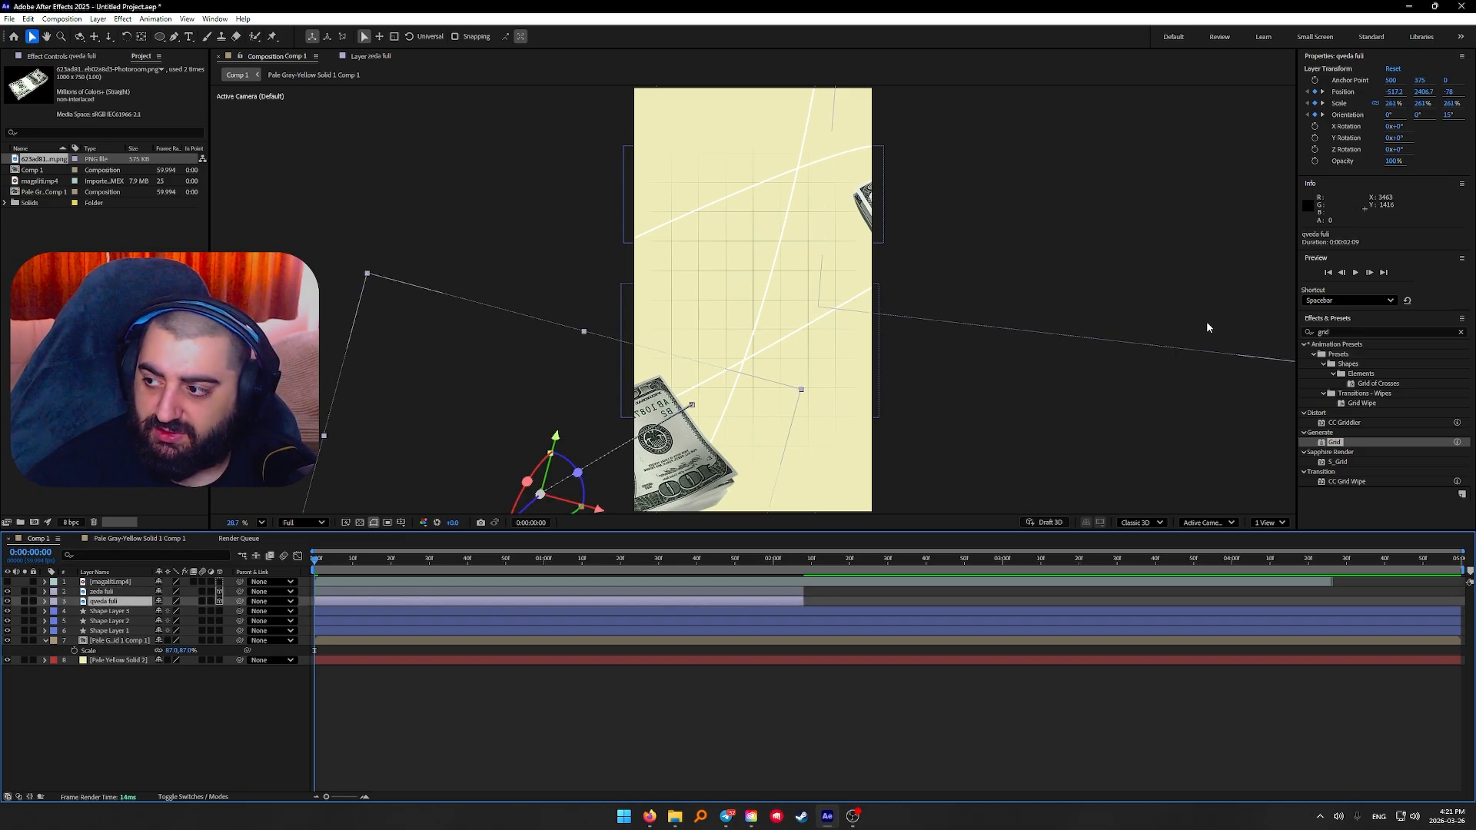
{"action": "double_click", "coordinate": [1334, 332]}
{"action": "type", "text": "tri"}
{"action": "left_click_drag", "start_coordinate": [1349, 382], "coordinate": [961, 474]}
{"action": "left_click_drag", "start_coordinate": [219, 559], "coordinate": [353, 601]}
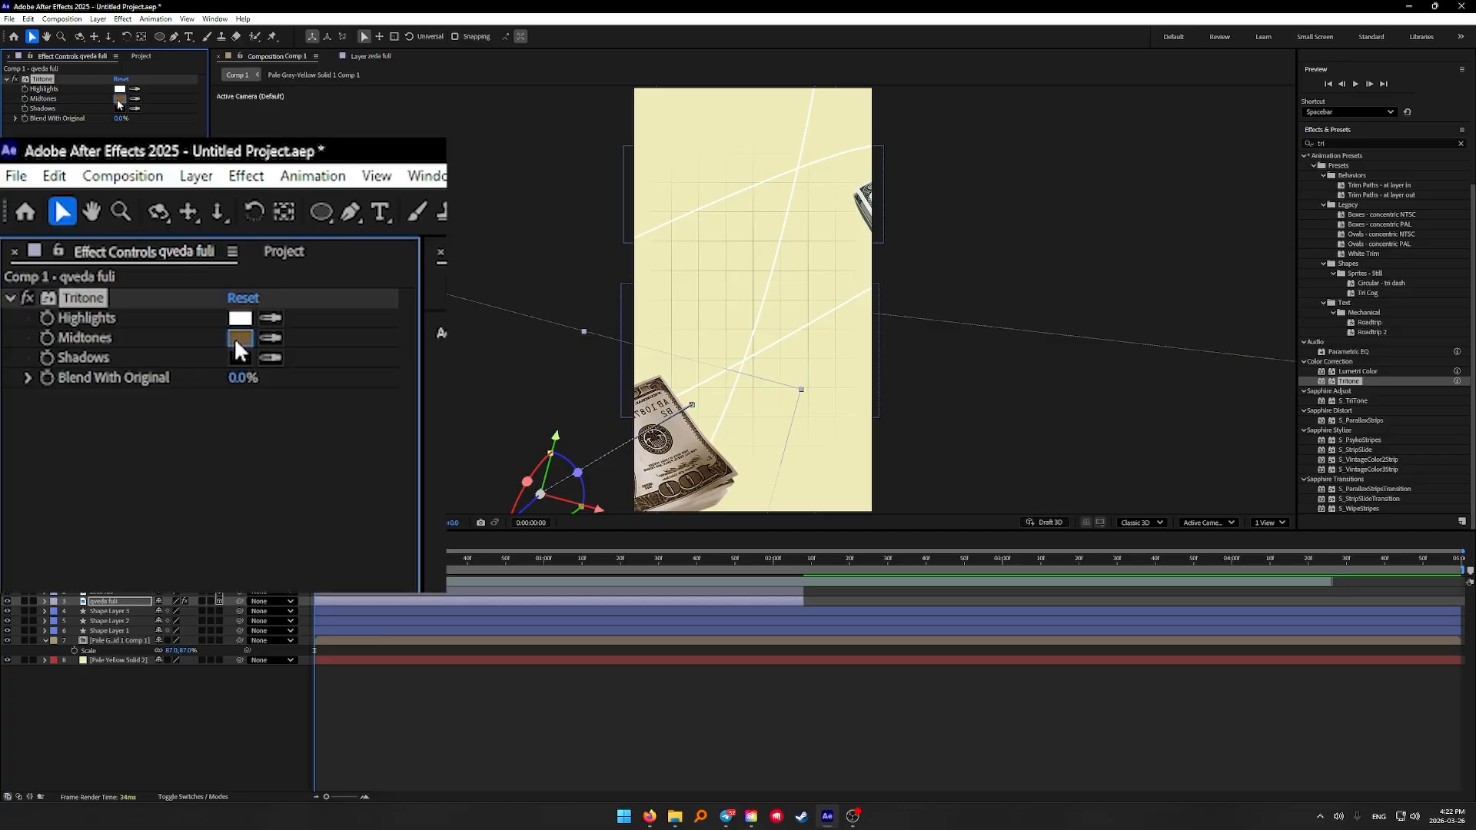
Set the Tritone midtones to dark brown (#47341F) and its blend with original to 61%
{"action": "left_click", "coordinate": [118, 101]}
{"action": "left_click", "coordinate": [685, 438]}
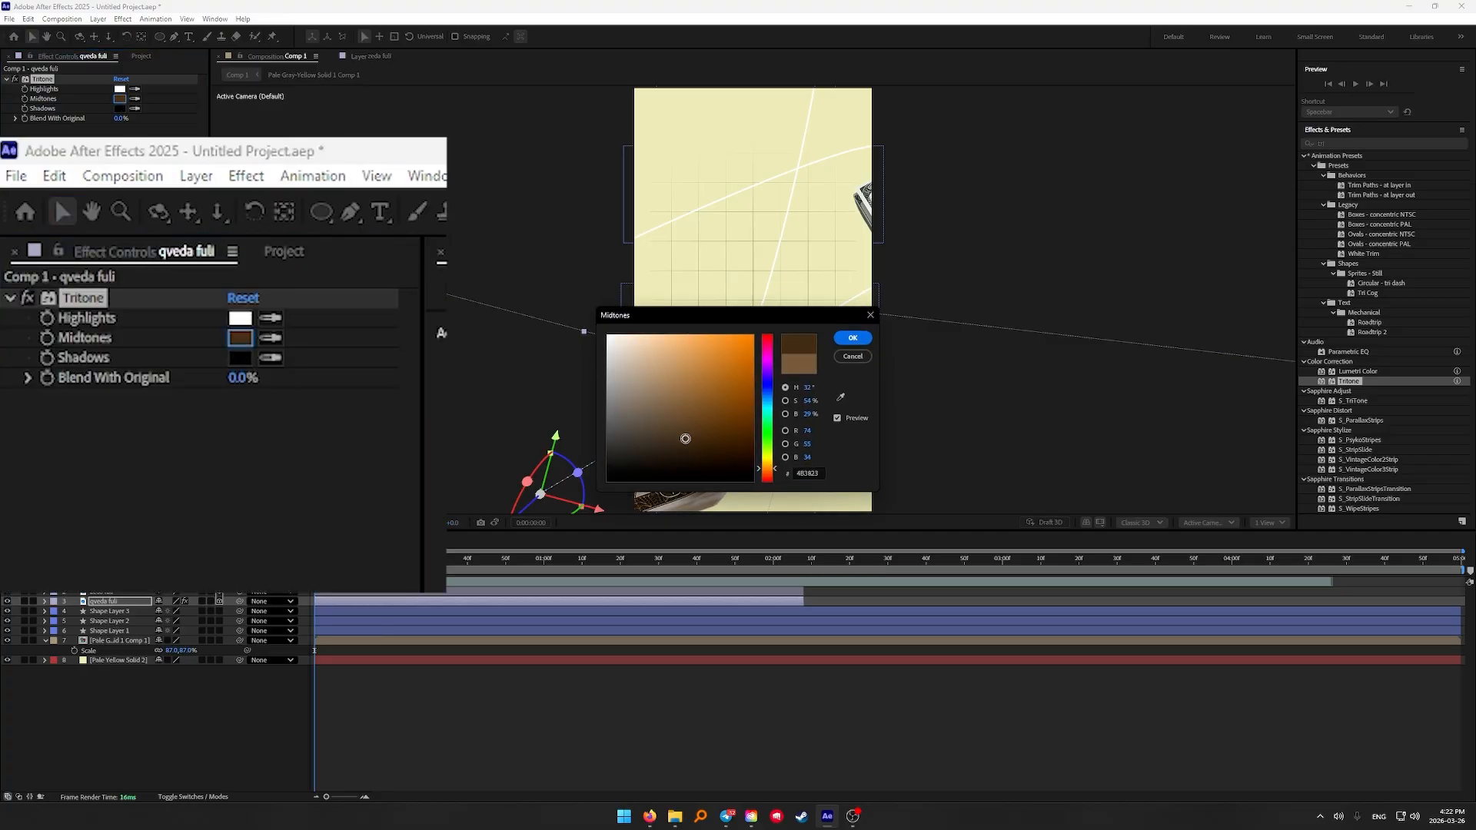
{"action": "left_click", "coordinate": [851, 341]}
{"action": "left_click_drag", "start_coordinate": [121, 119], "coordinate": [135, 118]}
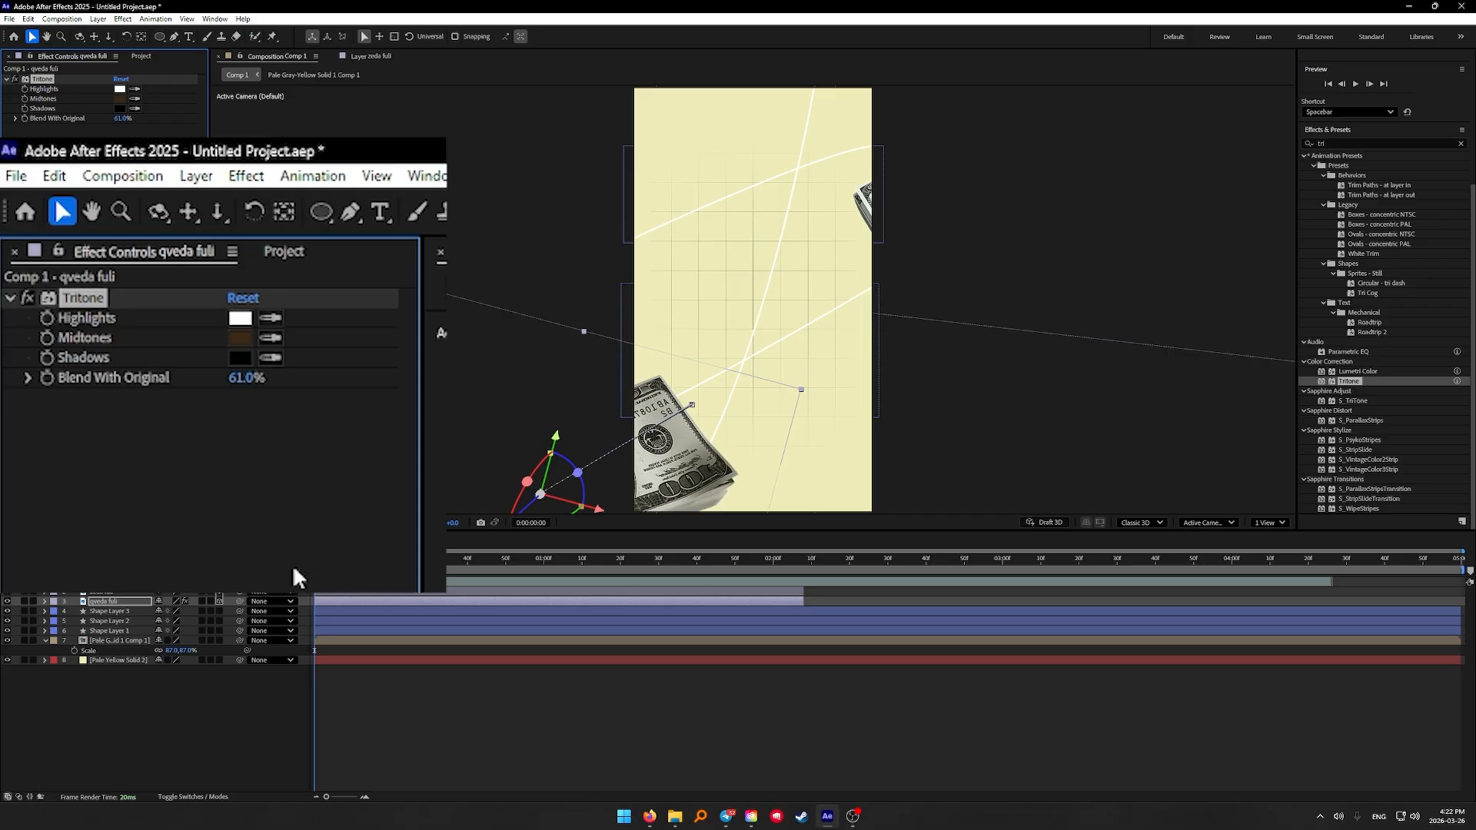
Duplicate the Tritone effect and set the first one's midtones to dark green (#103F0F) and its blend with original to 90%
{"action": "key", "text": "ctrl+d"}
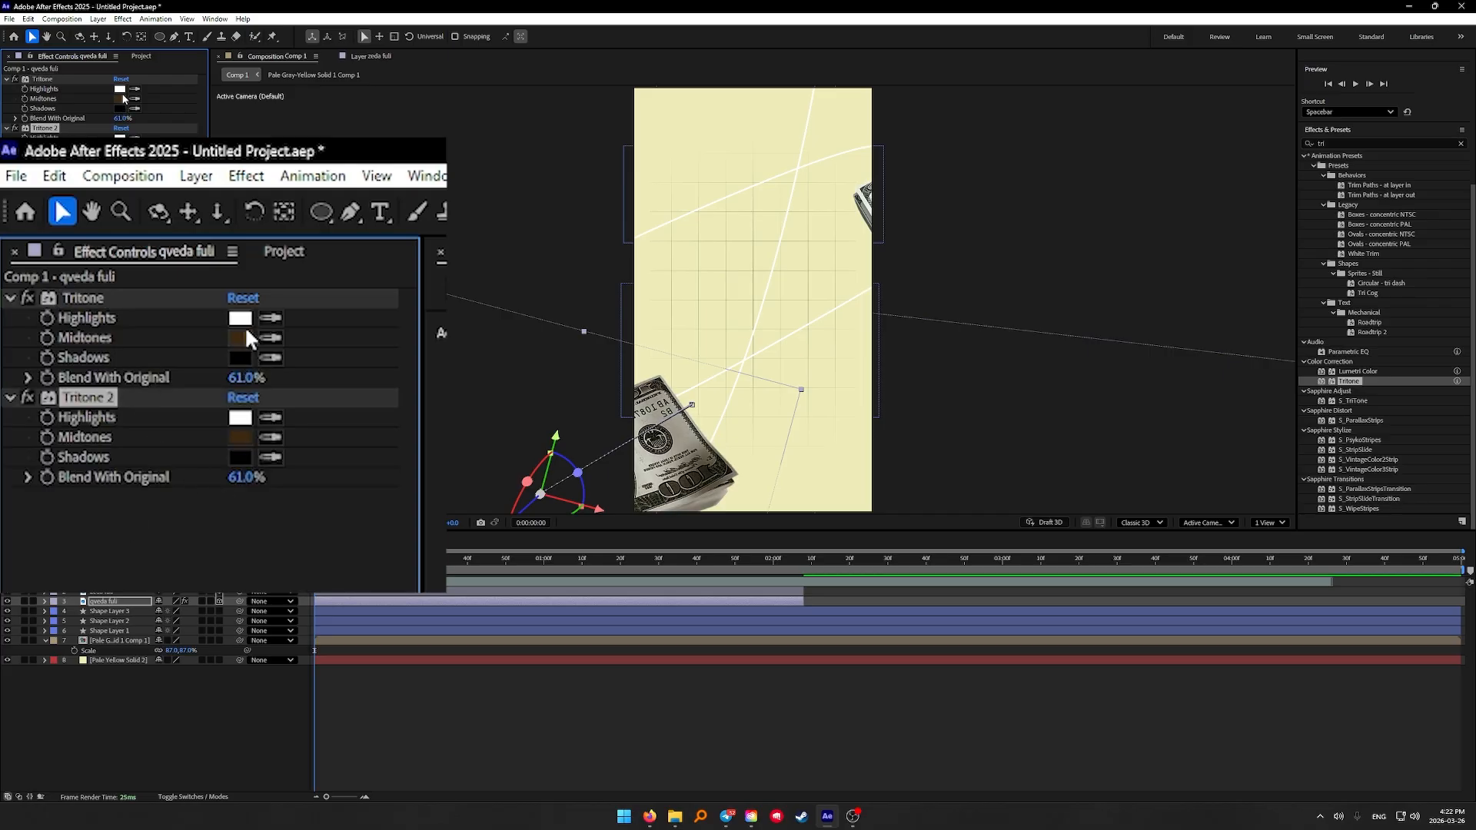
{"action": "left_click", "coordinate": [122, 99]}
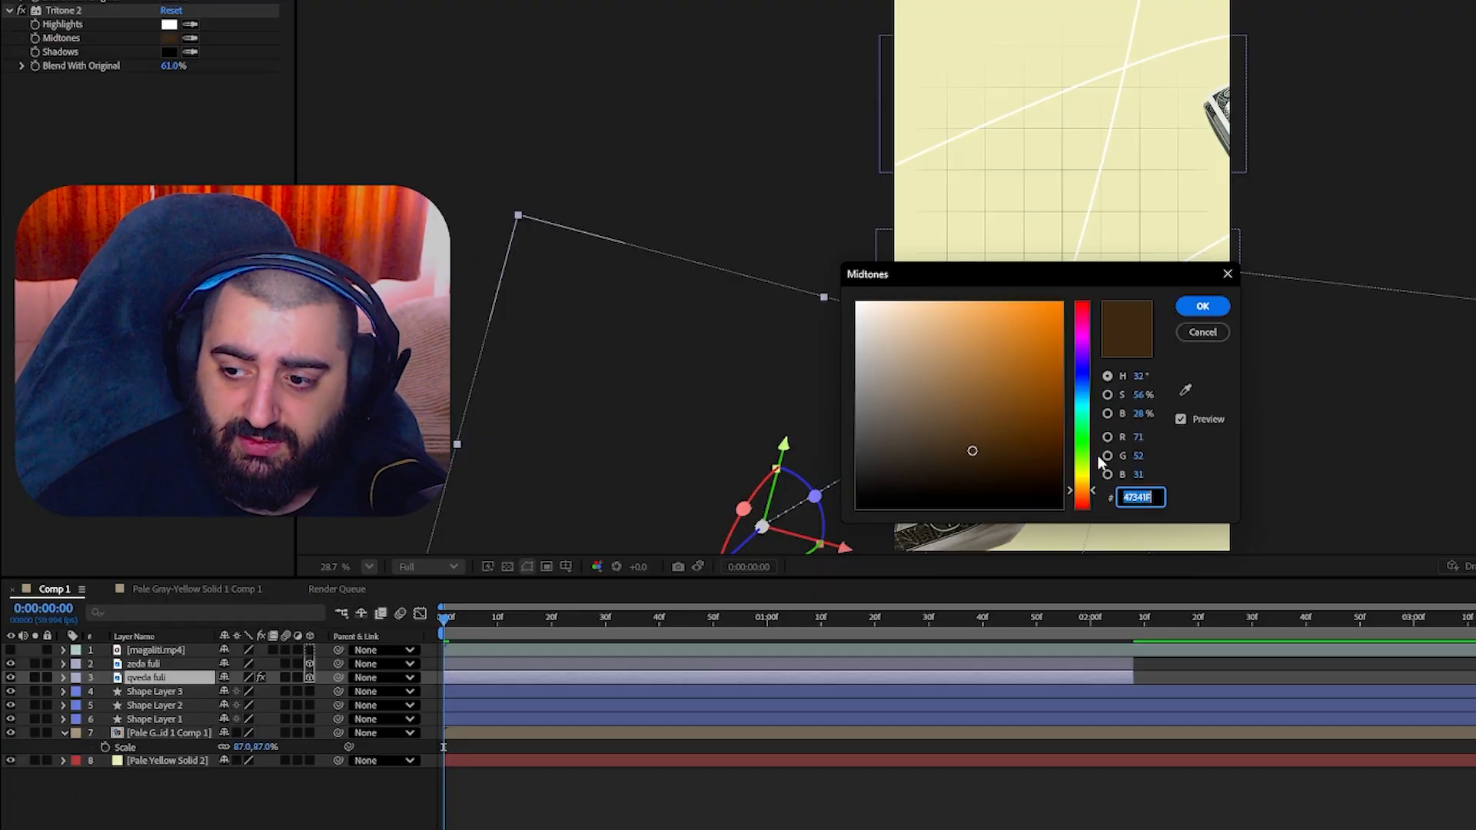
{"action": "left_click", "coordinate": [1082, 440]}
{"action": "left_click", "coordinate": [1013, 457]}
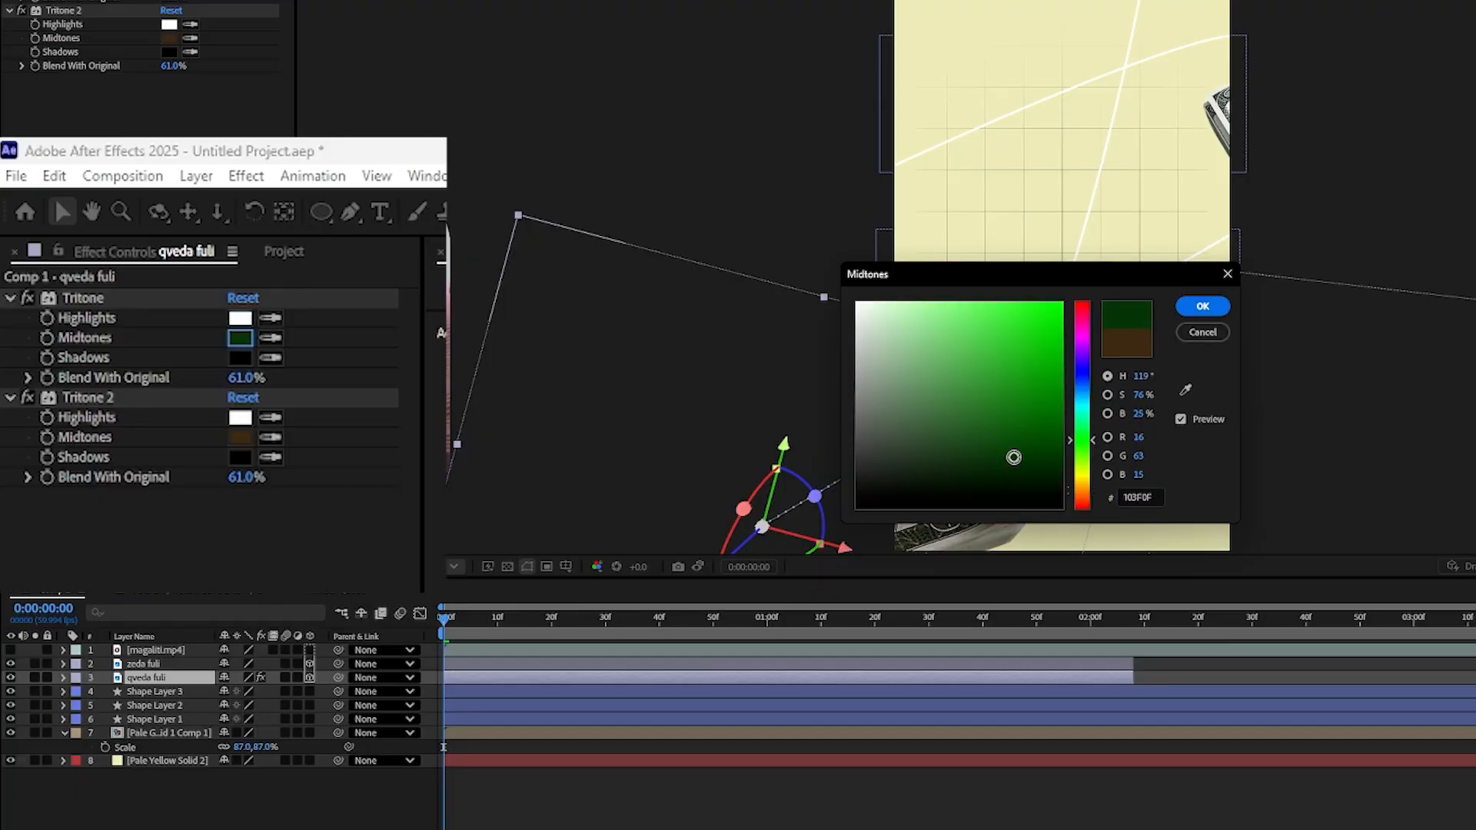
{"action": "left_click", "coordinate": [1203, 307]}
{"action": "left_click_drag", "start_coordinate": [246, 377], "coordinate": [359, 377]}
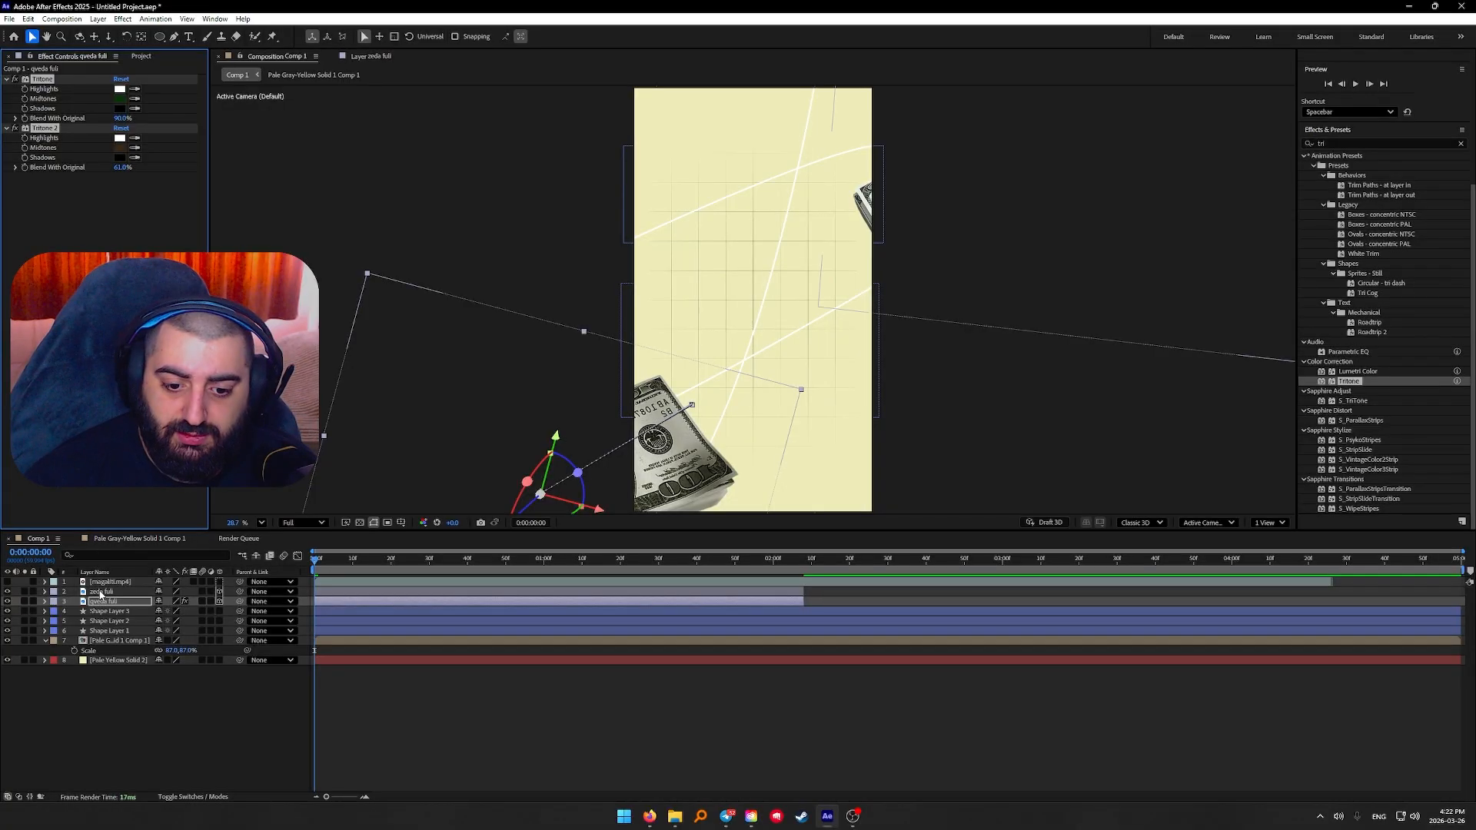
Copy both Tritone effects from the lower-left money layer onto the upper-right money layer
{"action": "left_click", "coordinate": [143, 664]}
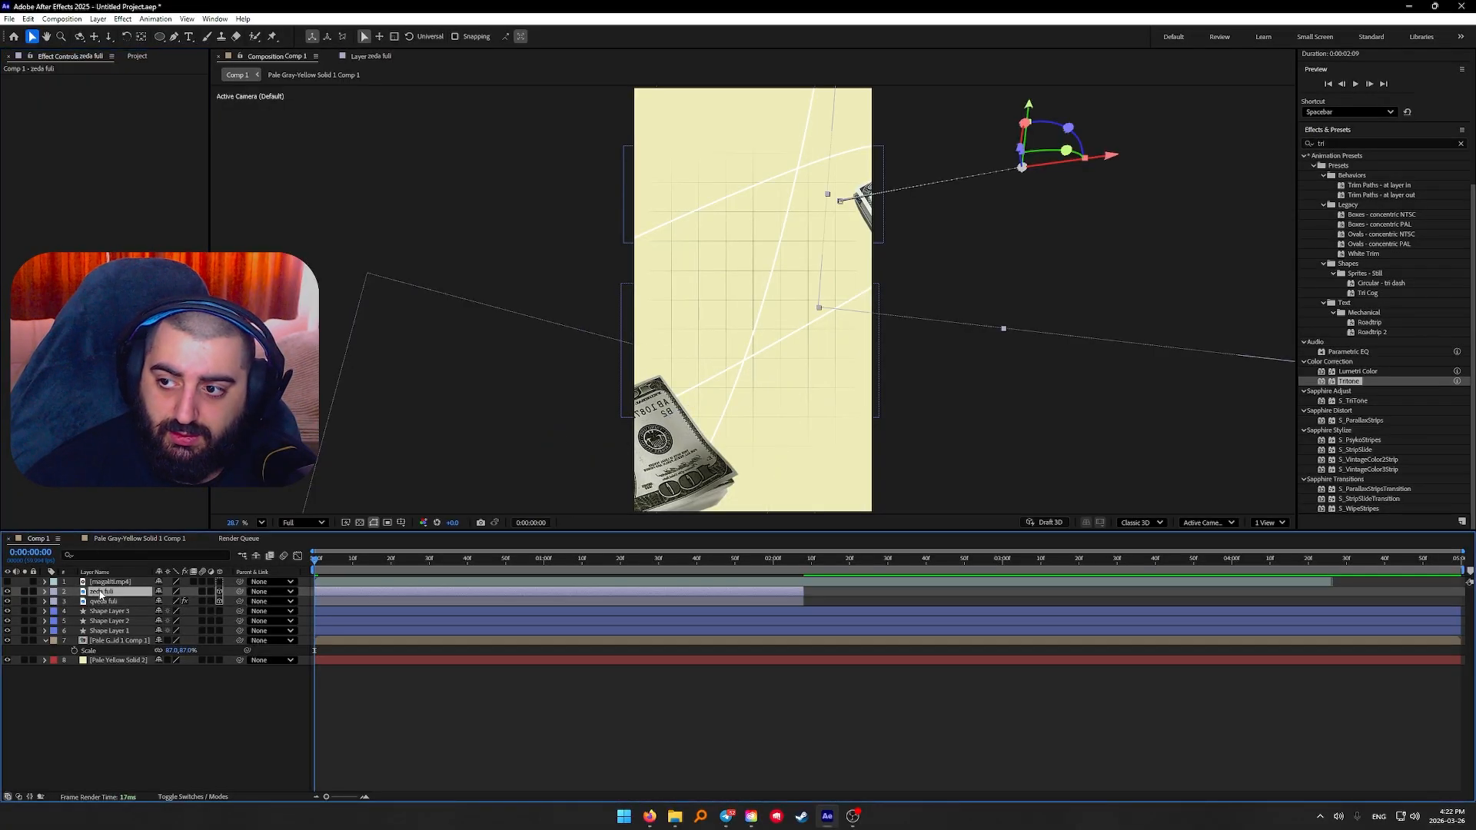
{"action": "key", "text": "ctrl+v"}
{"action": "left_click", "coordinate": [115, 400]}
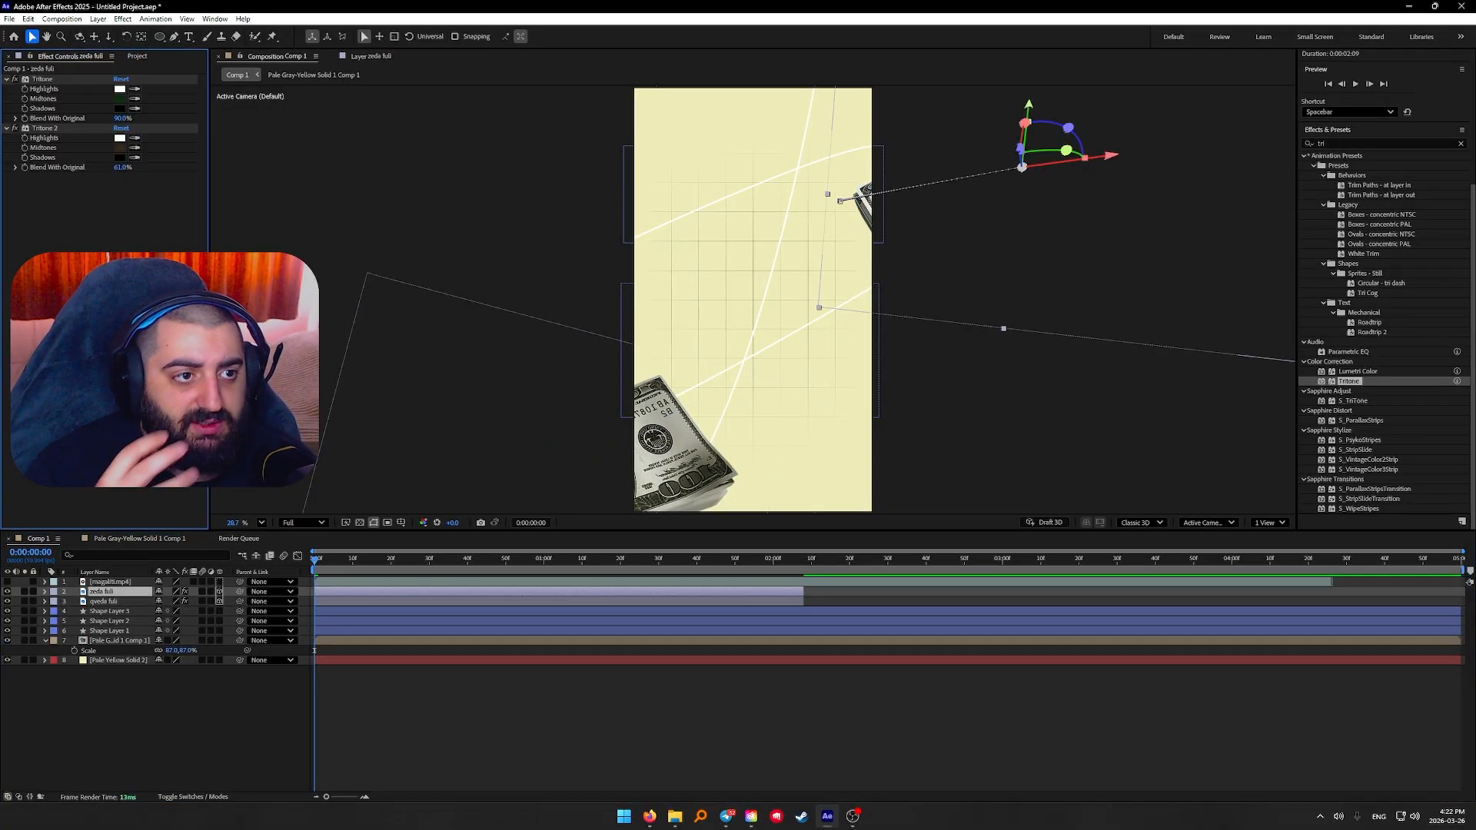
Add an adjustment layer above all other layers and apply the Noise effect to it
{"action": "right_click", "coordinate": [121, 701]}
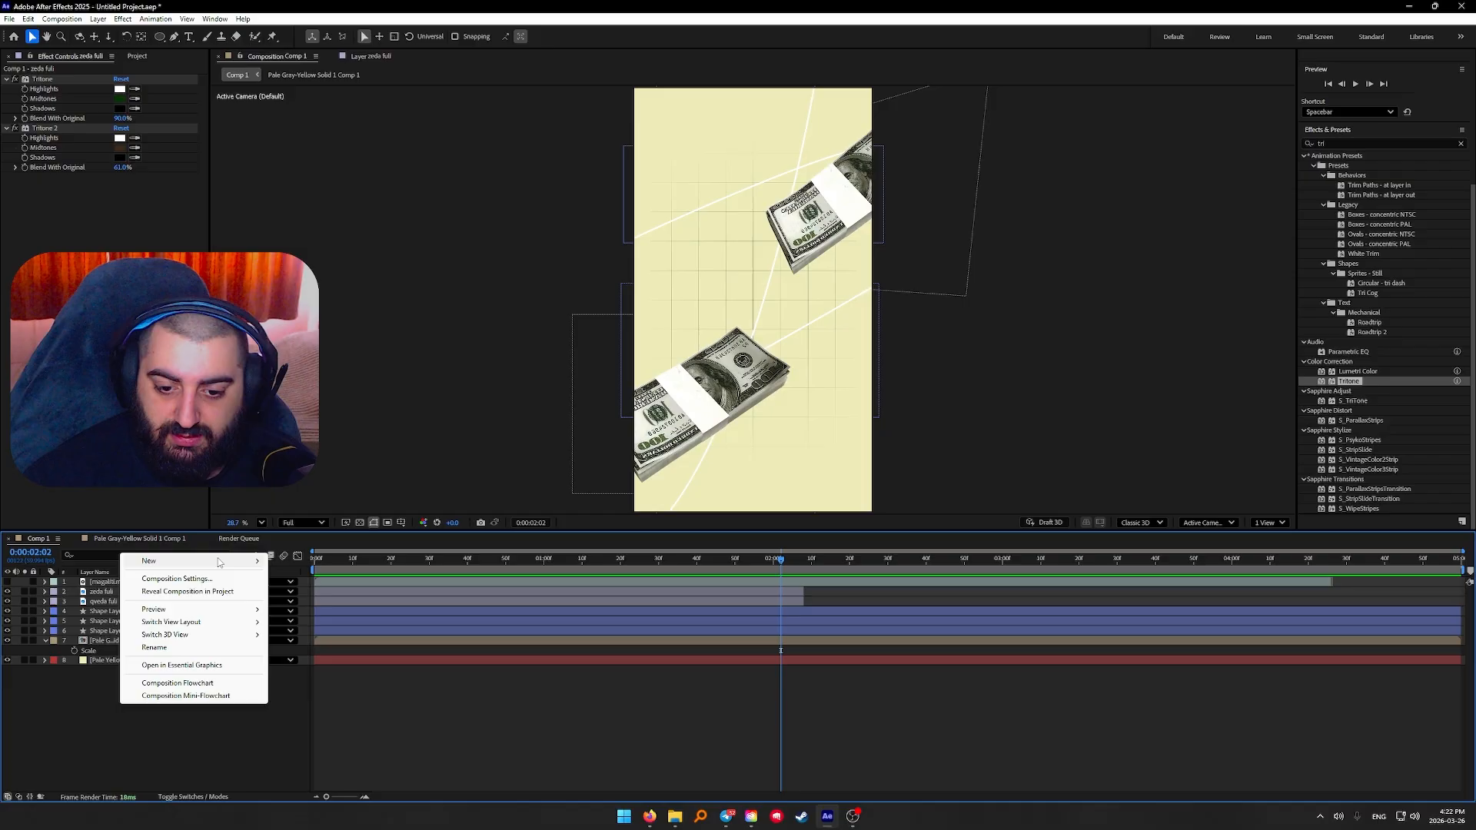
{"action": "mouse_move", "coordinate": [219, 562]}
{"action": "left_click", "coordinate": [342, 655]}
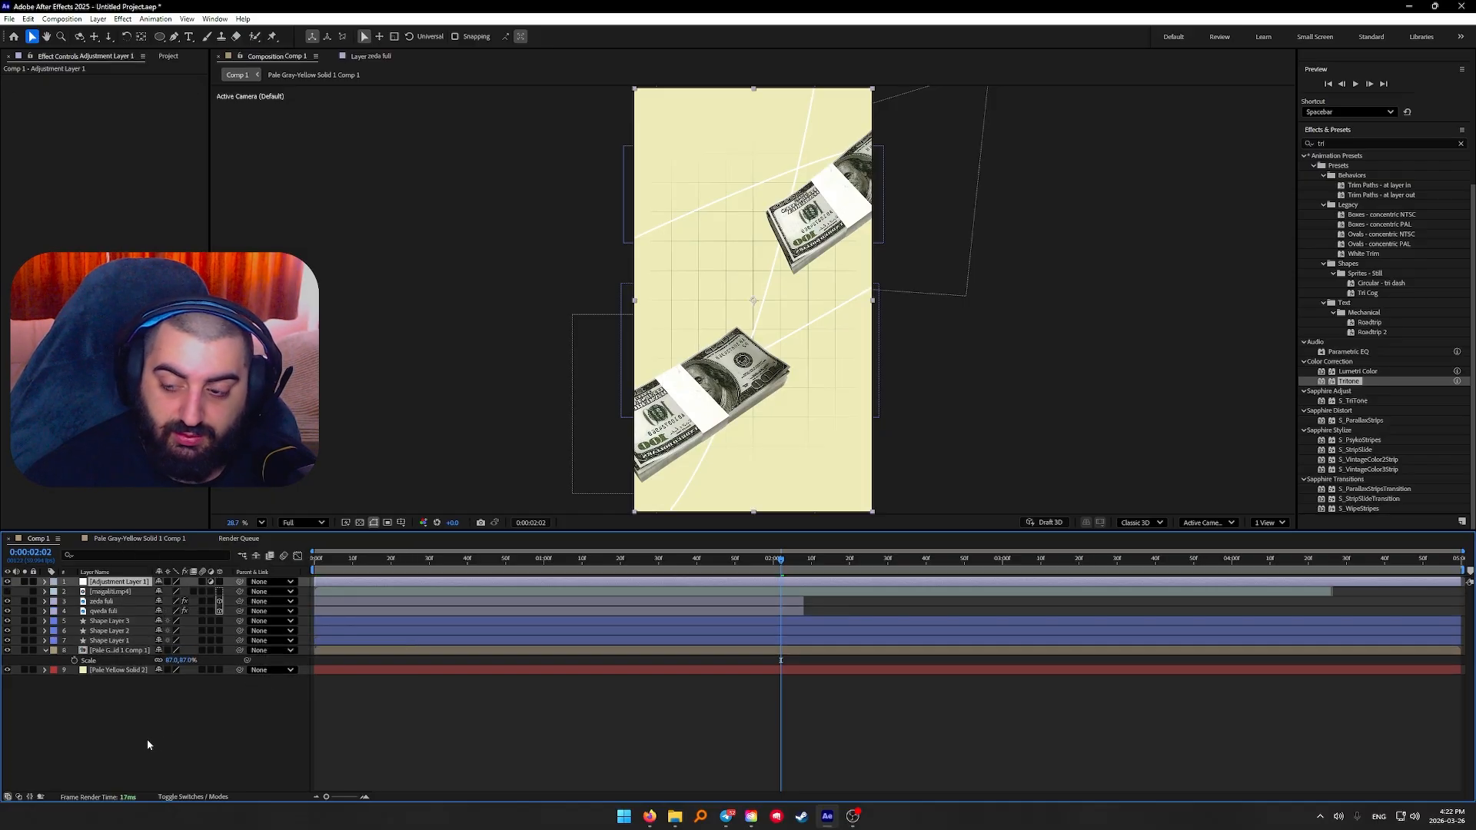
{"action": "left_click", "coordinate": [1371, 144]}
{"action": "type", "text": "noise"}
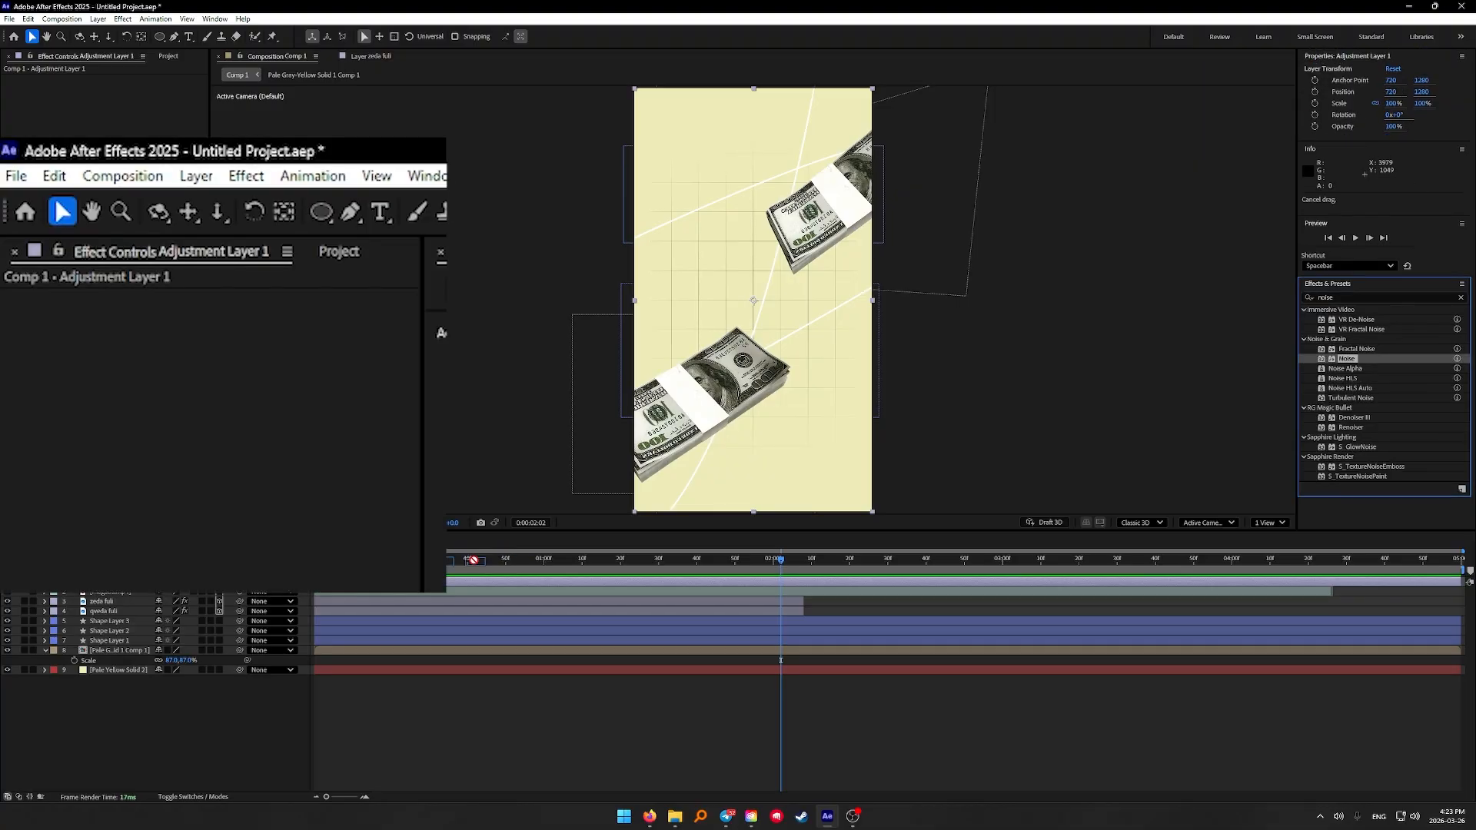
{"action": "double_click", "coordinate": [1346, 359]}
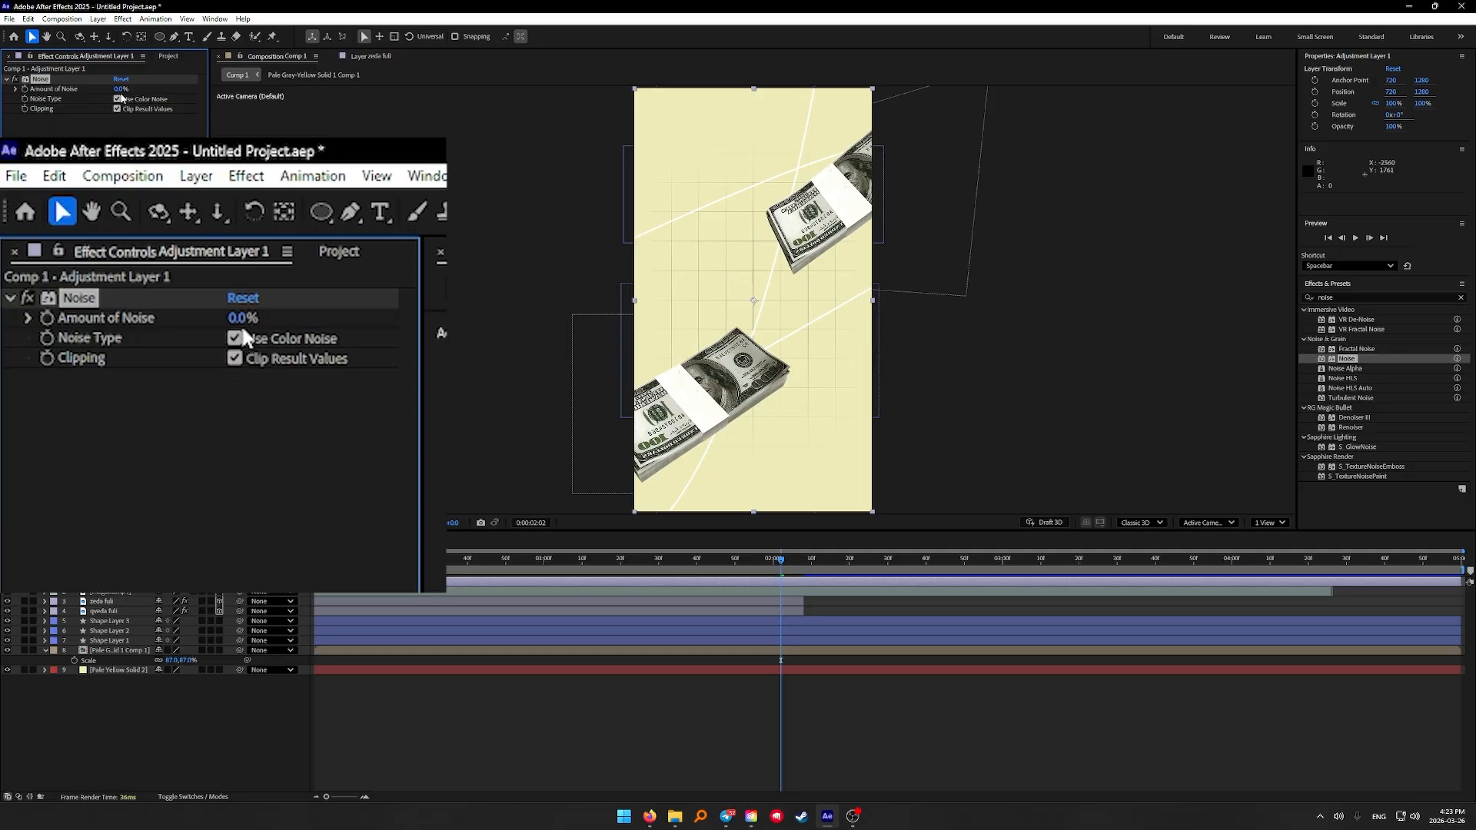
Set the adjustment layer's noise amount to 8% without color noise, and duplicate the layer
{"action": "left_click", "coordinate": [120, 90]}
{"action": "type", "text": "1"}
{"action": "key", "text": "Return"}
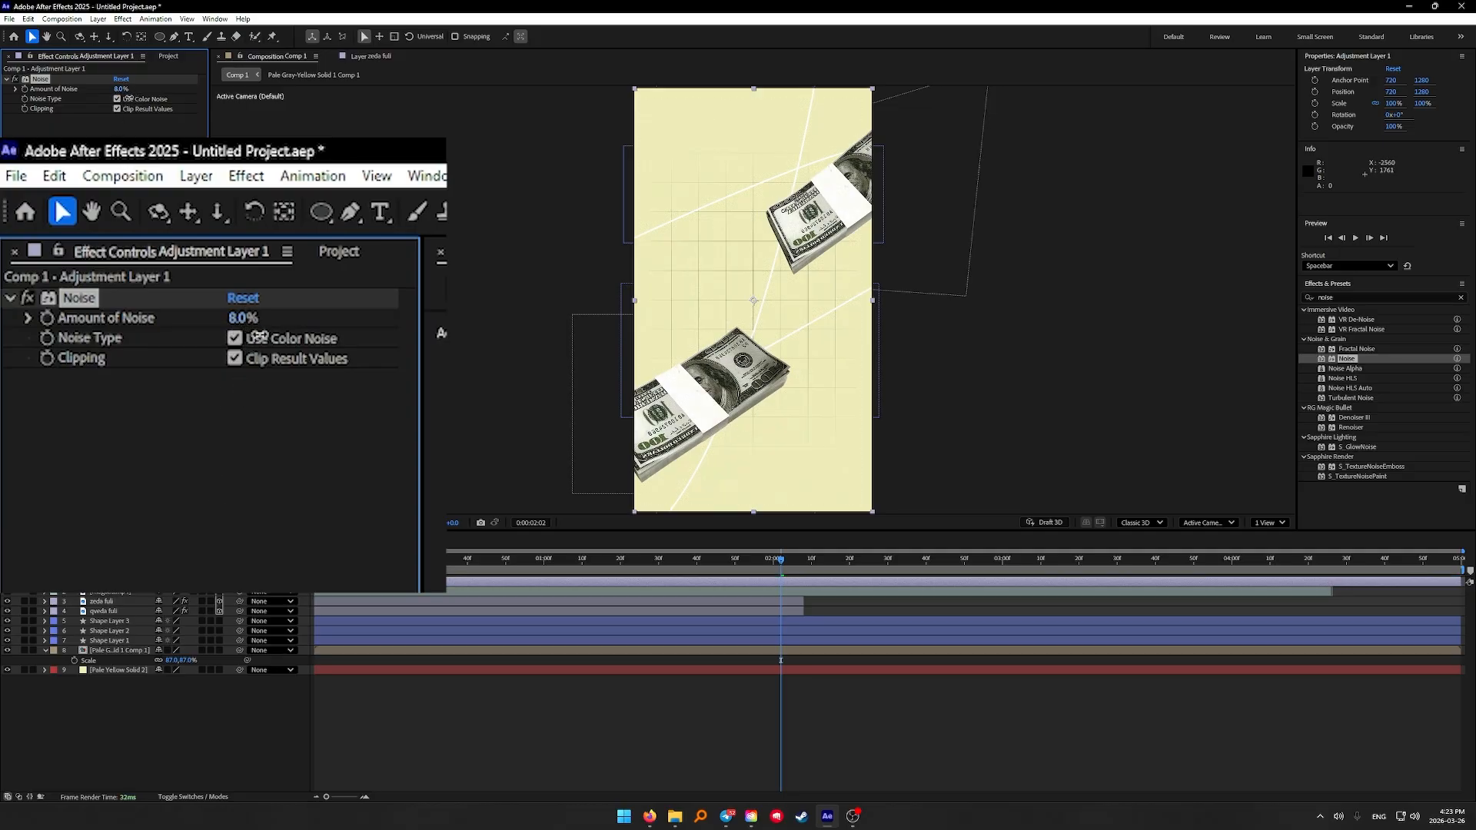
{"action": "left_click", "coordinate": [118, 98]}
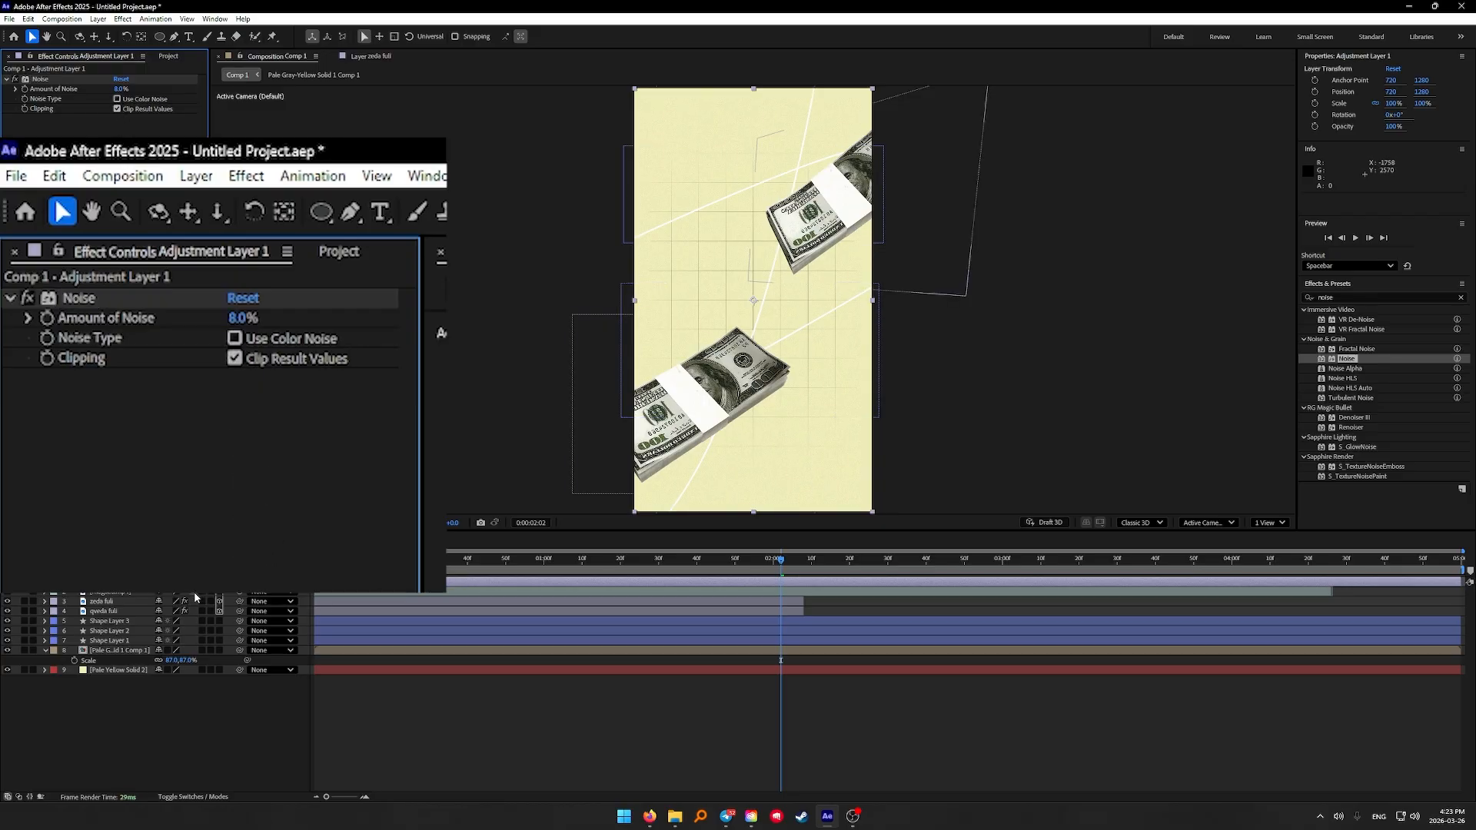
{"action": "key", "text": "ctrl+d"}
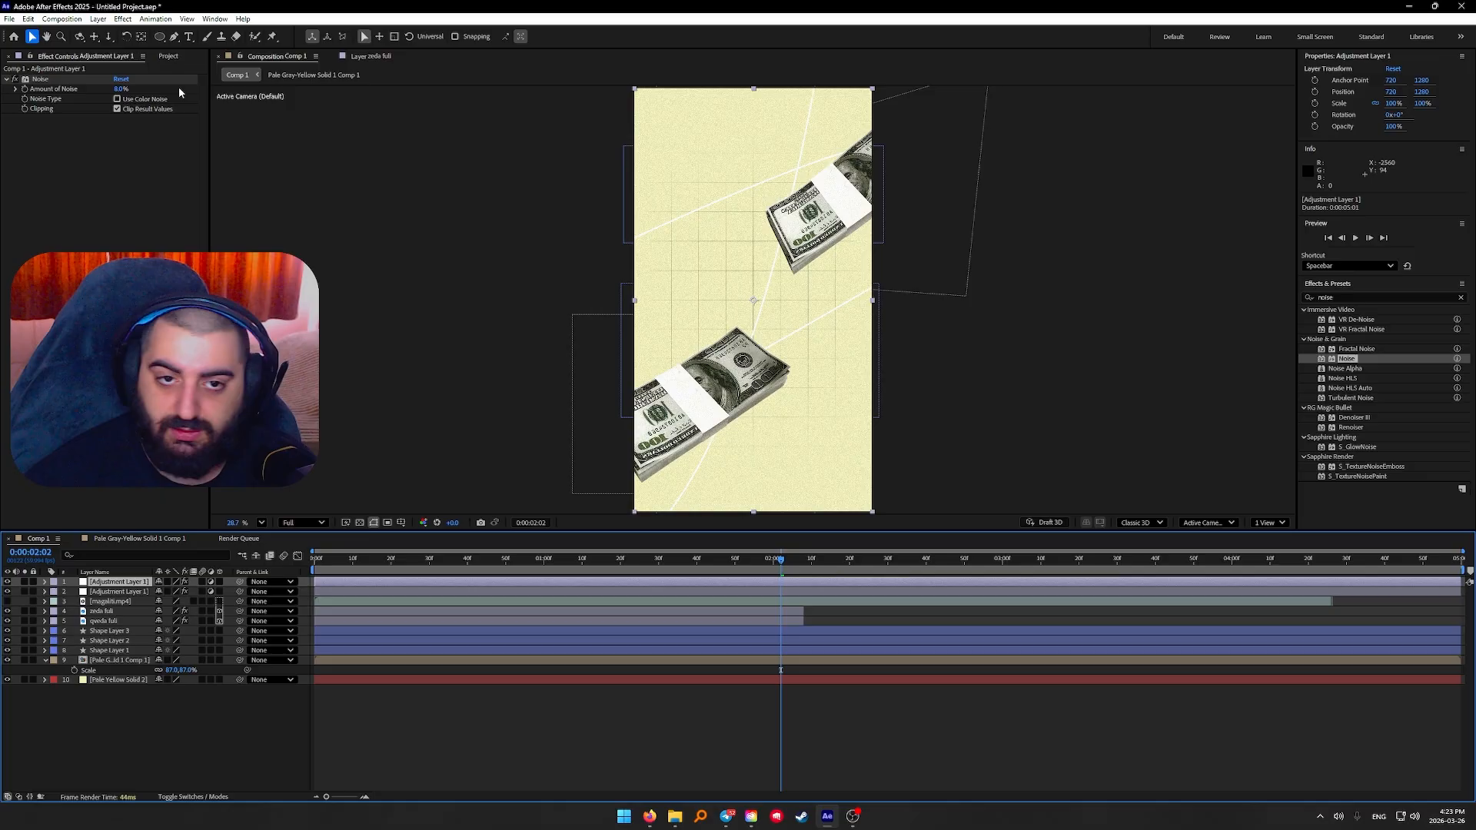
Replace the Noise effect on the duplicated top adjustment layer with a Gaussian Blur effect
{"action": "left_click", "coordinate": [43, 79]}
{"action": "key", "text": "Delete"}
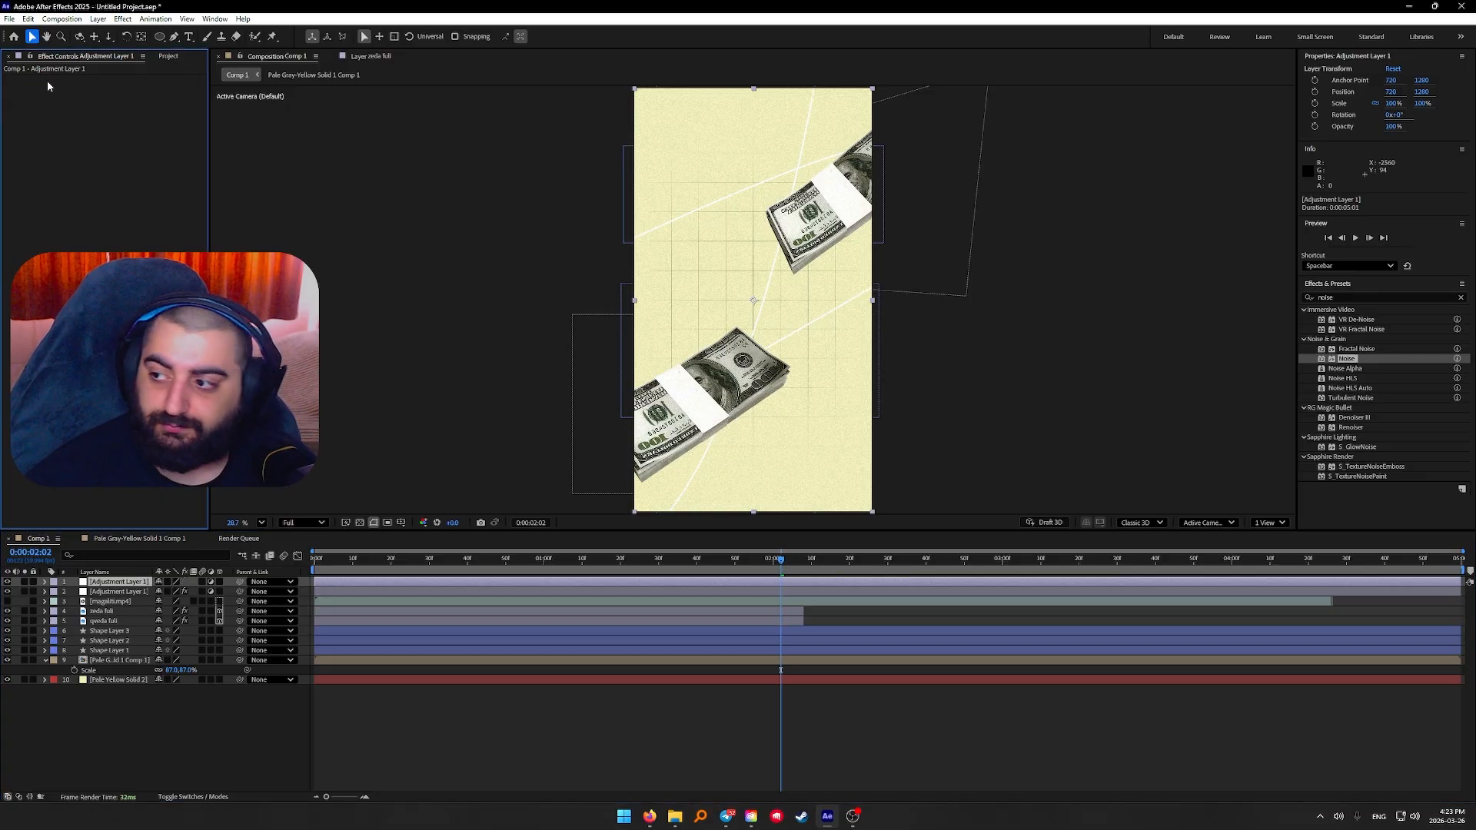
{"action": "left_click", "coordinate": [1395, 296]}
{"action": "key", "text": "ctrl+a"}
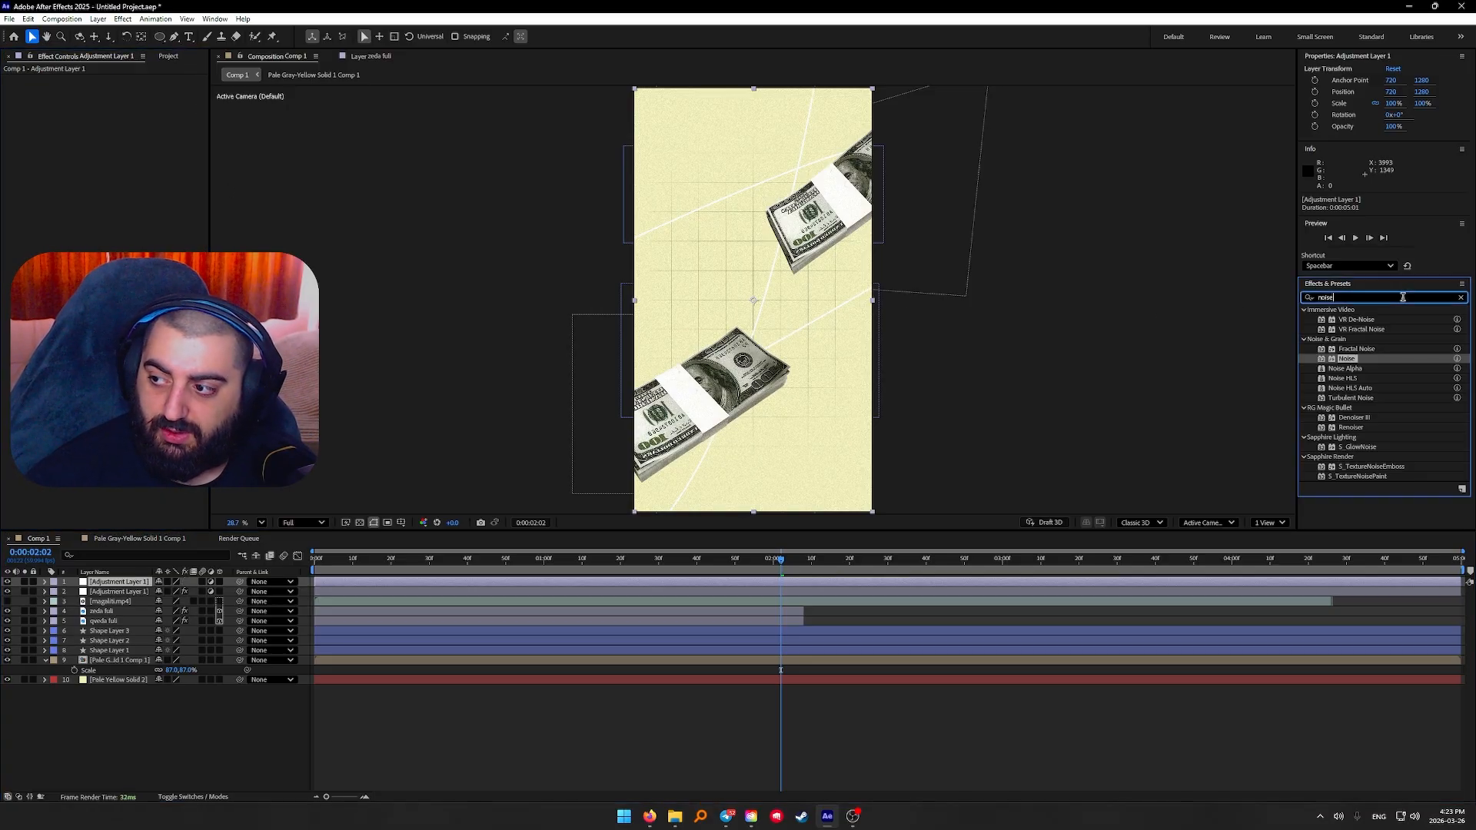
{"action": "type", "text": "gaus"}
{"action": "double_click", "coordinate": [1358, 319]}
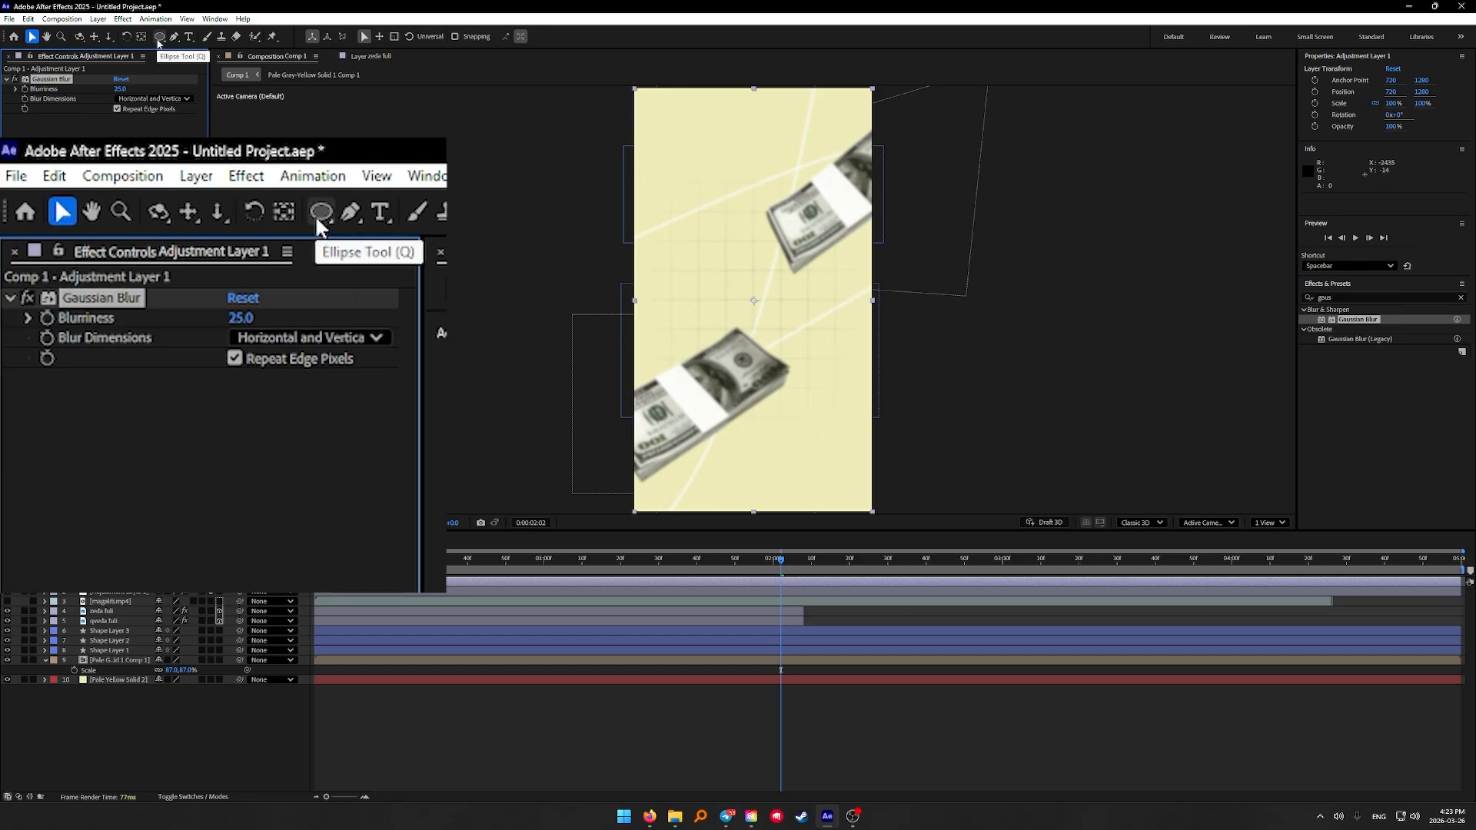
Add a full-frame elliptical mask to the blur adjustment layer, invert it, and feather it by 1091 px
{"action": "double_click", "coordinate": [159, 37]}
{"action": "key", "text": "v"}
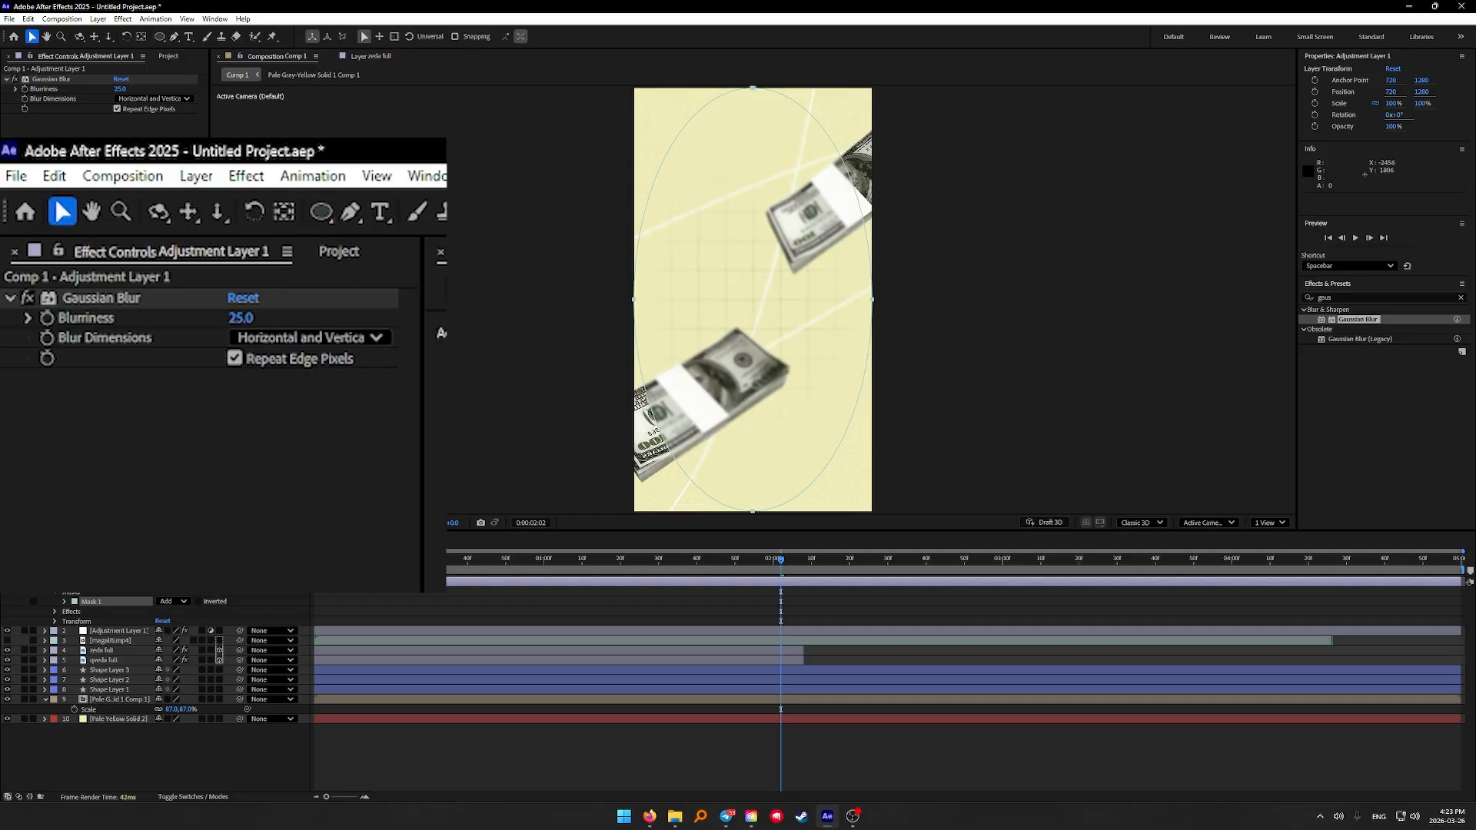
{"action": "left_click", "coordinate": [196, 601]}
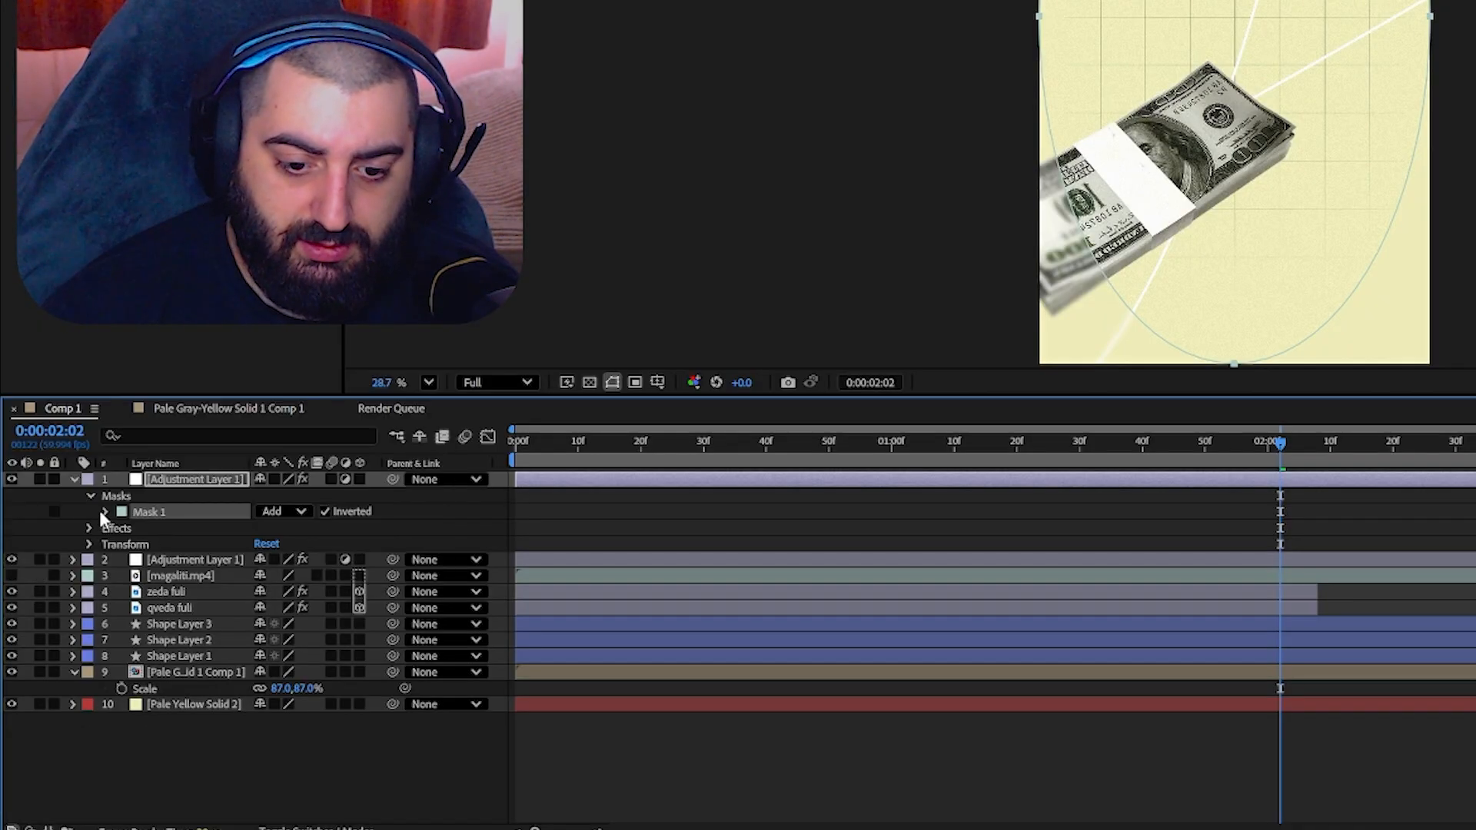
{"action": "left_click", "coordinate": [104, 511]}
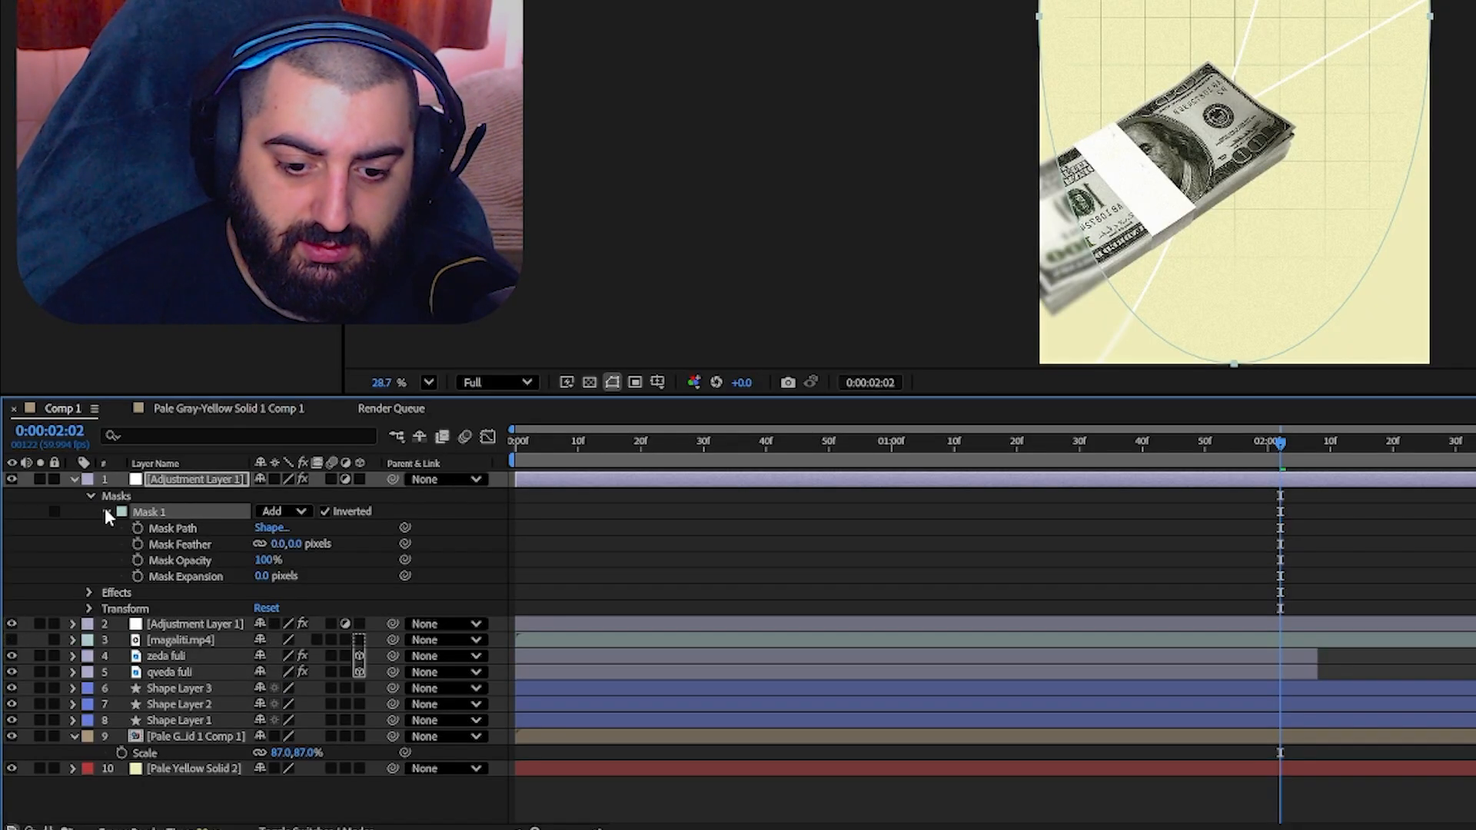
{"action": "left_click_drag", "start_coordinate": [282, 547], "coordinate": [338, 547]}
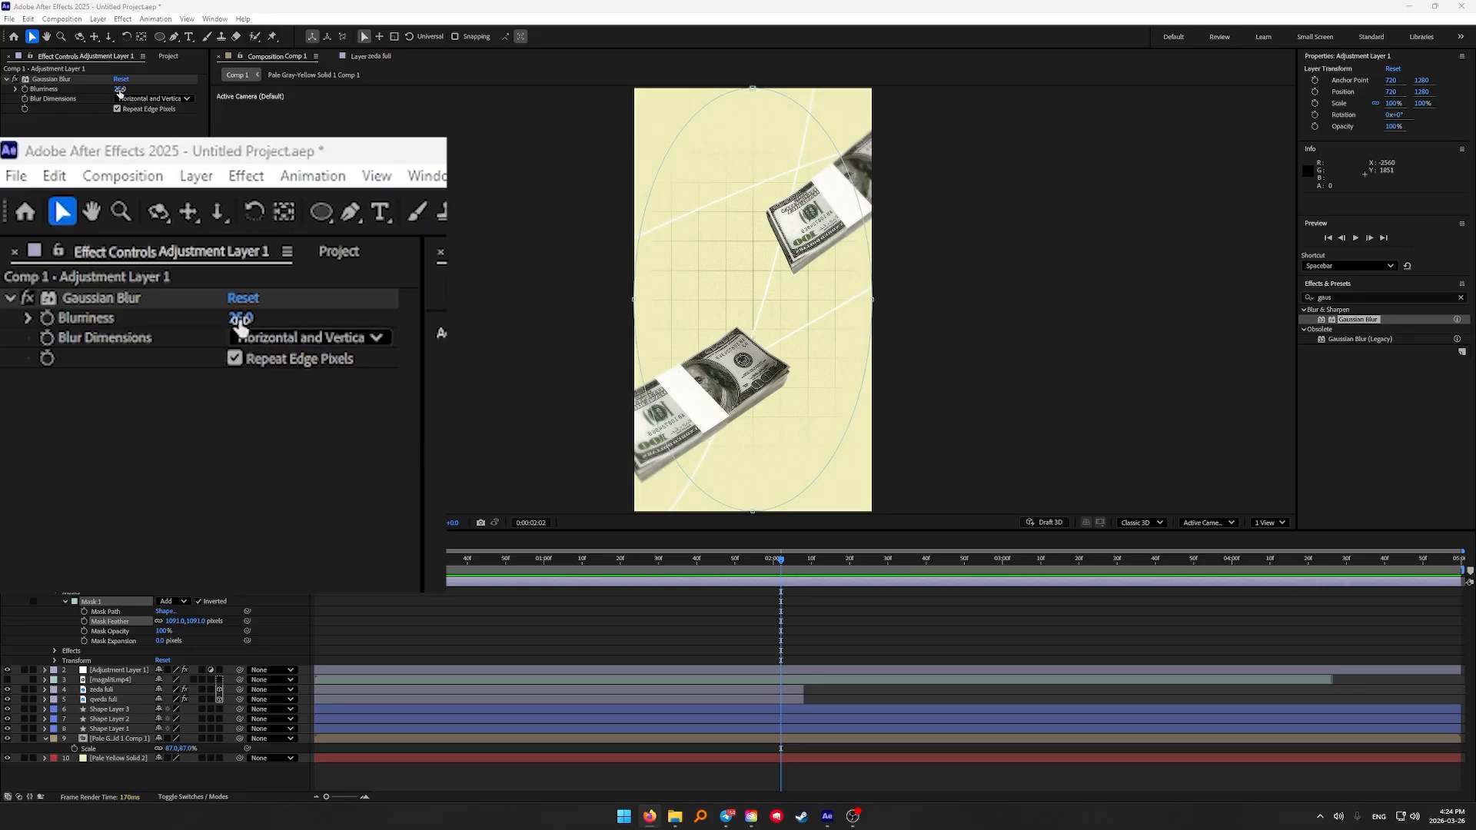
Increase the Gaussian Blur's blurriness and set the elliptical mask's feather to 1002 px
{"action": "left_click_drag", "start_coordinate": [119, 90], "coordinate": [207, 91]}
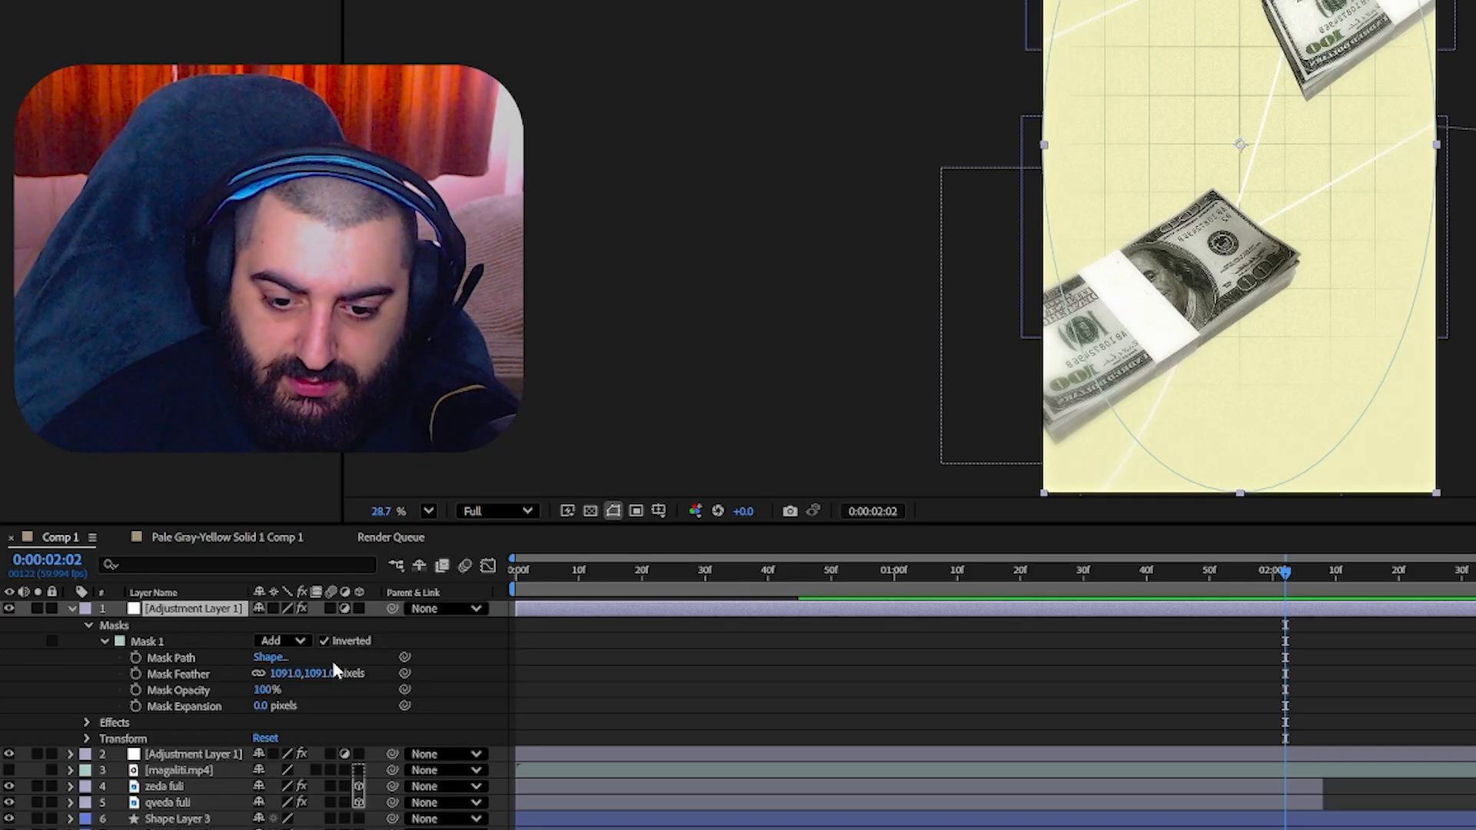
{"action": "left_click_drag", "start_coordinate": [204, 618], "coordinate": [153, 621]}
{"action": "left_click_drag", "start_coordinate": [254, 675], "coordinate": [244, 674]}
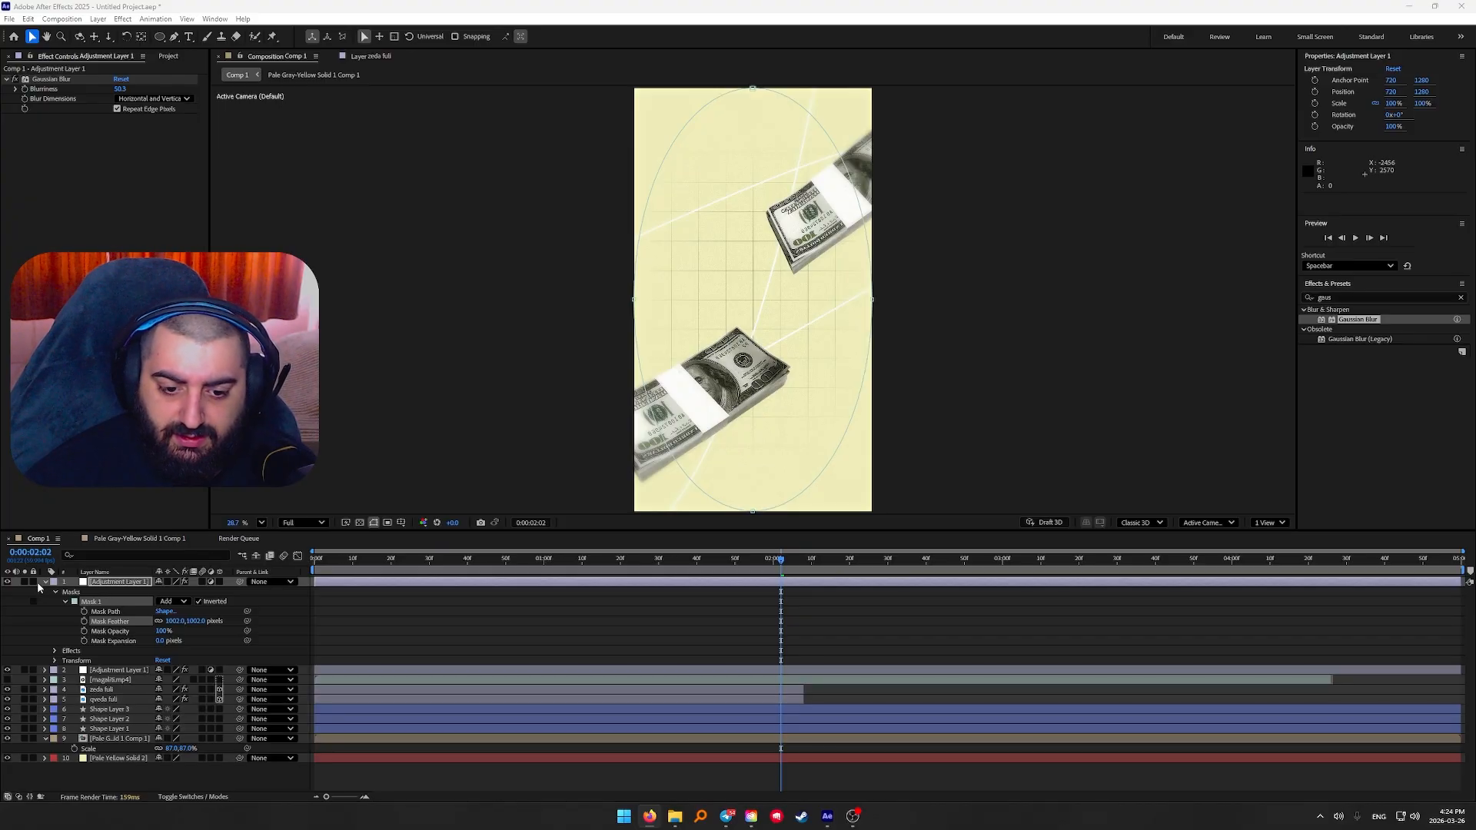
{"action": "left_click", "coordinate": [72, 609]}
Duplicate the blur adjustment layer and delete the elliptical mask from the copy
{"action": "left_click", "coordinate": [83, 583]}
{"action": "key", "text": "ctrl+d"}
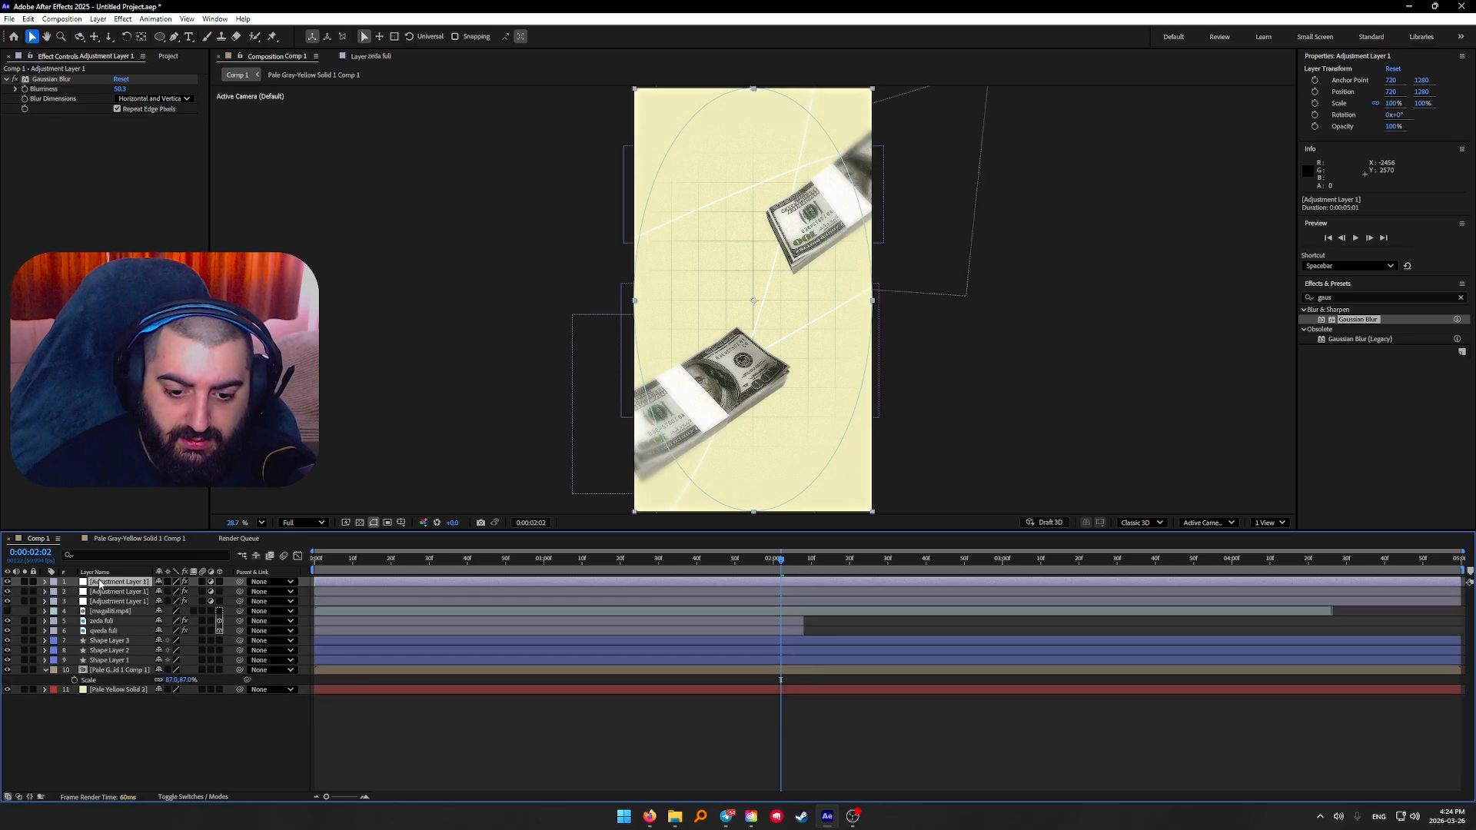
{"action": "left_click", "coordinate": [44, 582]}
{"action": "left_click", "coordinate": [54, 592]}
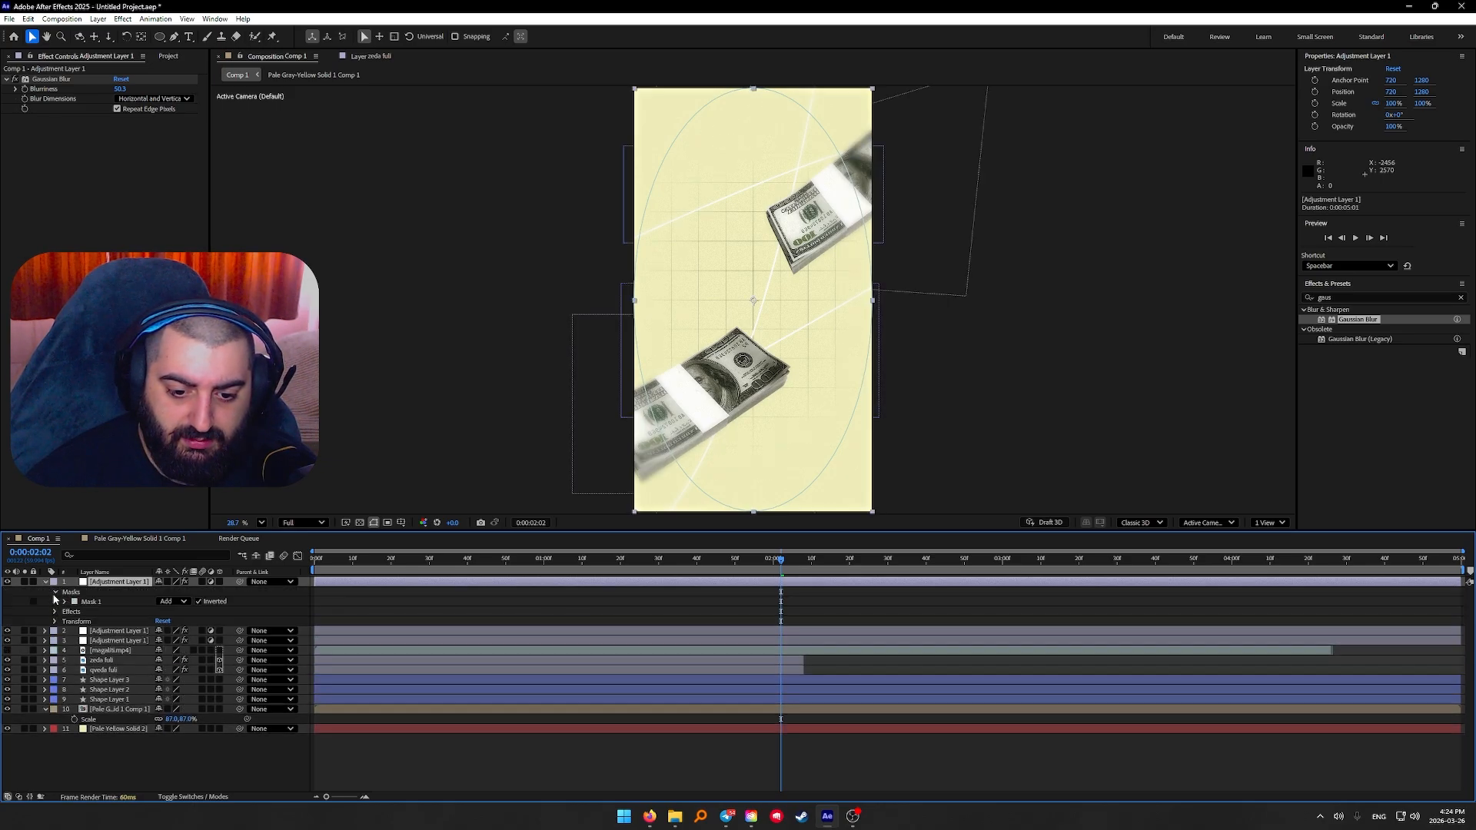
{"action": "left_click", "coordinate": [116, 602]}
{"action": "key", "text": "Delete"}
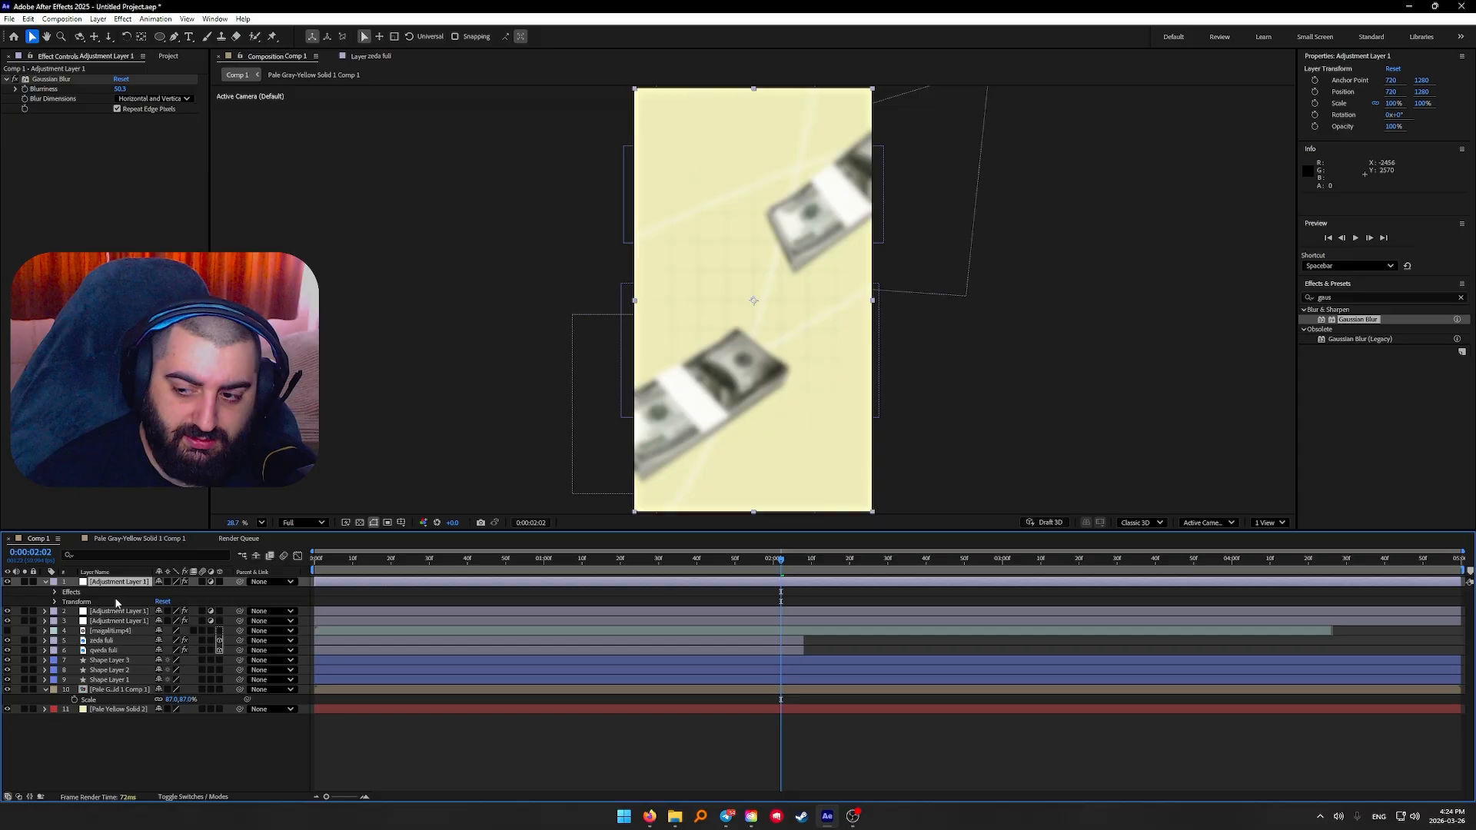
Draw a circular mask on the copied blur layer and move the layer to about 905, 1569 between the money stacks
{"action": "left_click", "coordinate": [159, 36]}
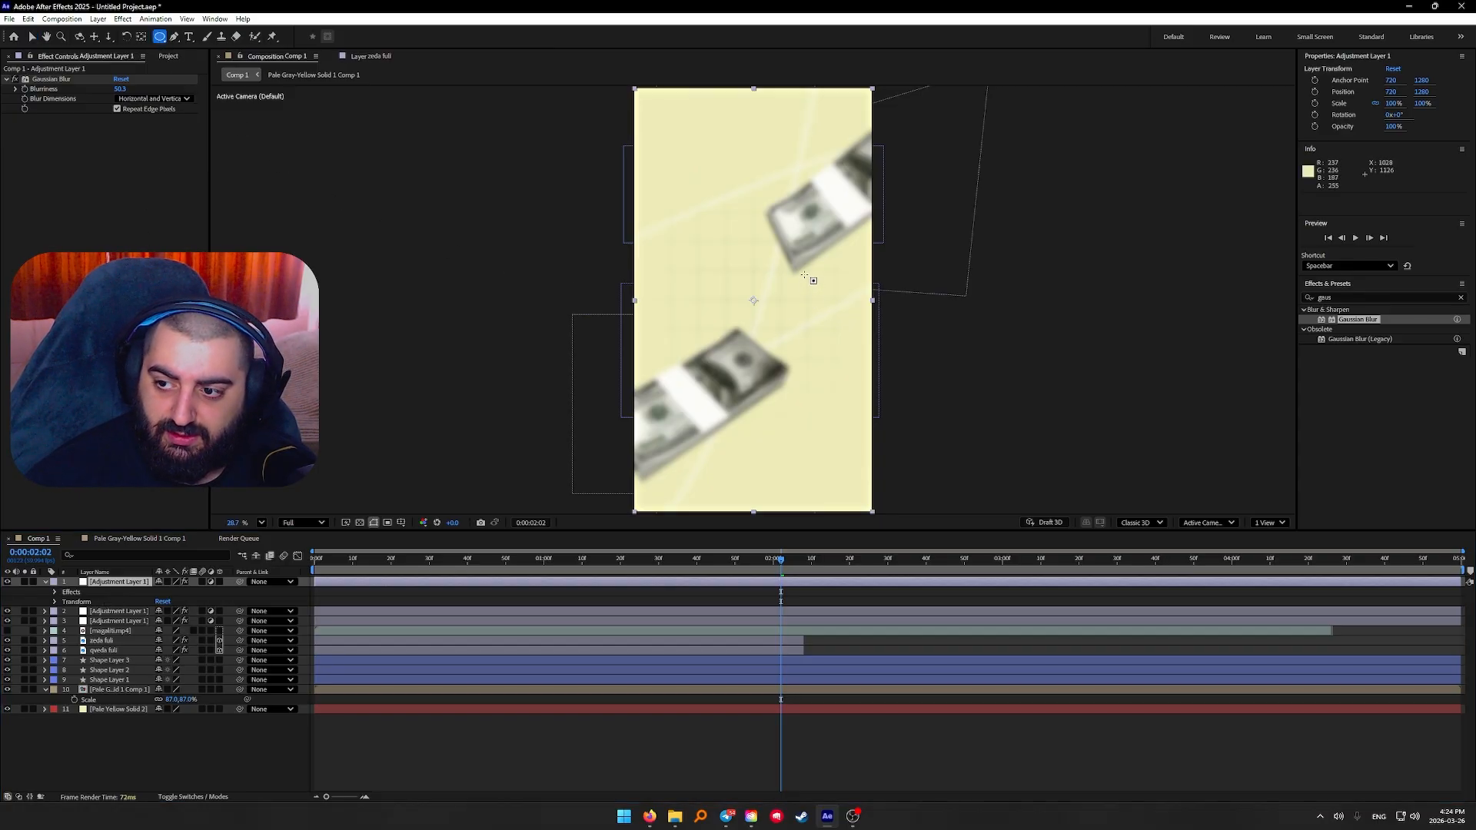
{"action": "left_click_drag", "start_coordinate": [800, 276], "coordinate": [861, 339]}
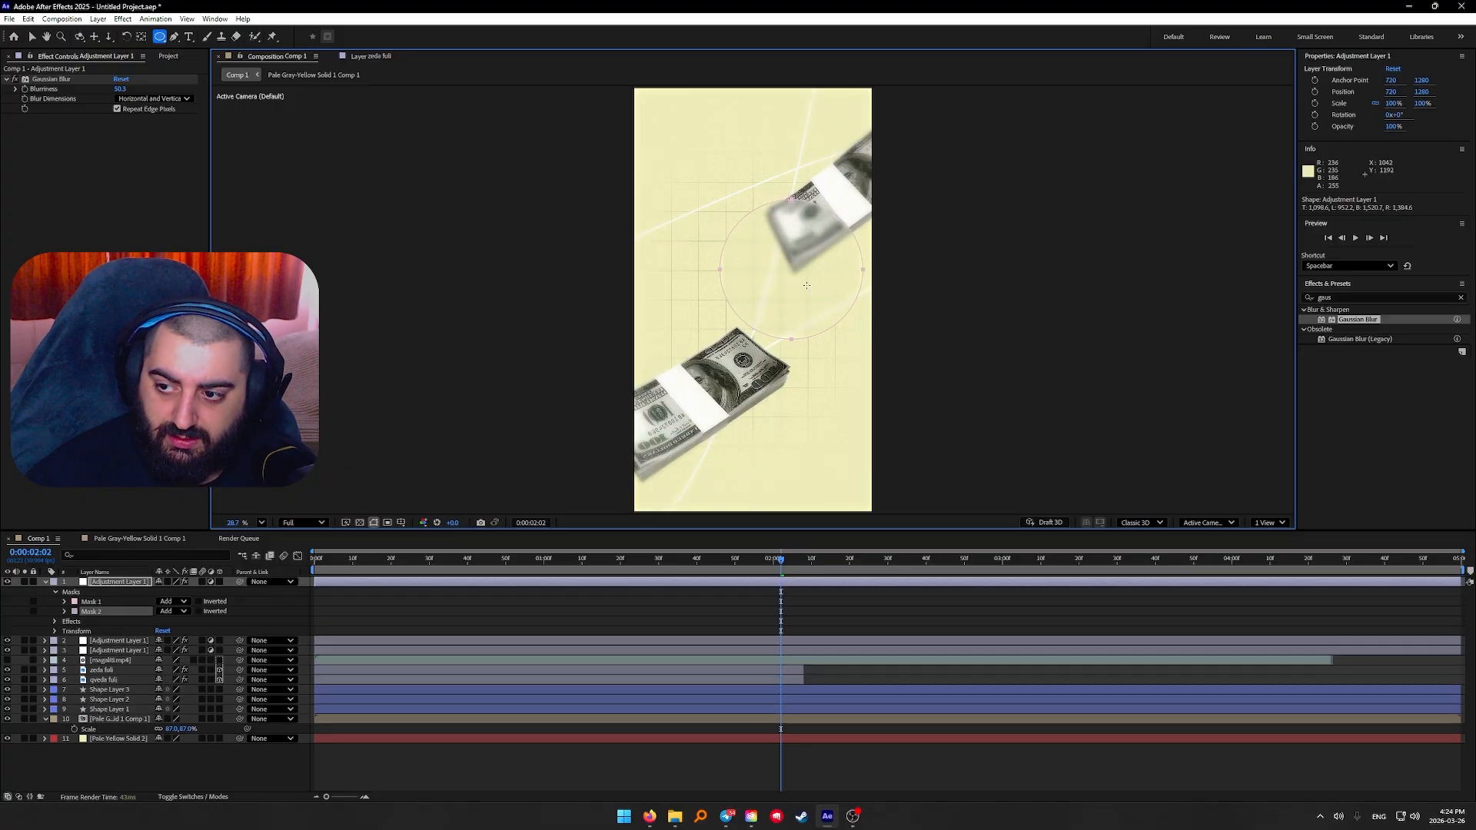
{"action": "key", "text": "v"}
{"action": "left_click_drag", "start_coordinate": [794, 273], "coordinate": [833, 331]}
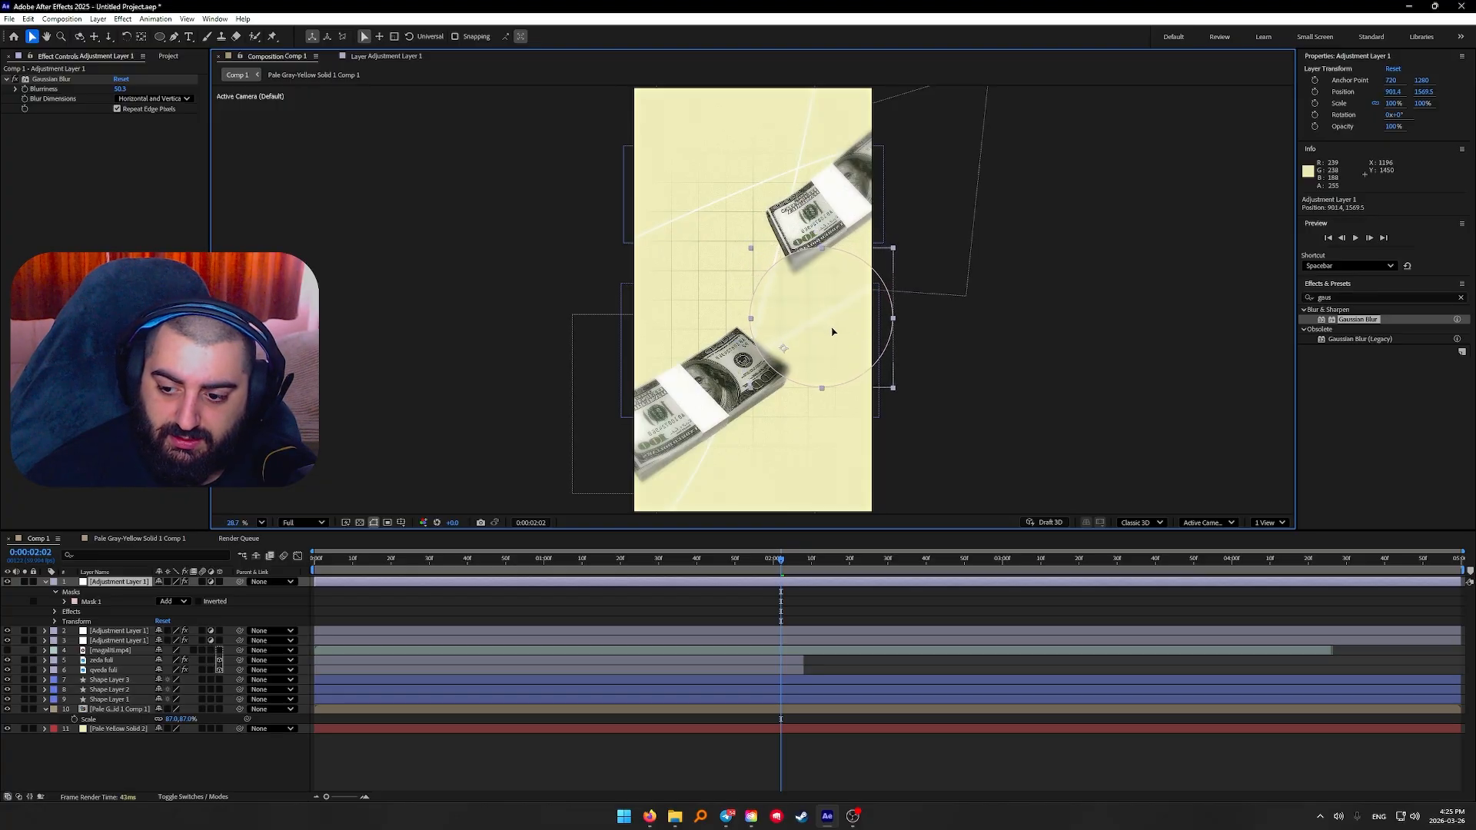
Set the circular mask's feather to 541 px to soften the blurred area
{"action": "left_click", "coordinate": [92, 601]}
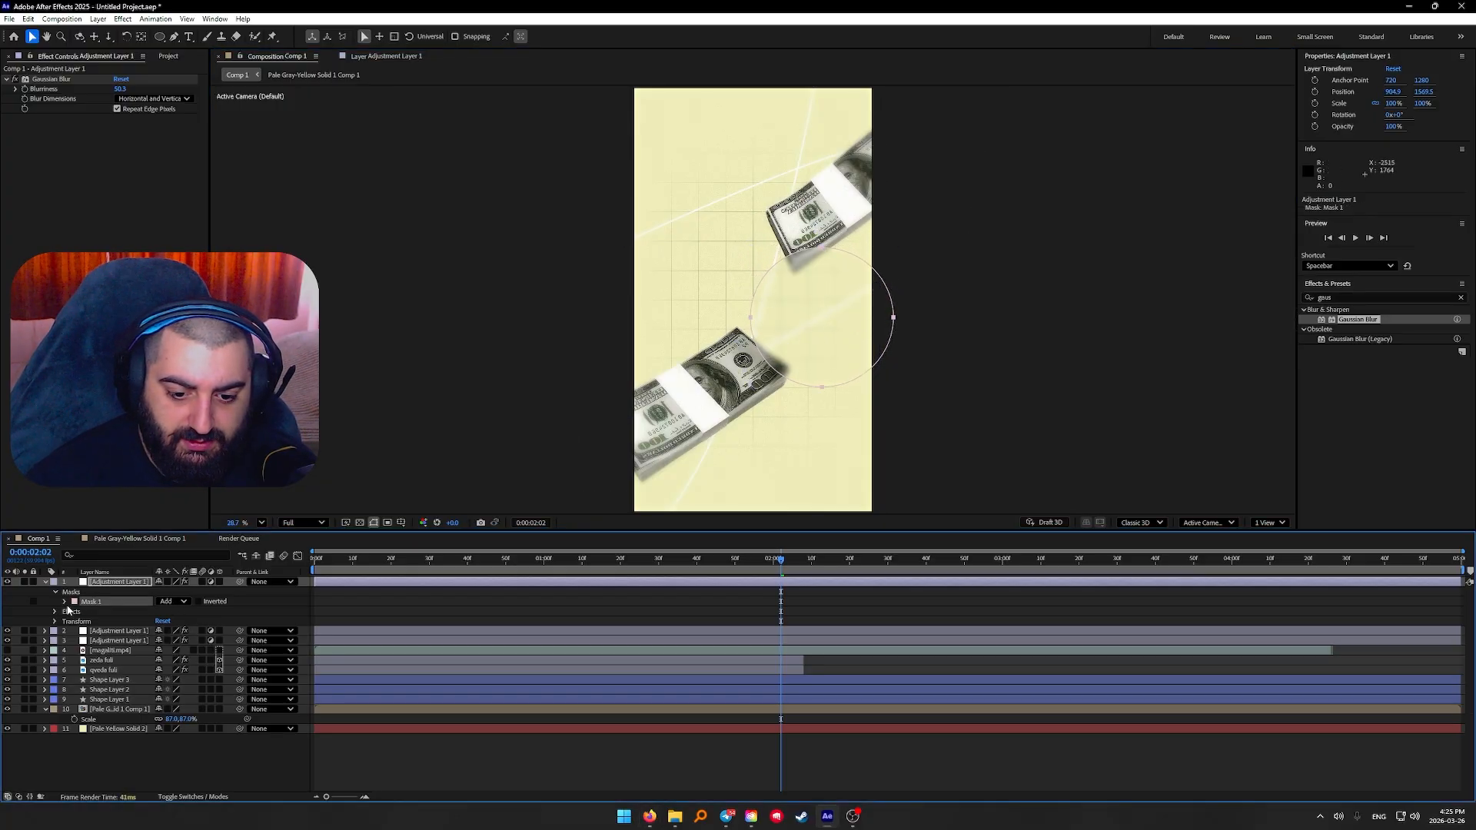
{"action": "left_click", "coordinate": [65, 602]}
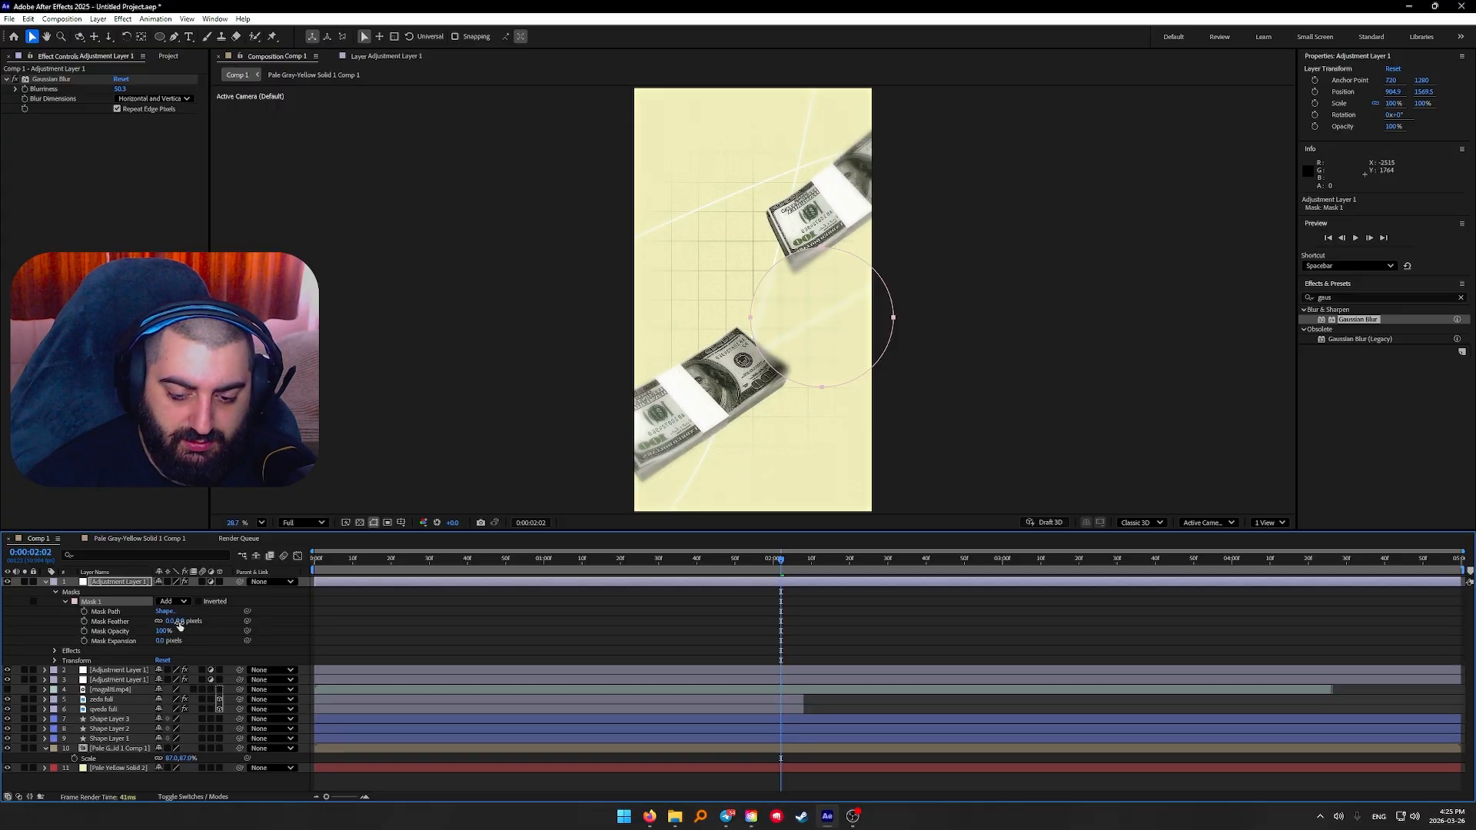
{"action": "left_click_drag", "start_coordinate": [179, 622], "coordinate": [297, 622]}
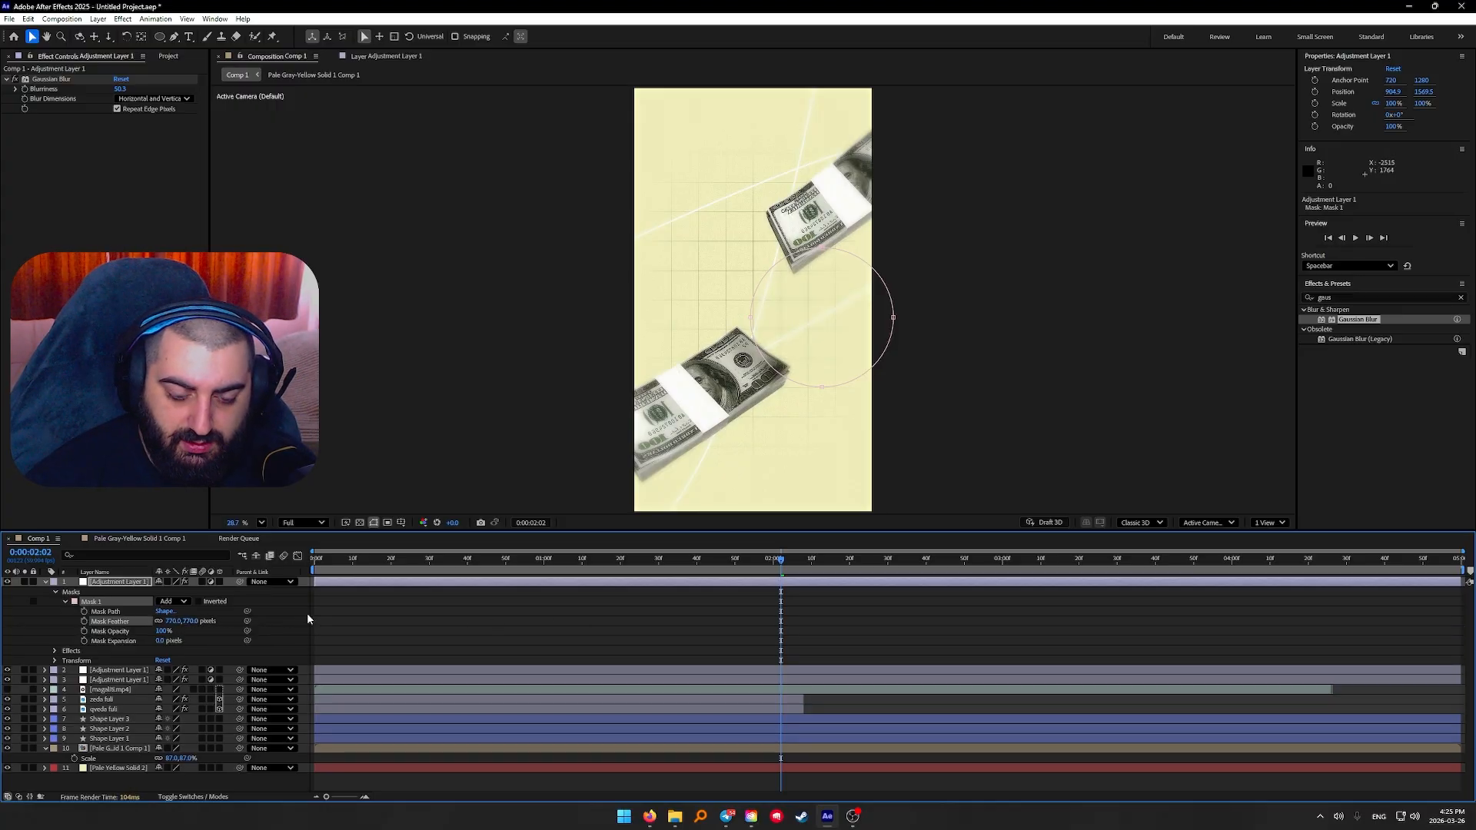
{"action": "left_click", "coordinate": [649, 816]}
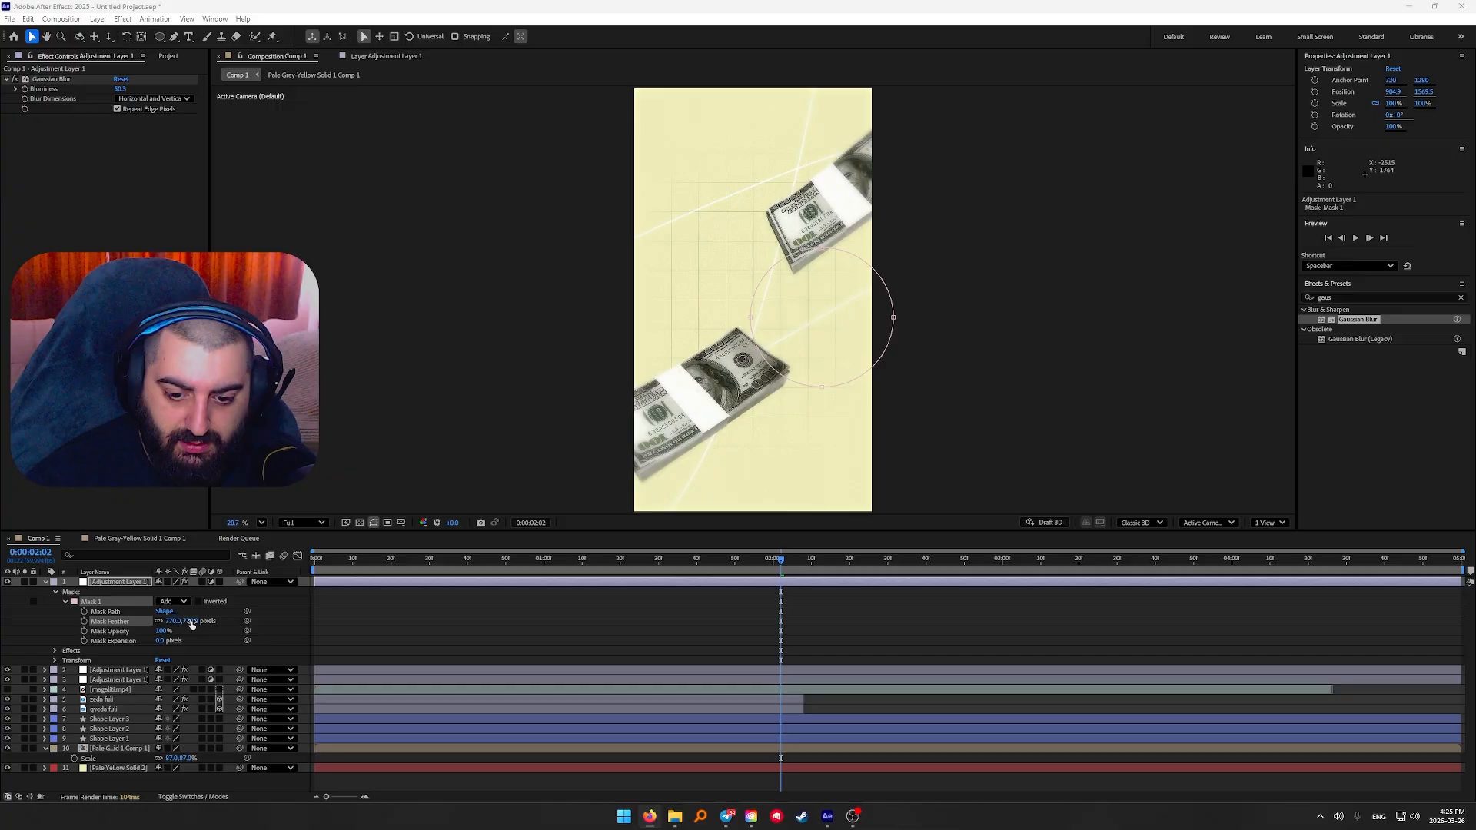
{"action": "left_click_drag", "start_coordinate": [192, 624], "coordinate": [213, 621]}
{"action": "mouse_move", "coordinate": [322, 621]}
{"action": "left_mouse_down"}
{"action": "mouse_move", "coordinate": [385, 622]}
{"action": "mouse_move", "coordinate": [303, 629]}
{"action": "left_mouse_up"}
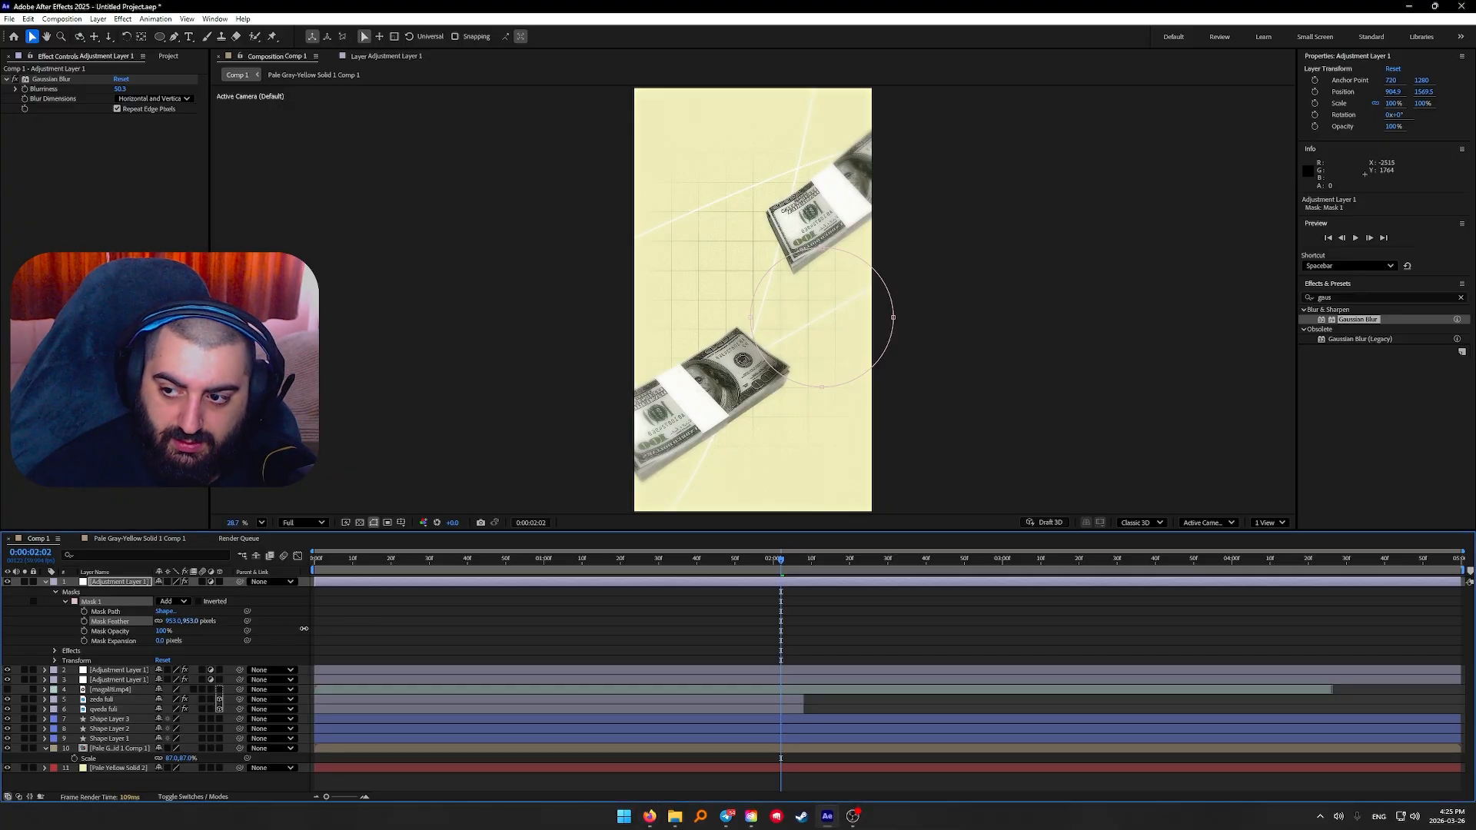
{"action": "left_click_drag", "start_coordinate": [5, 627], "coordinate": [99, 626]}
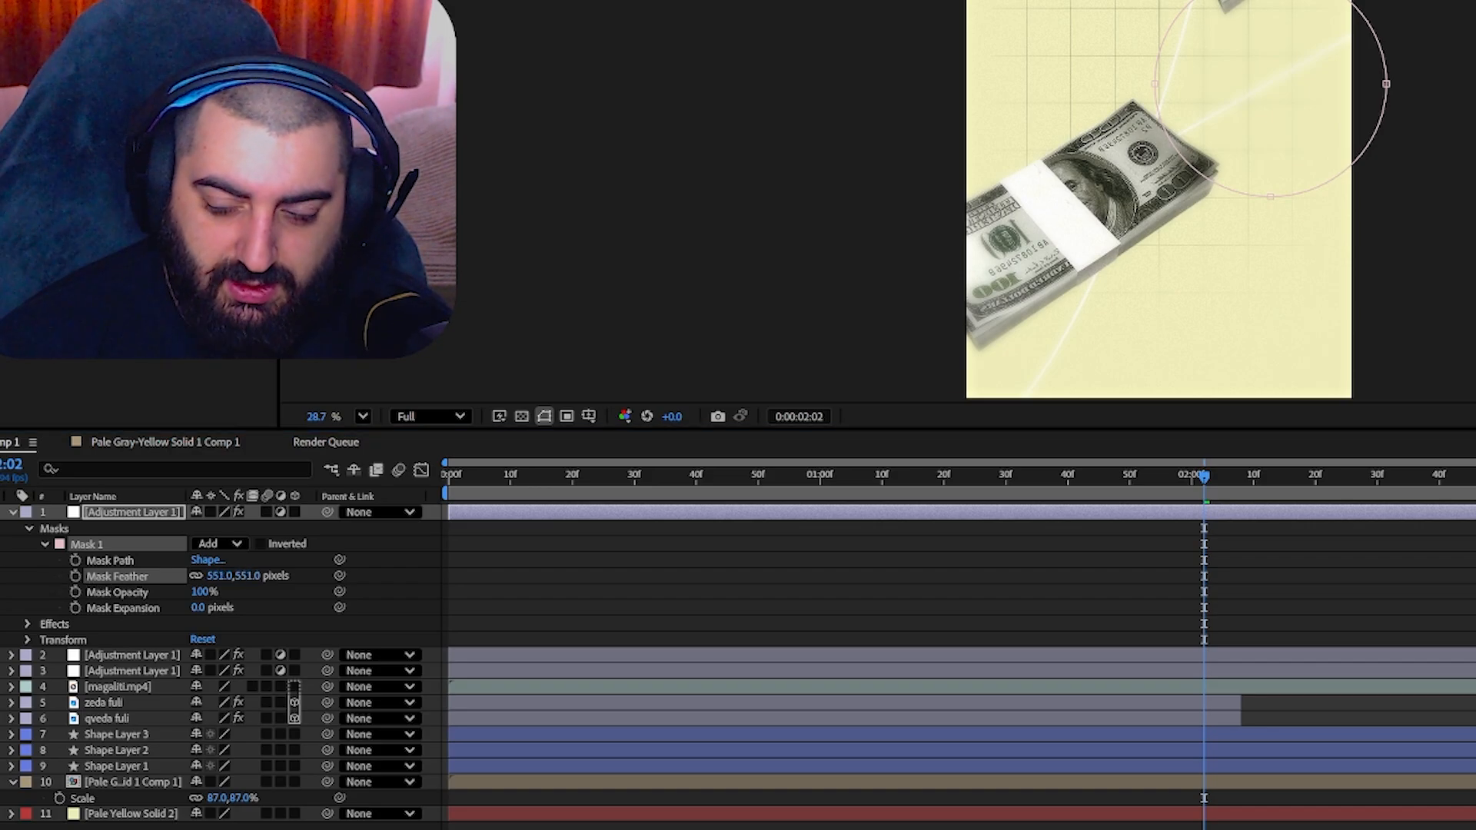
{"action": "left_click_drag", "start_coordinate": [223, 585], "coordinate": [207, 586]}
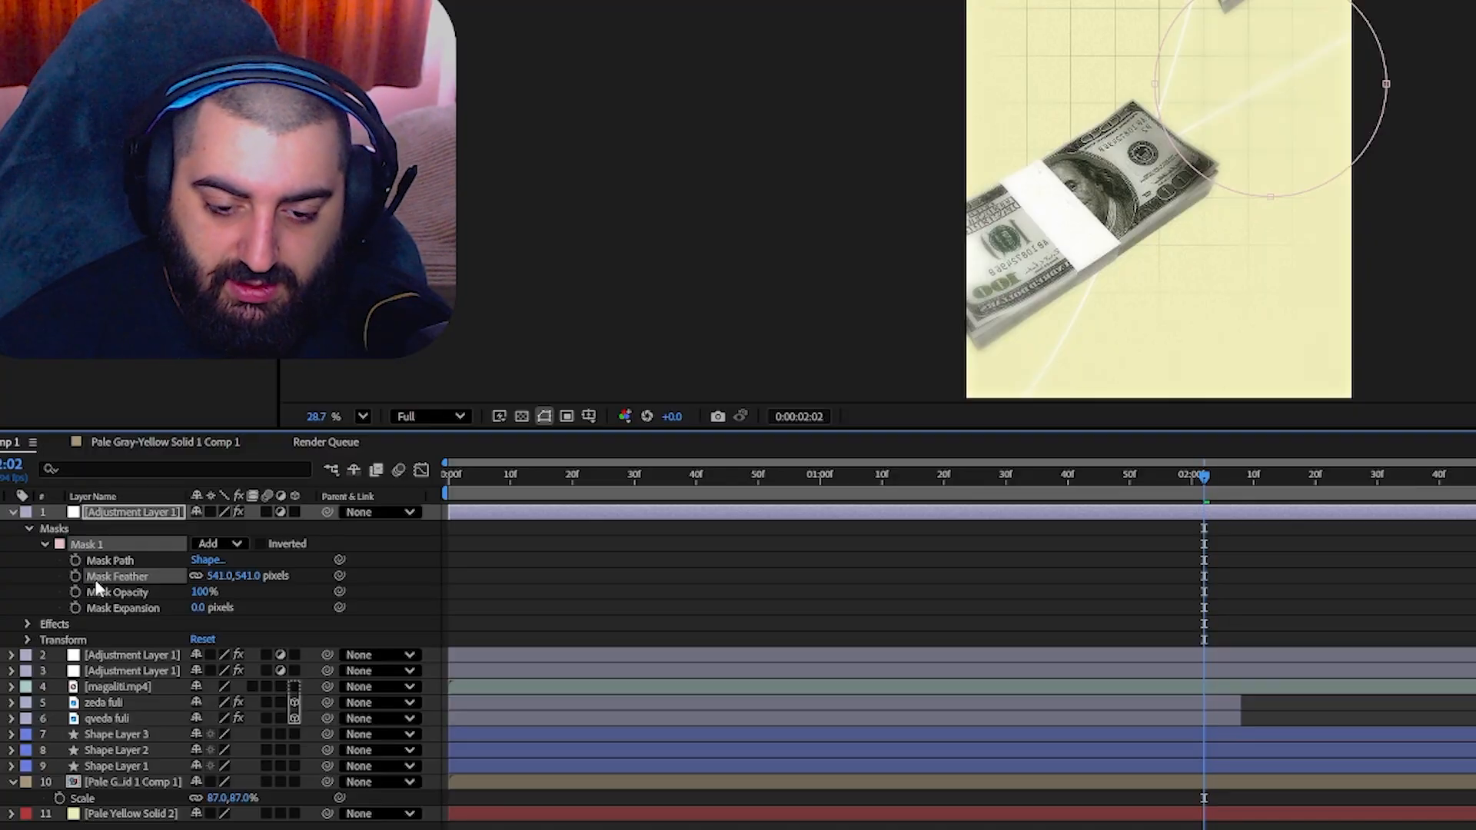
Set the opacity of the blur layer with the circular mask to 40%
{"action": "left_click", "coordinate": [28, 639]}
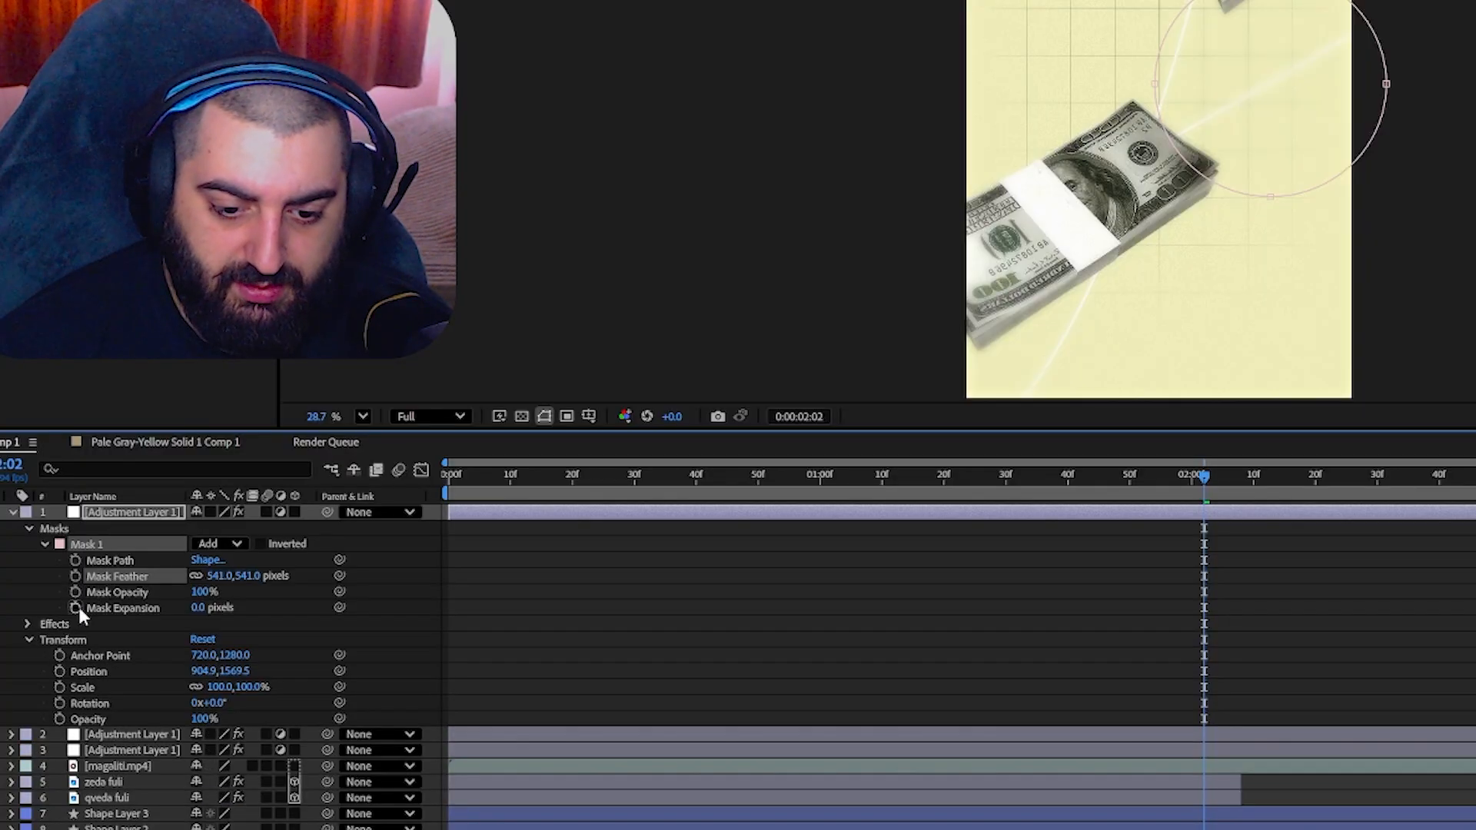
{"action": "scroll", "coordinate": [190, 651], "scroll_direction": "down", "scroll_amount": 2}
{"action": "left_click", "coordinate": [203, 669]}
{"action": "type", "text": "50"}
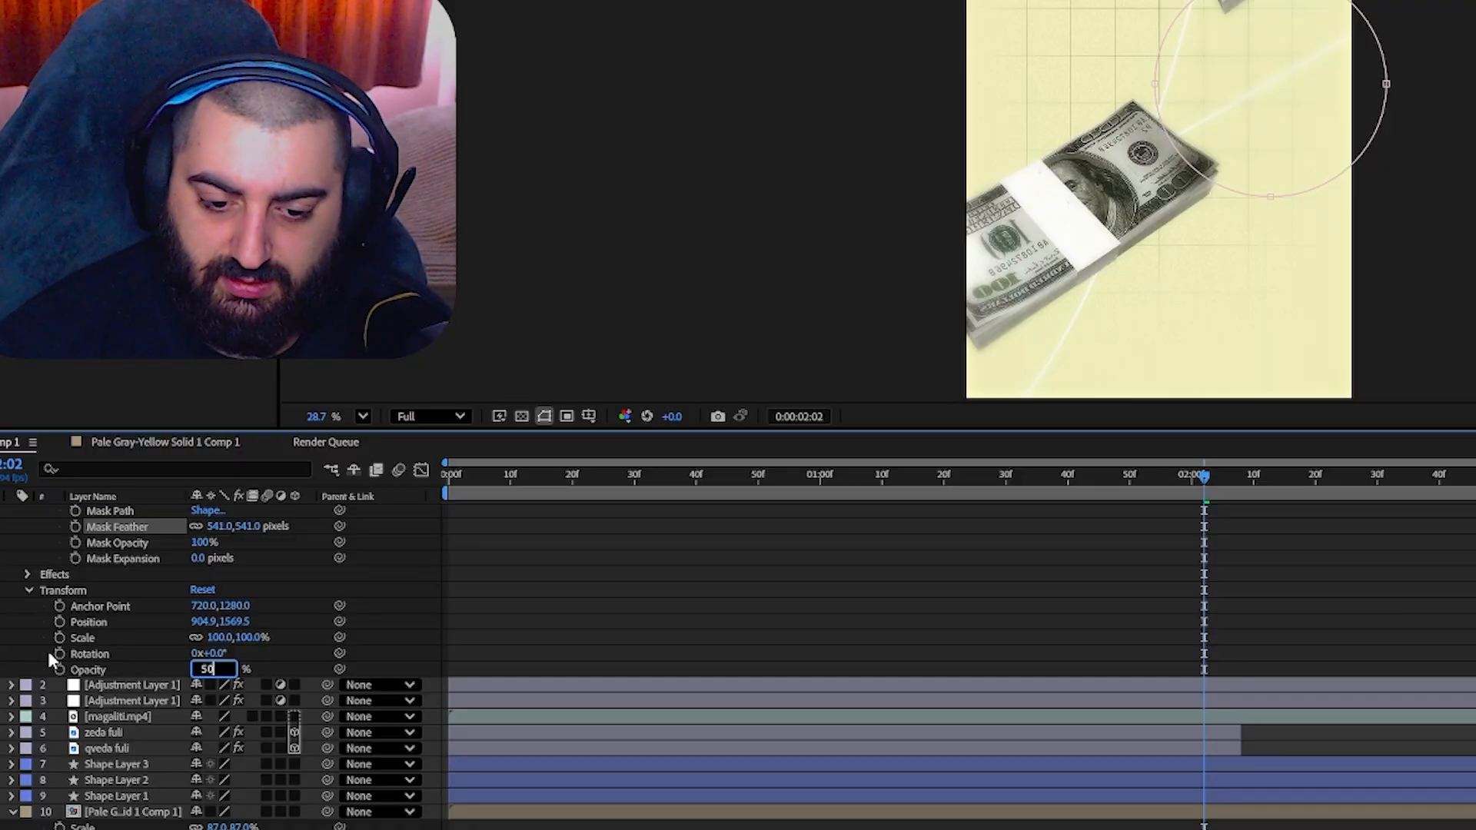
{"action": "key", "text": "Return"}
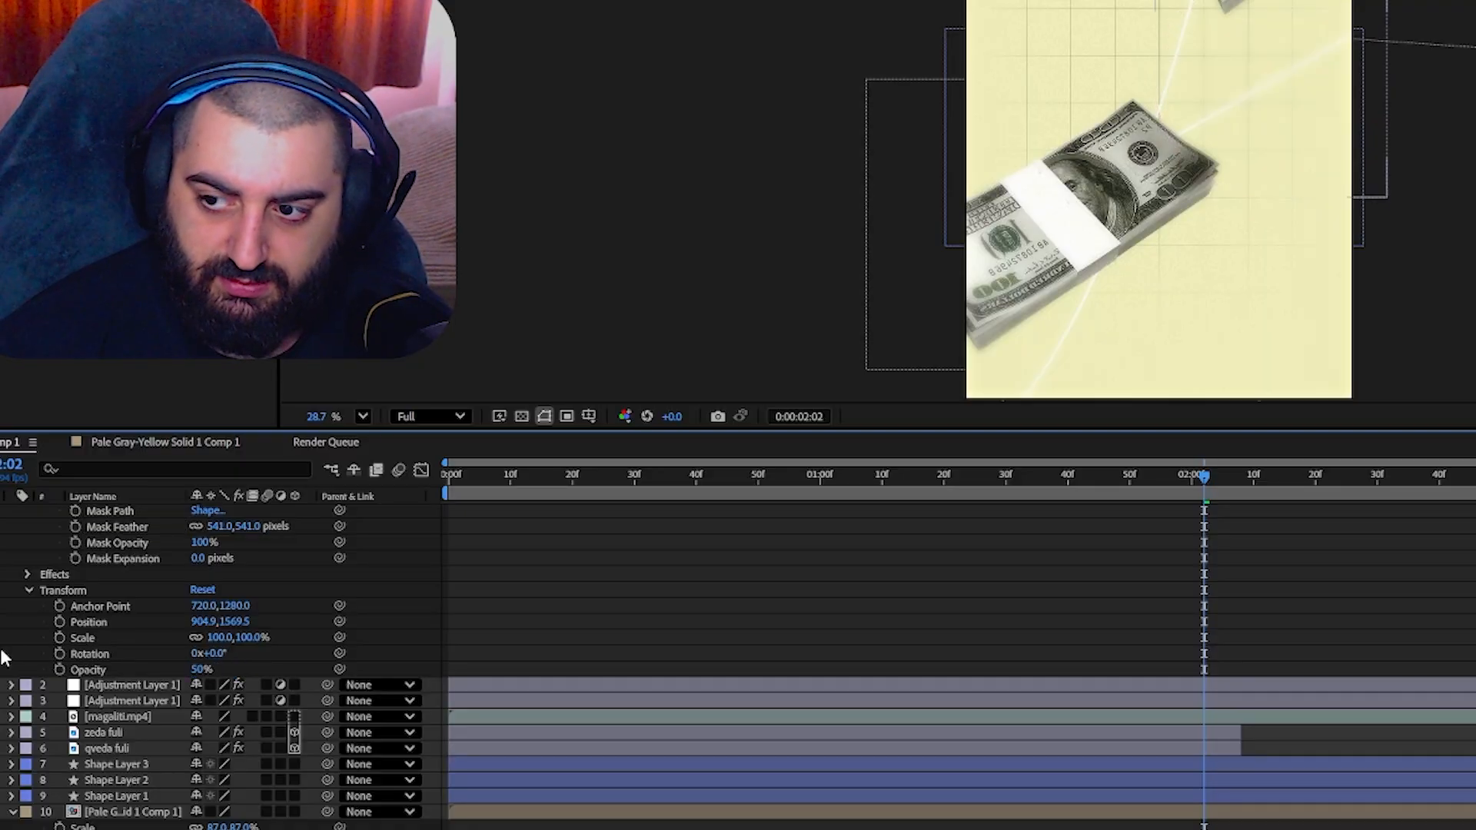
{"action": "left_click_drag", "start_coordinate": [209, 674], "coordinate": [198, 675]}
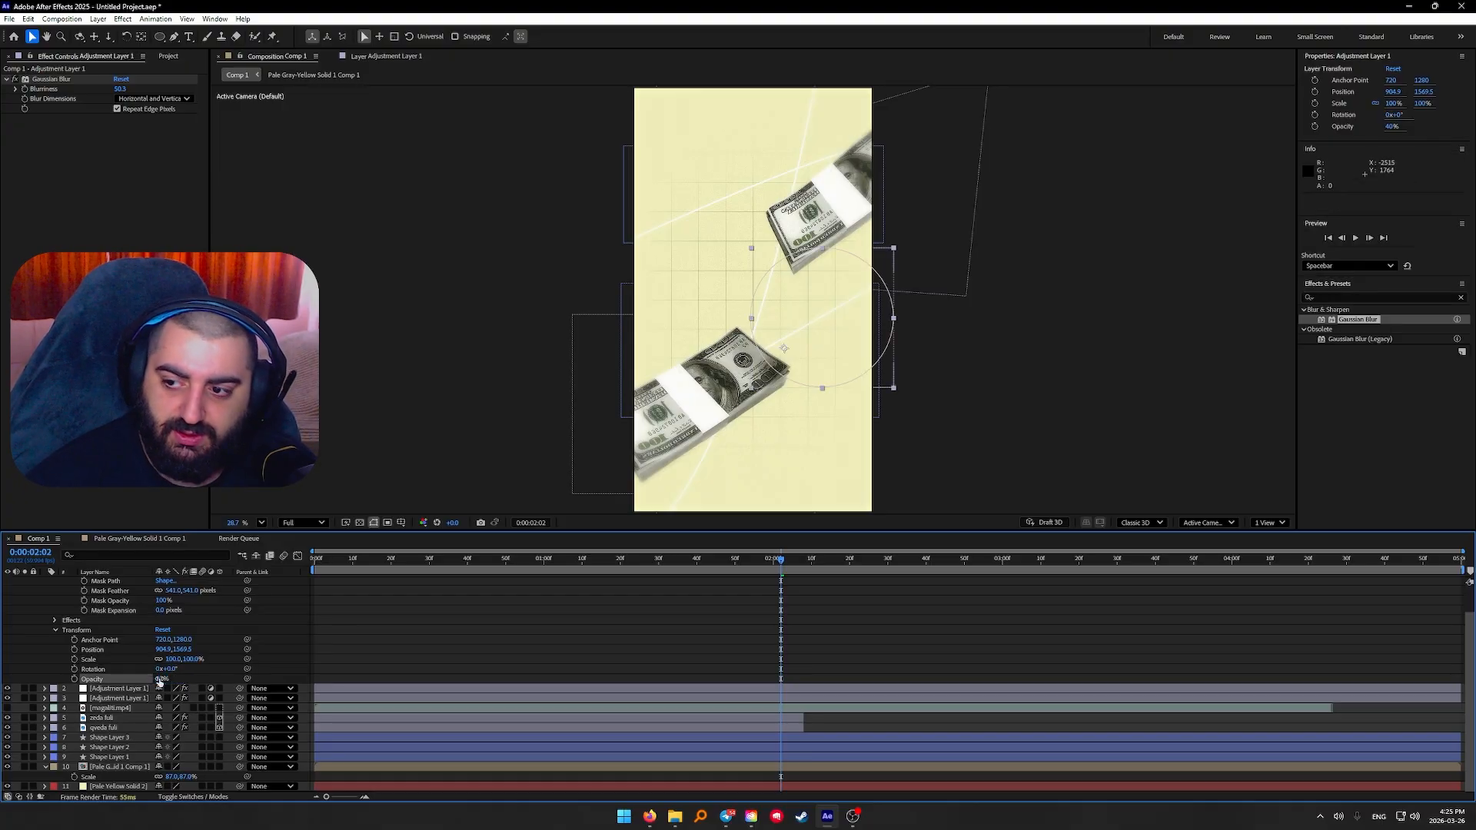
{"action": "left_click", "coordinate": [649, 816]}
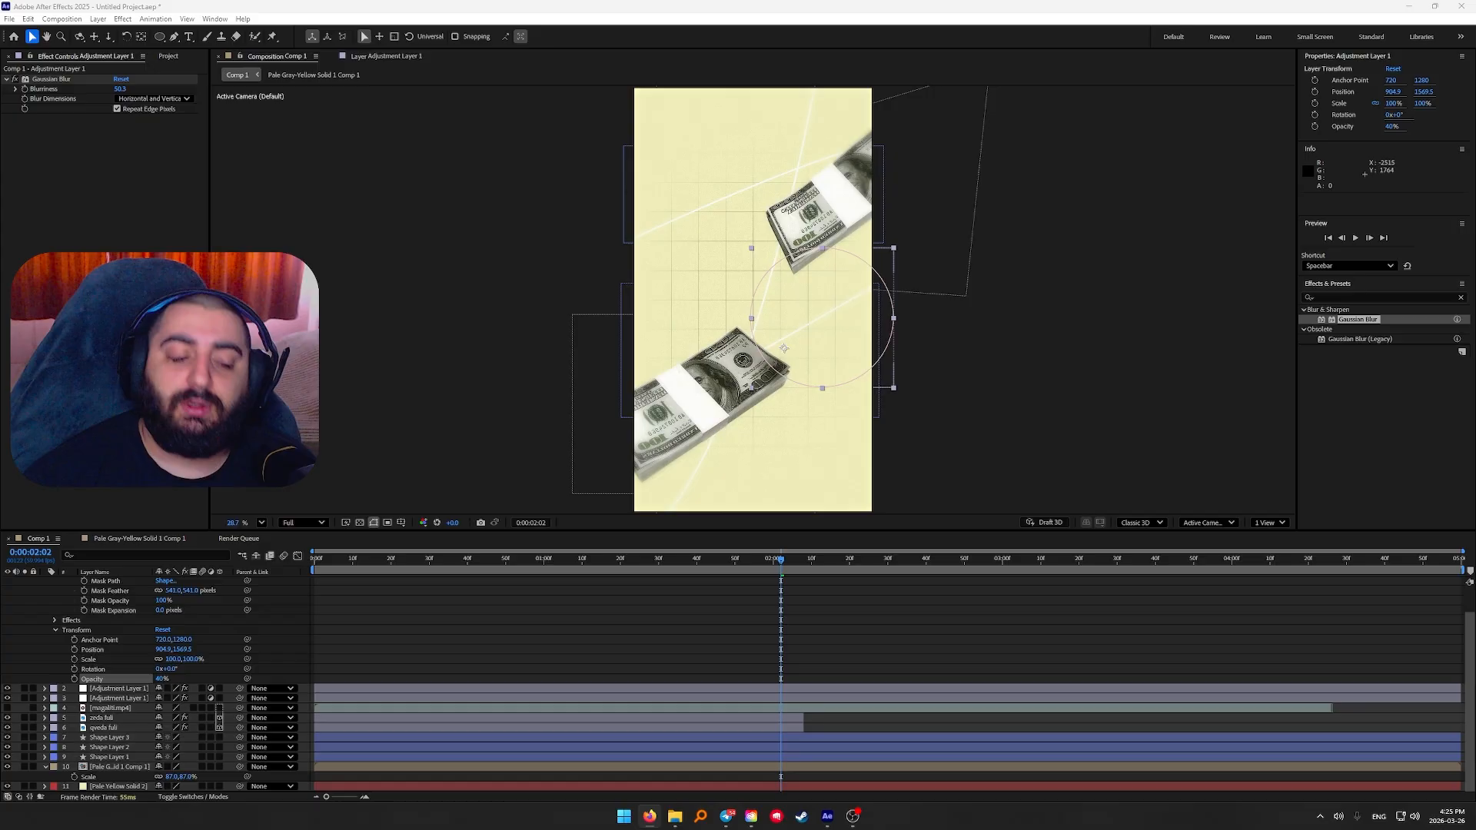
{"action": "scroll", "coordinate": [513, 595], "scroll_direction": "up", "scroll_amount": 1}
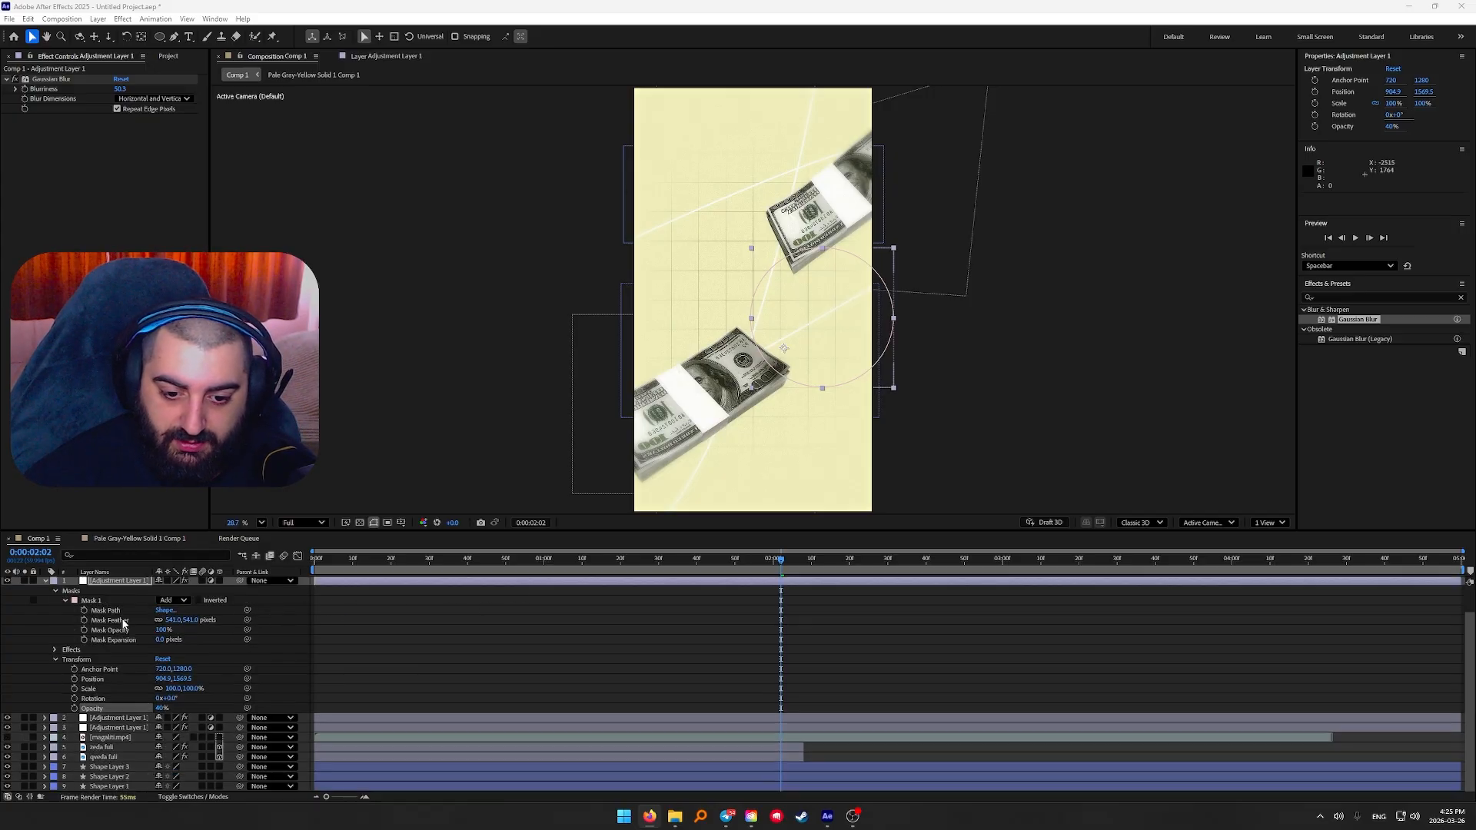
Collapse the blur layer's properties and move the magaliti.mp4 reference layer to the top of the layer stack
{"action": "left_click", "coordinate": [45, 582]}
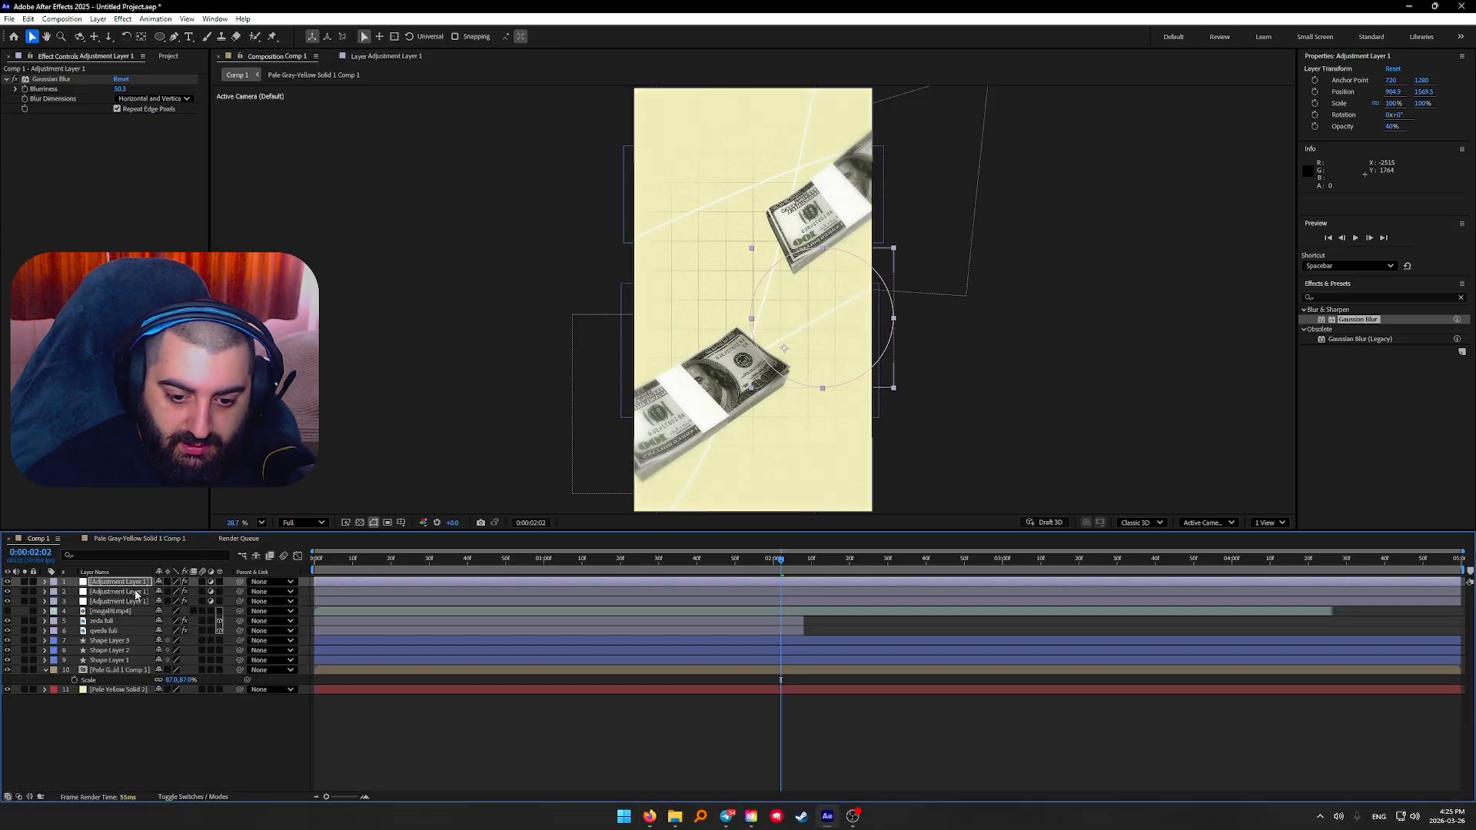
{"action": "left_click_drag", "start_coordinate": [112, 611], "coordinate": [117, 582]}
{"action": "left_click", "coordinate": [127, 725]}
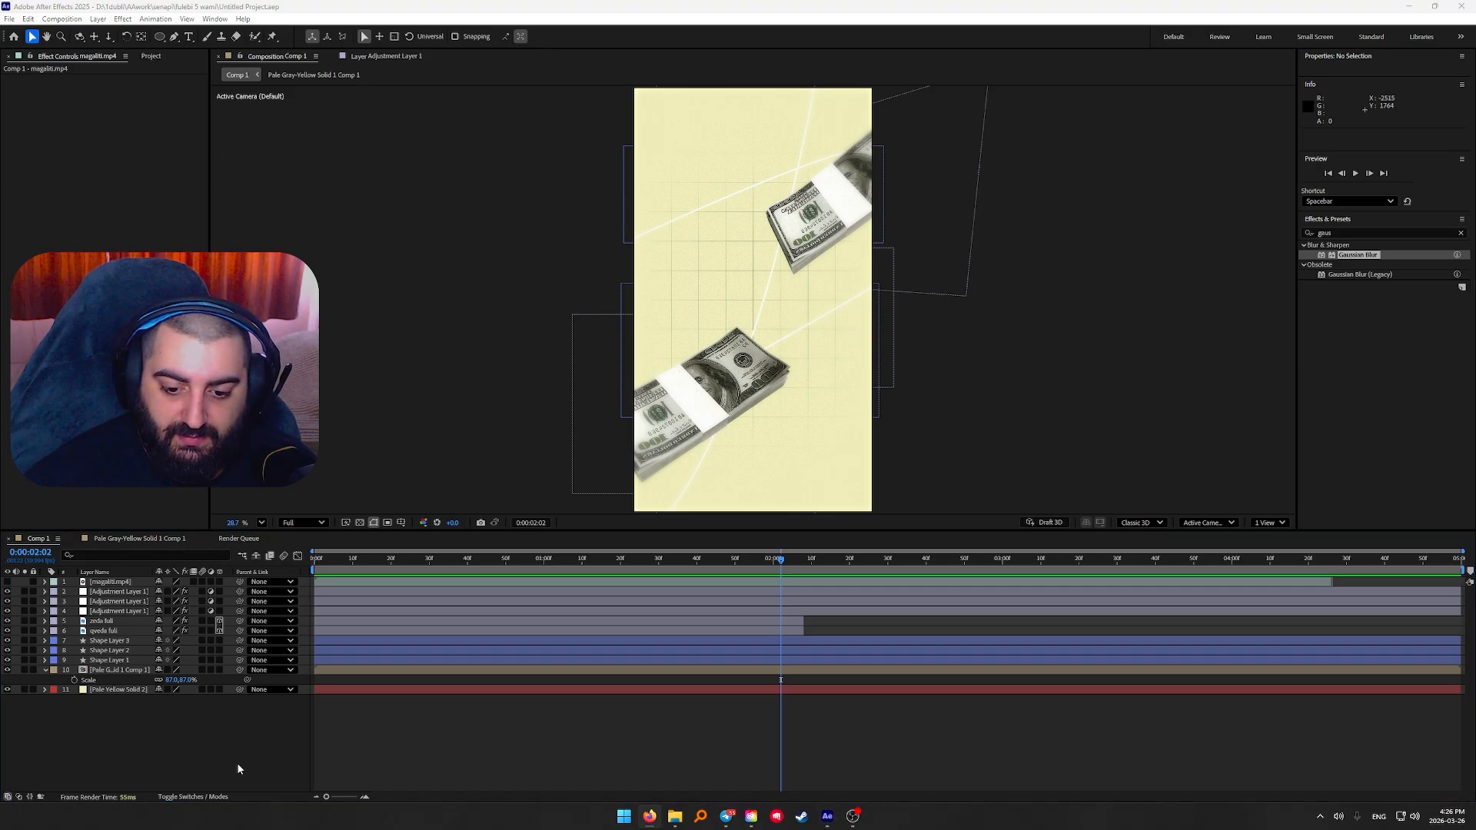
{"action": "left_click", "coordinate": [88, 722]}
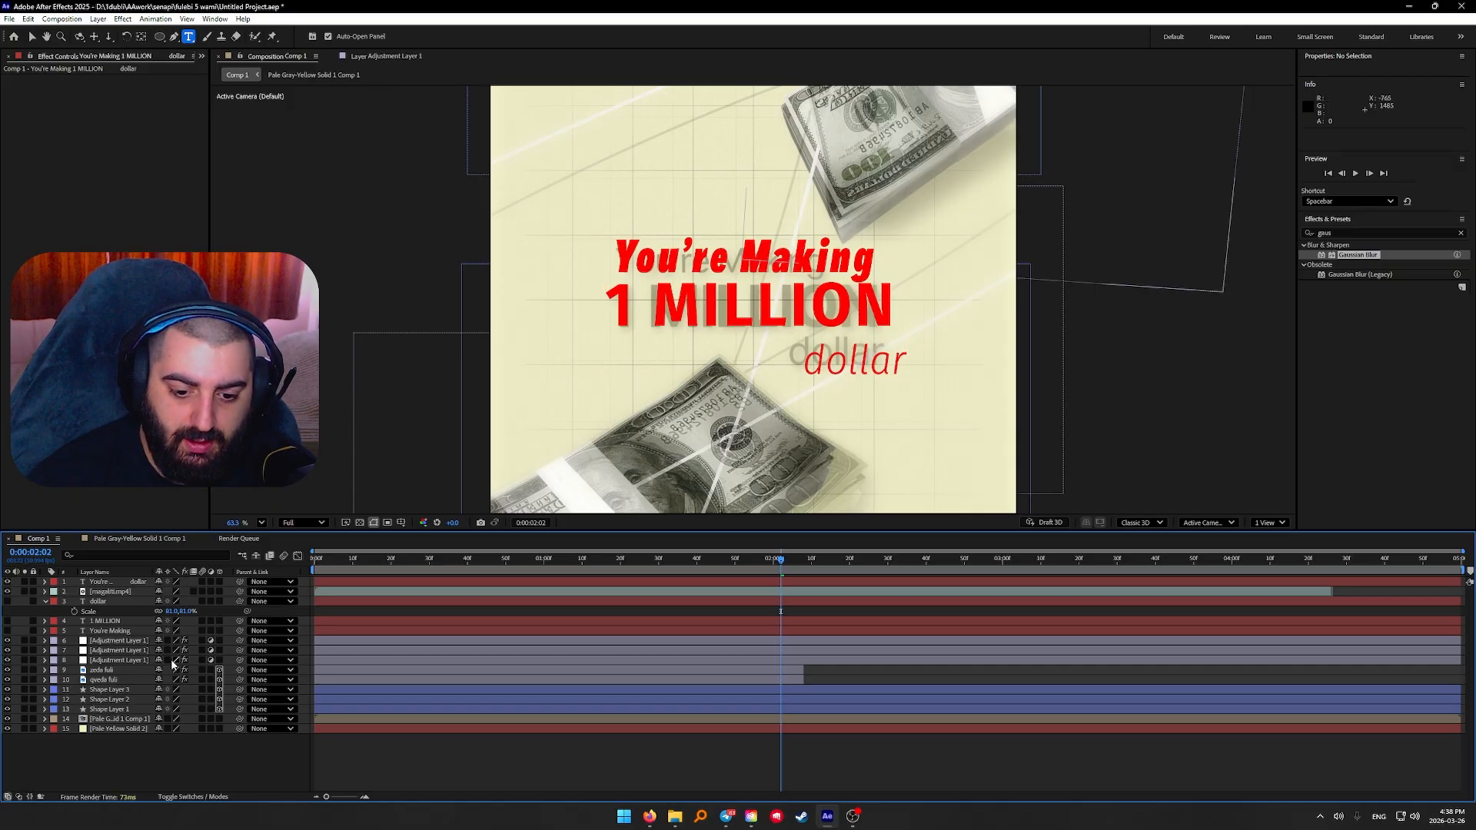
Delete the three separate hidden text layers "You're Making", "1 MILLION" and "dollar"
{"action": "left_click", "coordinate": [113, 622]}
{"action": "left_click", "coordinate": [106, 629]}
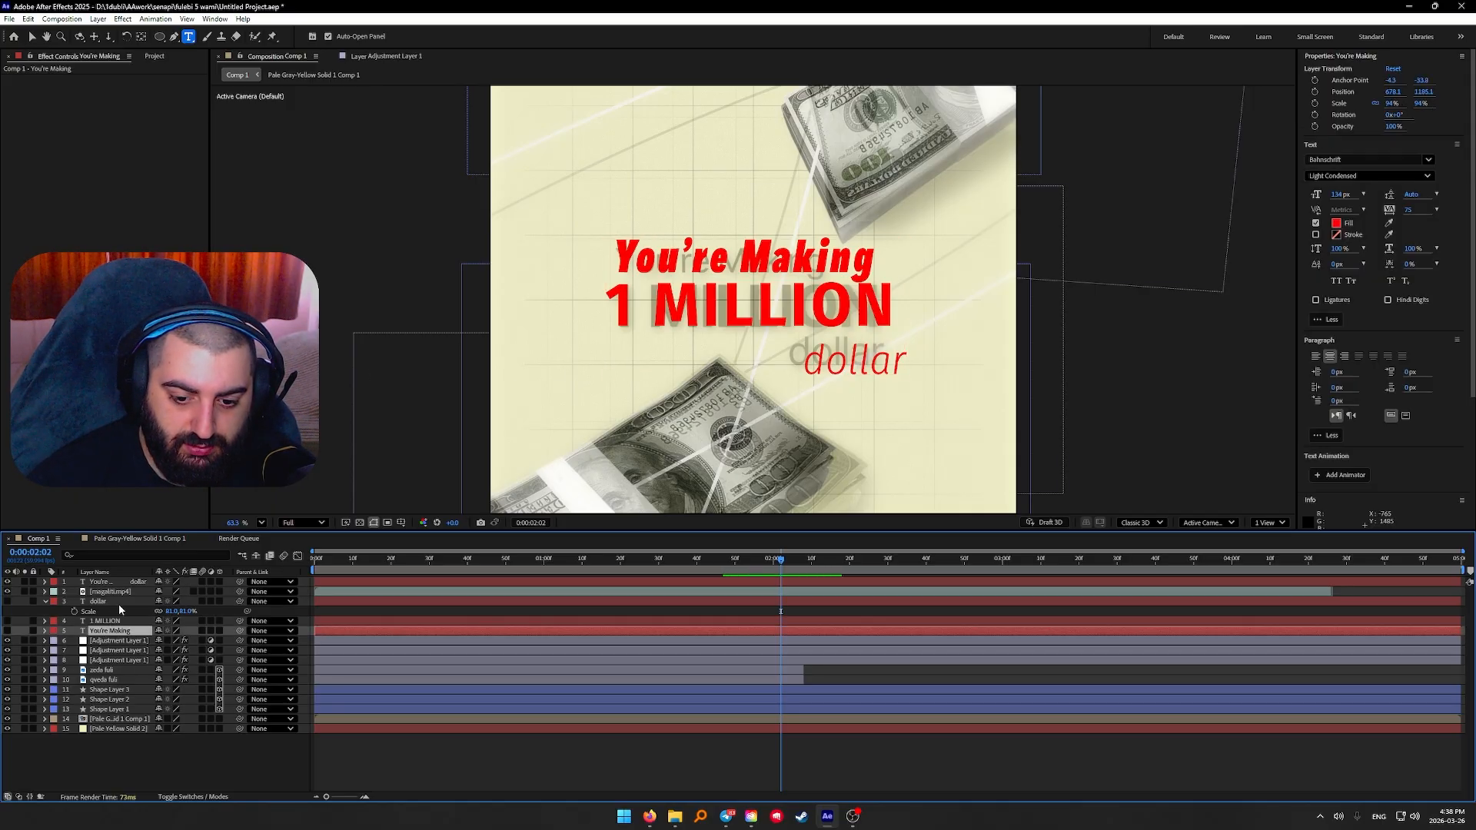
{"action": "left_click", "coordinate": [119, 603], "text": "shift"}
{"action": "key", "text": "Delete"}
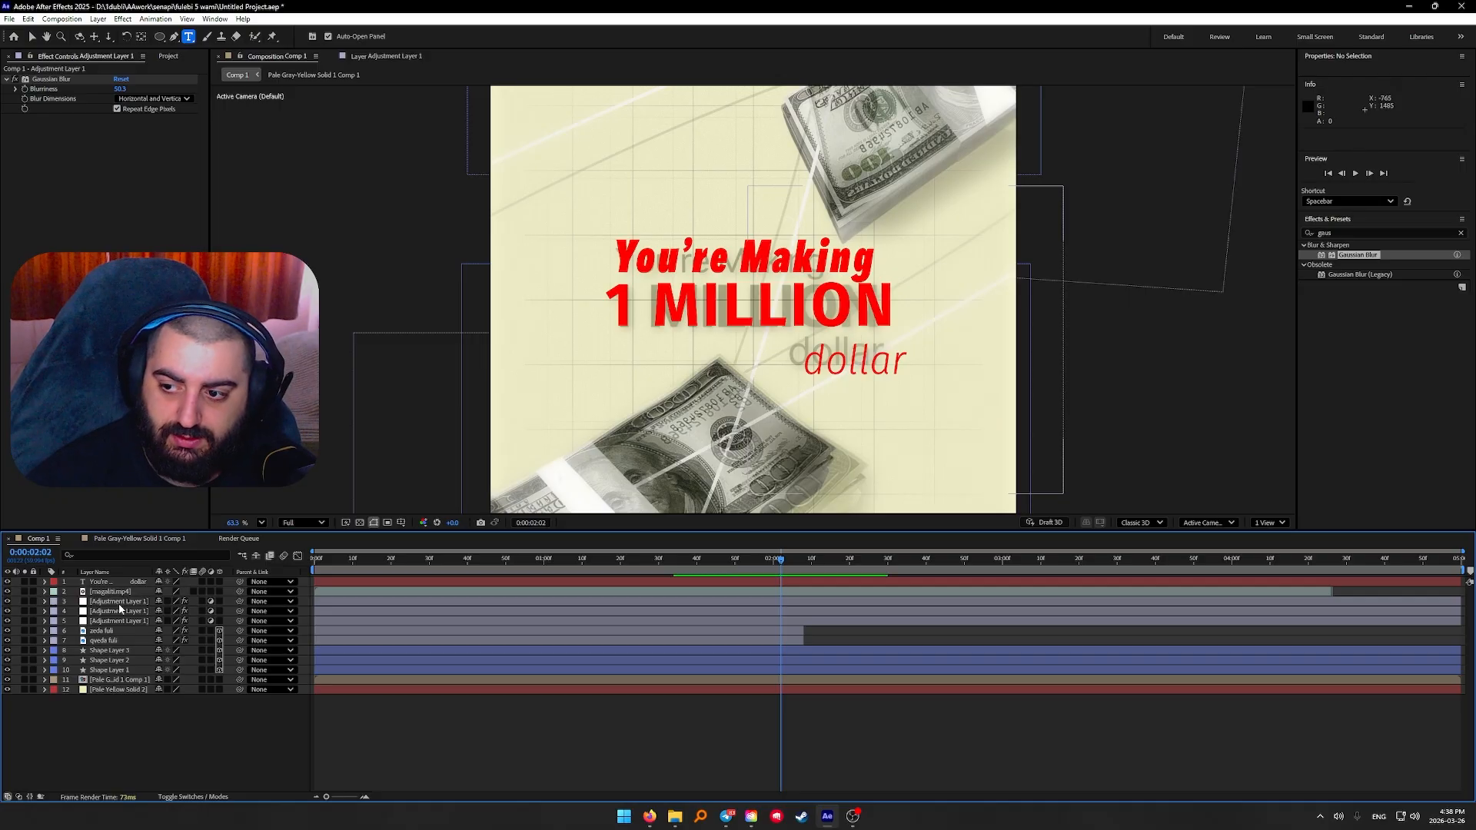
Select the word "dollar" in the combined text layer and set its leading to 18 px
{"action": "left_click", "coordinate": [885, 363]}
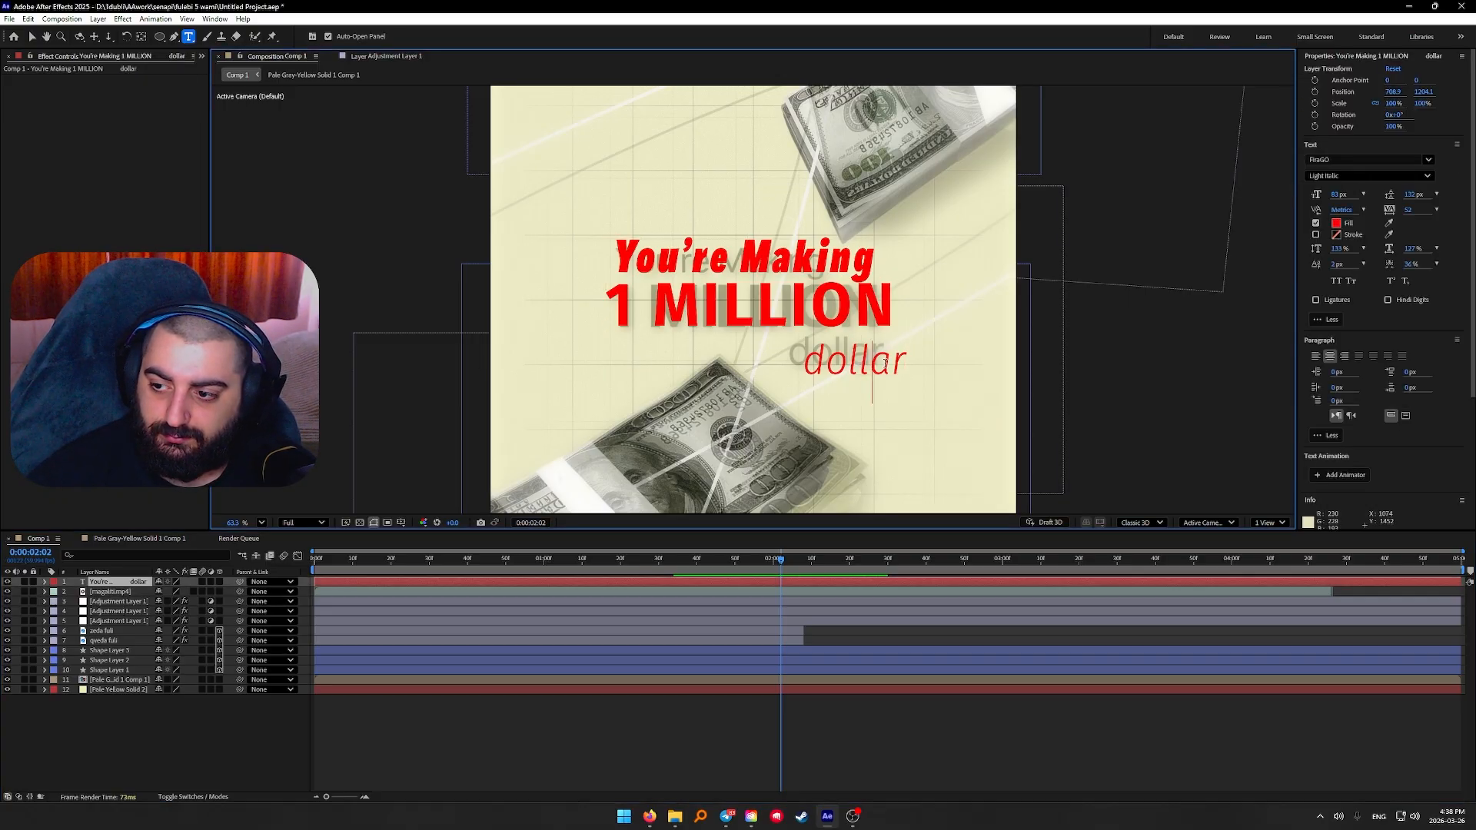
{"action": "left_click_drag", "start_coordinate": [894, 361], "coordinate": [805, 368]}
{"action": "left_click_drag", "start_coordinate": [1413, 195], "coordinate": [1357, 194]}
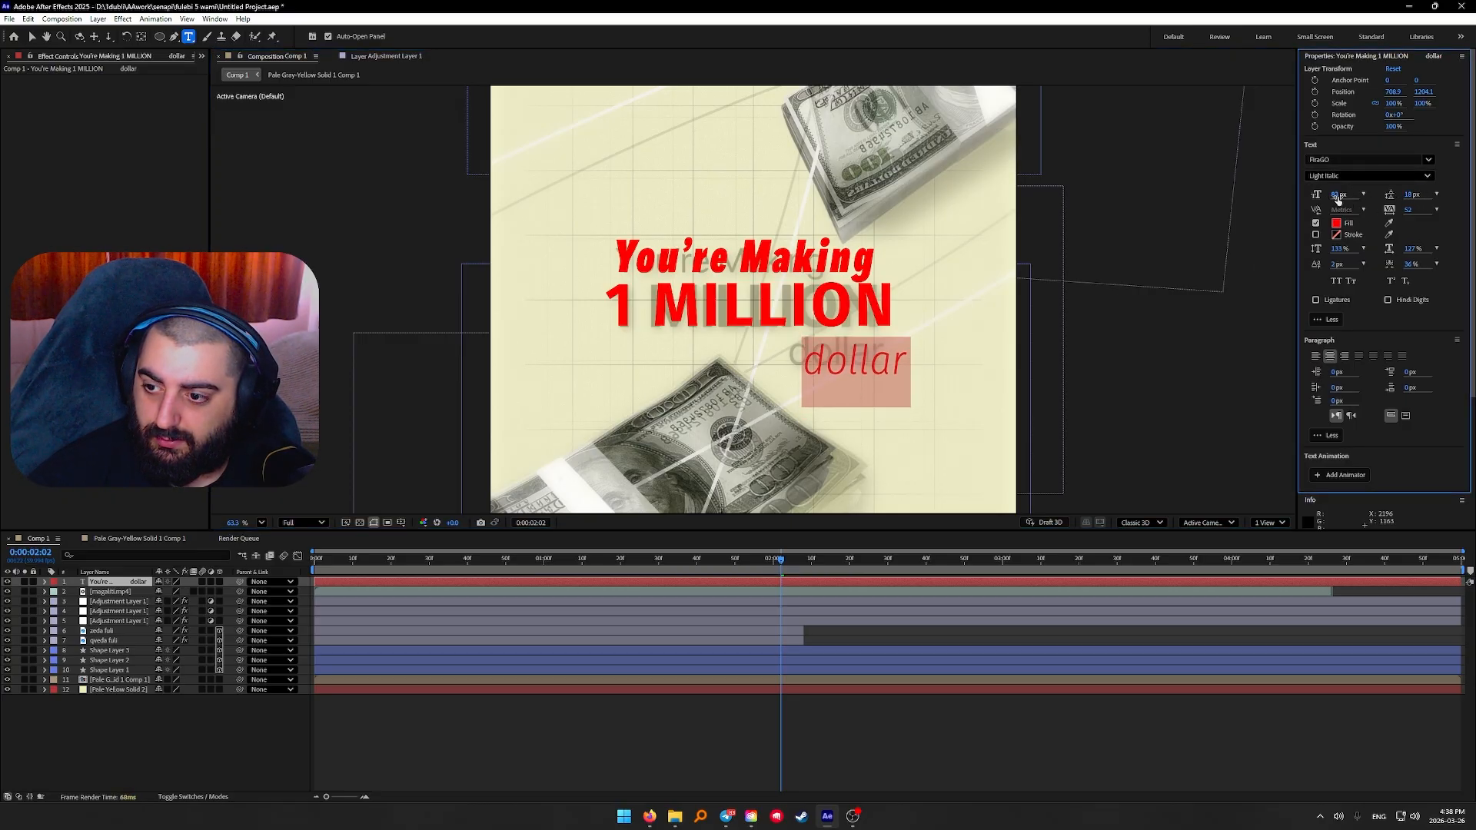
Reselect the word "dollar" in the combined text layer and set its leading to 126 px
{"action": "key", "text": "Left"}
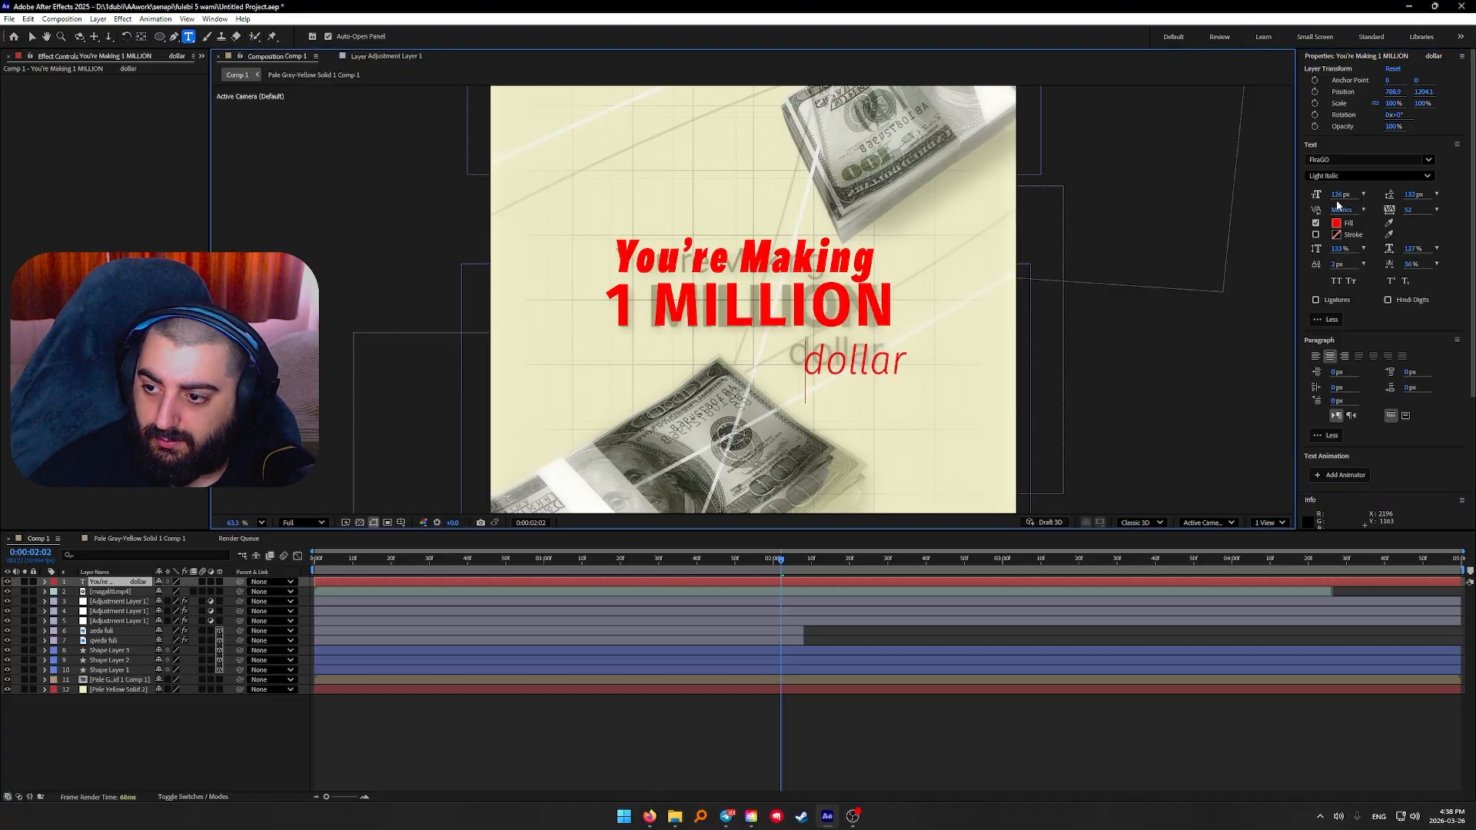
{"action": "key", "text": "Left"}
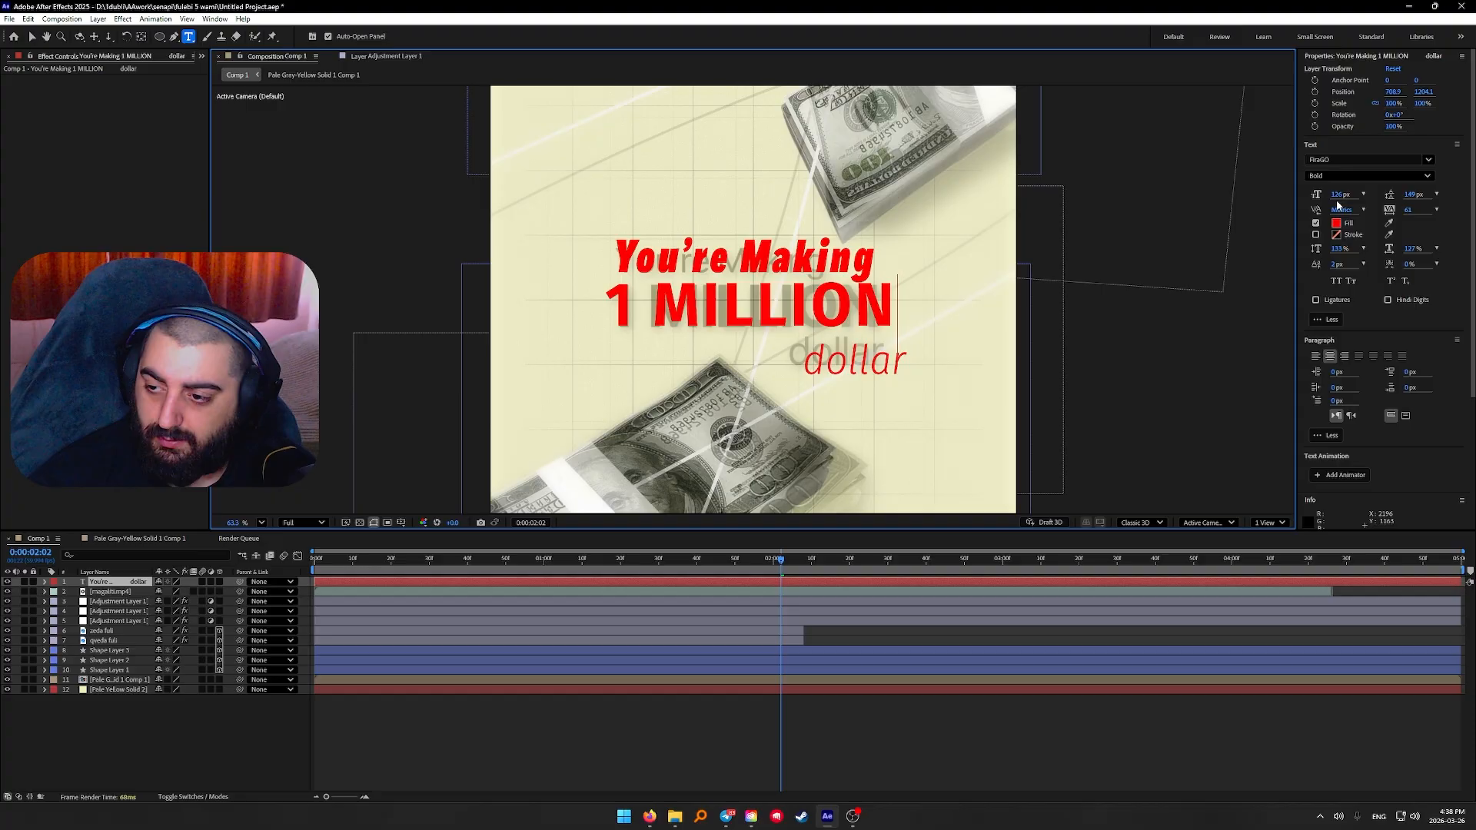
{"action": "left_click", "coordinate": [891, 359]}
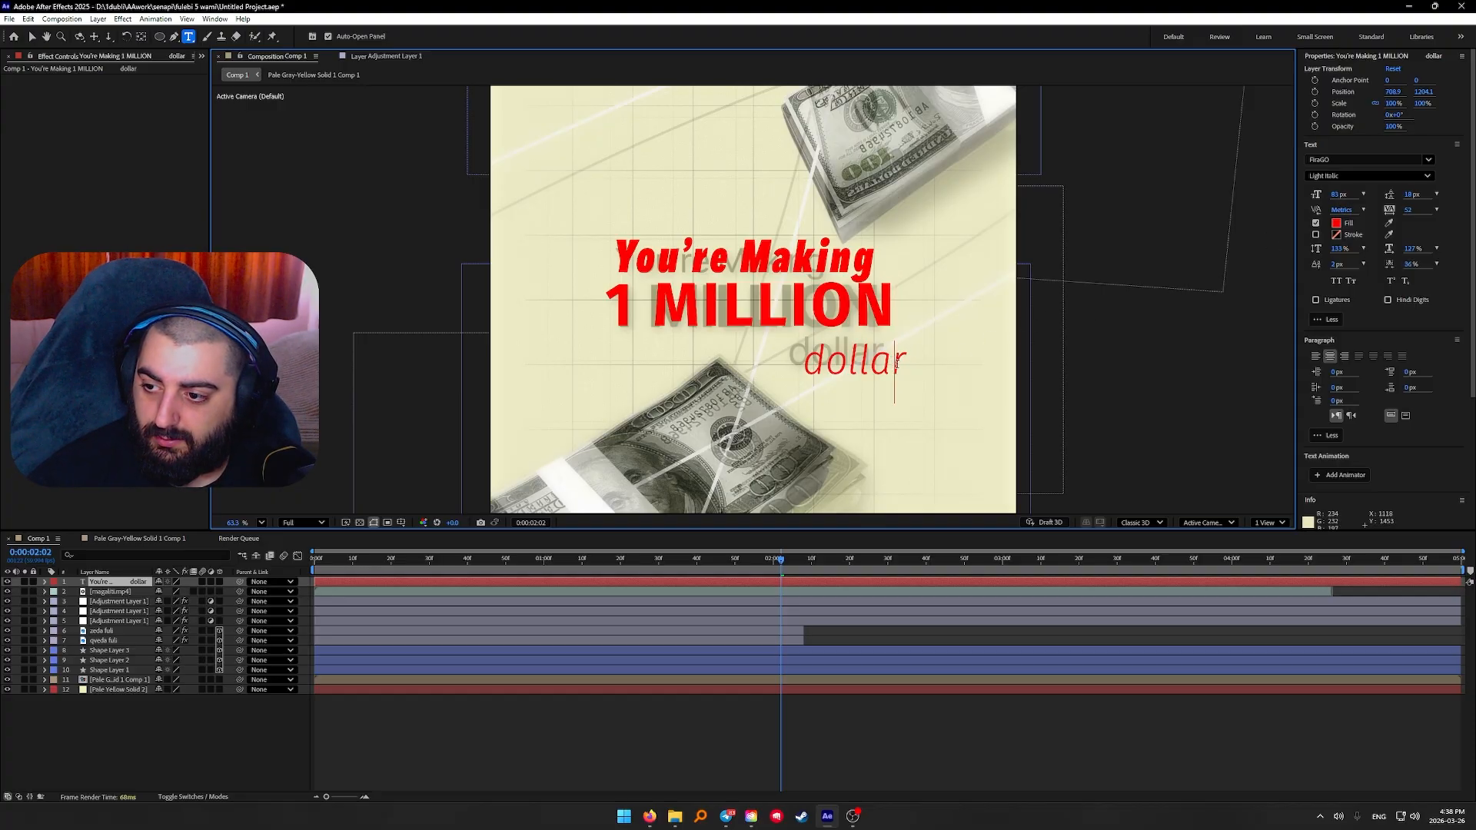
{"action": "key", "text": "shift+Left"}
{"action": "key", "text": "shift+Left"}
{"action": "key", "text": "shift+Left"}
{"action": "key", "text": "Right"}
{"action": "key", "text": "shift+Left"}
{"action": "key", "text": "shift+Left"}
{"action": "key", "text": "shift+Left"}
{"action": "key", "text": "shift+Left"}
{"action": "key", "text": "shift+Left"}
{"action": "key", "text": "shift+Left"}
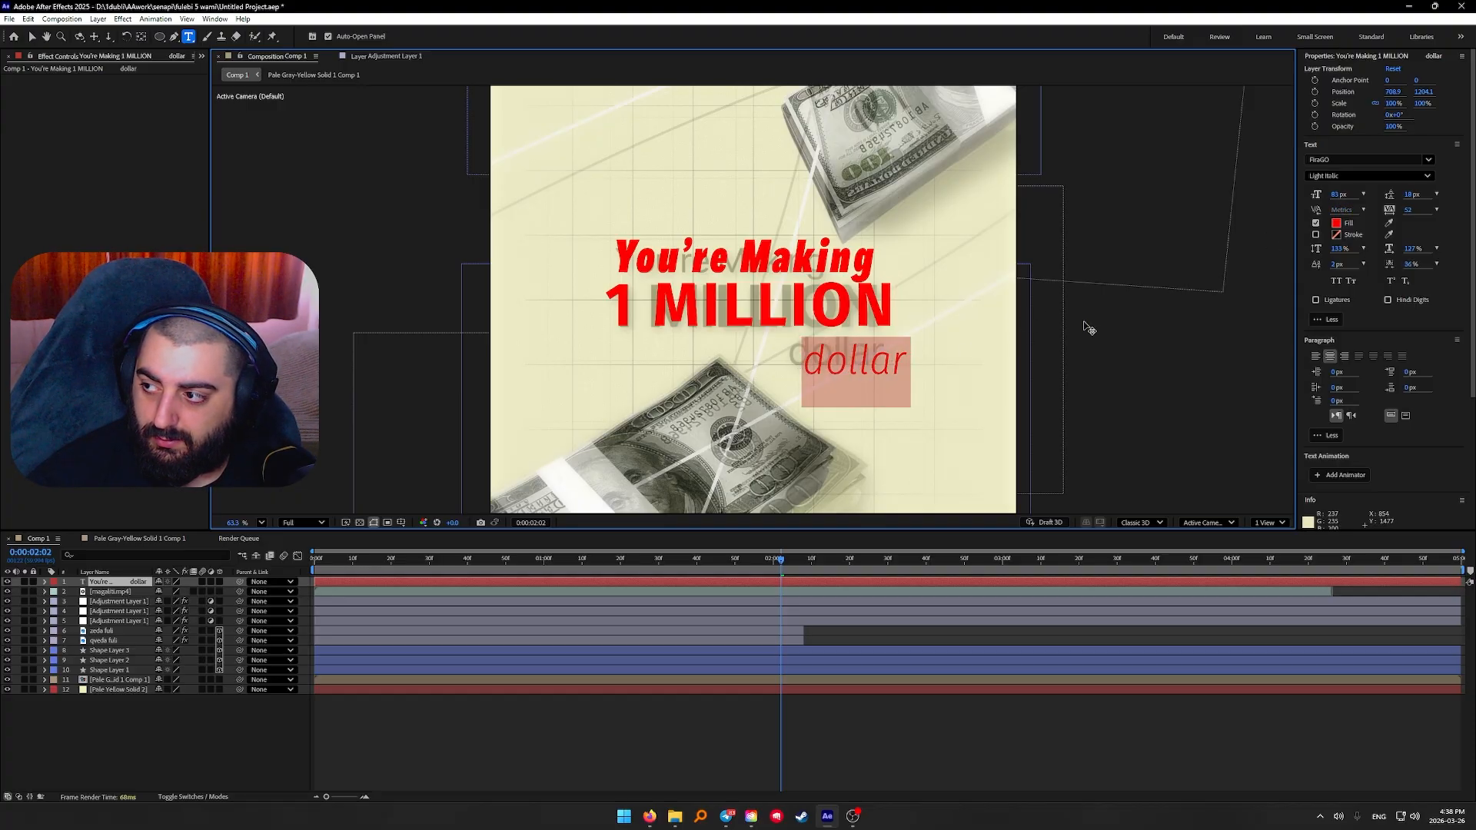
{"action": "left_click", "coordinate": [1436, 194]}
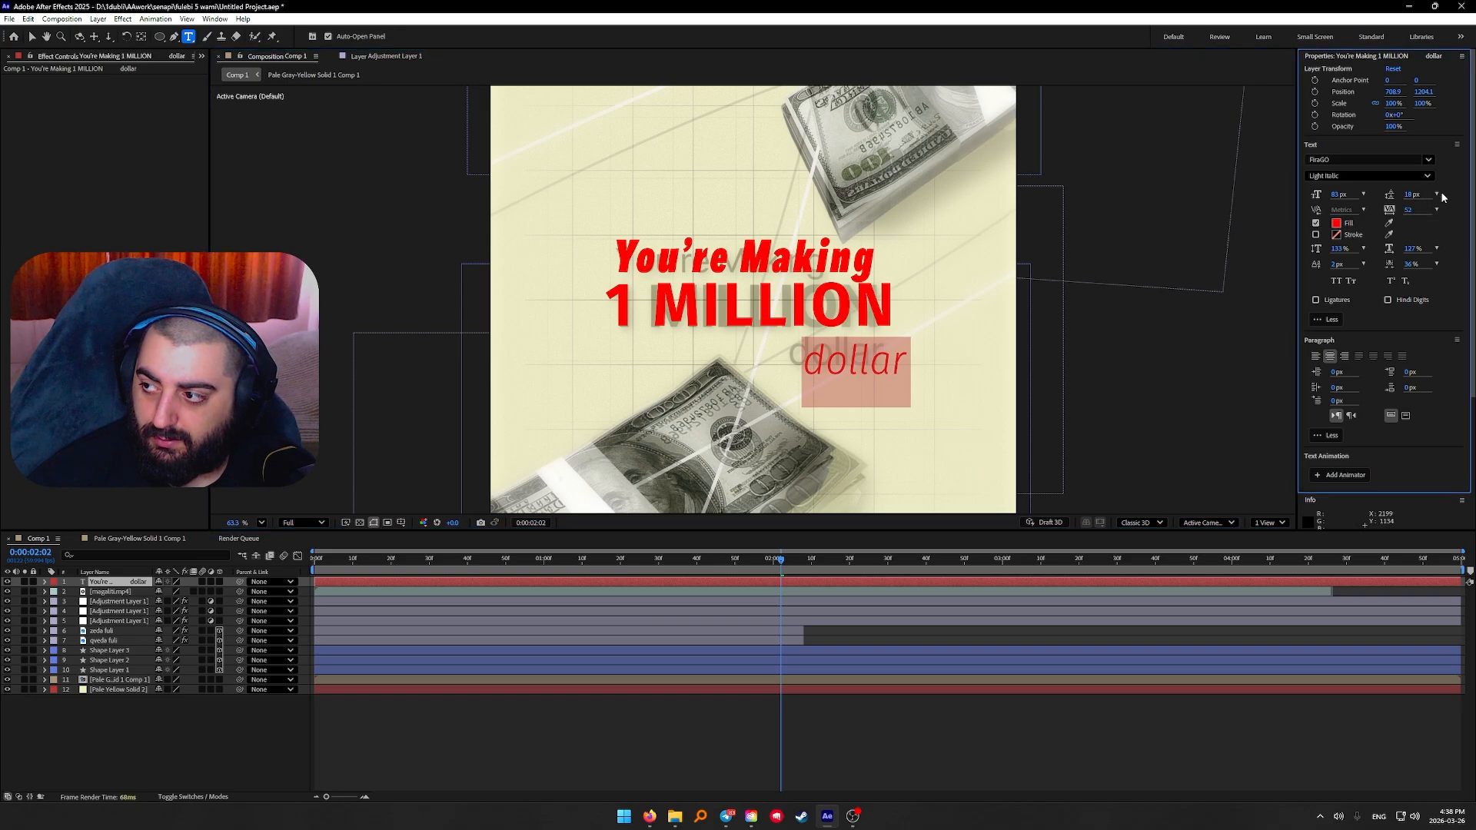
{"action": "left_click", "coordinate": [1411, 225]}
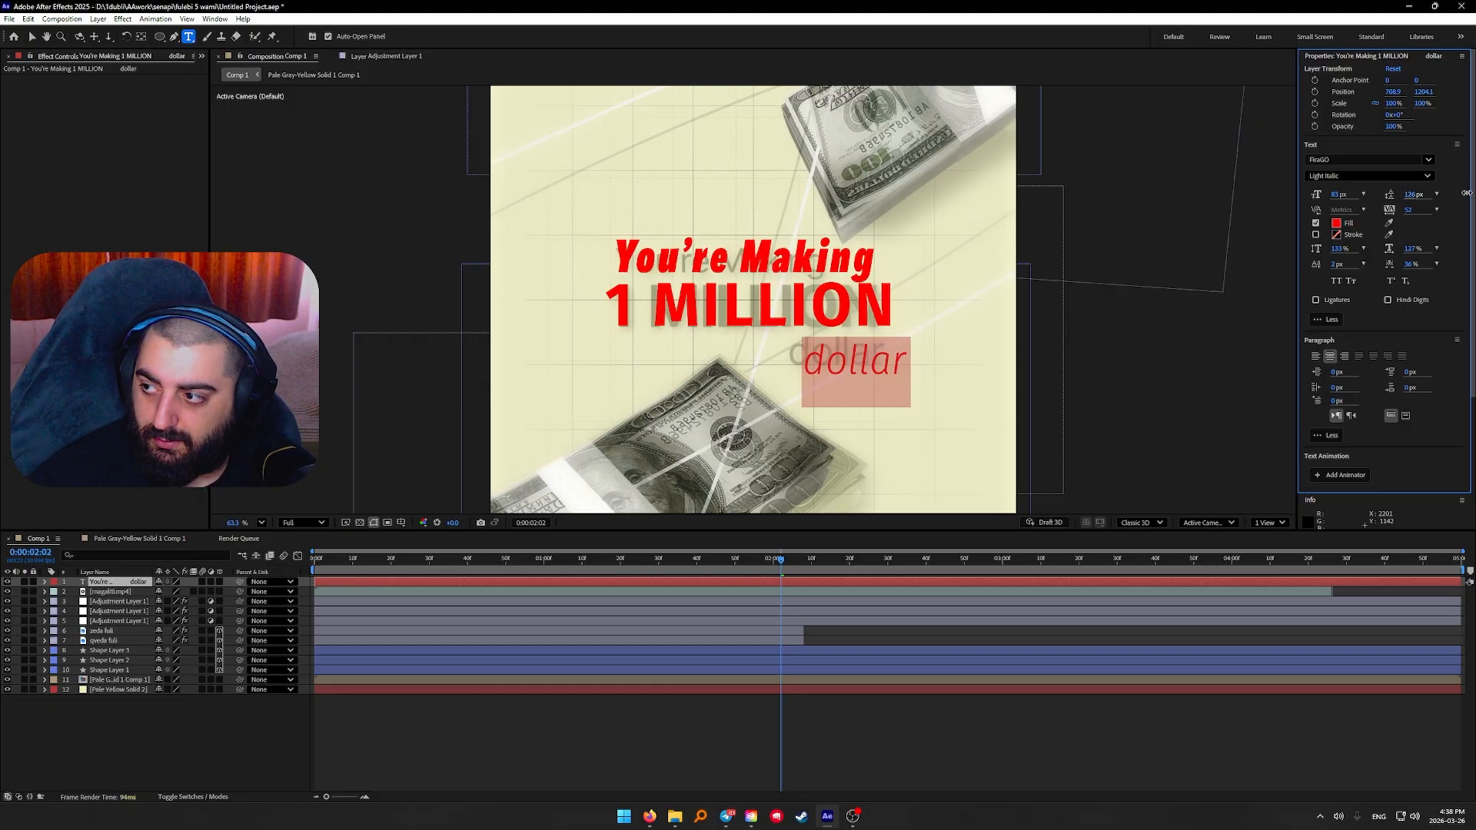
Reduce the leading of the selected word "dollar" and finish editing the title text
{"action": "left_click_drag", "start_coordinate": [918, 383], "coordinate": [811, 375]}
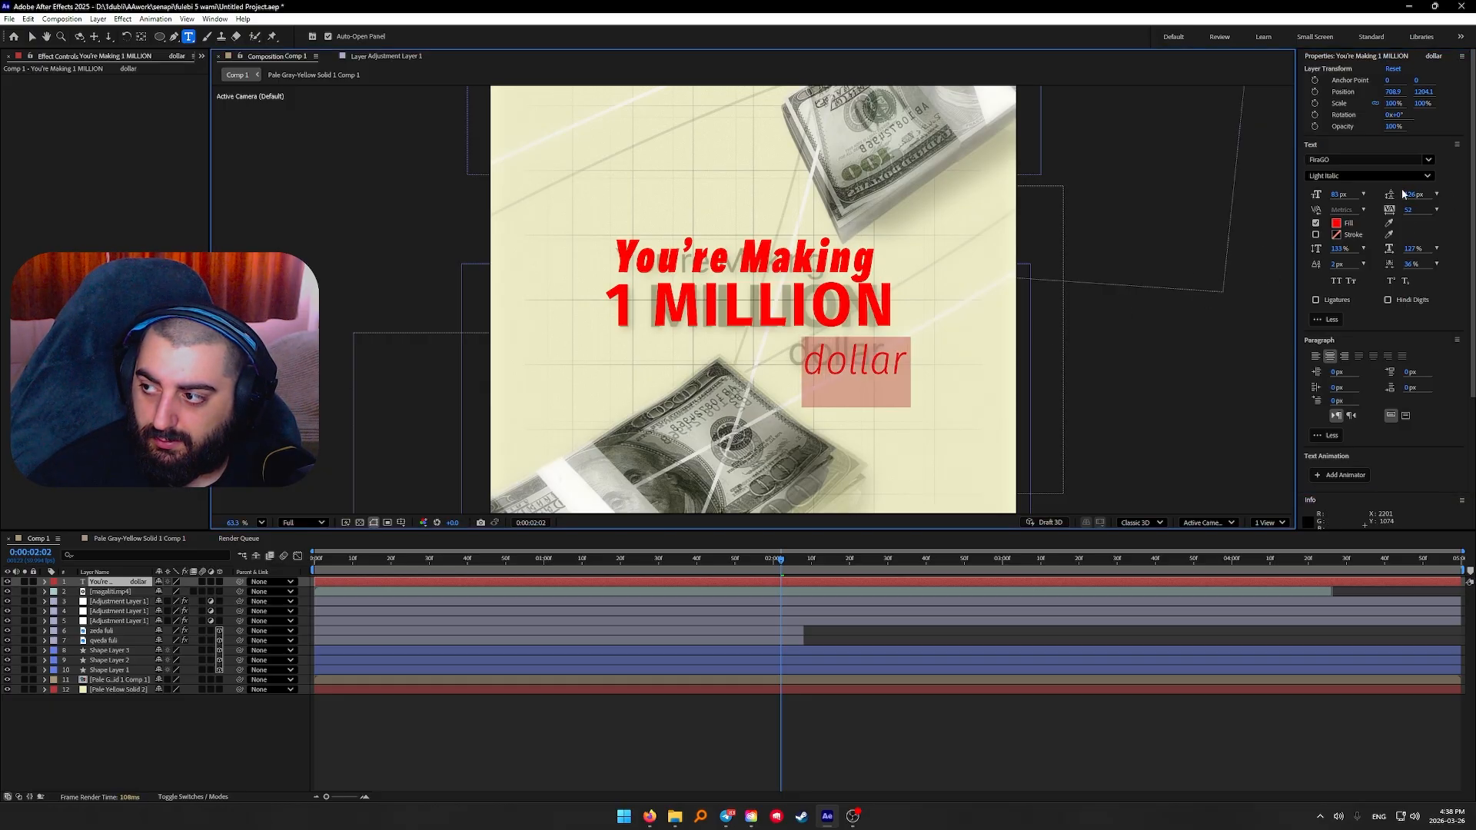
{"action": "left_click_drag", "start_coordinate": [1416, 194], "coordinate": [1372, 201]}
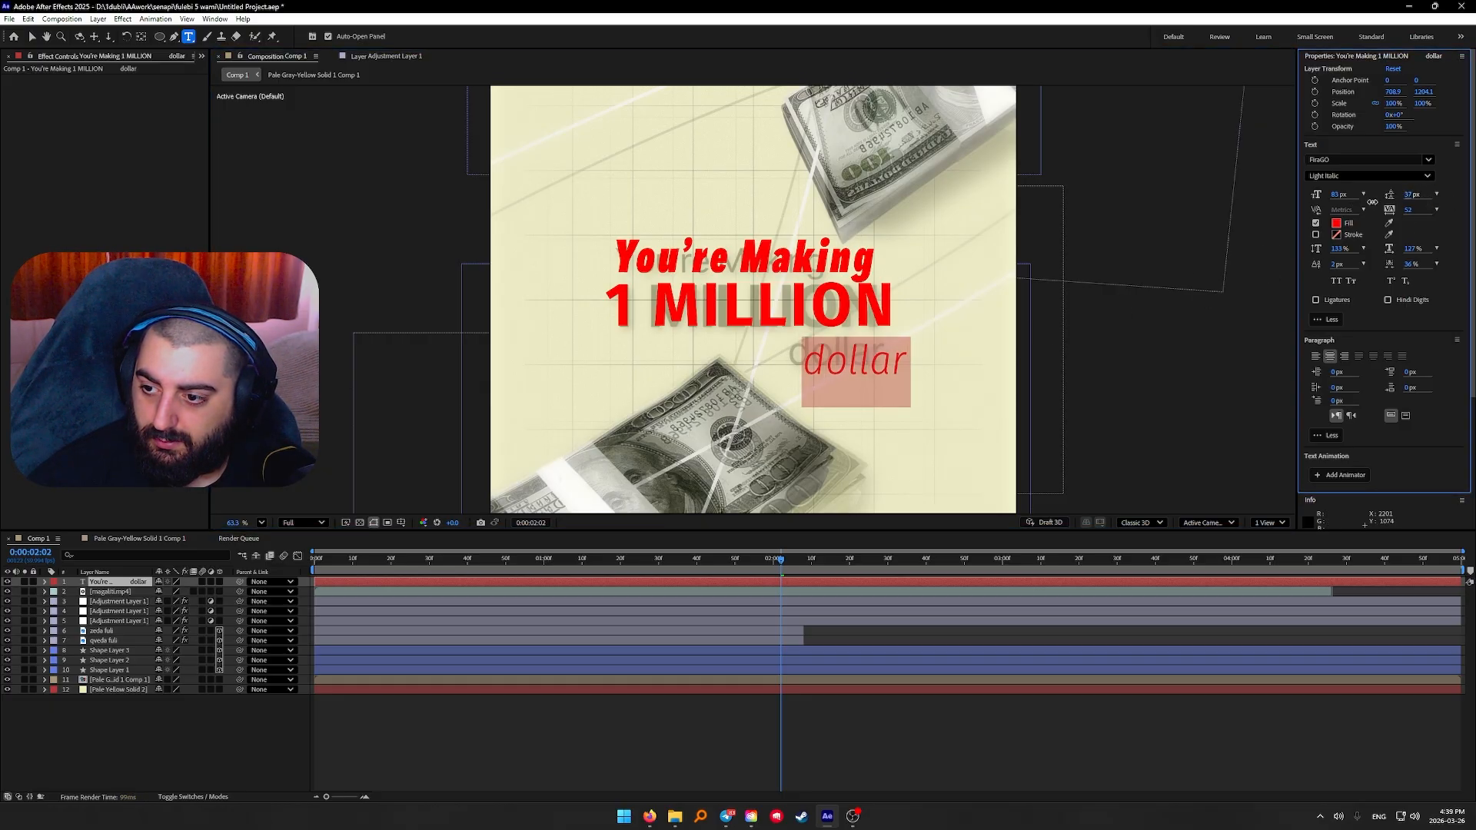
{"action": "key", "text": "Escape"}
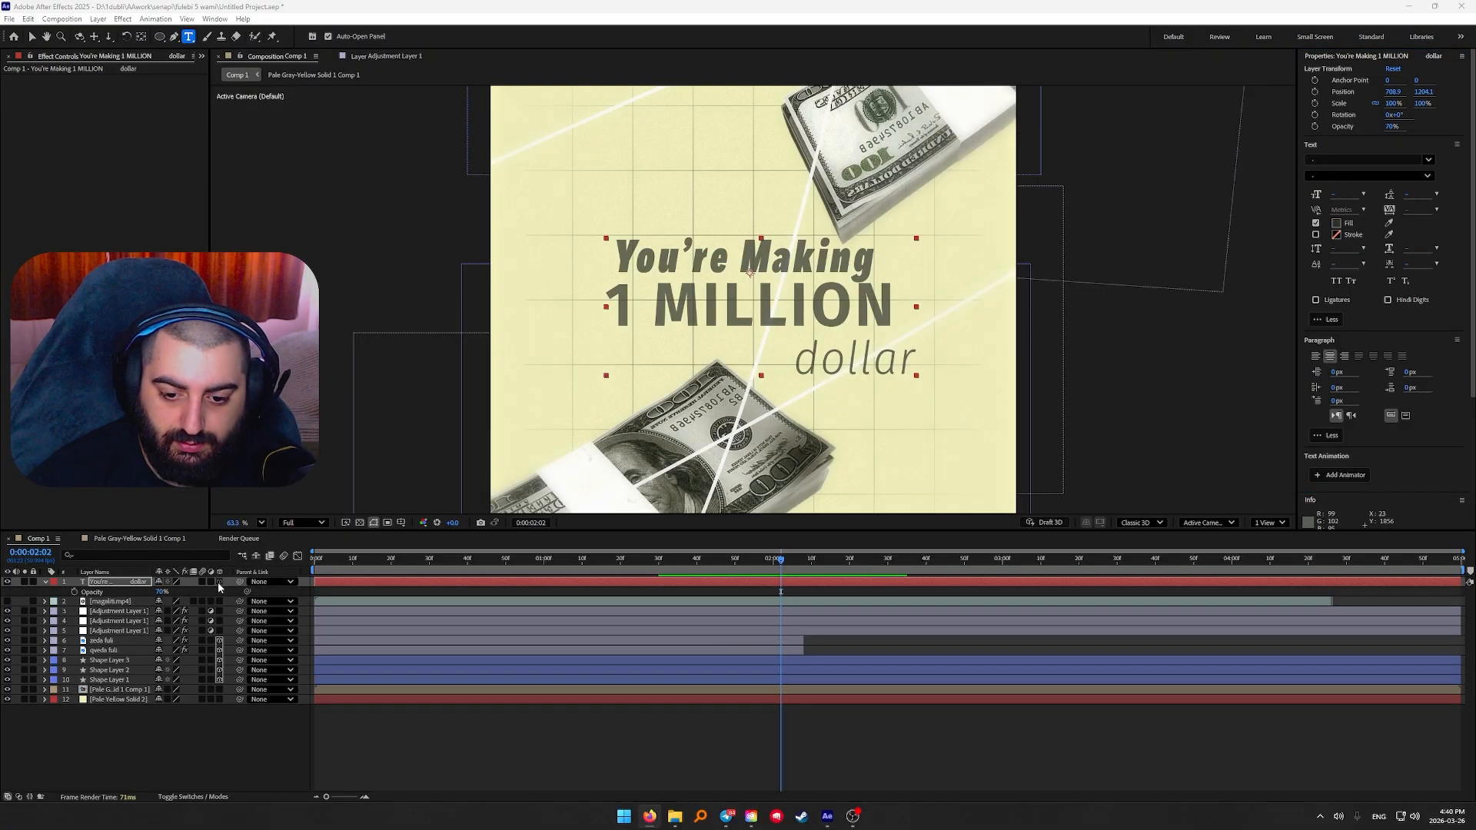
Search the effects and presets for "slide up" to find a text animation for the title layer
{"action": "key", "text": "u"}
{"action": "key", "text": "u"}
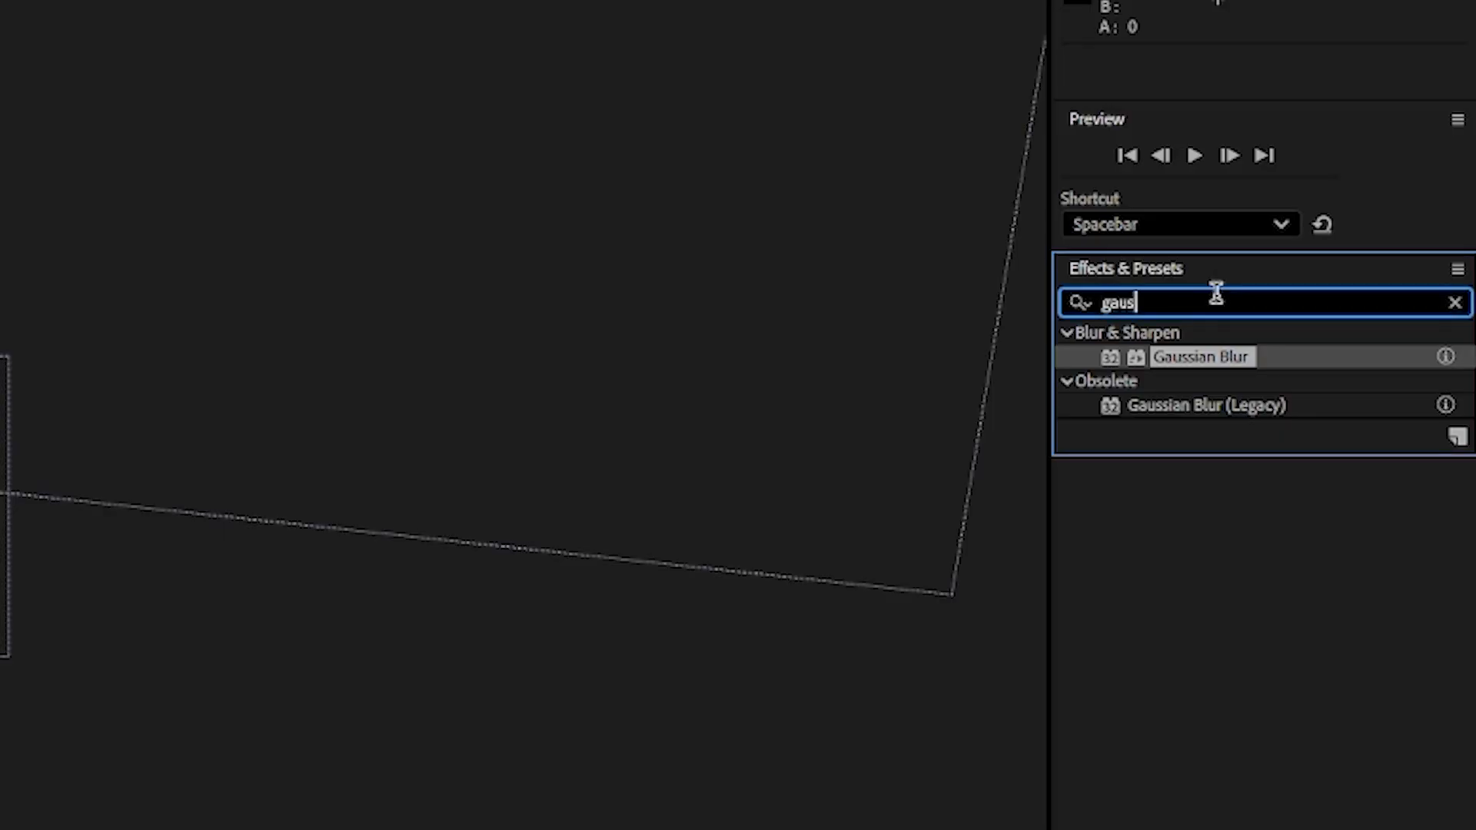
{"action": "double_click", "coordinate": [1215, 293]}
{"action": "type", "text": "slide"}
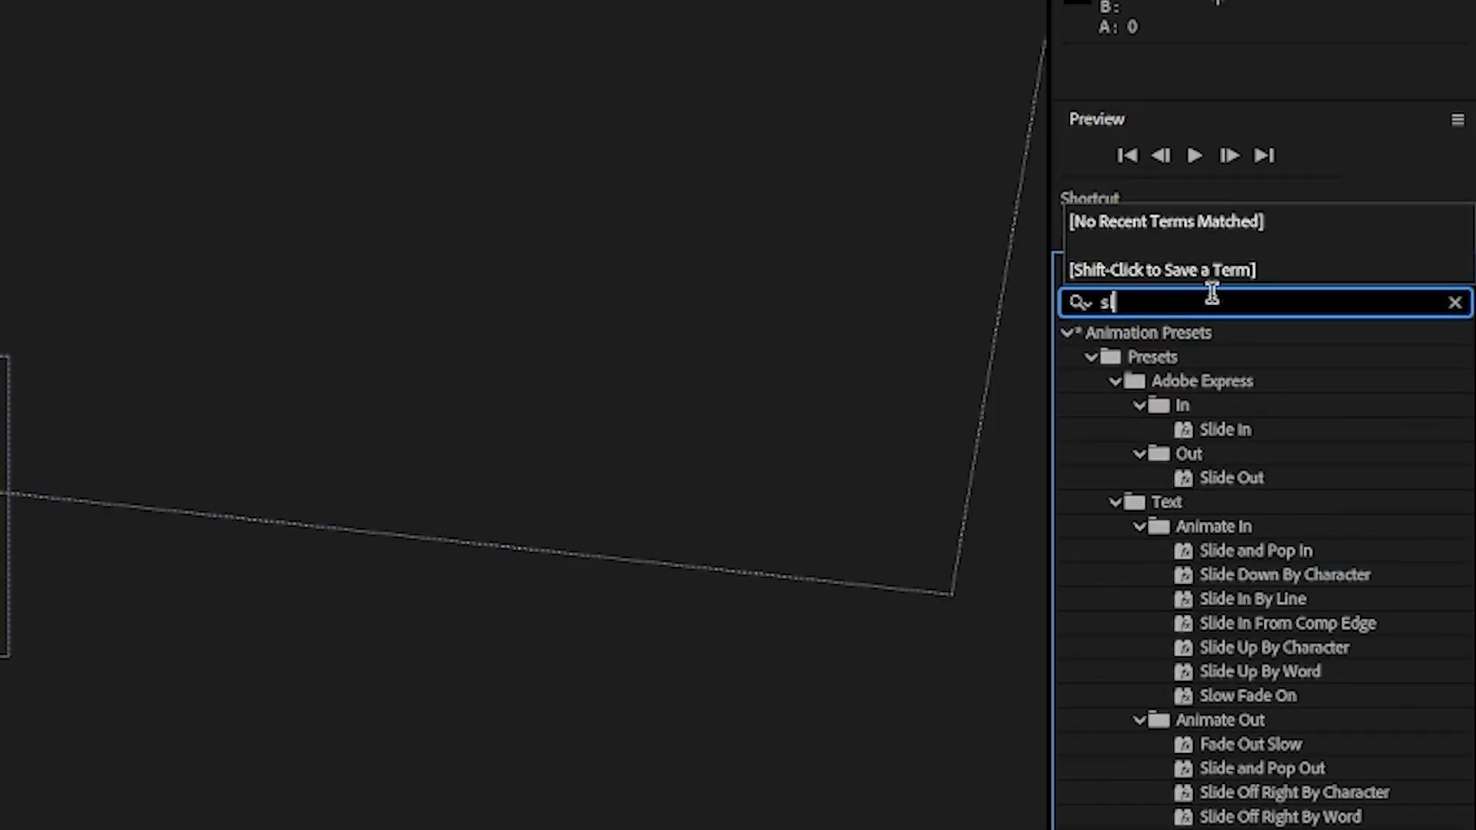
{"action": "type", "text": " u"}
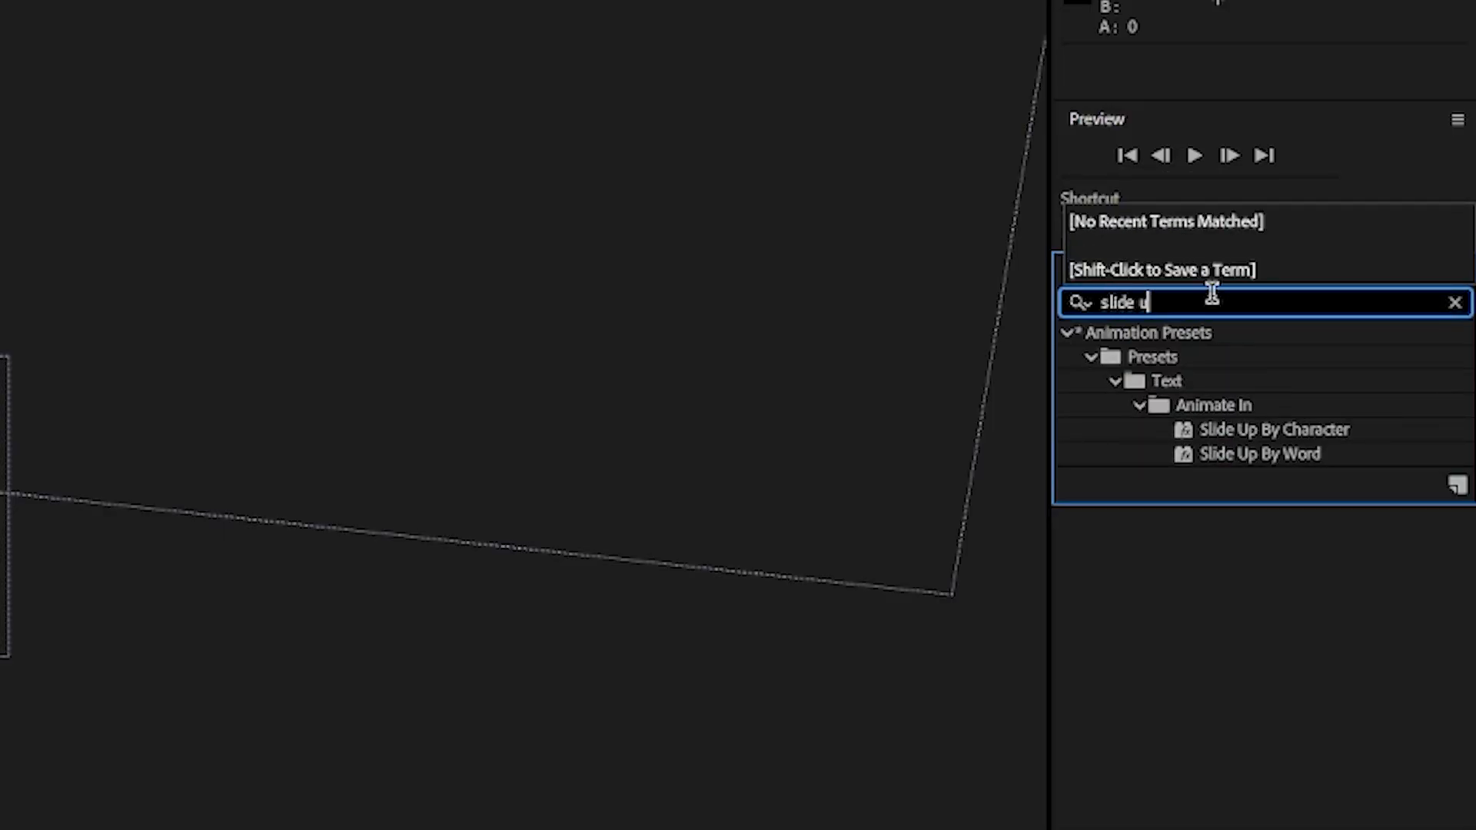
{"action": "type", "text": "p"}
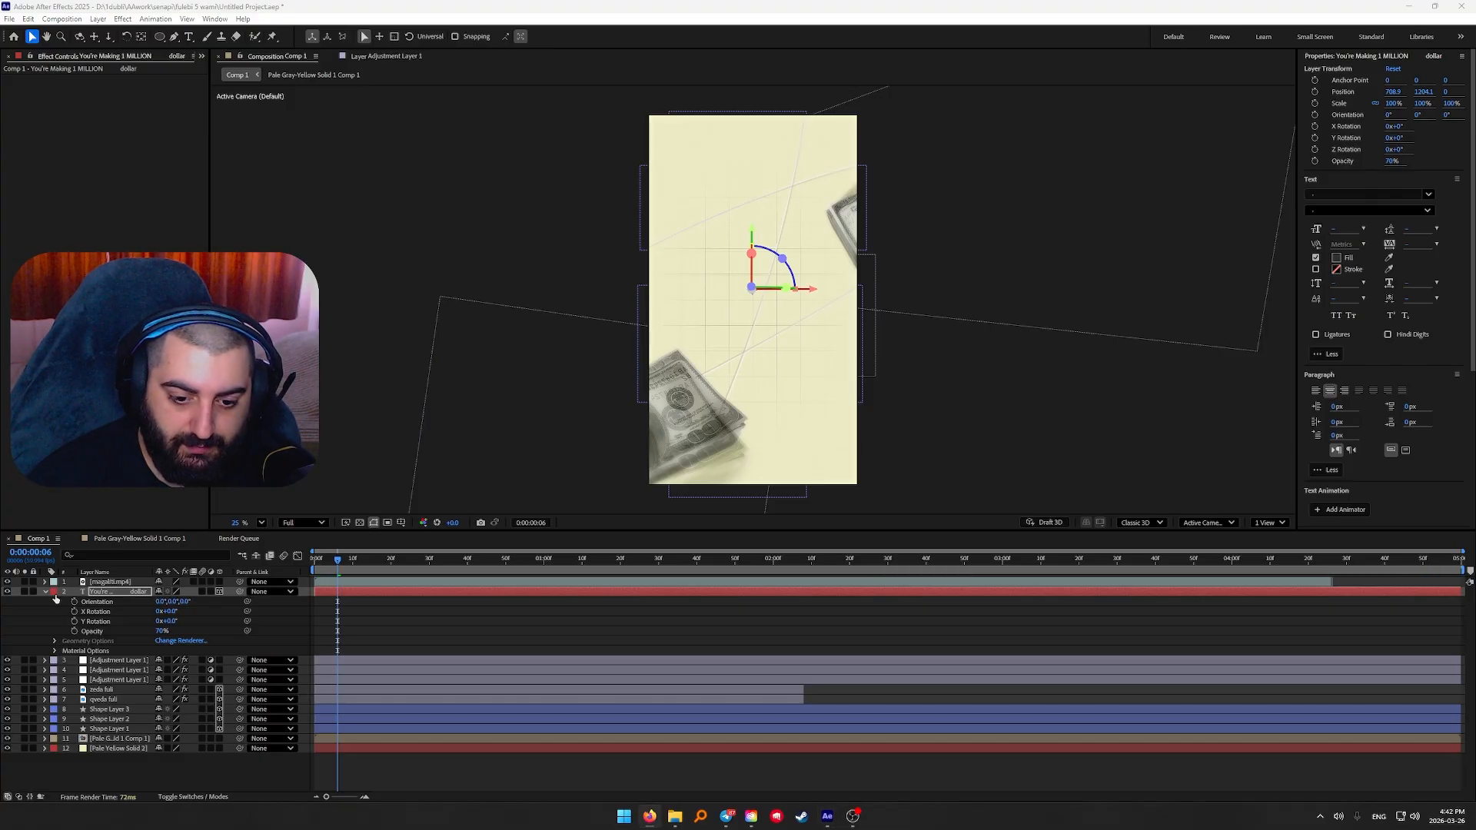
Collapse the title layer's transform properties and expand its Slide Up By Word text animator
{"action": "left_click", "coordinate": [46, 592]}
{"action": "left_click", "coordinate": [46, 593]}
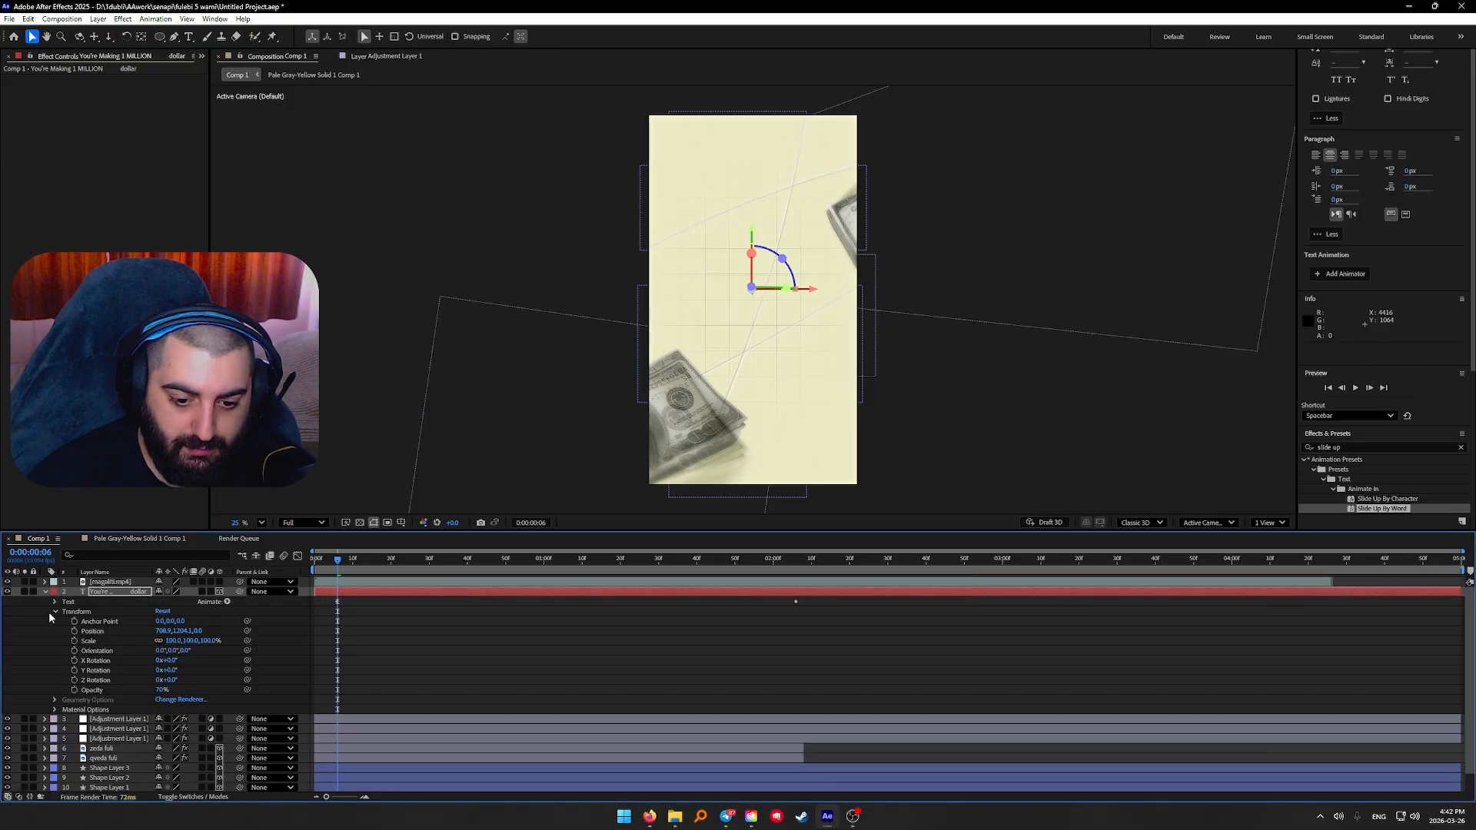
{"action": "left_click", "coordinate": [55, 612]}
{"action": "left_click", "coordinate": [55, 603]}
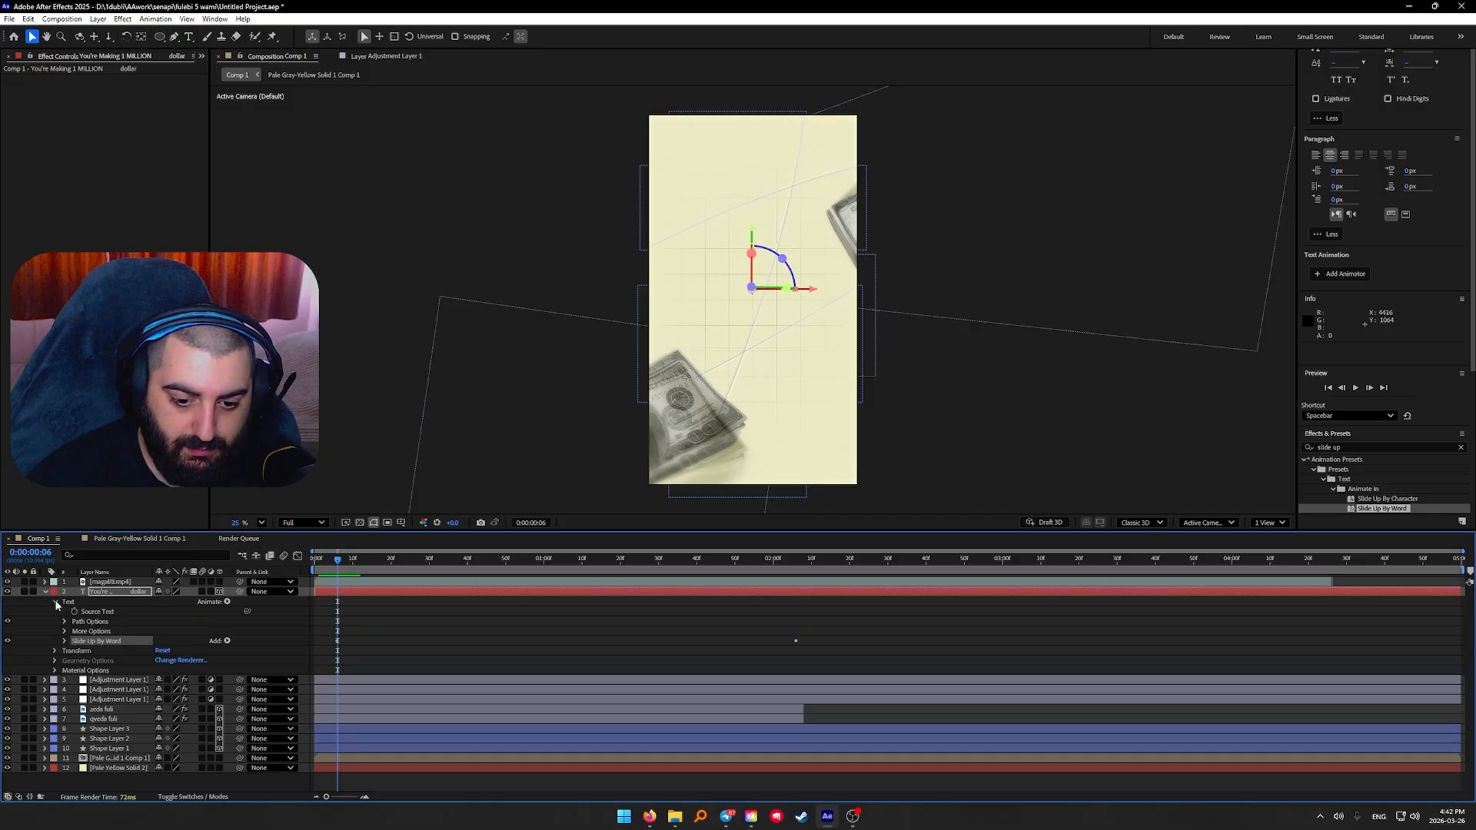
{"action": "left_click", "coordinate": [64, 641]}
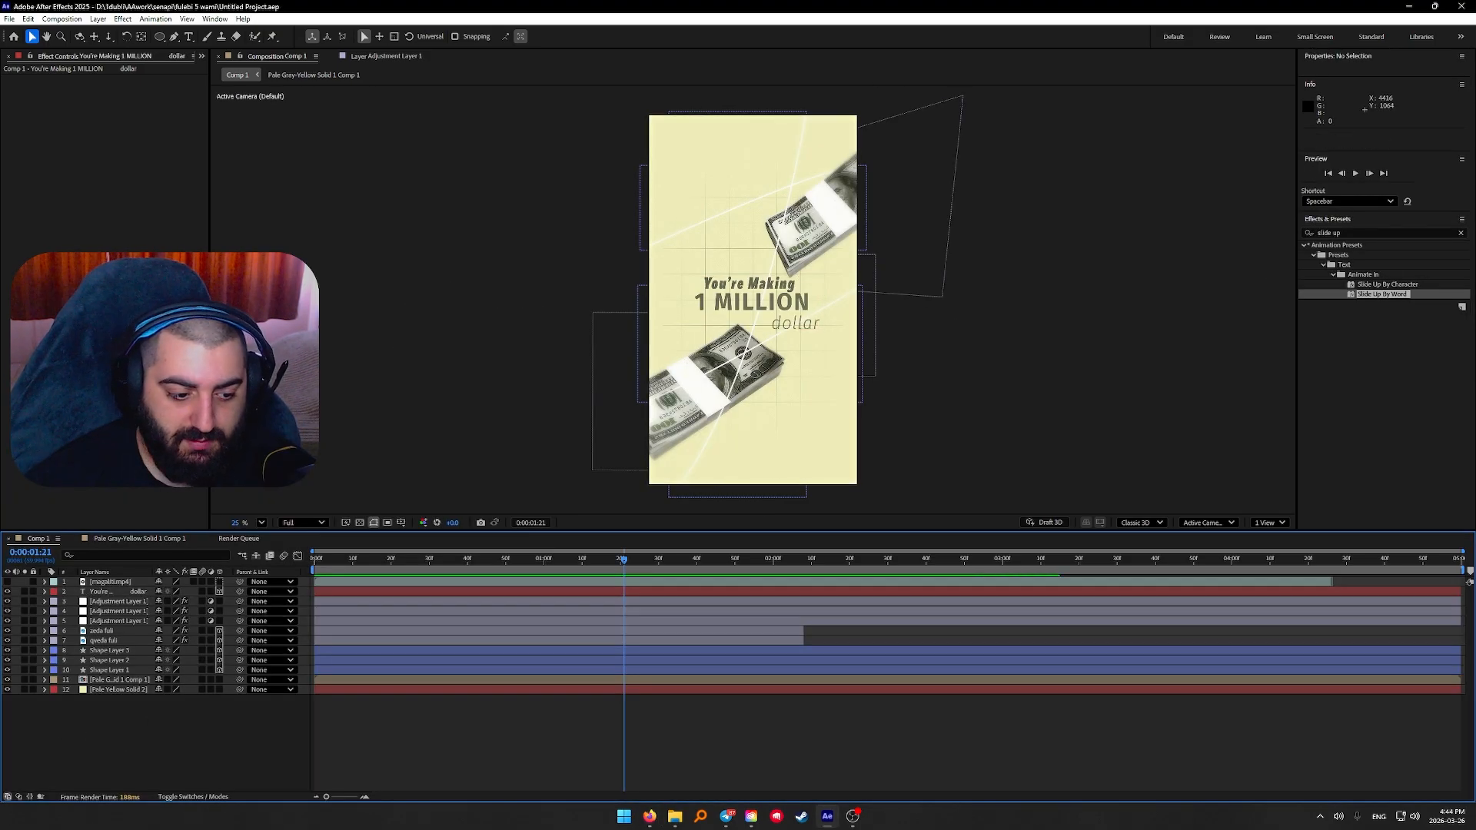
Add a two-node camera to the composition using the 35mm preset
{"action": "right_click", "coordinate": [135, 729]}
{"action": "mouse_move", "coordinate": [210, 587]}
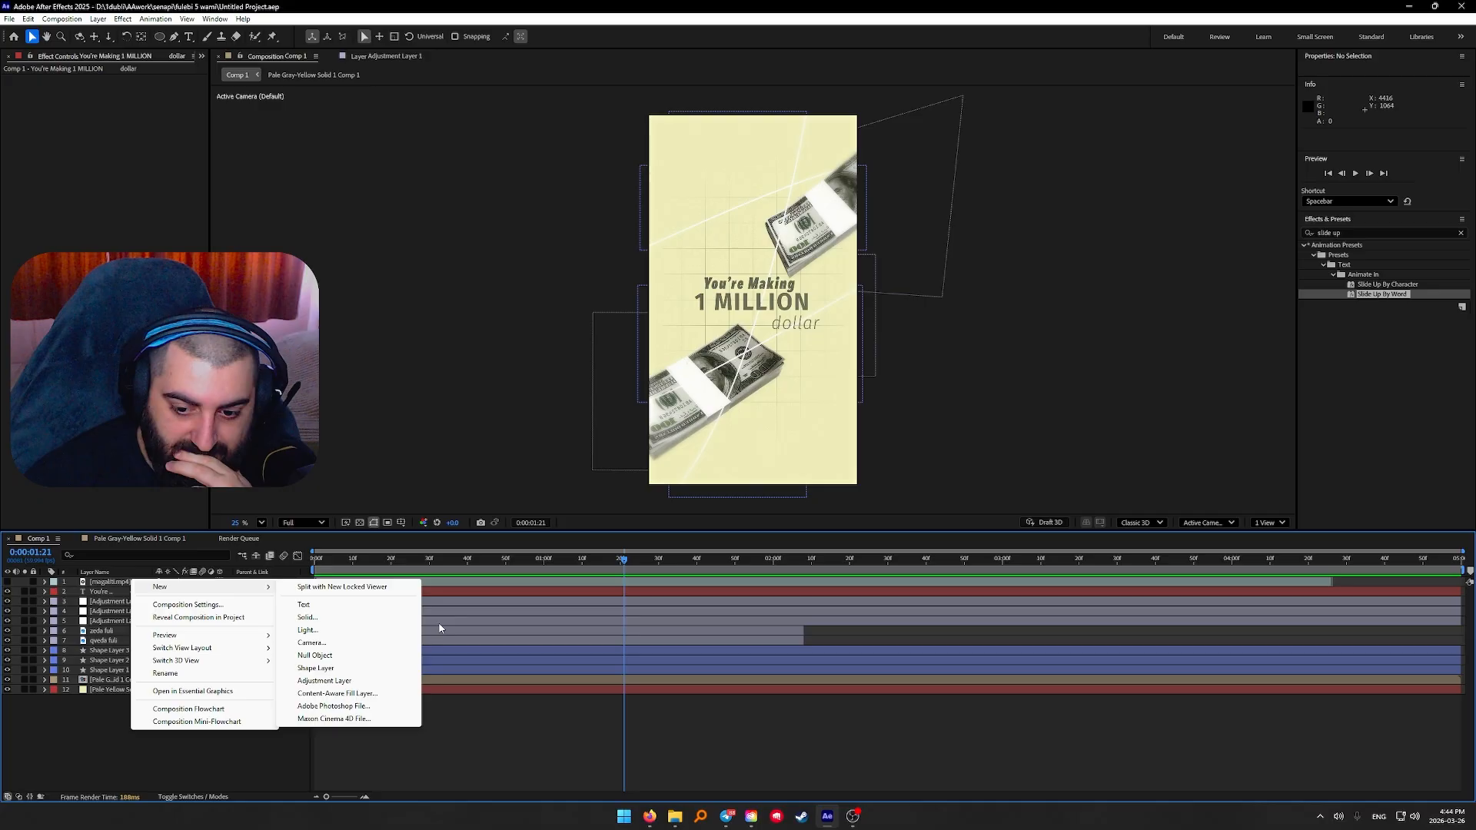
{"action": "left_click", "coordinate": [312, 643]}
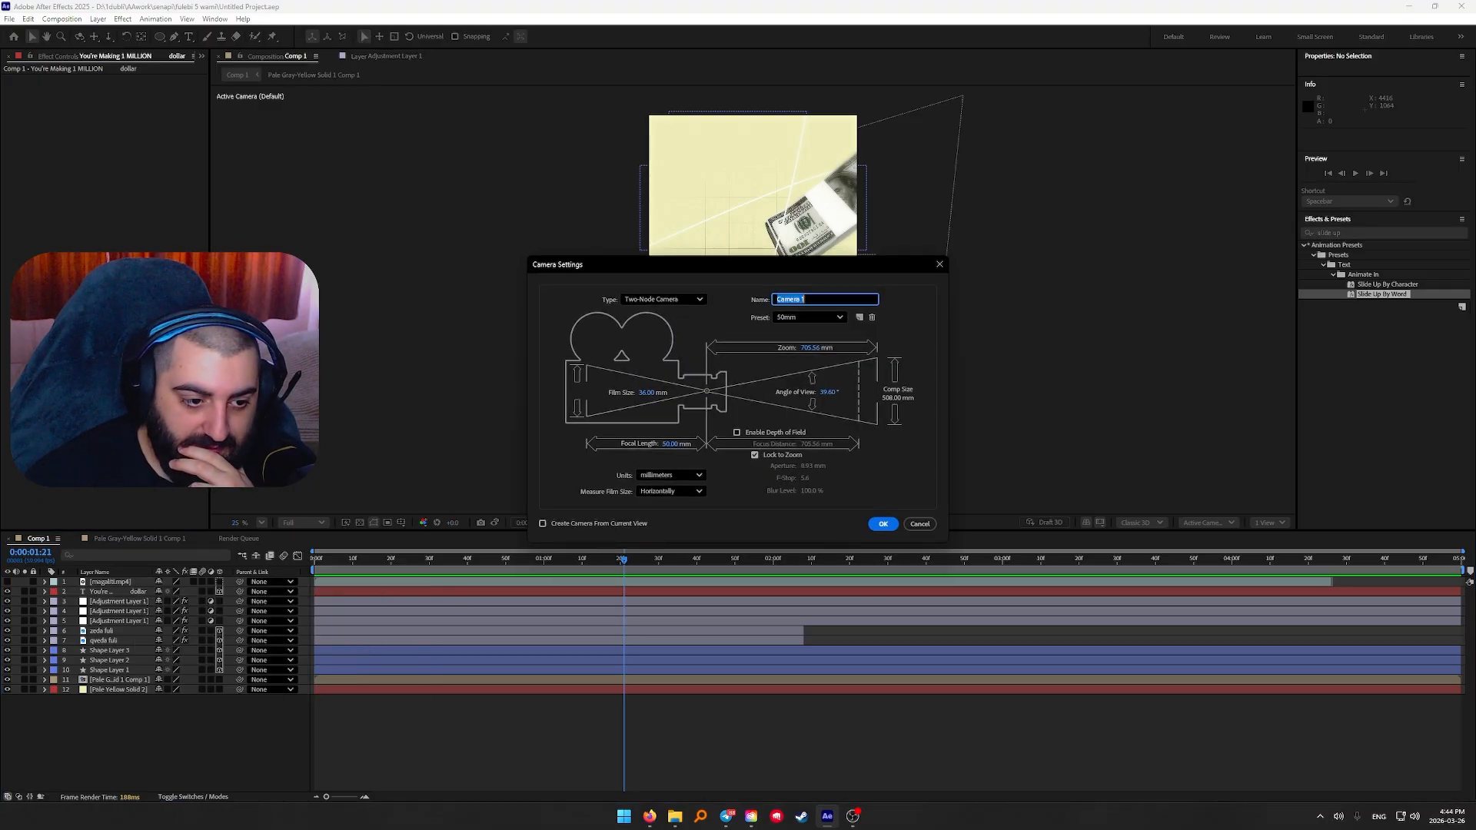
{"action": "key", "text": "alt+Tab"}
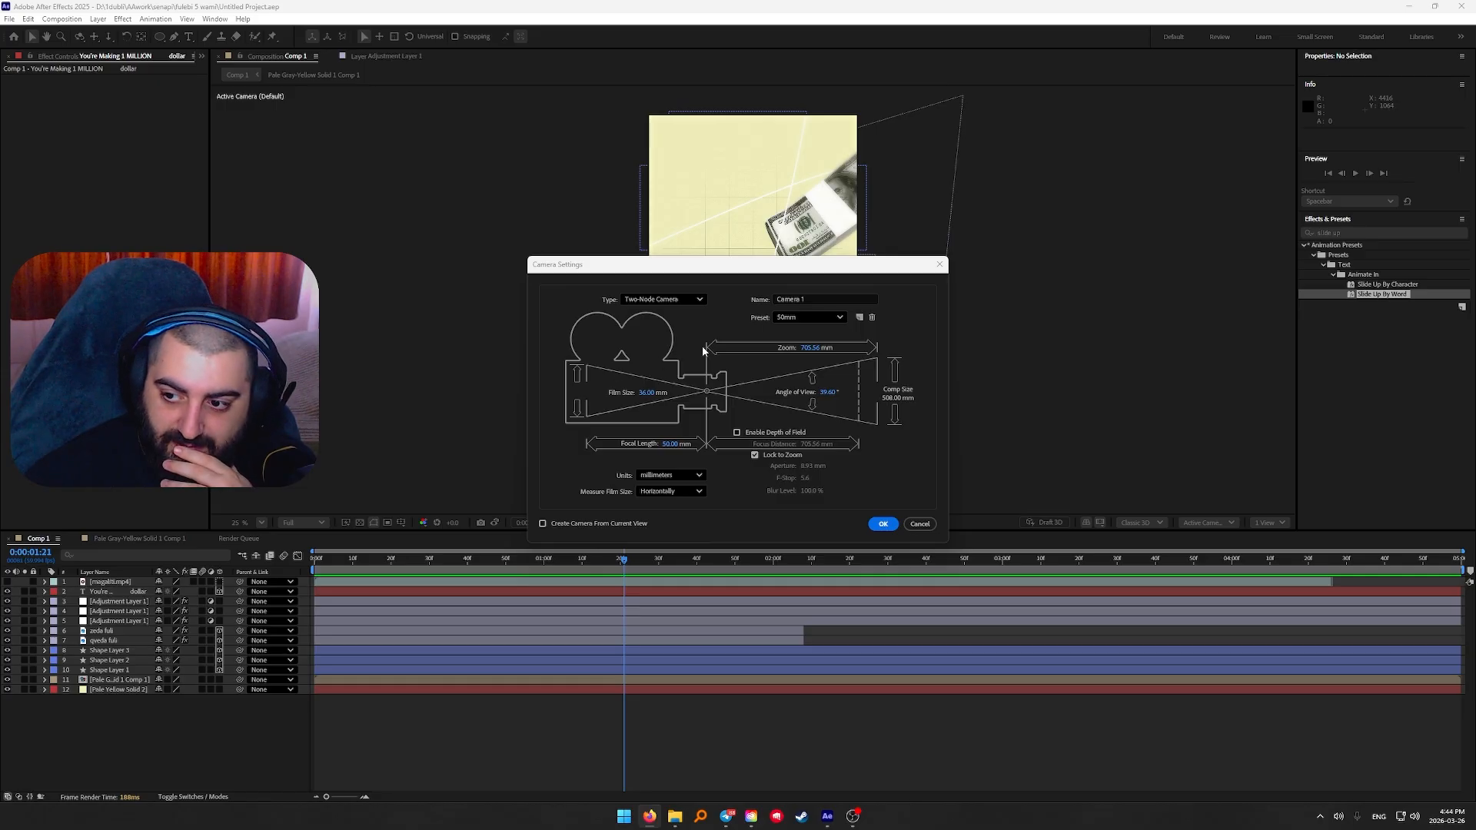
{"action": "left_click", "coordinate": [815, 315]}
{"action": "left_click", "coordinate": [813, 409]}
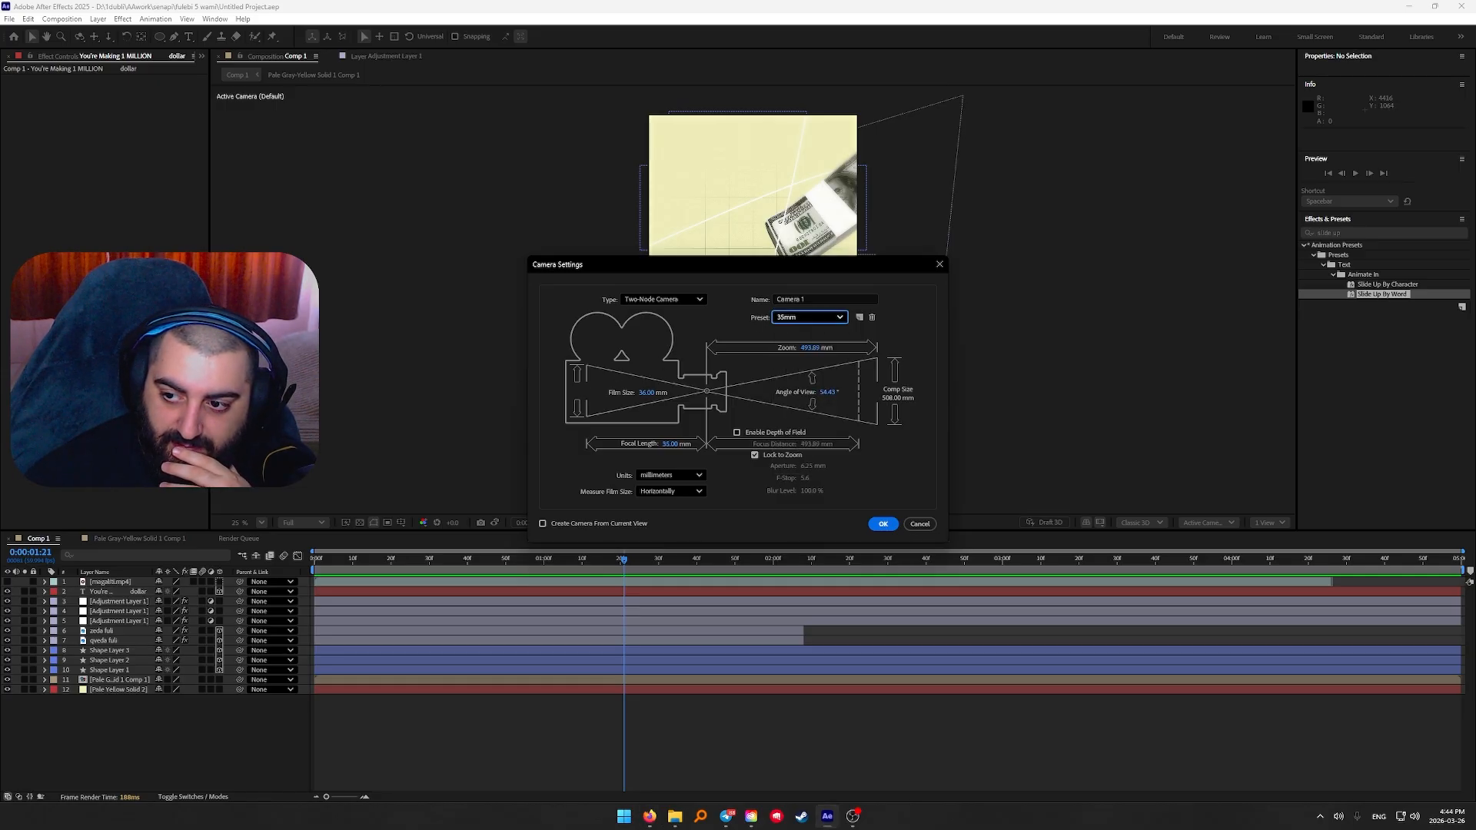
{"action": "left_click", "coordinate": [883, 524]}
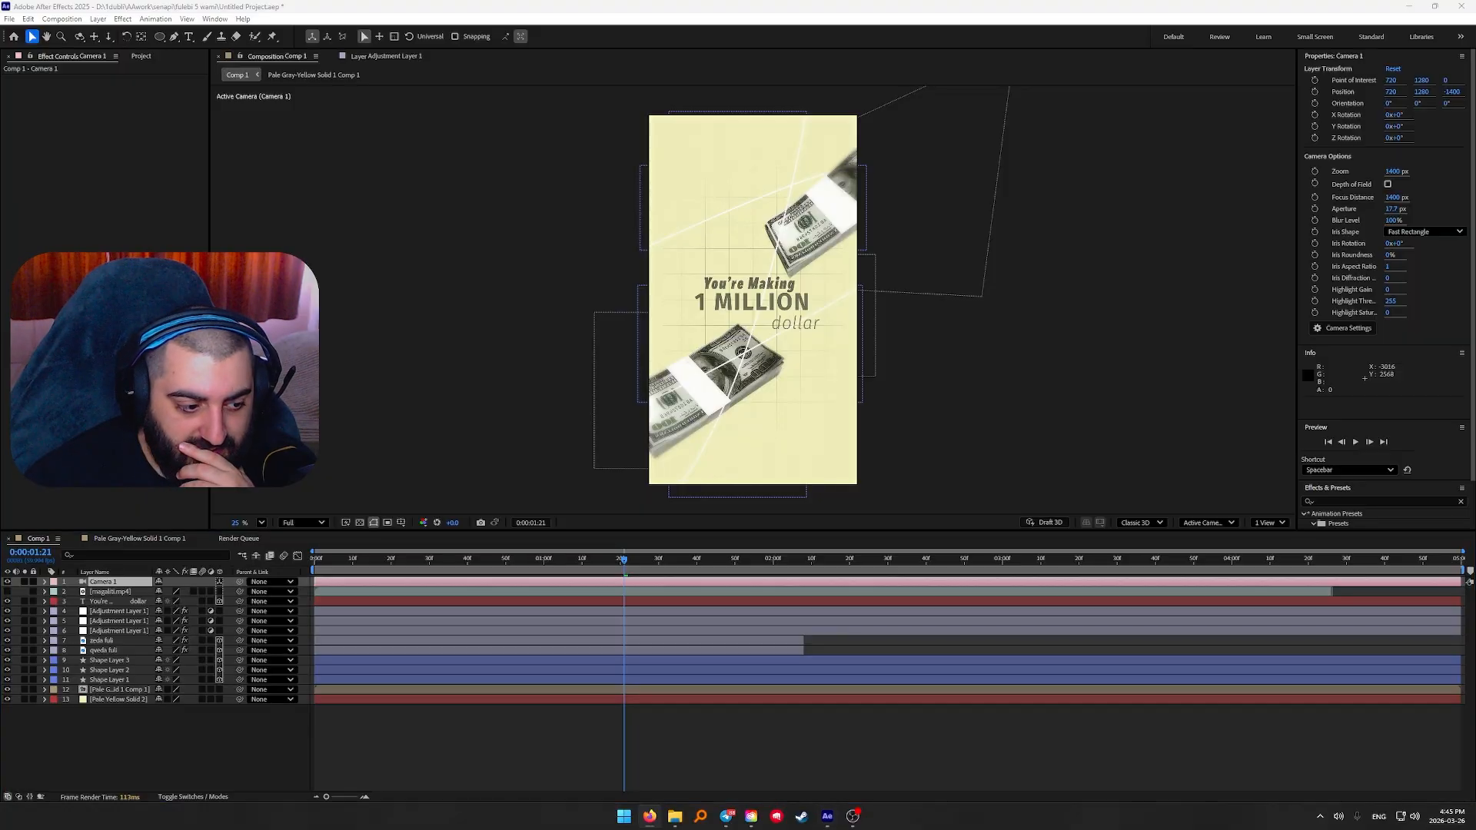
Move the camera layer to the bottom of the layer stack and create a null object above it
{"action": "left_click_drag", "start_coordinate": [117, 589], "coordinate": [108, 712]}
{"action": "right_click", "coordinate": [168, 721]}
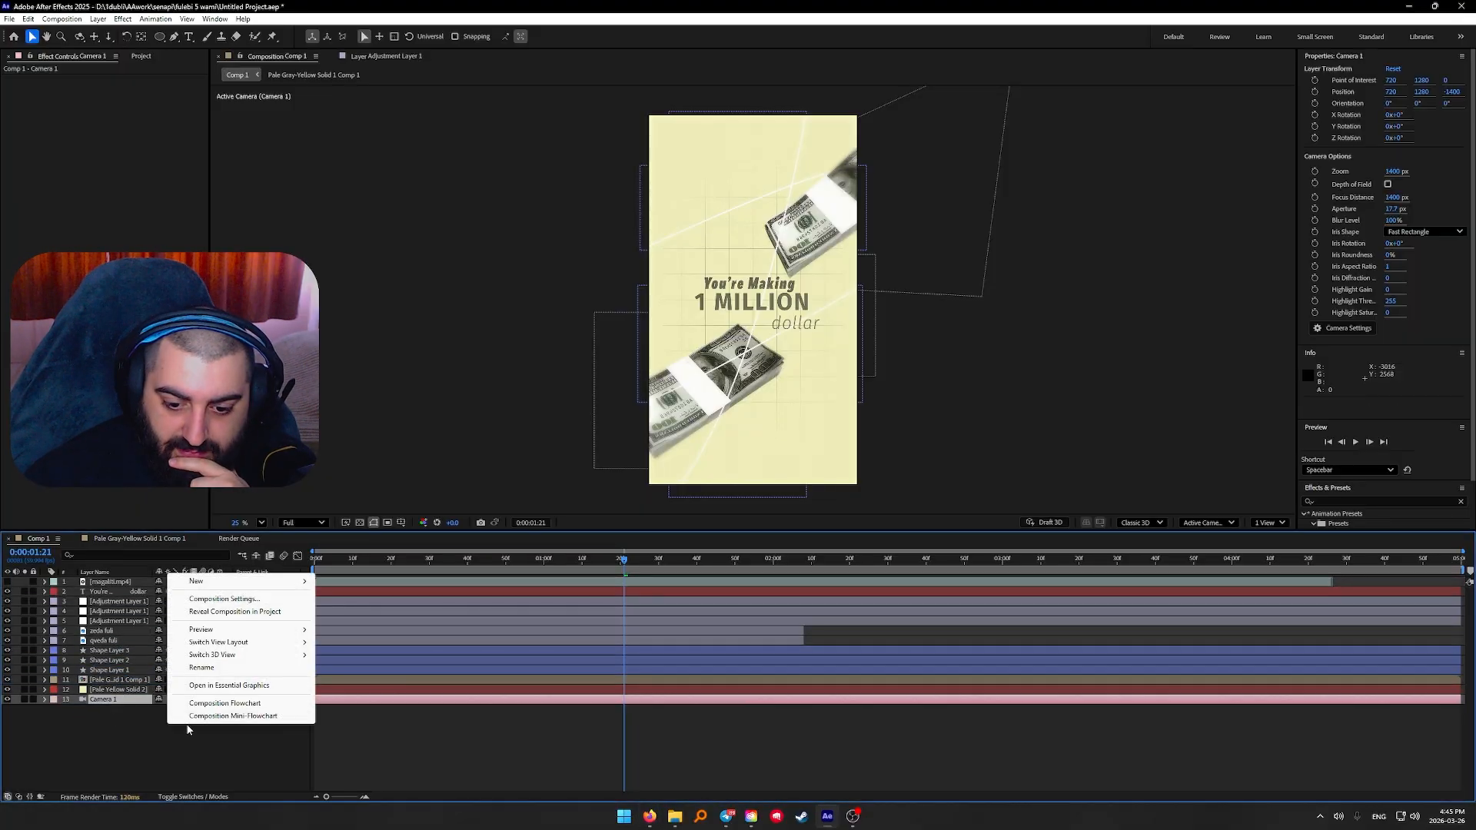
{"action": "mouse_move", "coordinate": [277, 581]}
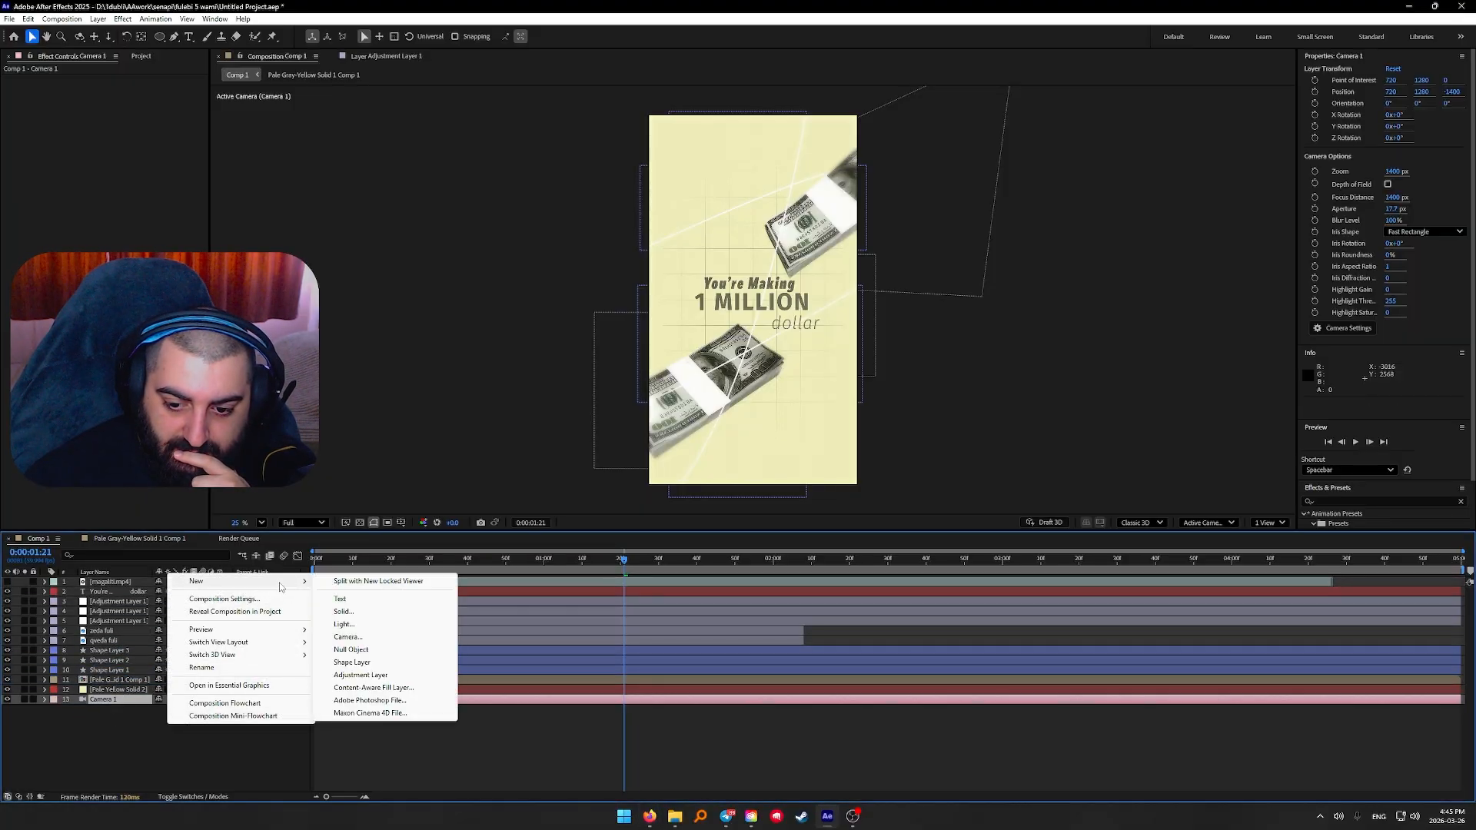
{"action": "left_click", "coordinate": [396, 654]}
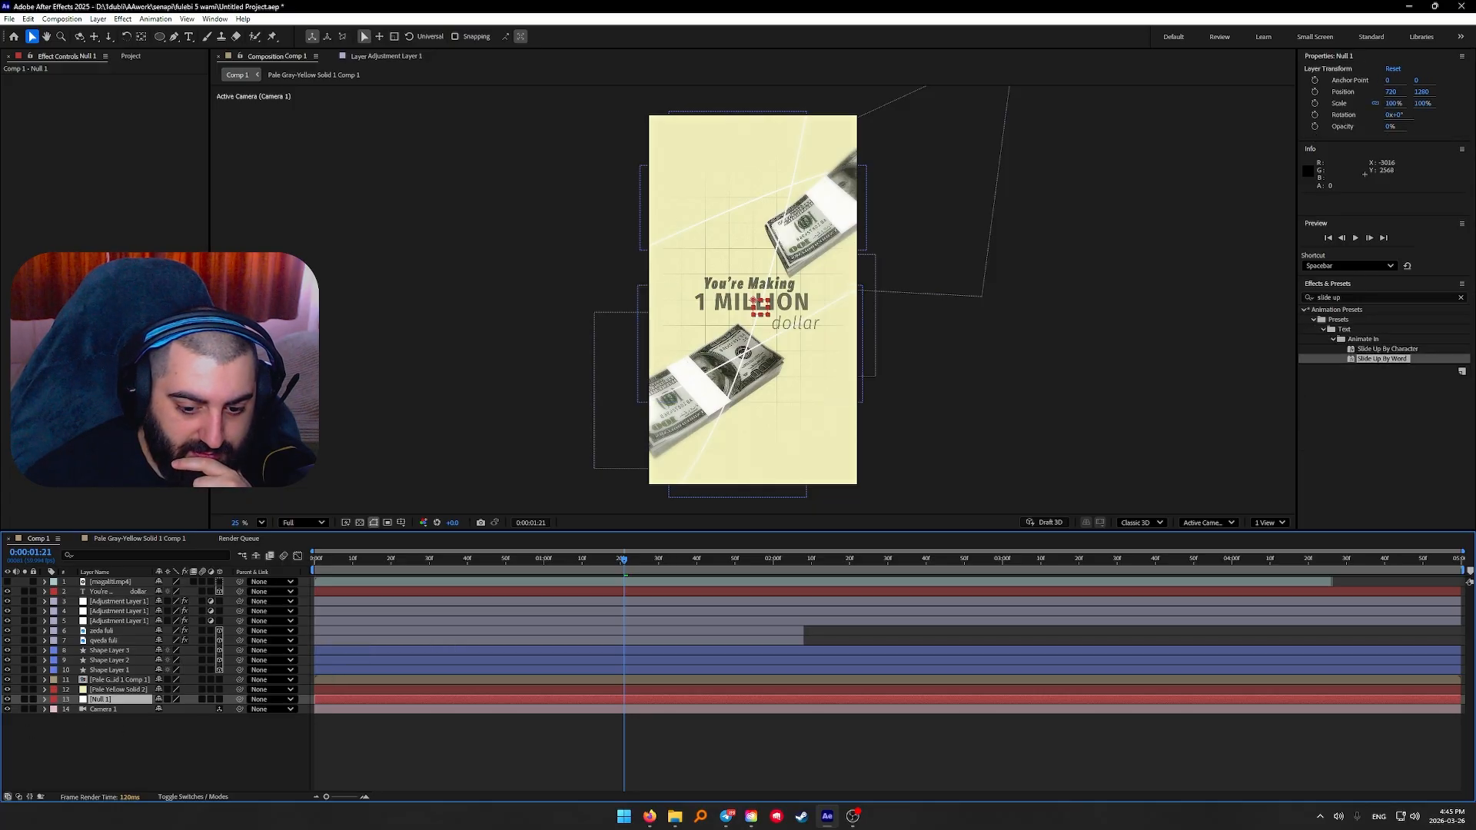
Parent Camera 1 to Null 1 and reveal the null's transform properties
{"action": "left_click_drag", "start_coordinate": [239, 708], "coordinate": [97, 702]}
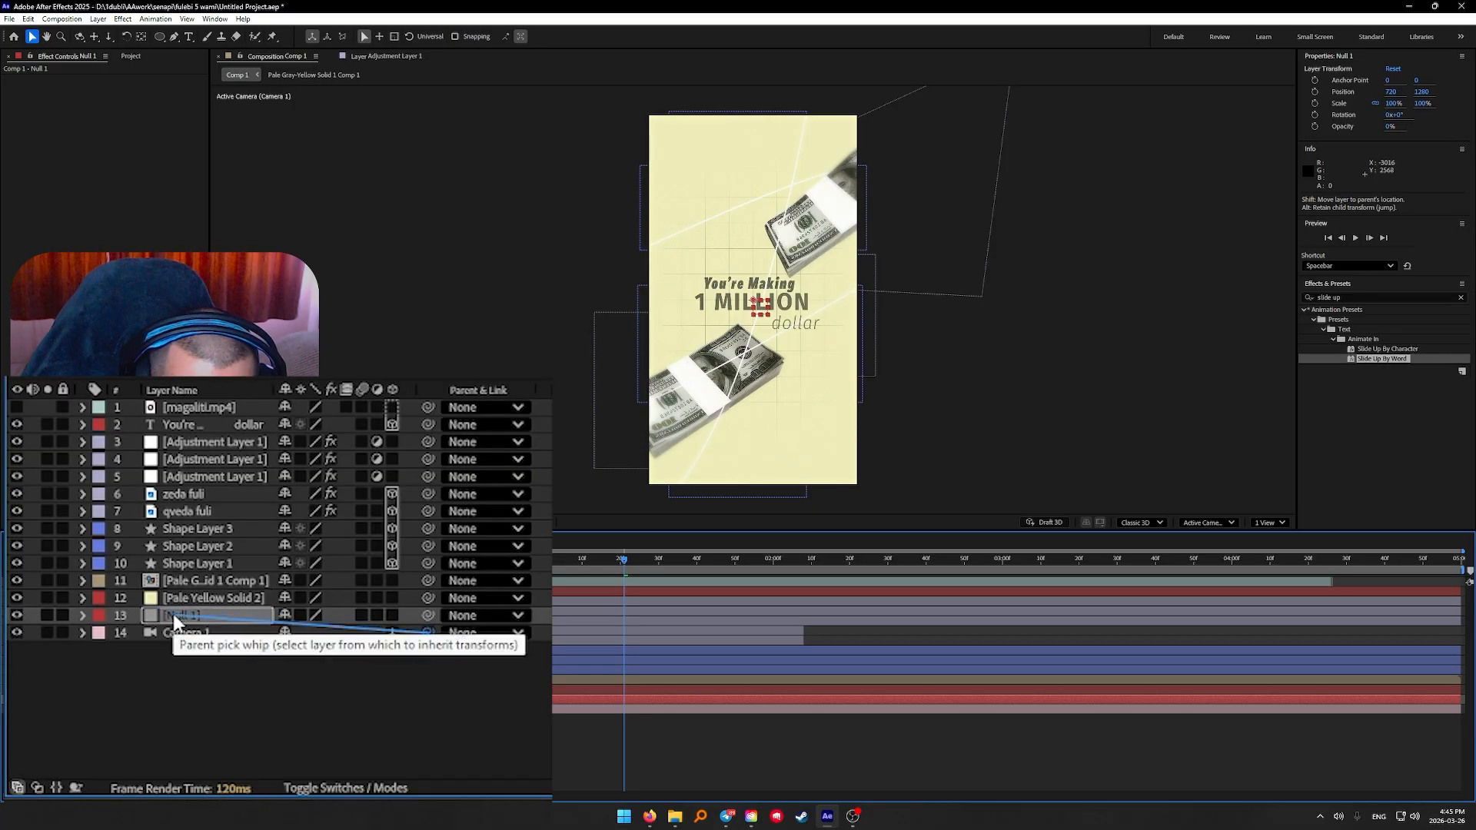
{"action": "left_click_drag", "start_coordinate": [176, 621], "coordinate": [177, 619]}
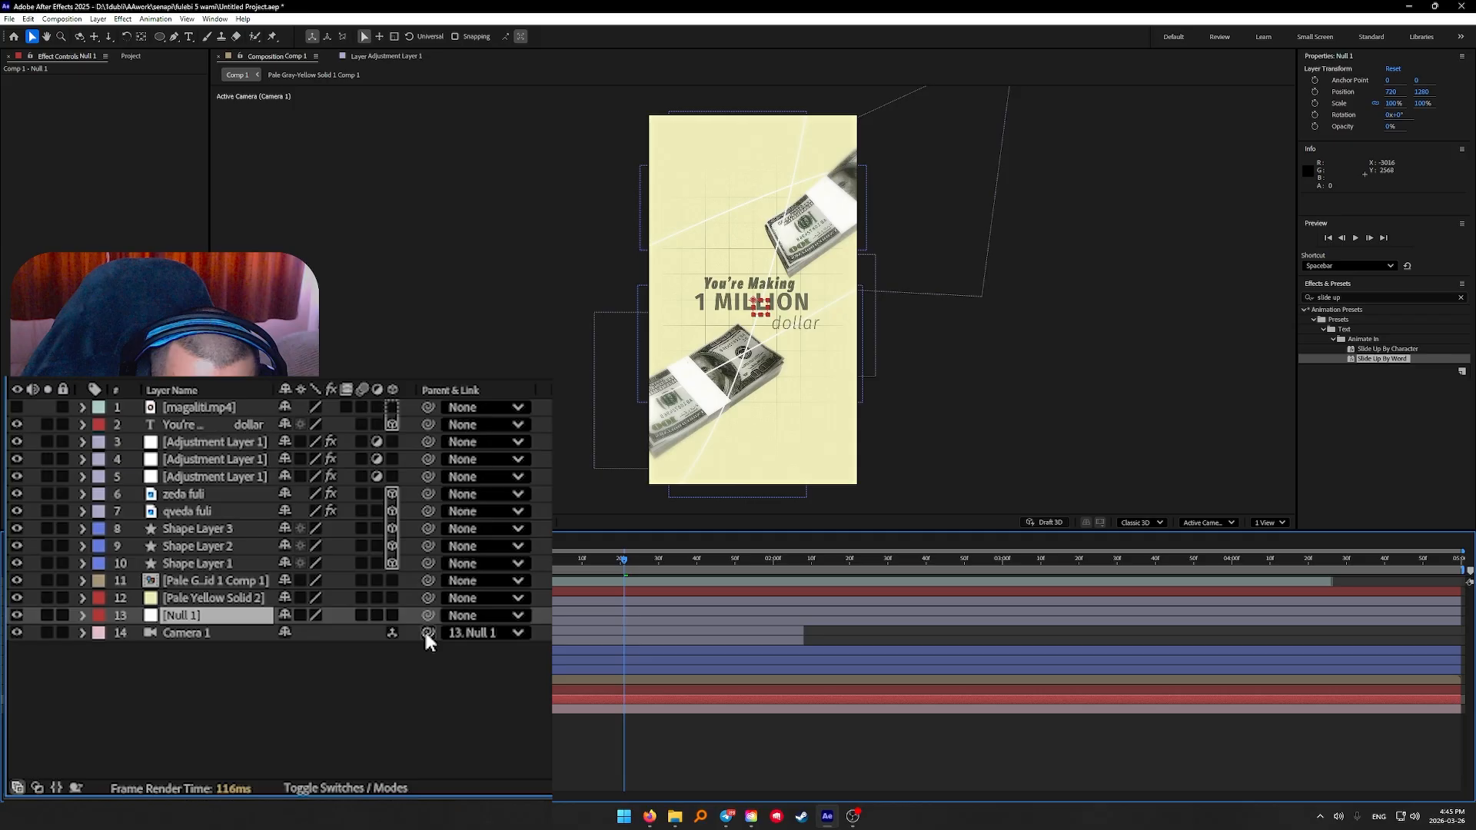
{"action": "left_click", "coordinate": [45, 698]}
{"action": "left_click", "coordinate": [56, 710]}
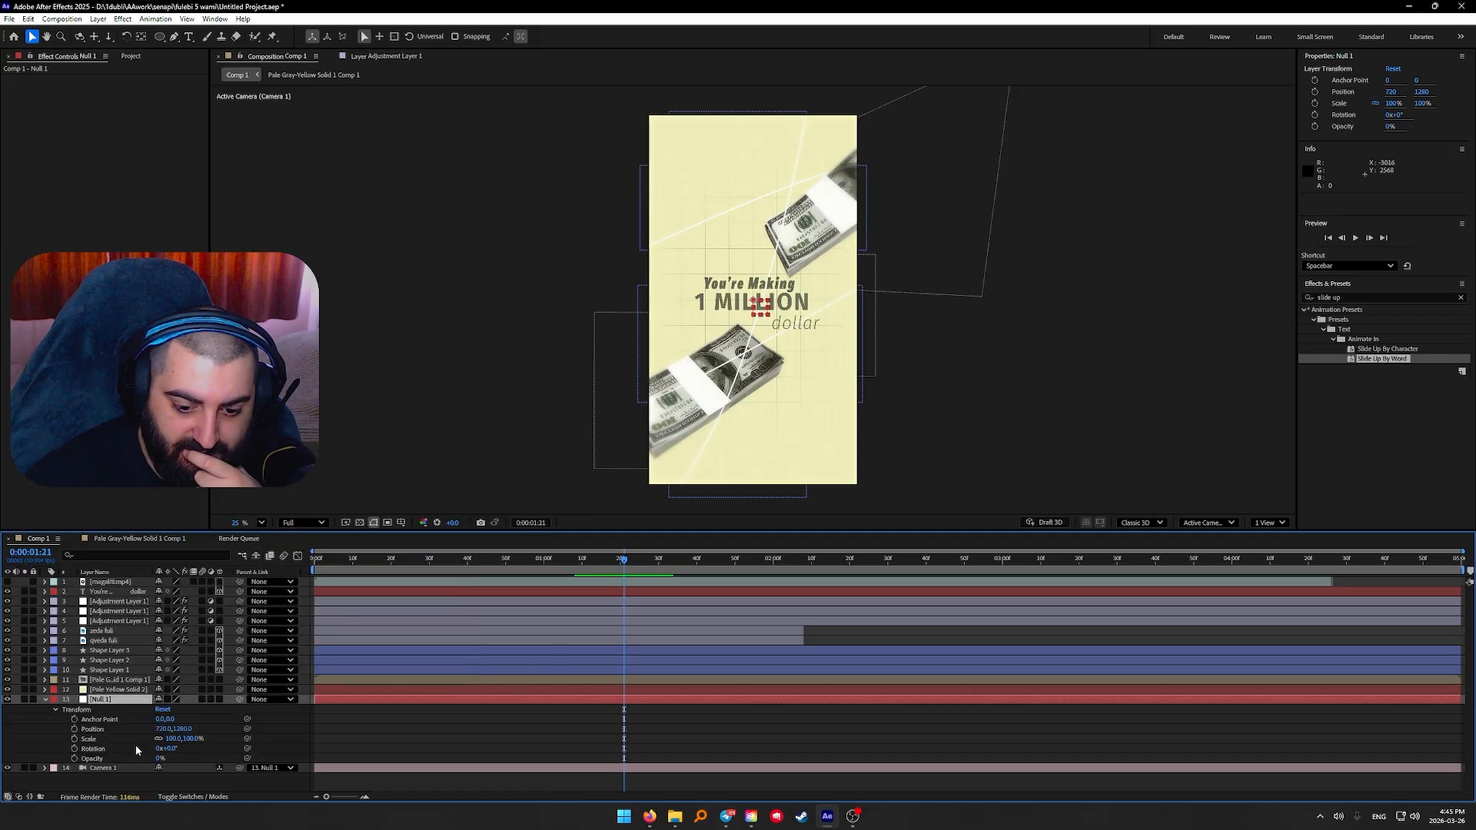
Make the null a 3D layer and keyframe its position at 0:00:01:43 with a Z value of 131
{"action": "left_click_drag", "start_coordinate": [792, 560], "coordinate": [706, 647]}
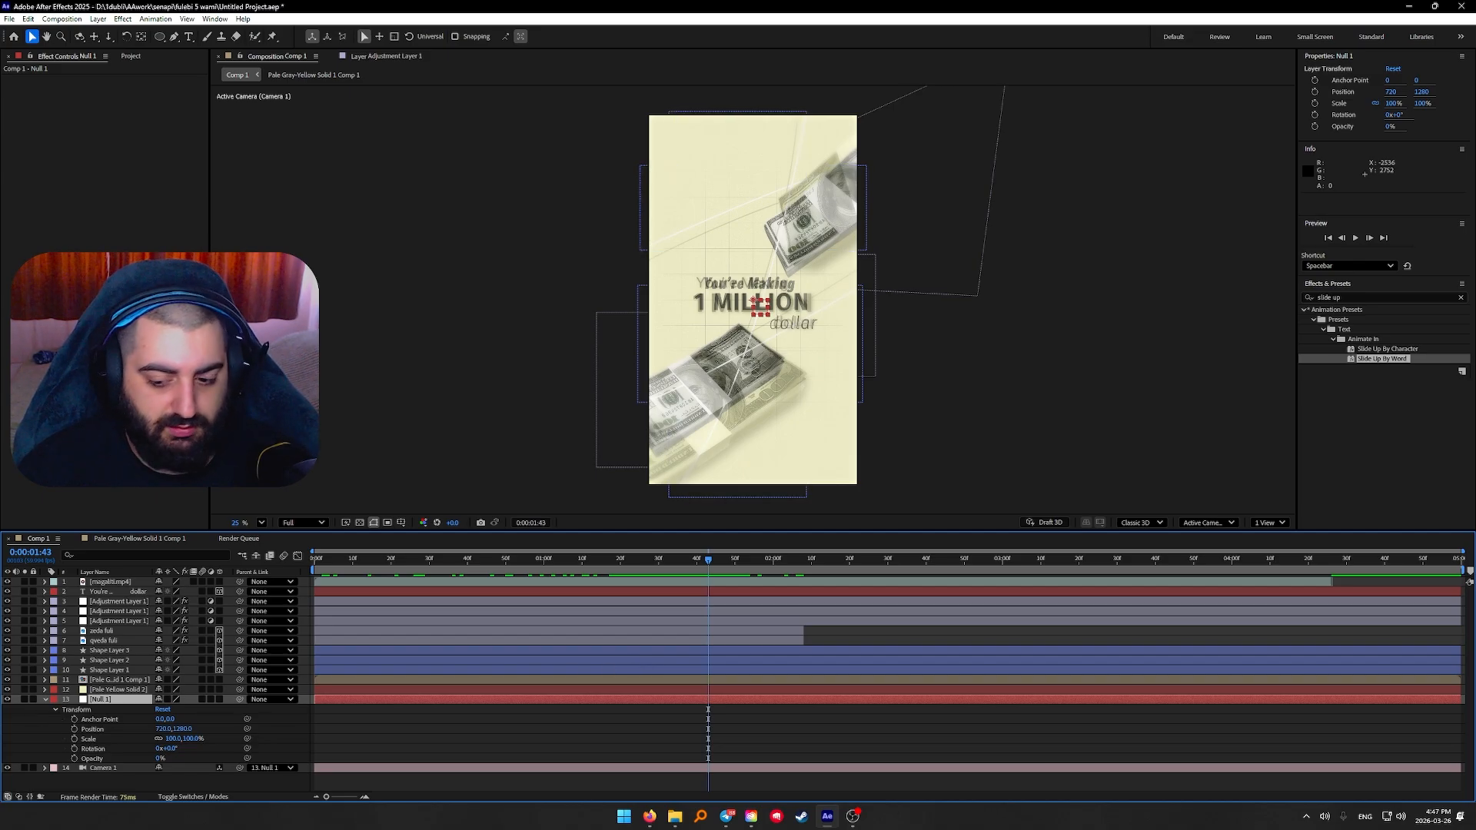
{"action": "left_click", "coordinate": [650, 817]}
{"action": "left_click", "coordinate": [75, 729]}
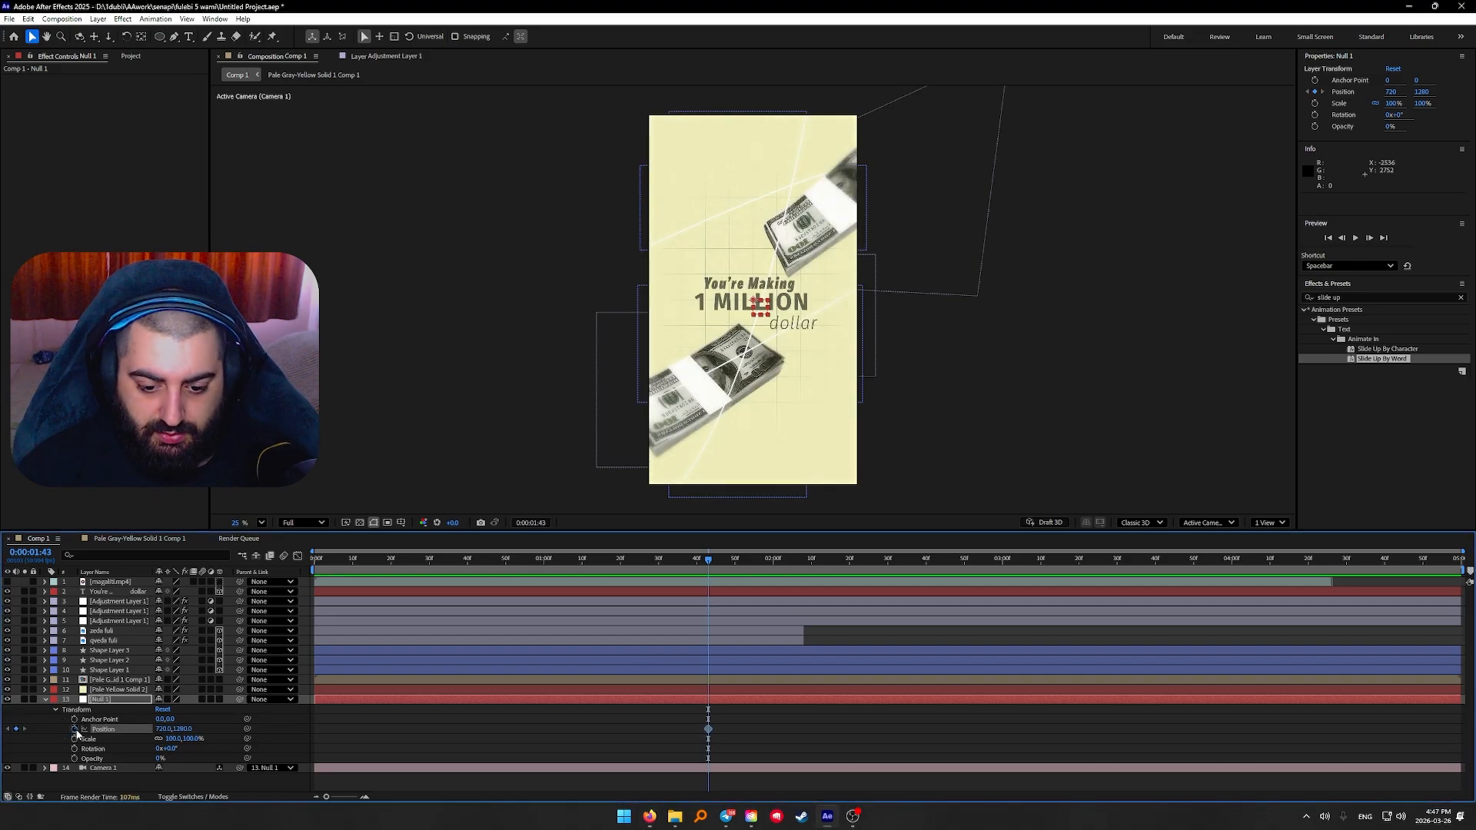
{"action": "left_click", "coordinate": [219, 699]}
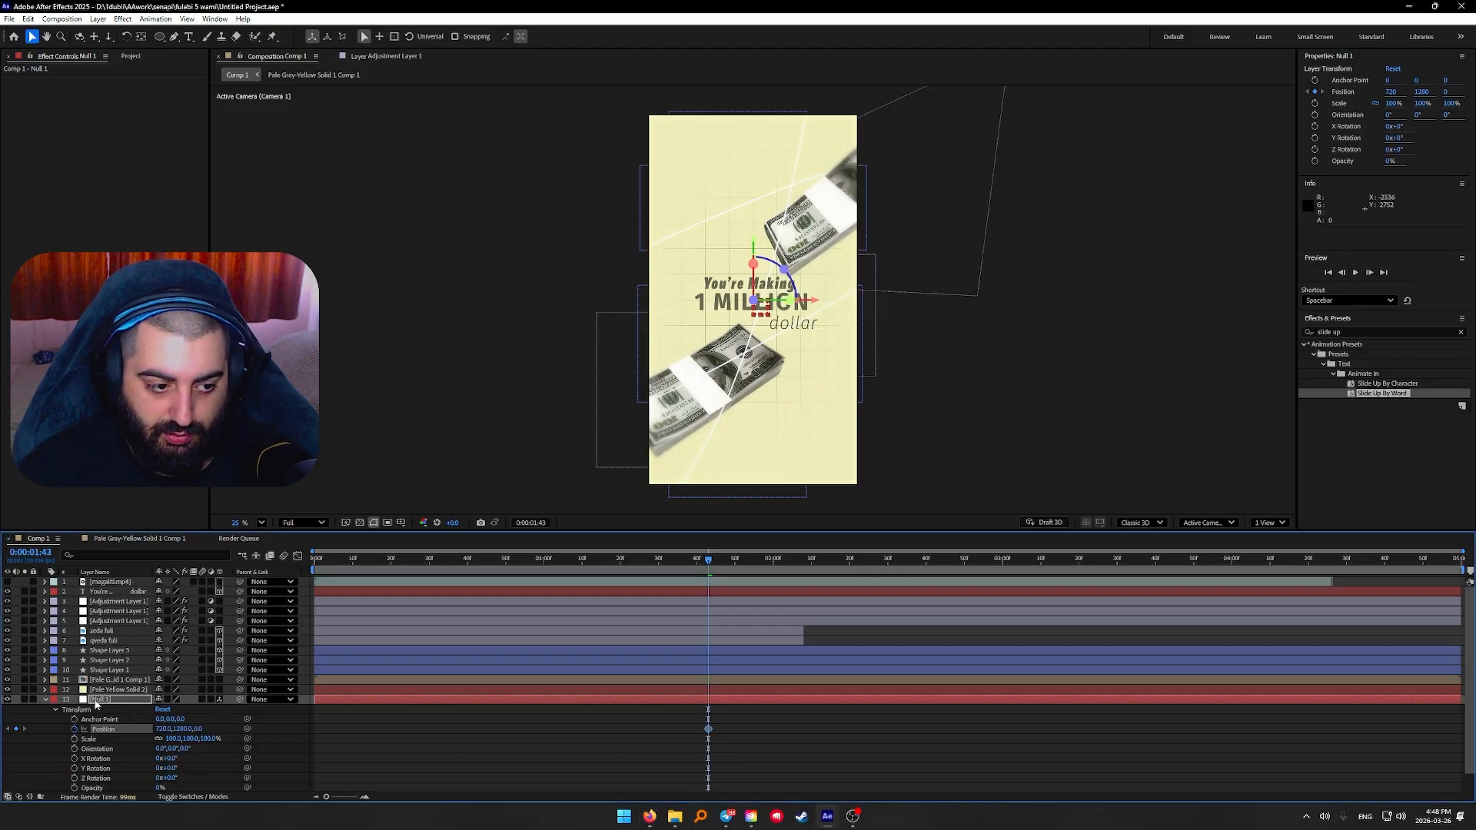
{"action": "scroll", "coordinate": [97, 703], "scroll_direction": "down", "scroll_amount": 1}
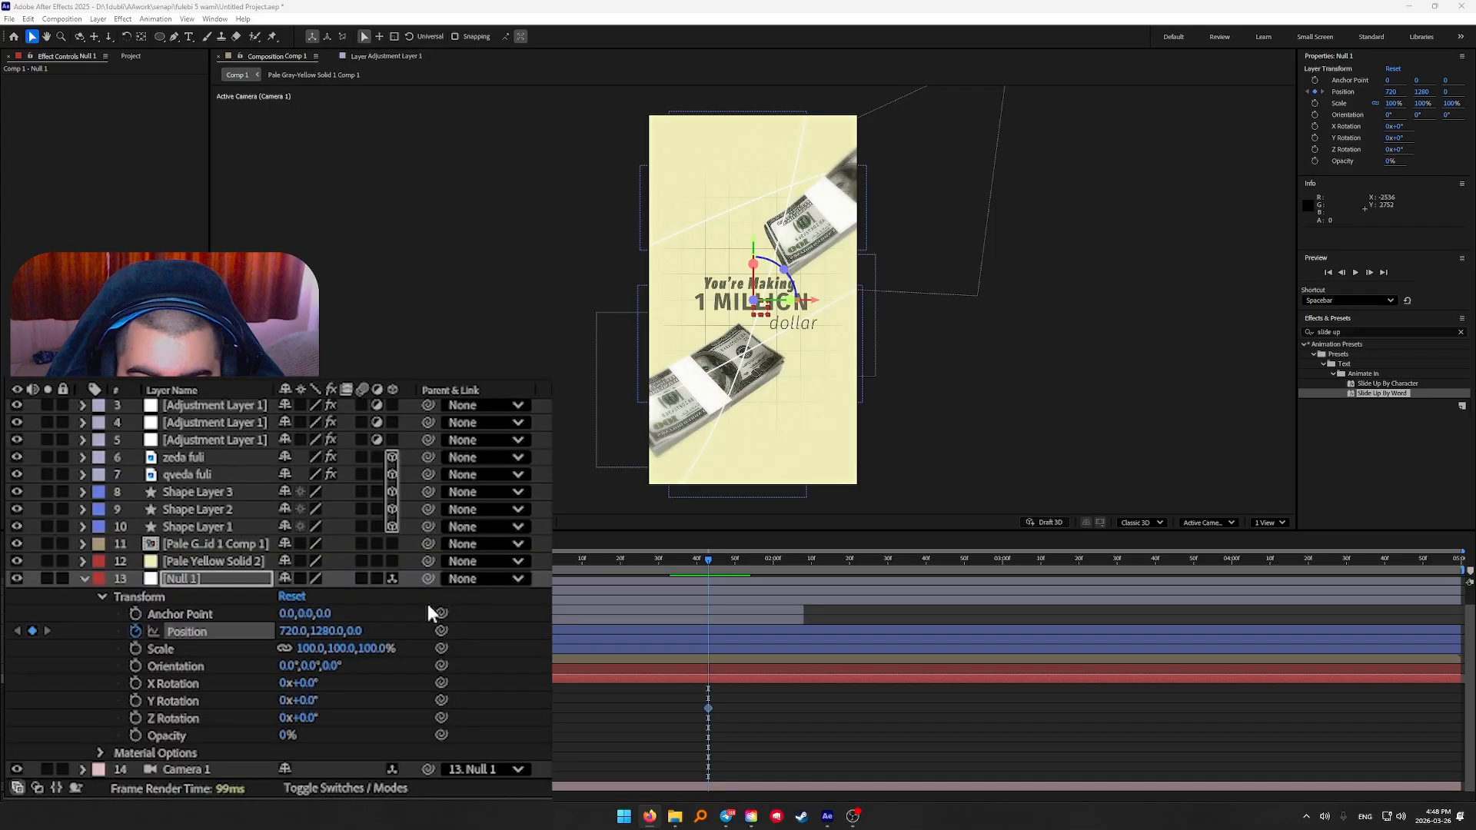
{"action": "left_click_drag", "start_coordinate": [348, 637], "coordinate": [512, 637]}
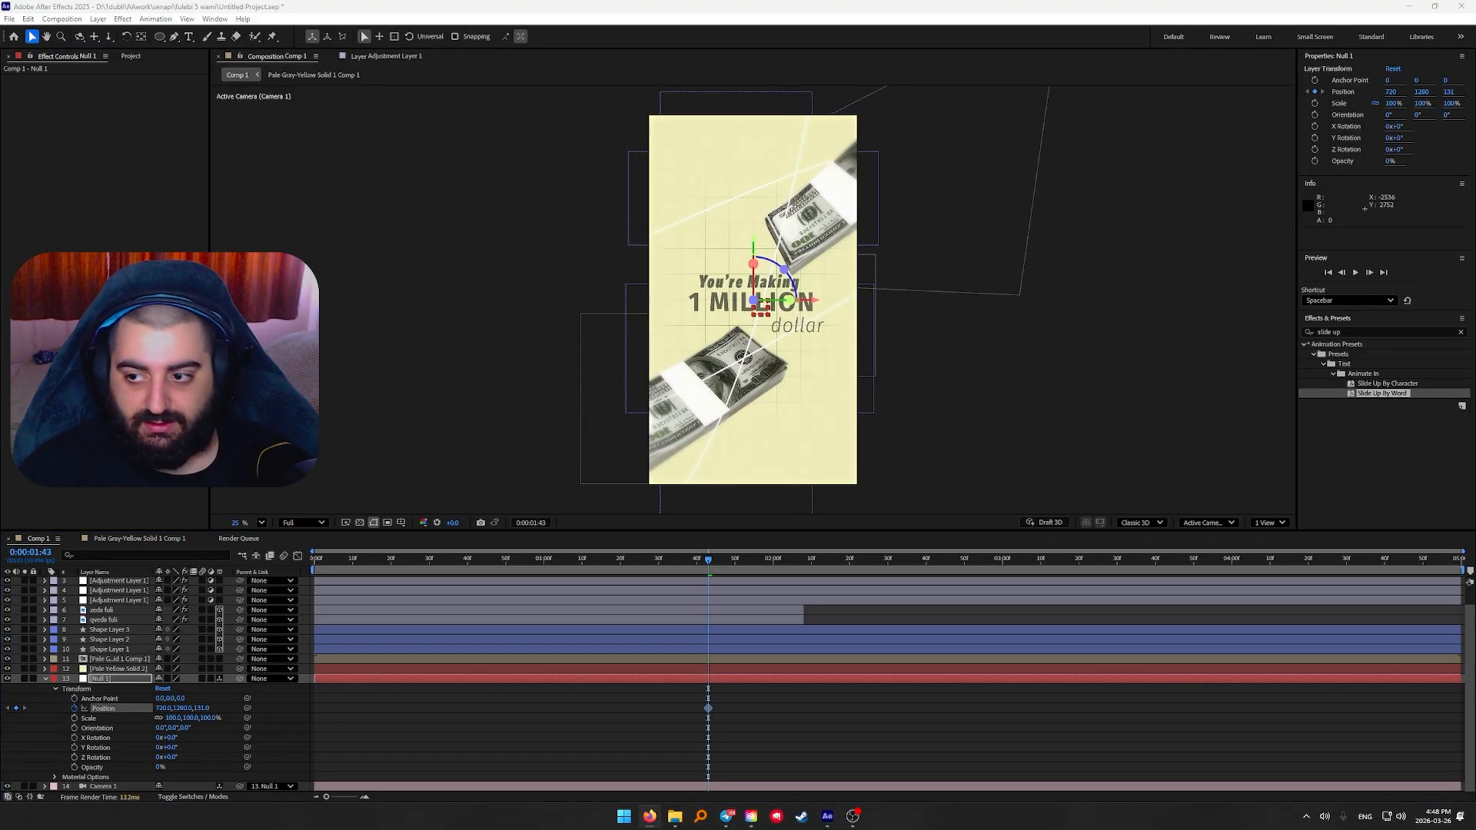
Reset the null's position at 0:00:00:00 to add a starting keyframe, and select both position keyframes
{"action": "right_click", "coordinate": [107, 708]}
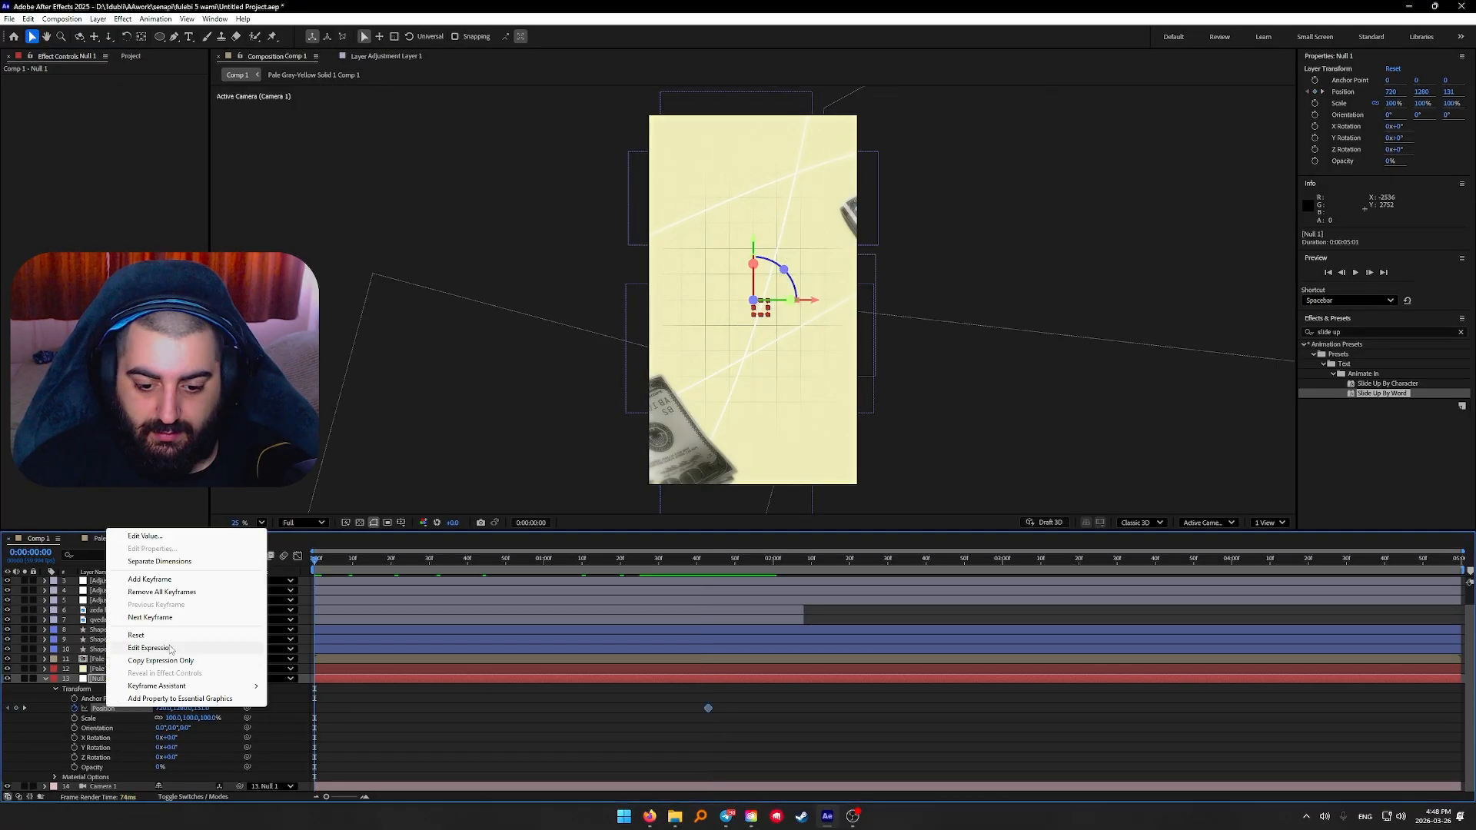
{"action": "left_click", "coordinate": [169, 638]}
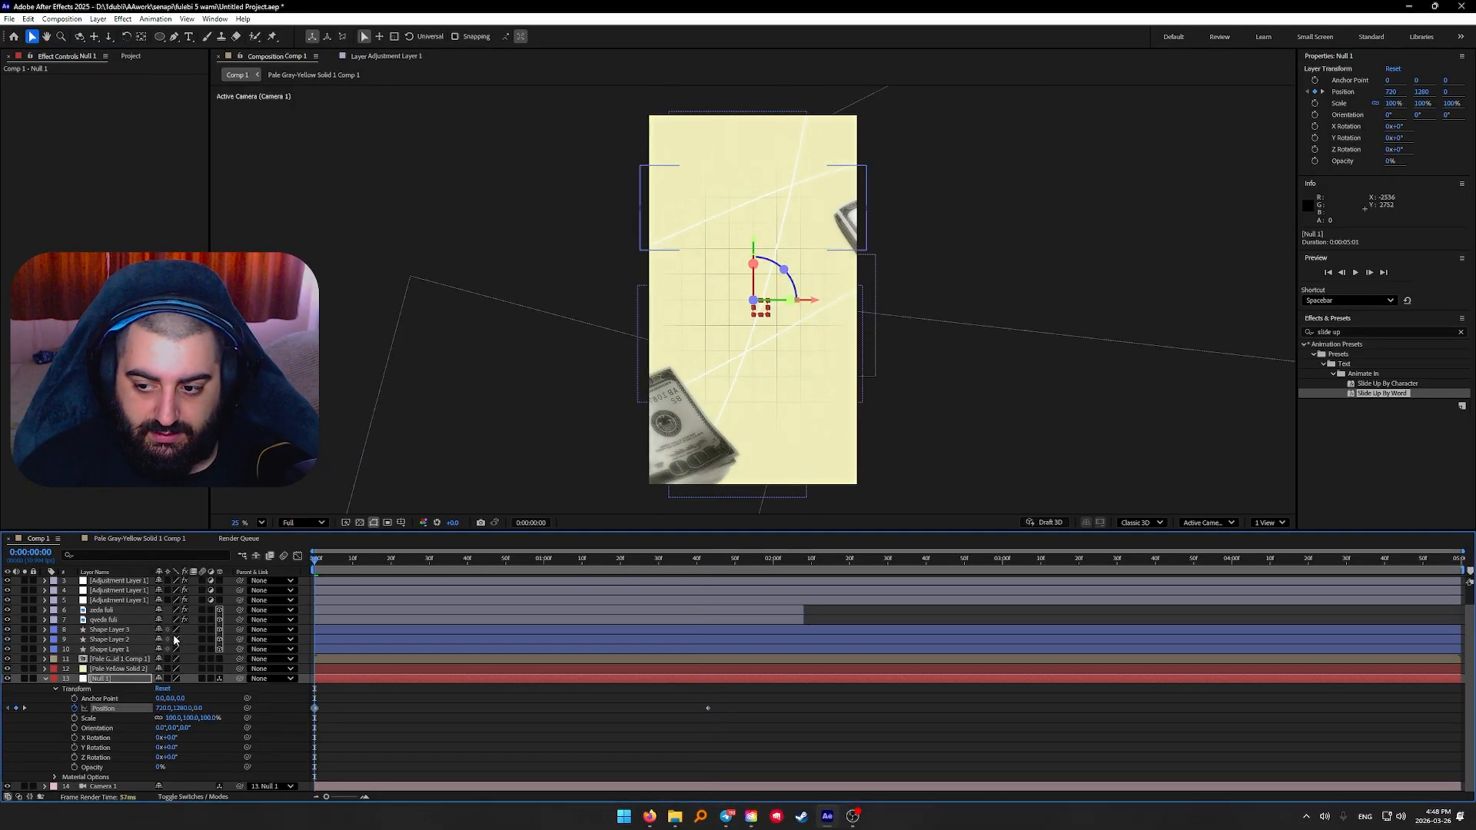
{"action": "left_click", "coordinate": [513, 559]}
{"action": "left_click_drag", "start_coordinate": [750, 703], "coordinate": [313, 727]}
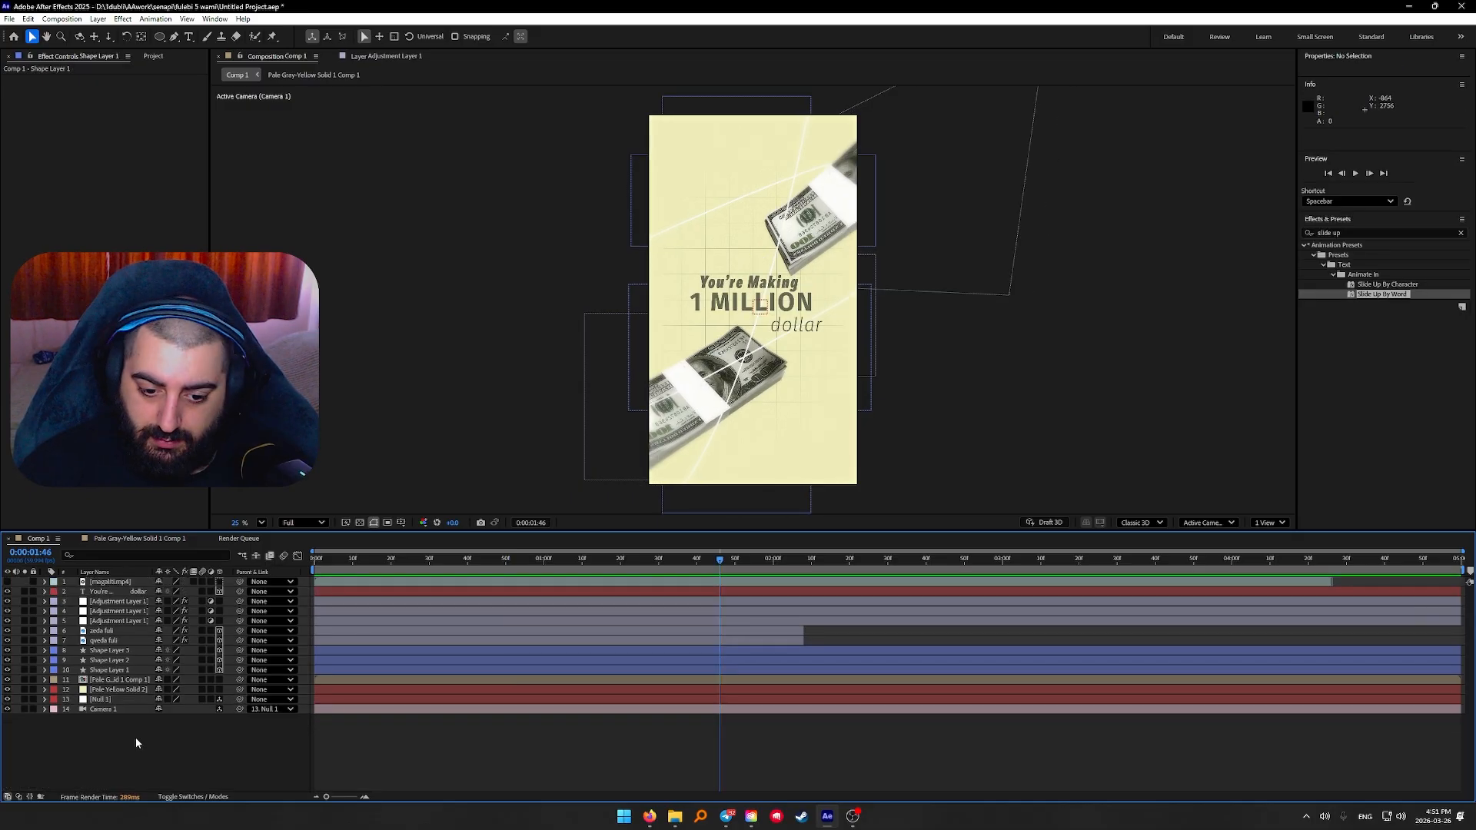
Change the stroke colour of Shape Layers 1, 2 and 3 from white to dark grey
{"action": "left_click", "coordinate": [109, 669]}
{"action": "left_click", "coordinate": [106, 651], "text": "shift"}
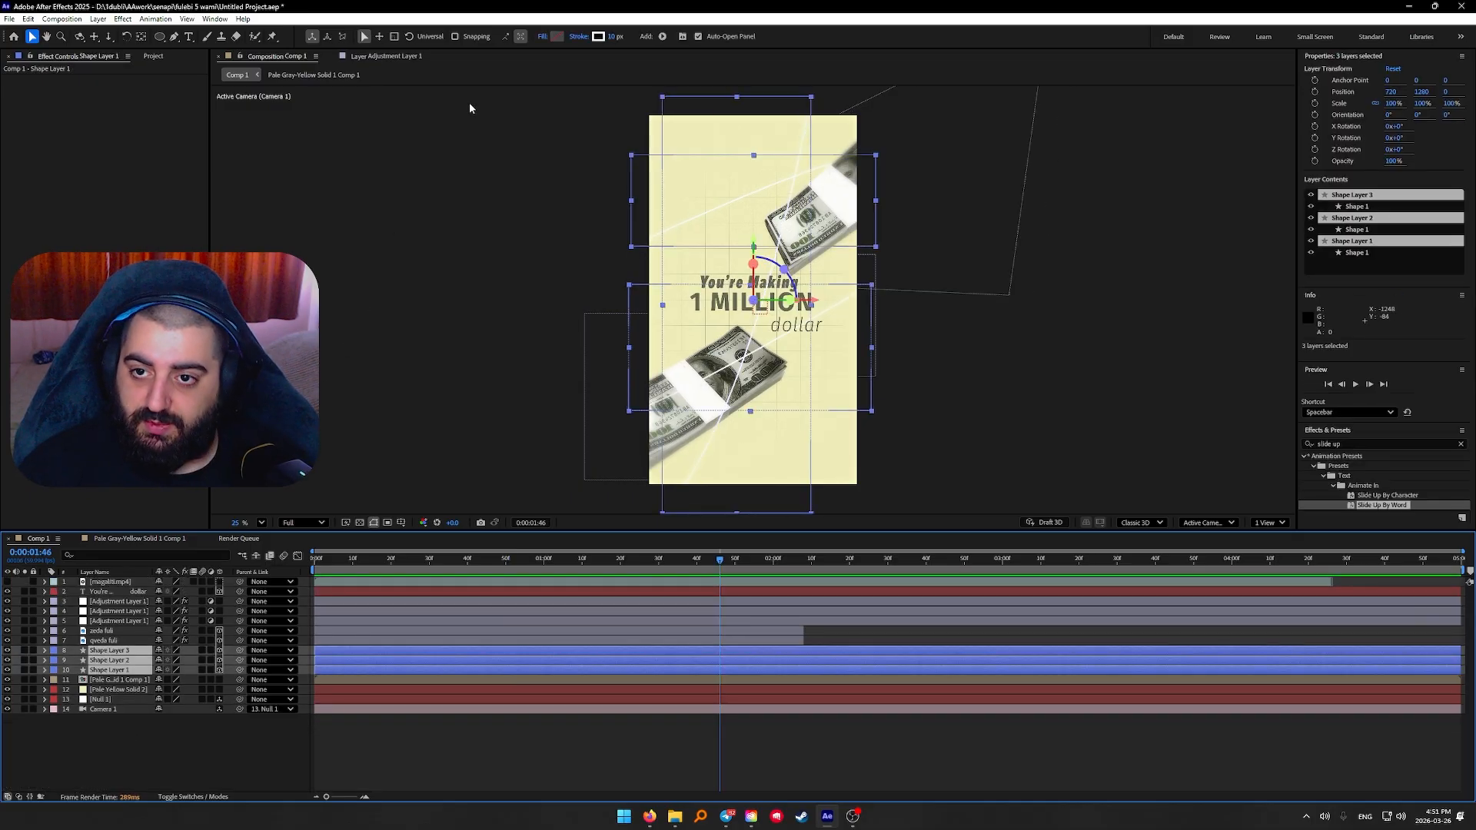
{"action": "left_click", "coordinate": [599, 37]}
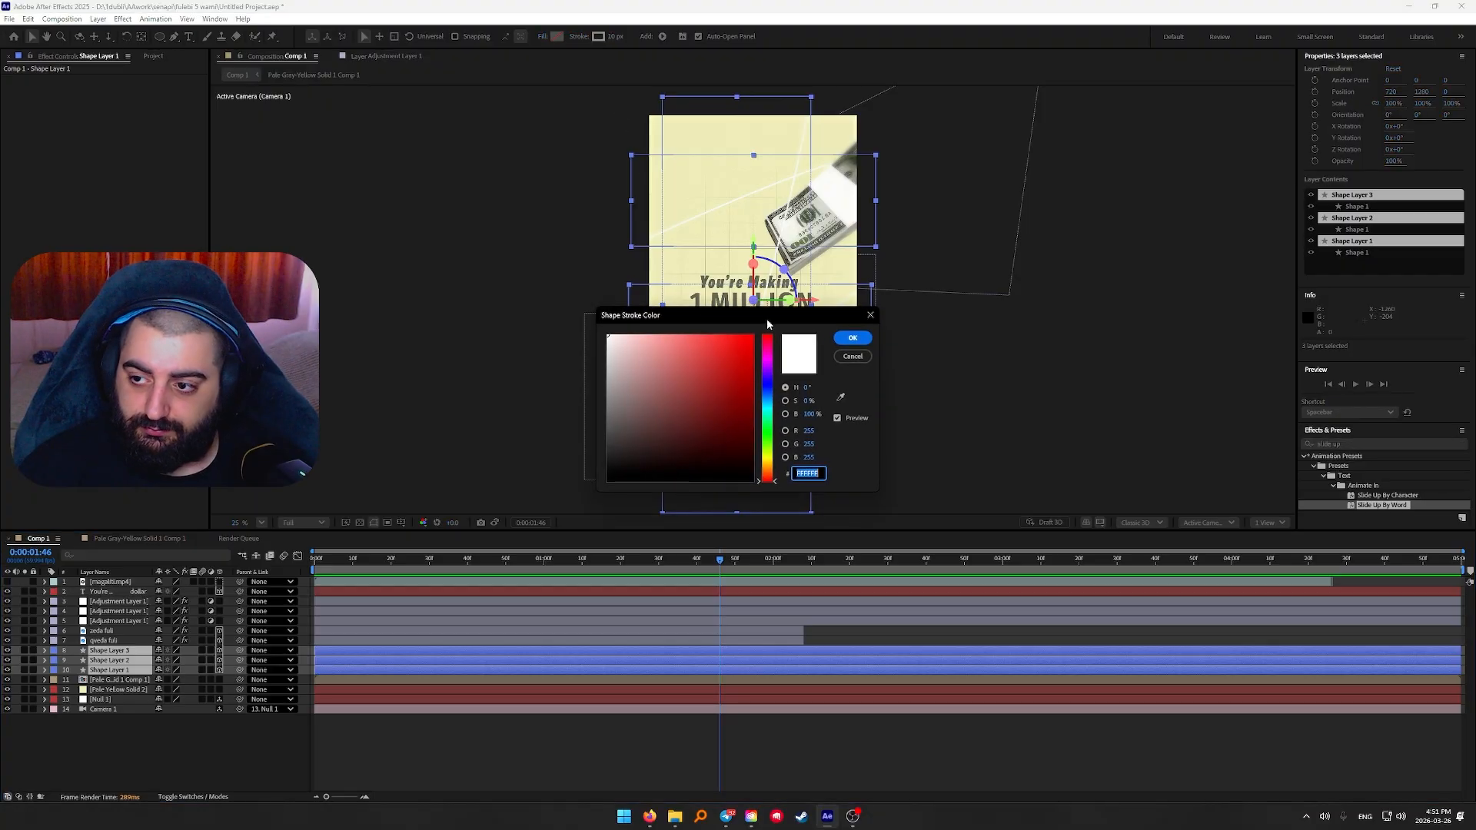
{"action": "left_click", "coordinate": [617, 433]}
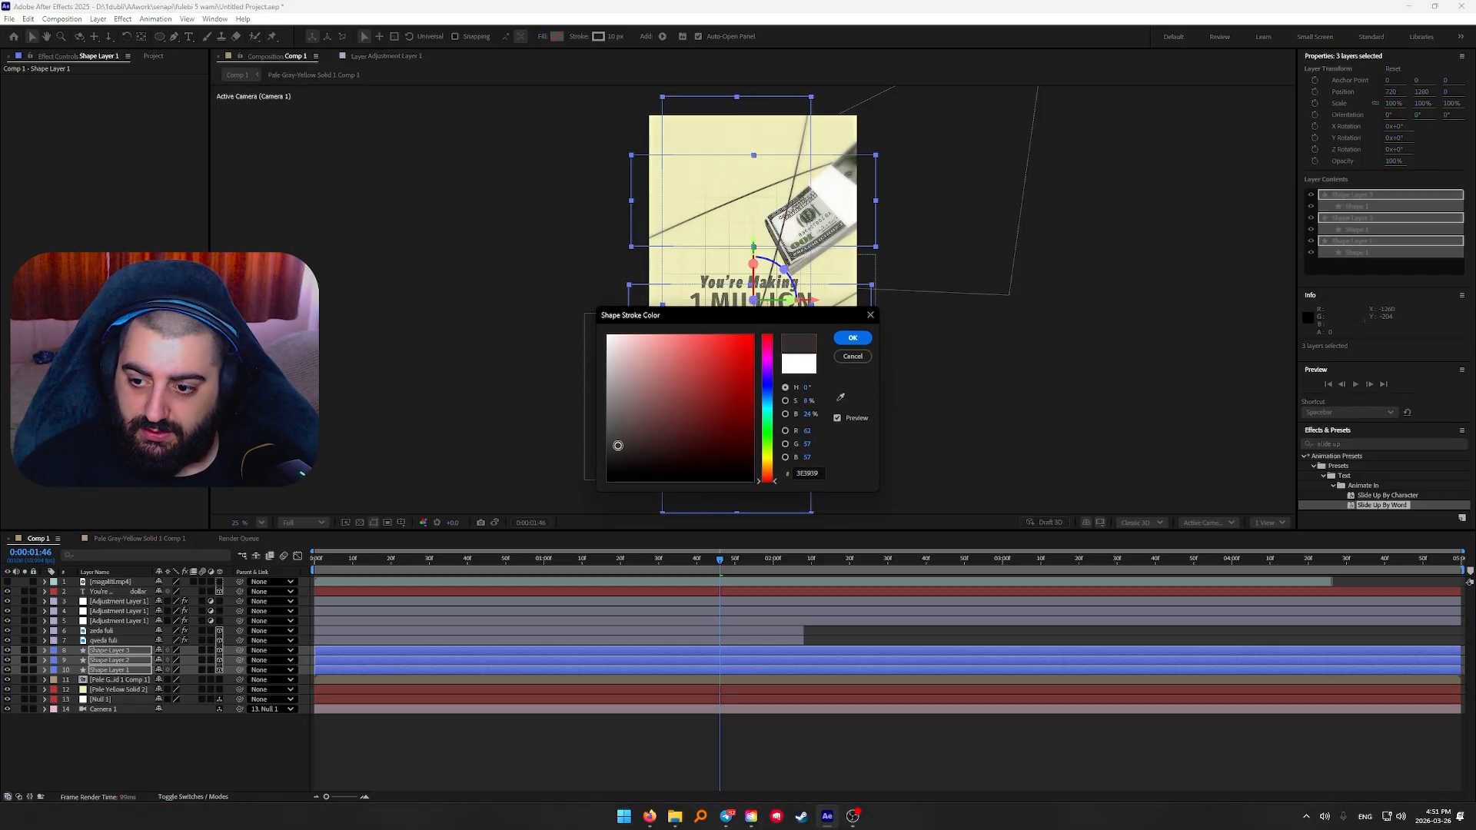
{"action": "key", "text": "Return"}
Reveal the position of the three shape layers and set their Z position to 500
{"action": "left_click", "coordinate": [82, 529]}
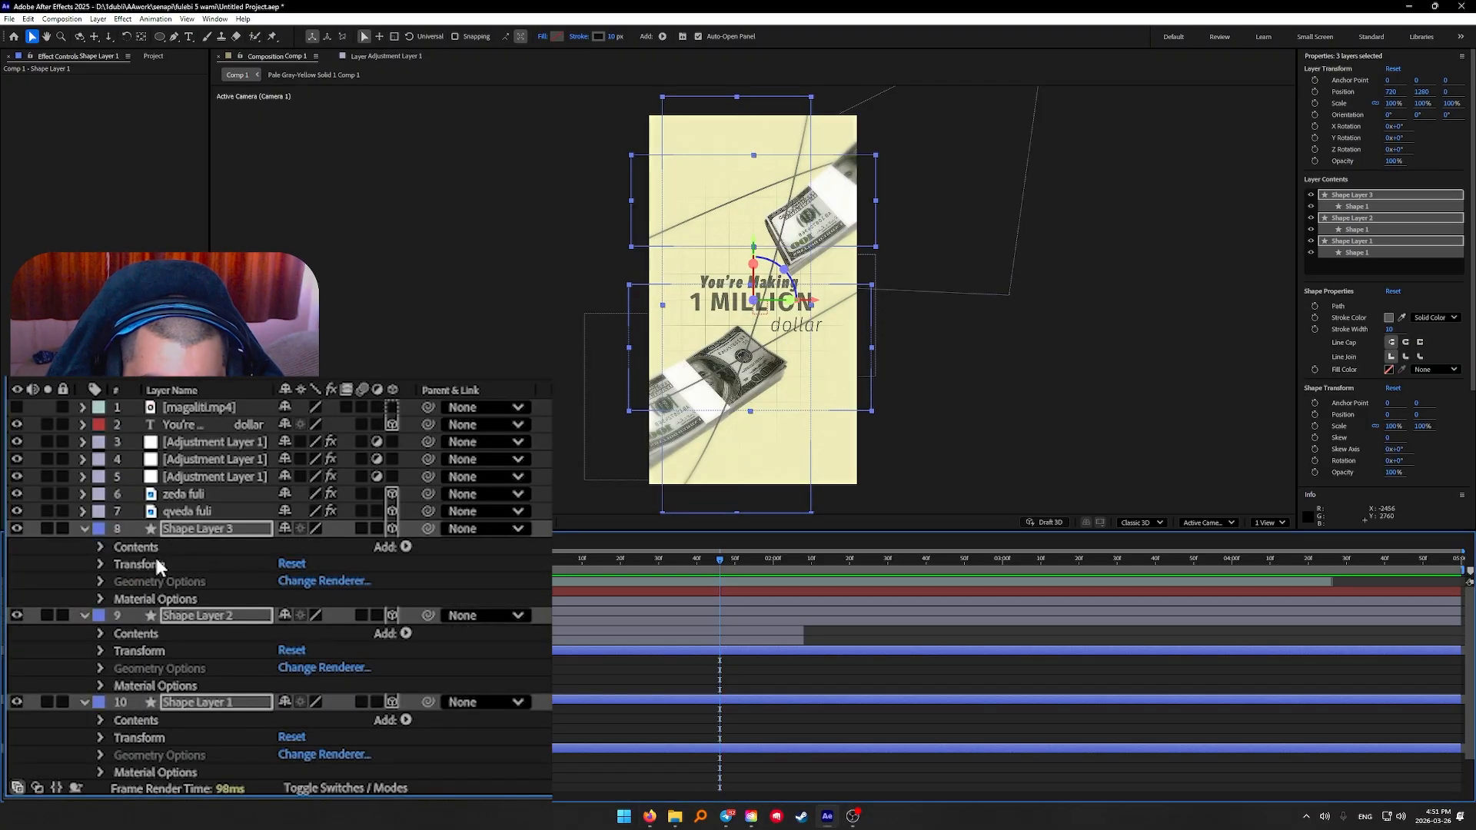
{"action": "key", "text": "p"}
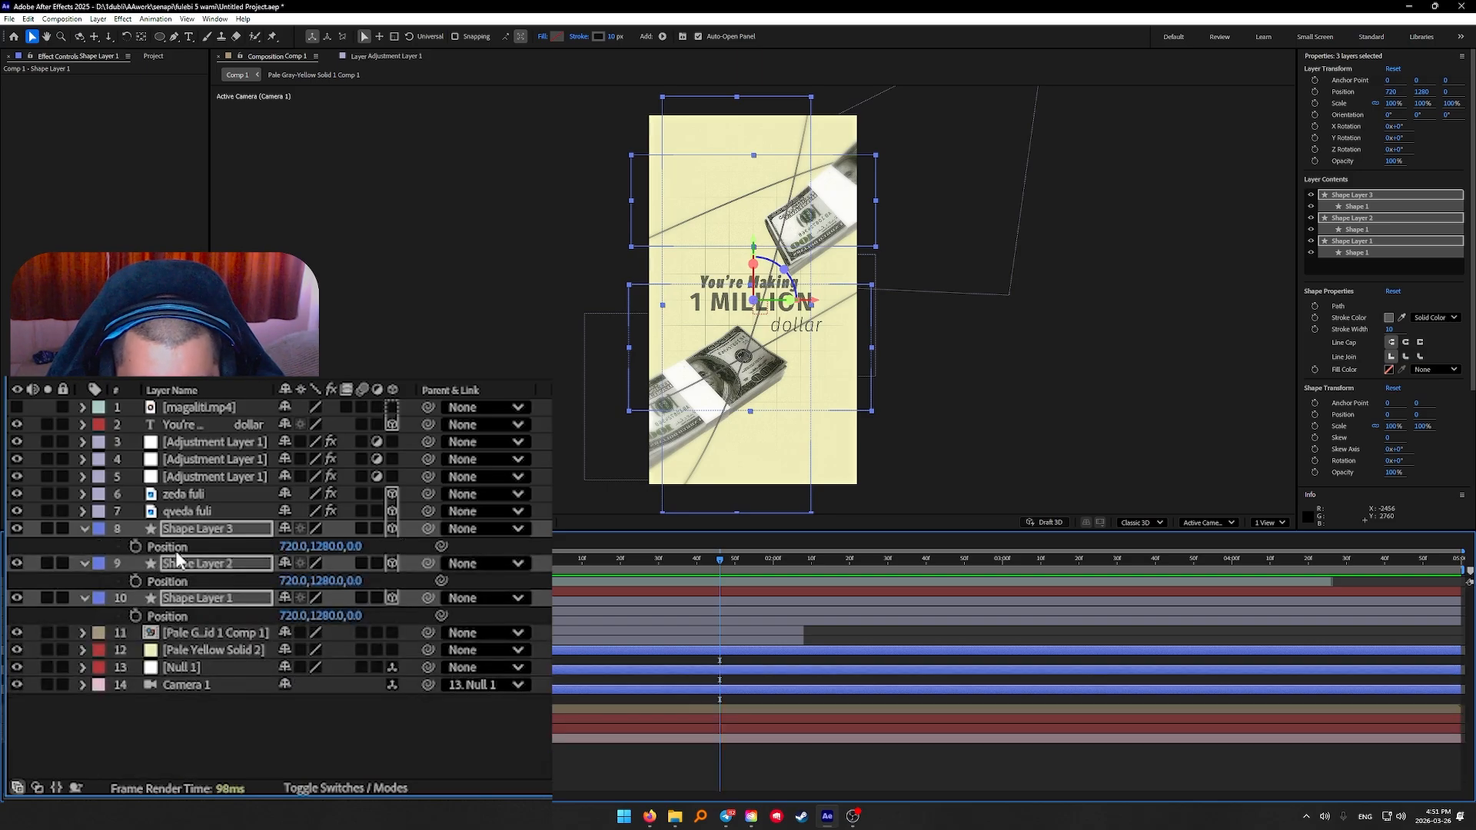
{"action": "left_click", "coordinate": [354, 547]}
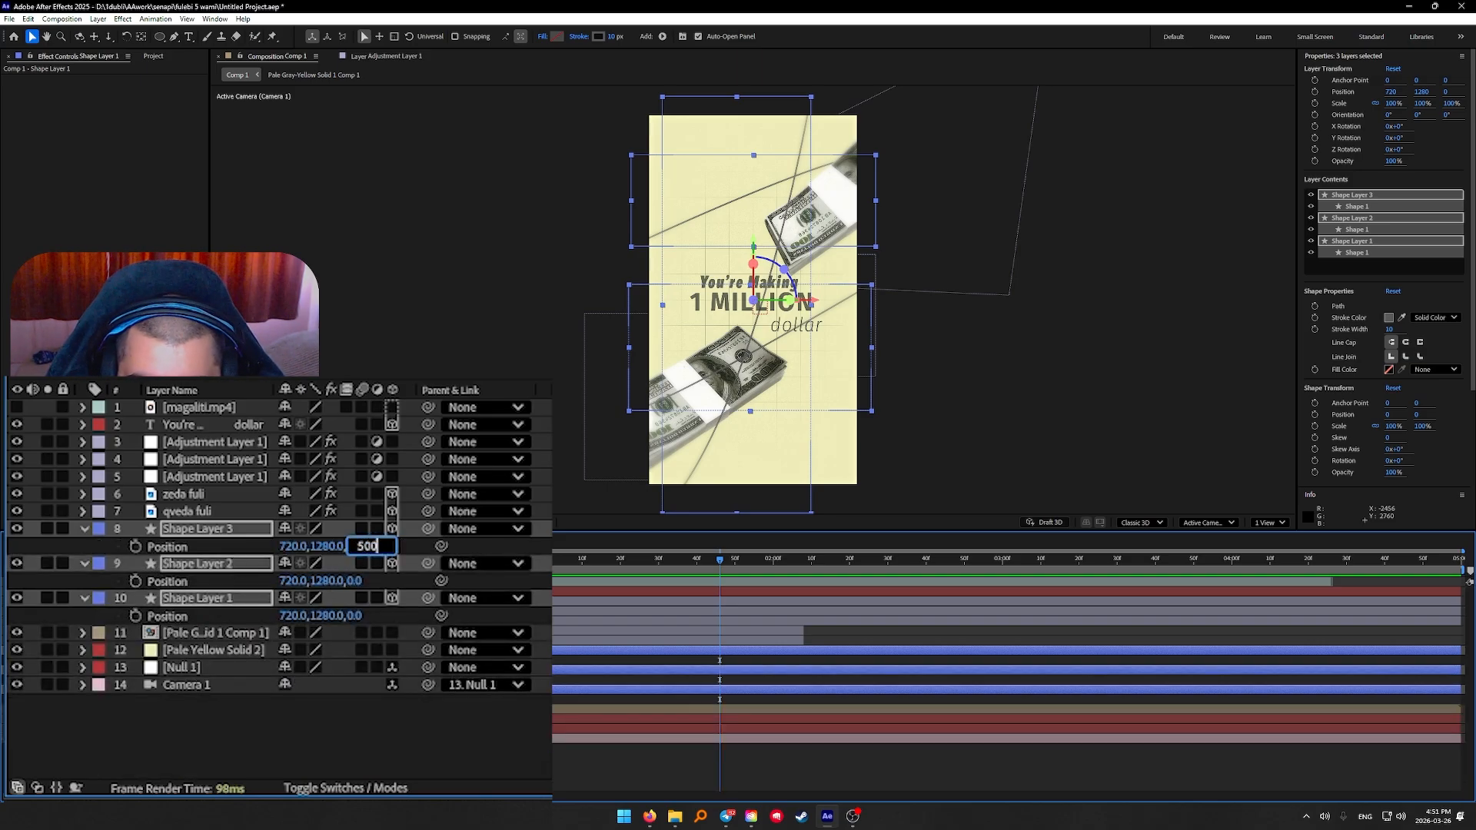
{"action": "left_click", "coordinate": [342, 712]}
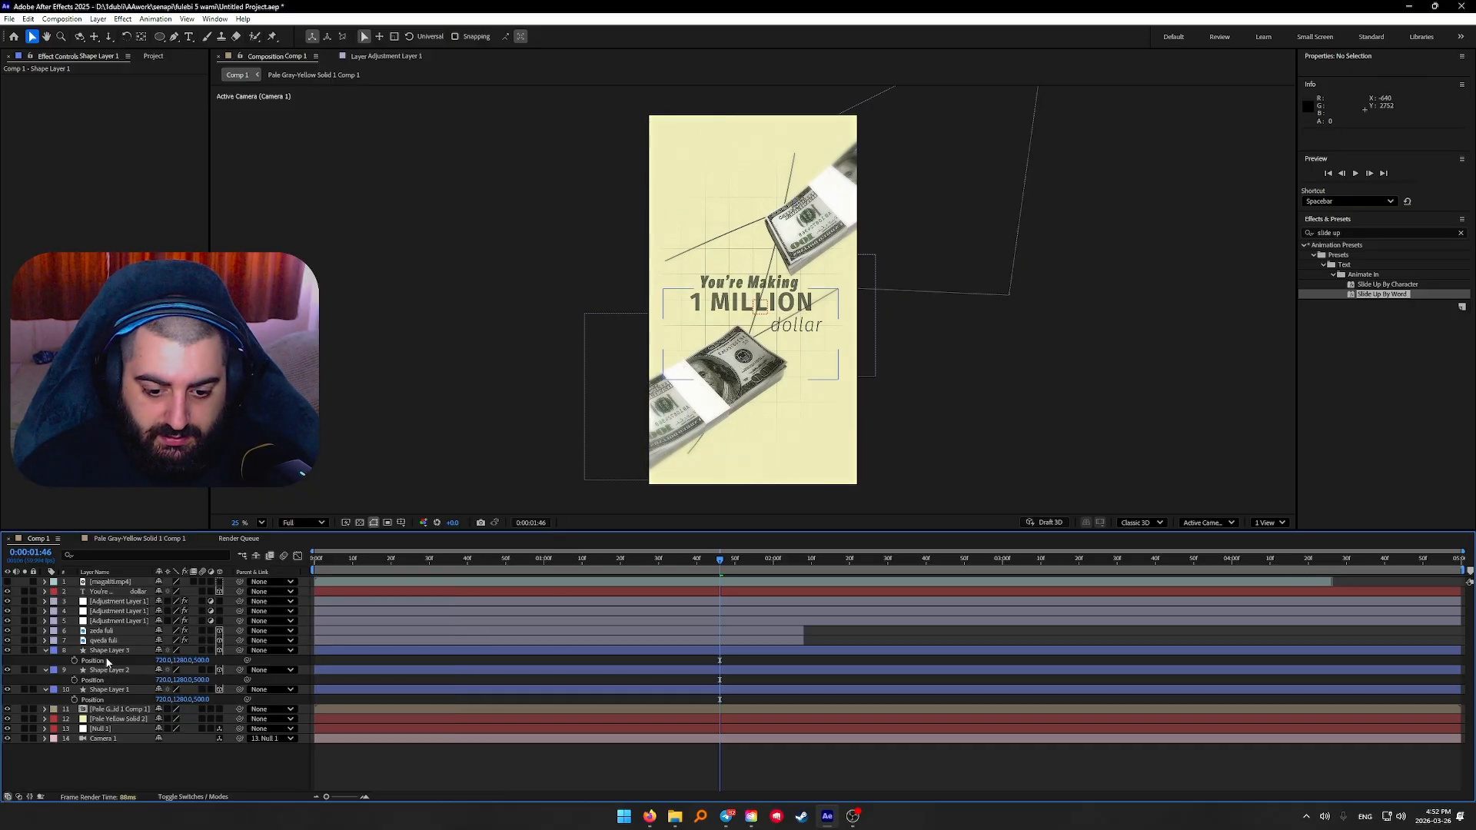
Shift Shape Layer 1 to about X 920, Y 941 and extend its line's lower end past the composition's bottom edge
{"action": "left_click", "coordinate": [109, 689]}
{"action": "key", "text": "g"}
{"action": "left_click_drag", "start_coordinate": [711, 419], "coordinate": [648, 522]}
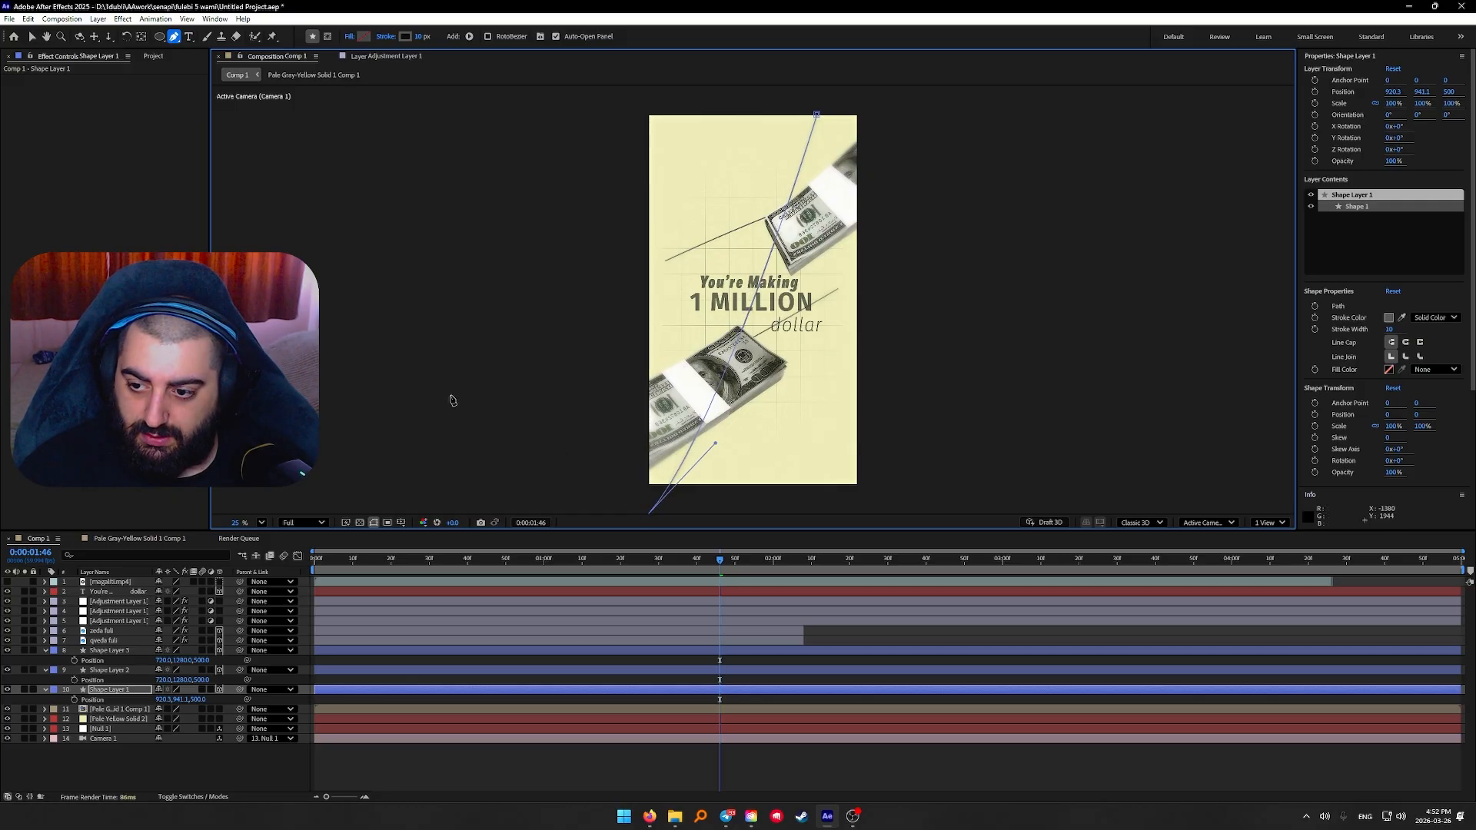
{"action": "key", "text": "v"}
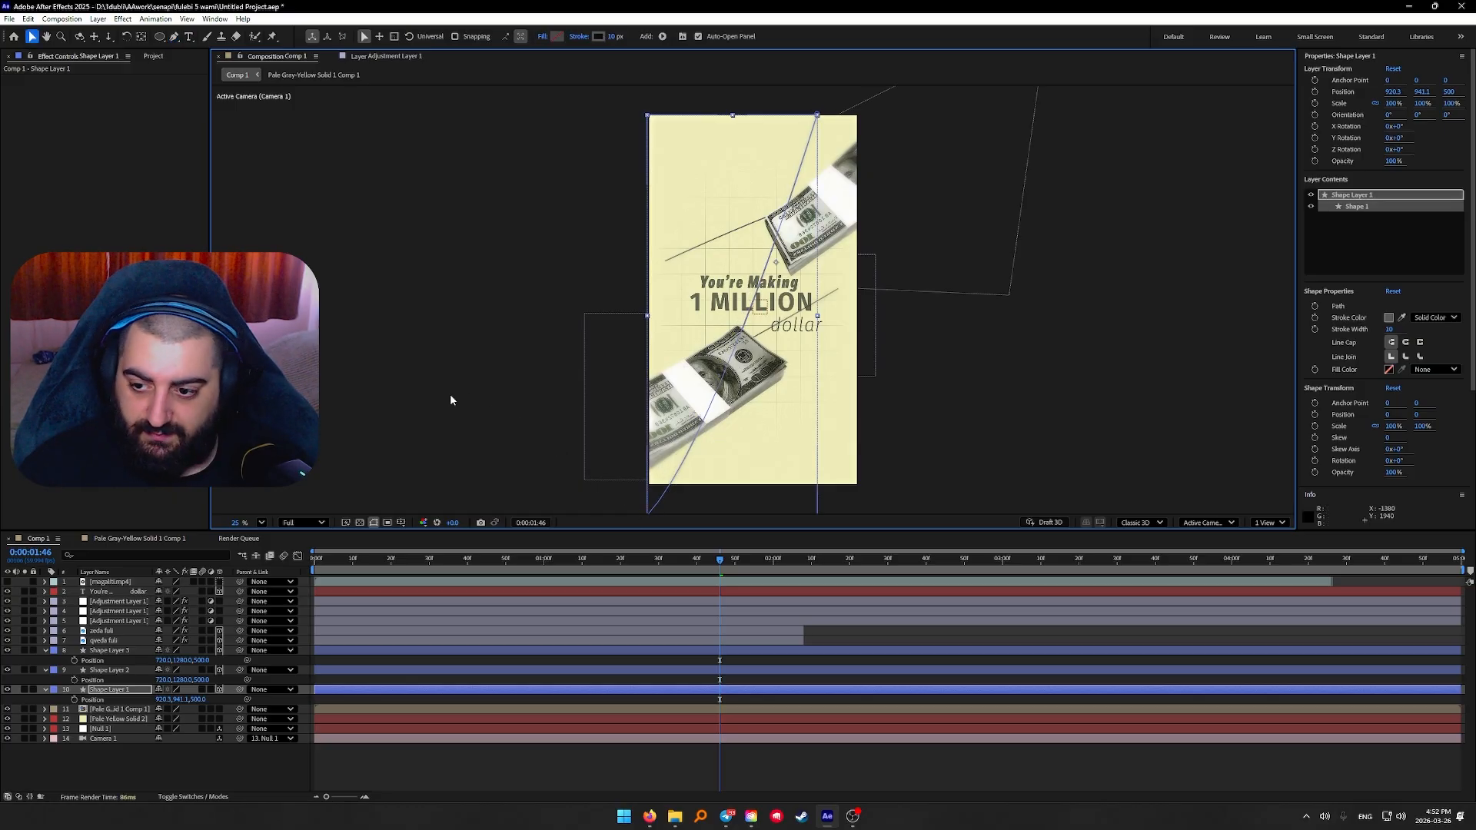
Extend both ends of Shape Layer 2's line beyond the left and right edges of the composition frame
{"action": "left_click", "coordinate": [495, 670]}
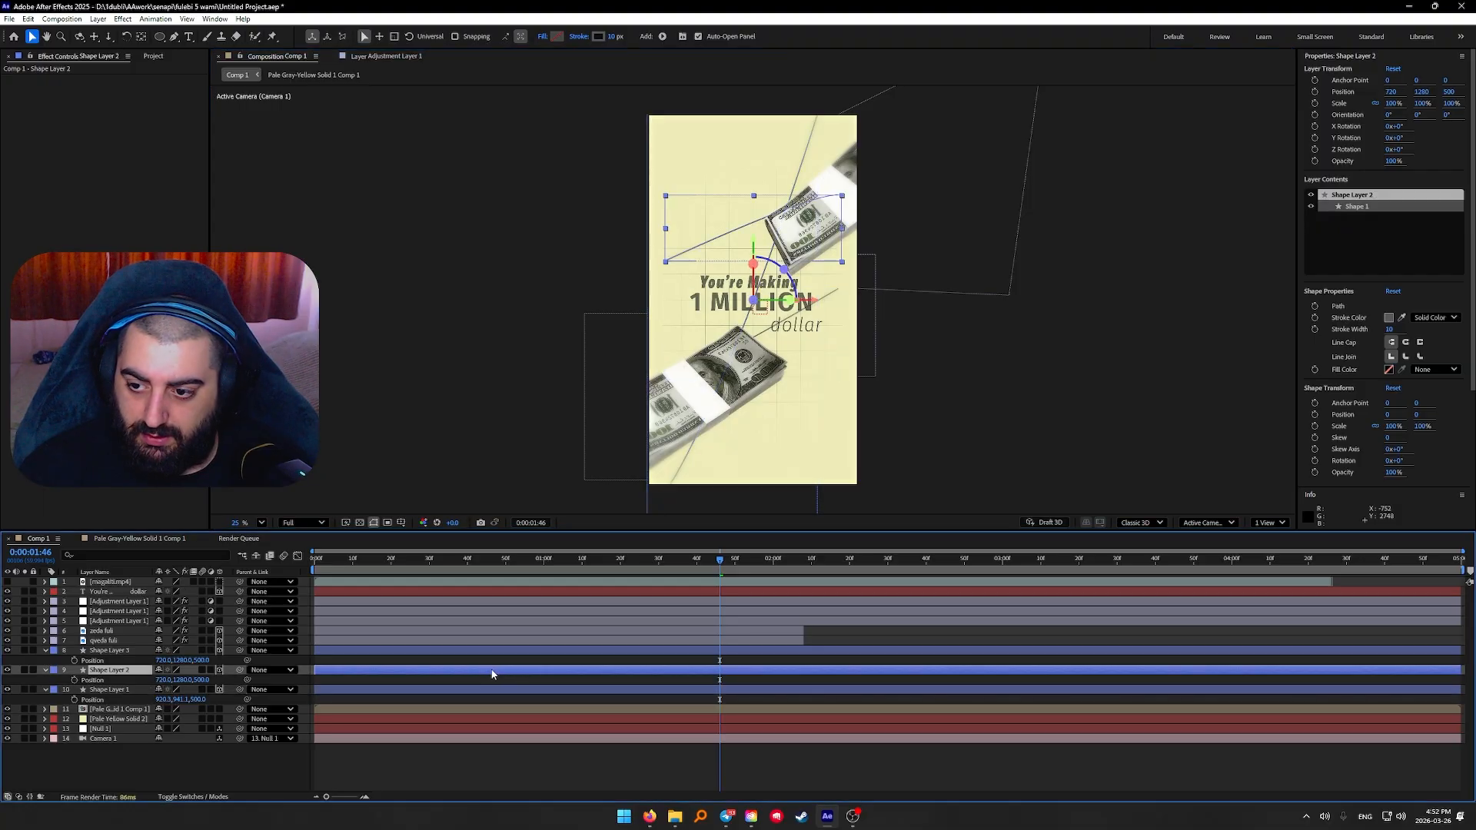
{"action": "key", "text": "g"}
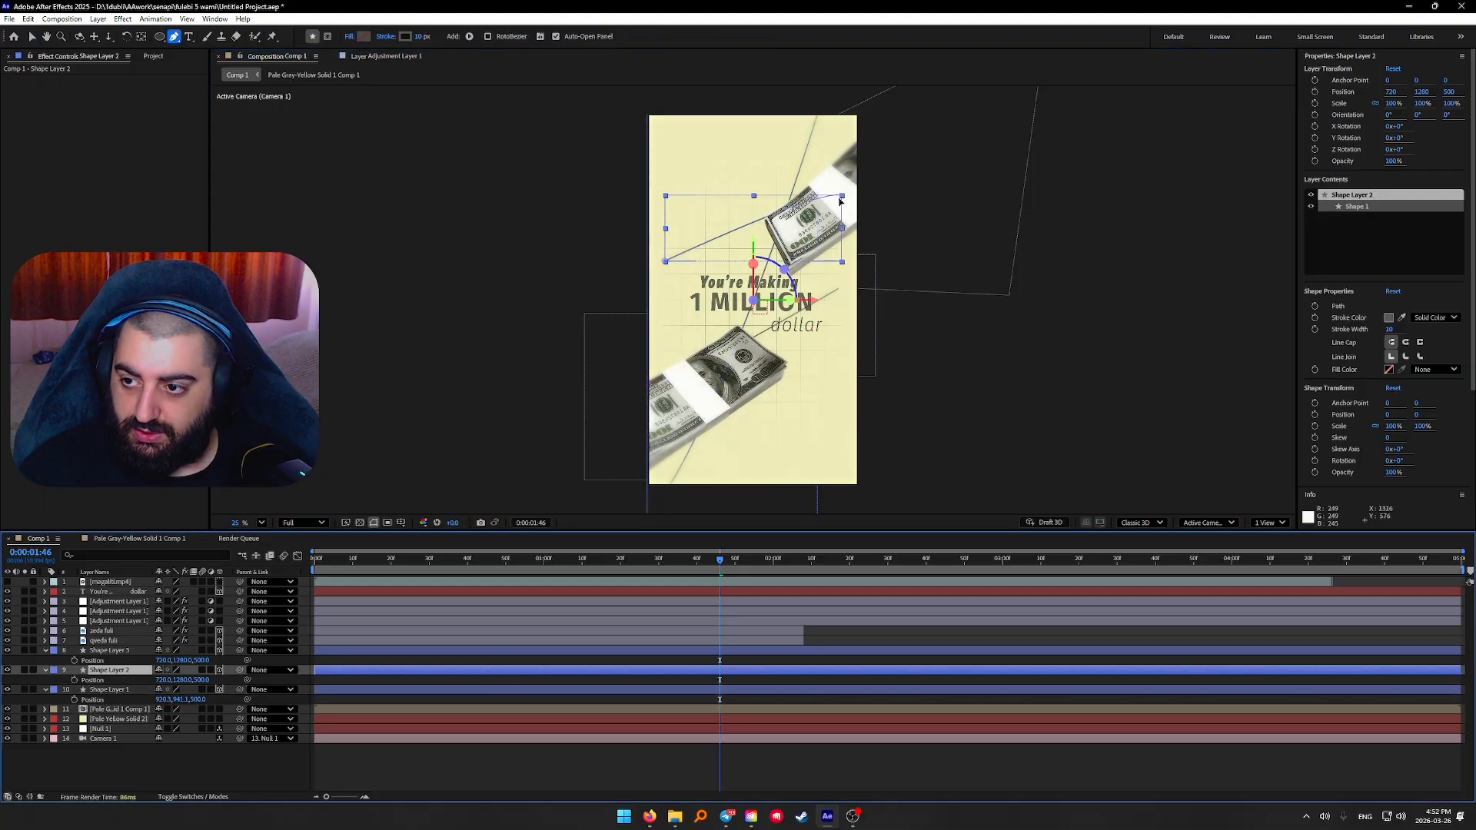
{"action": "left_click_drag", "start_coordinate": [842, 198], "coordinate": [940, 183]}
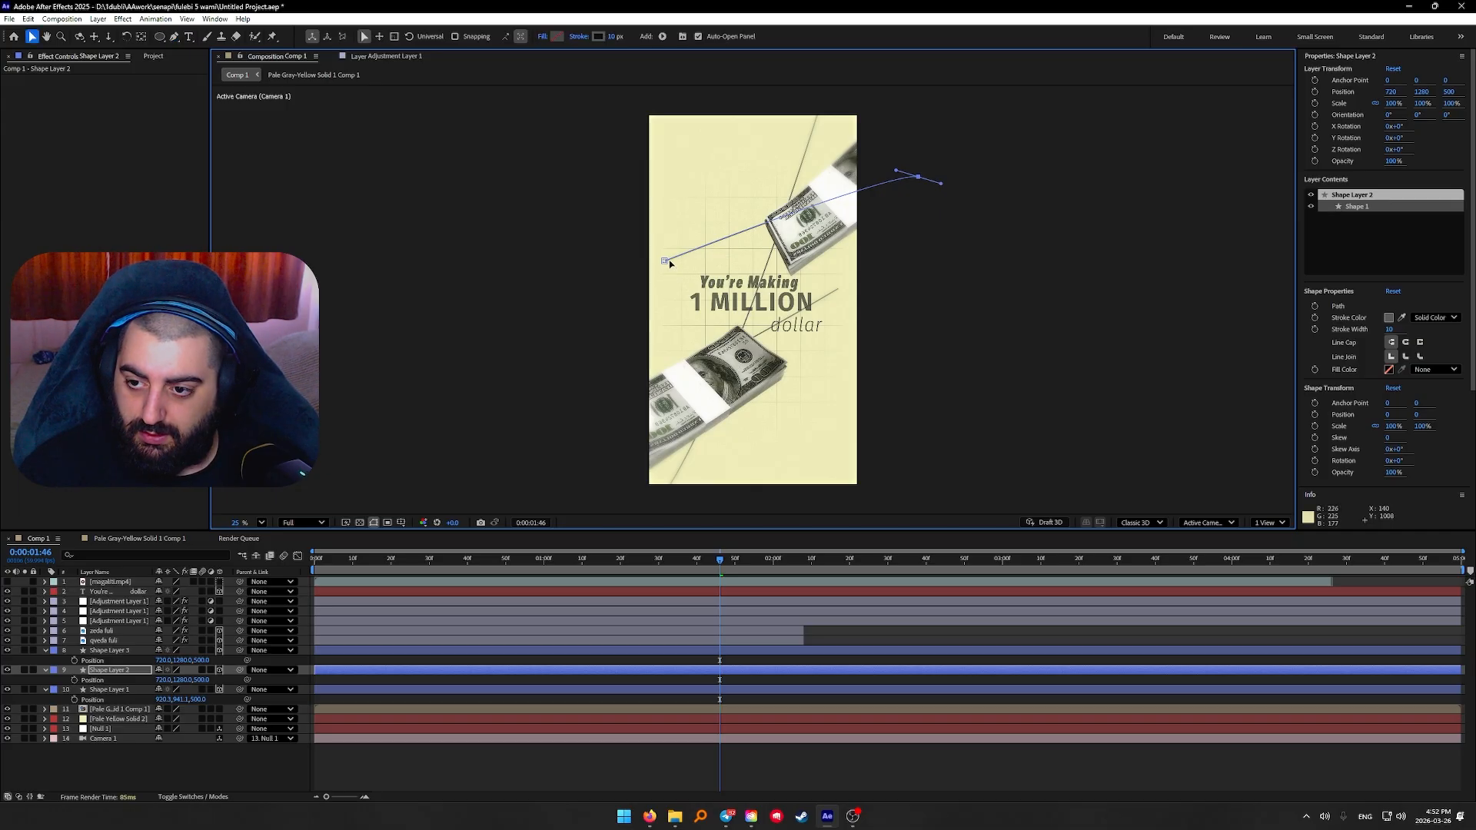
{"action": "mouse_move", "coordinate": [666, 263]}
{"action": "left_mouse_down"}
{"action": "mouse_move", "coordinate": [653, 268]}
{"action": "mouse_move", "coordinate": [667, 259]}
{"action": "left_mouse_up"}
{"action": "key", "text": "v"}
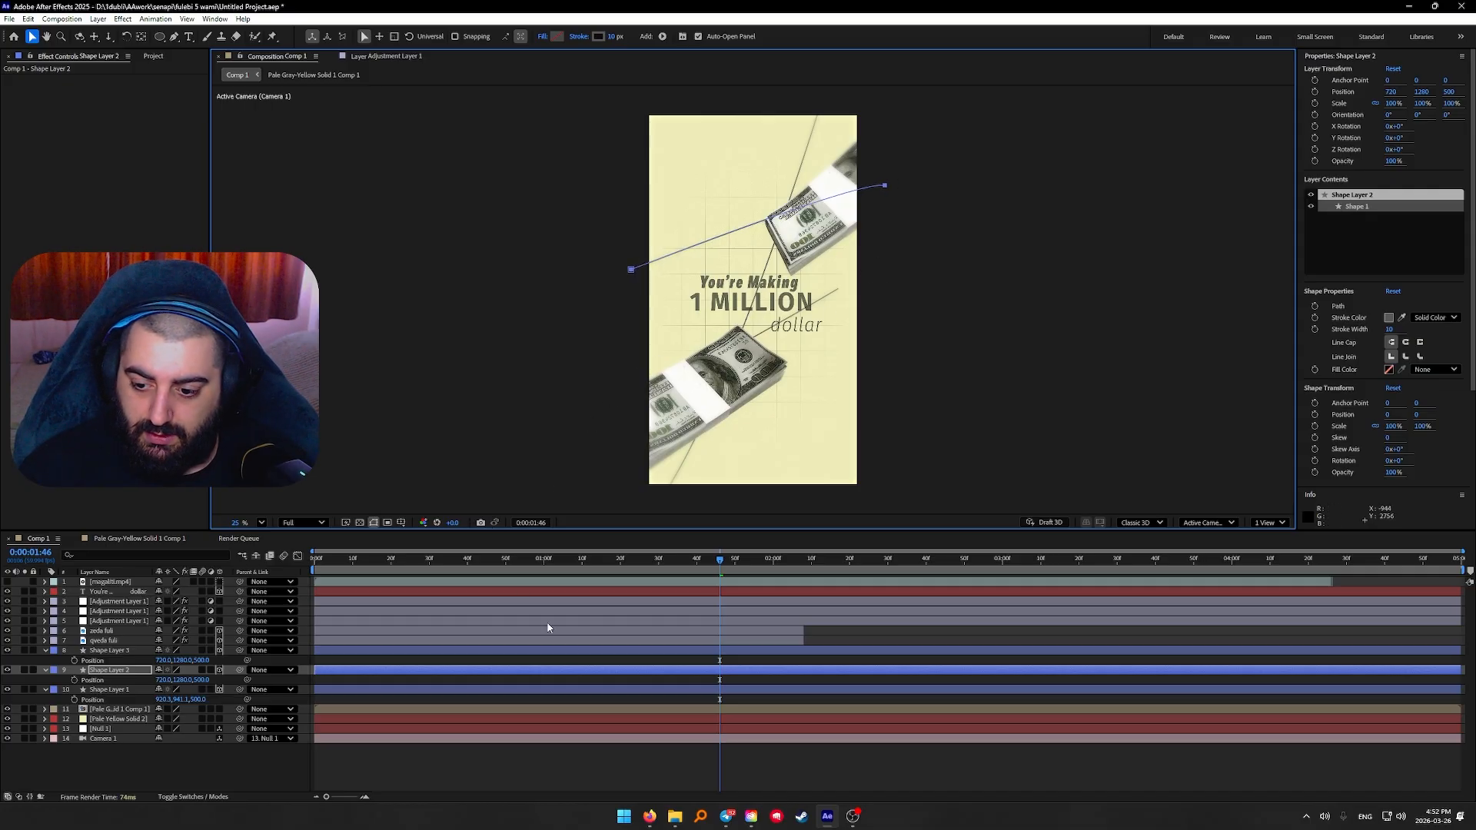
{"action": "left_click", "coordinate": [568, 653]}
{"action": "key", "text": "ctrl+Down"}
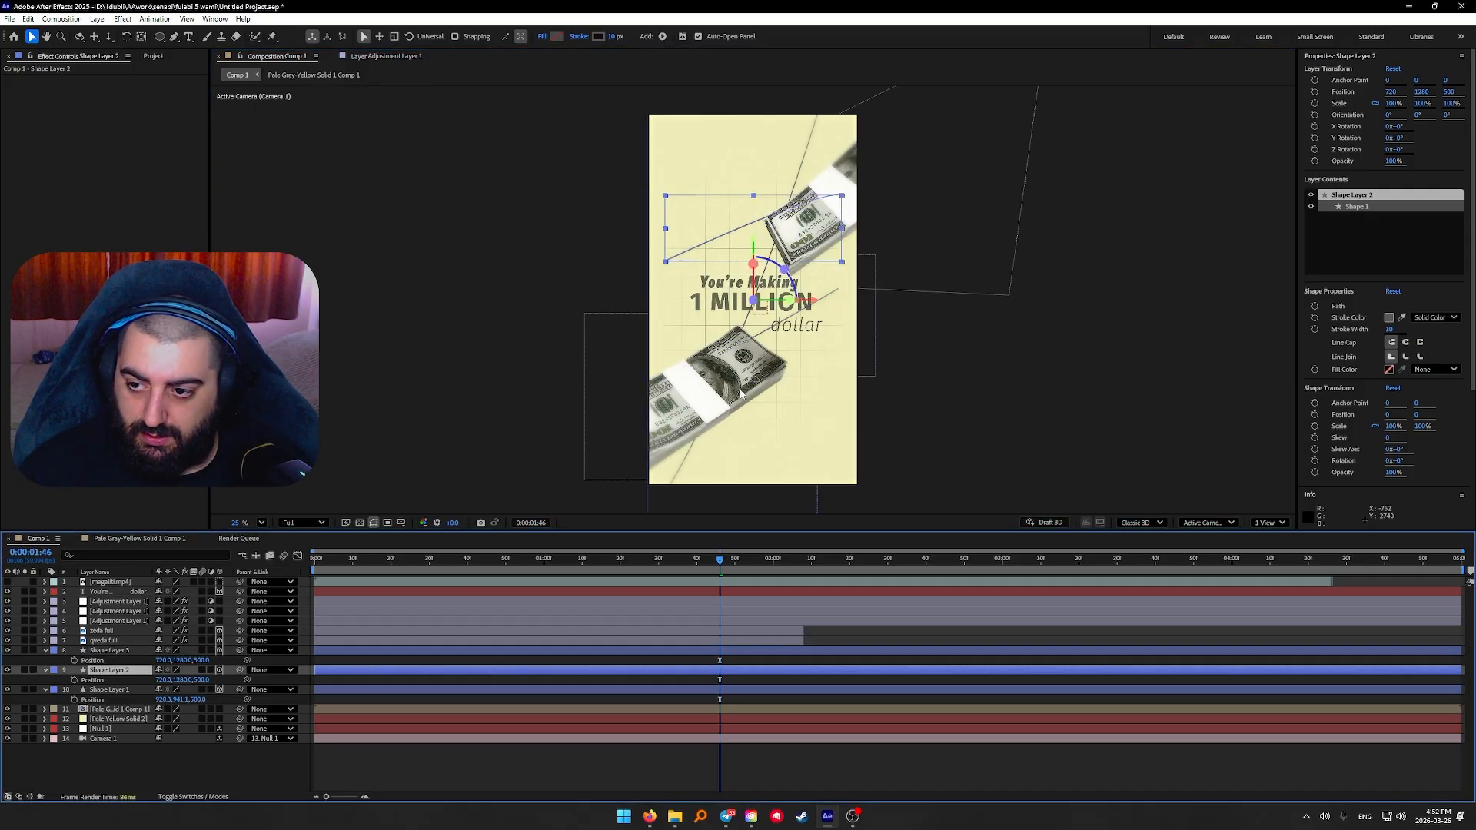
{"action": "key", "text": "g"}
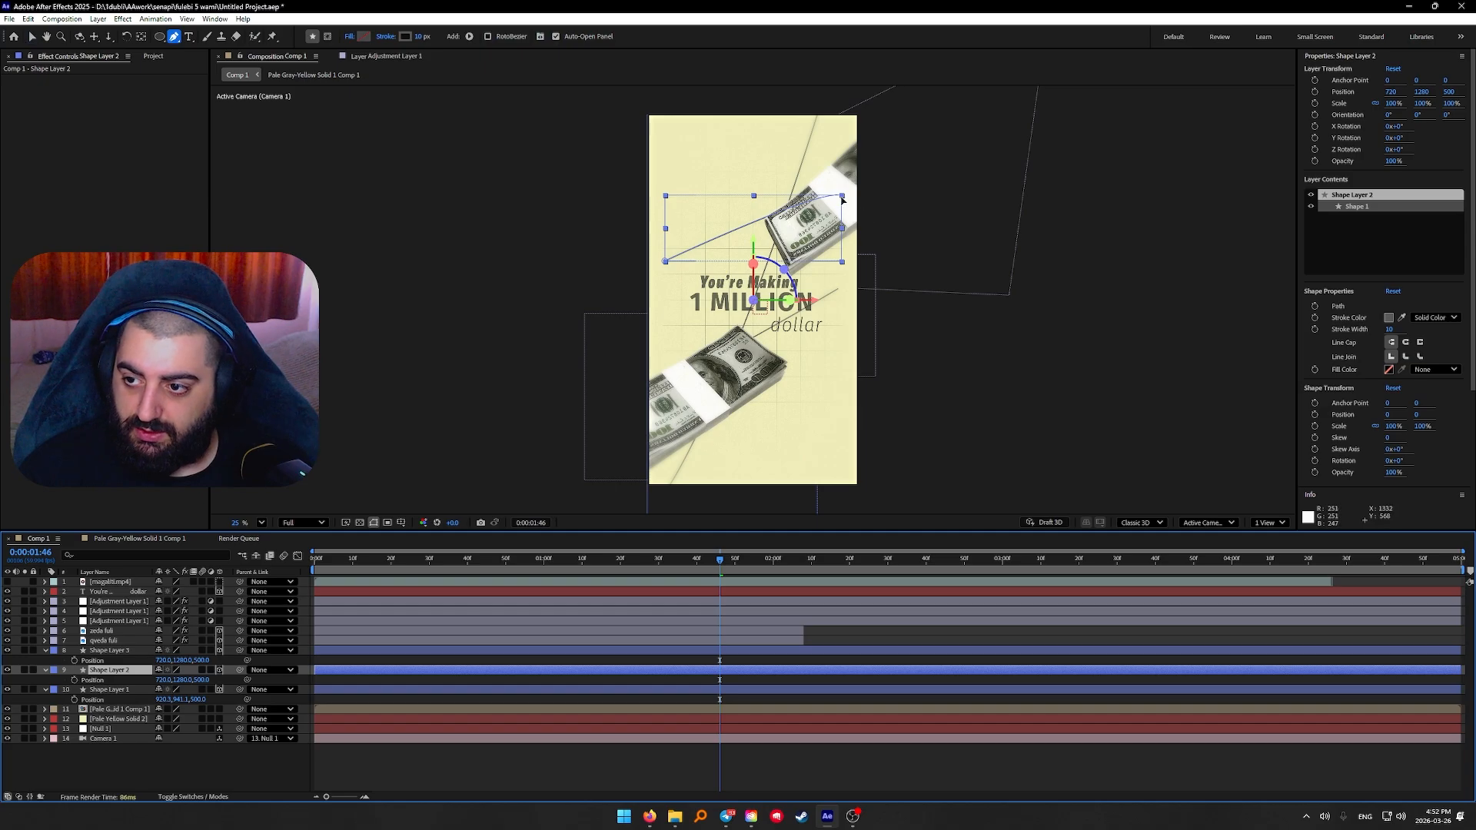
{"action": "left_click_drag", "start_coordinate": [843, 199], "coordinate": [919, 177]}
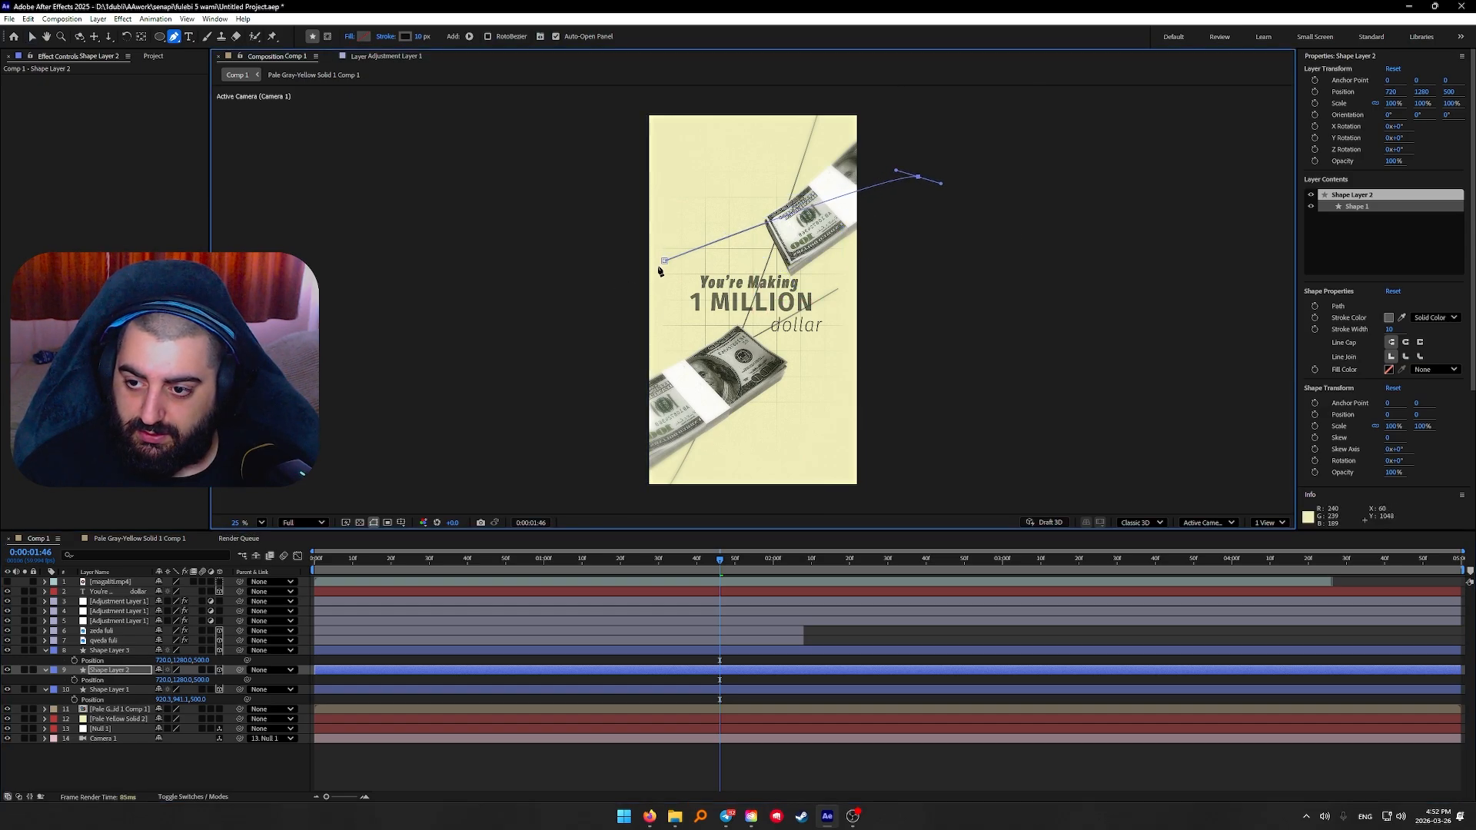
{"action": "key", "text": "v"}
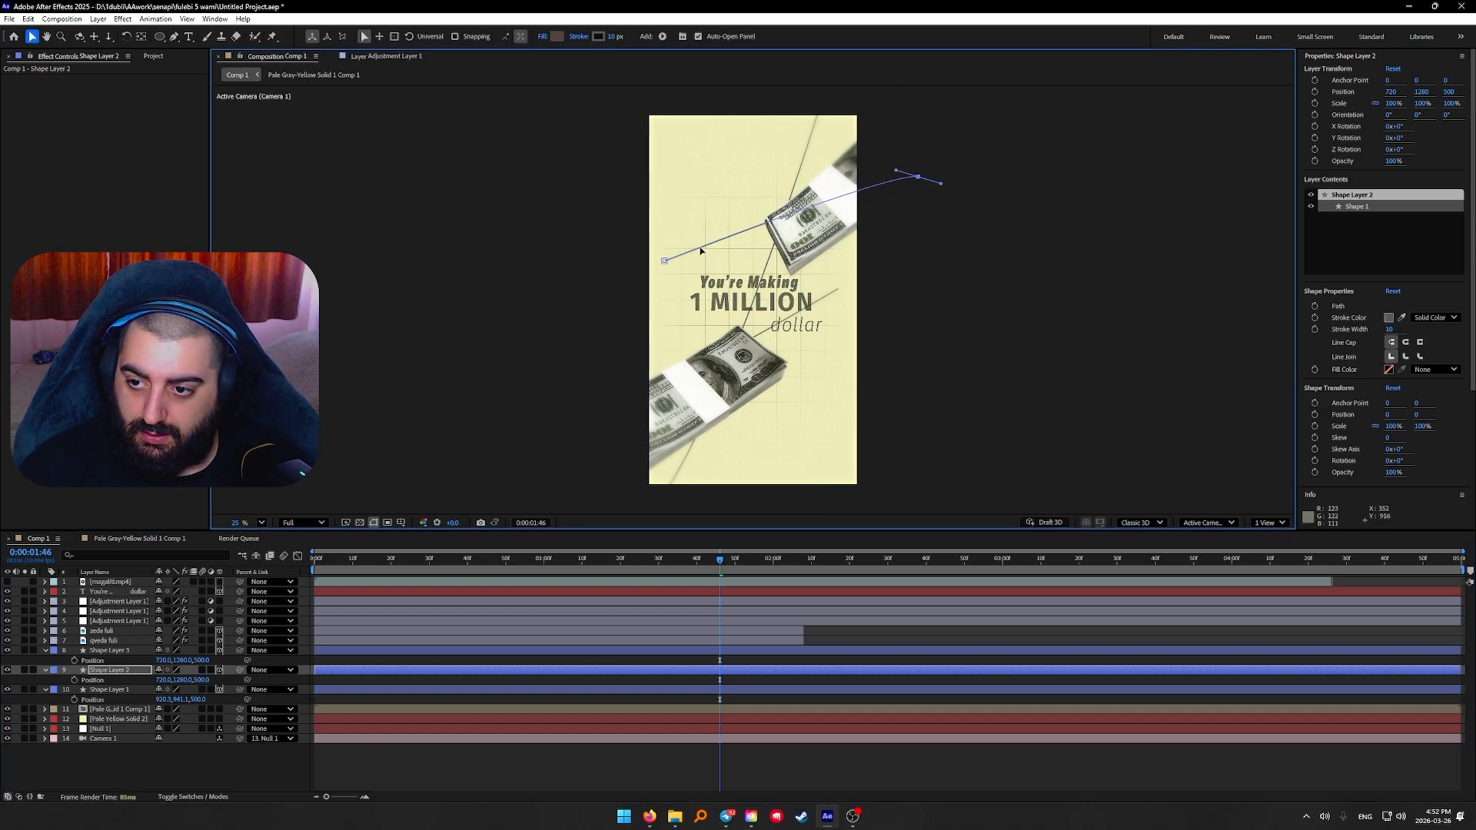
{"action": "left_click_drag", "start_coordinate": [700, 250], "coordinate": [668, 260]}
Preview the animation from the start to check the lines during the camera push-in
{"action": "key", "text": "space"}
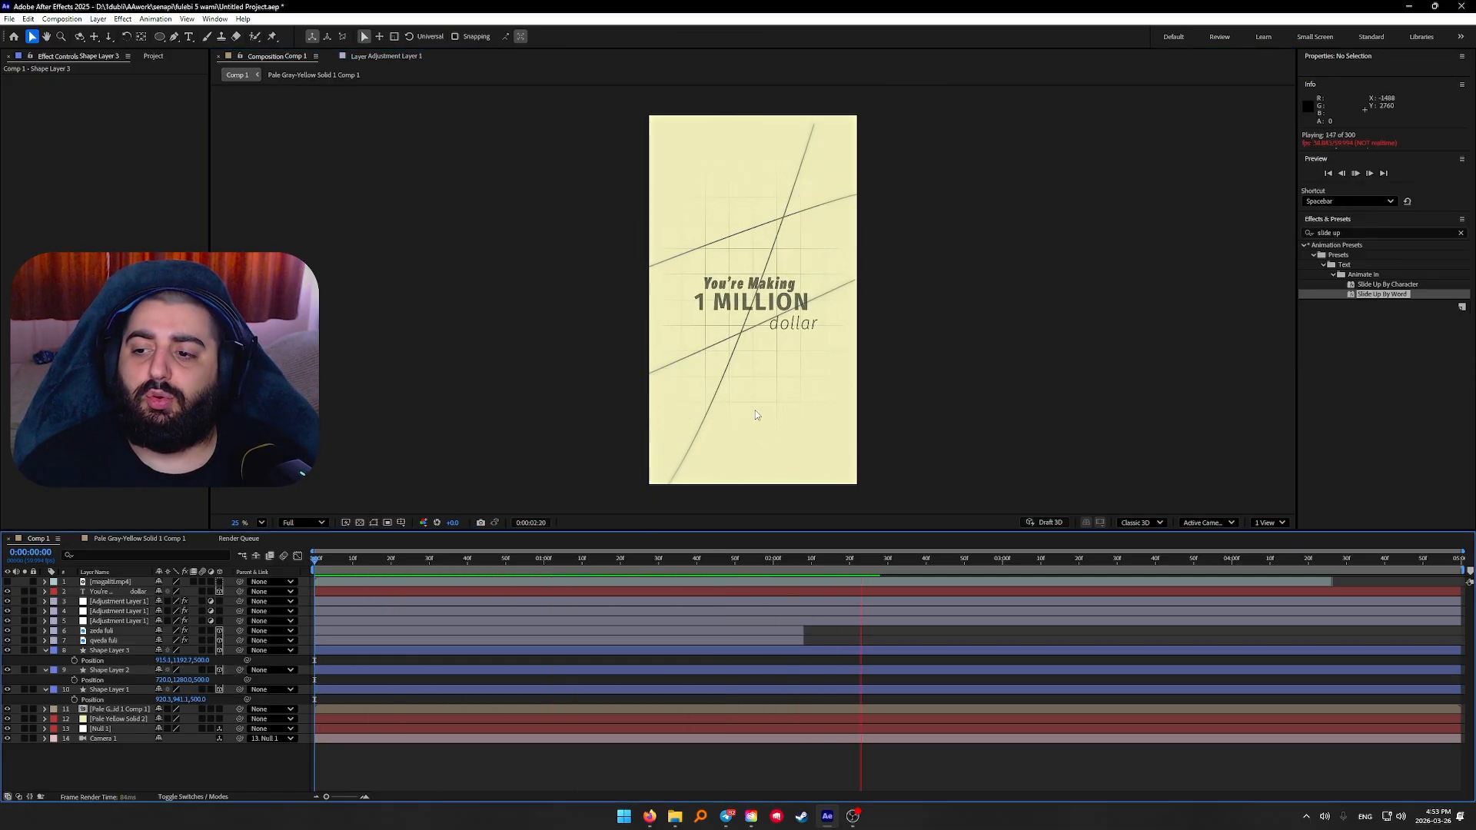
{"action": "key", "text": "space"}
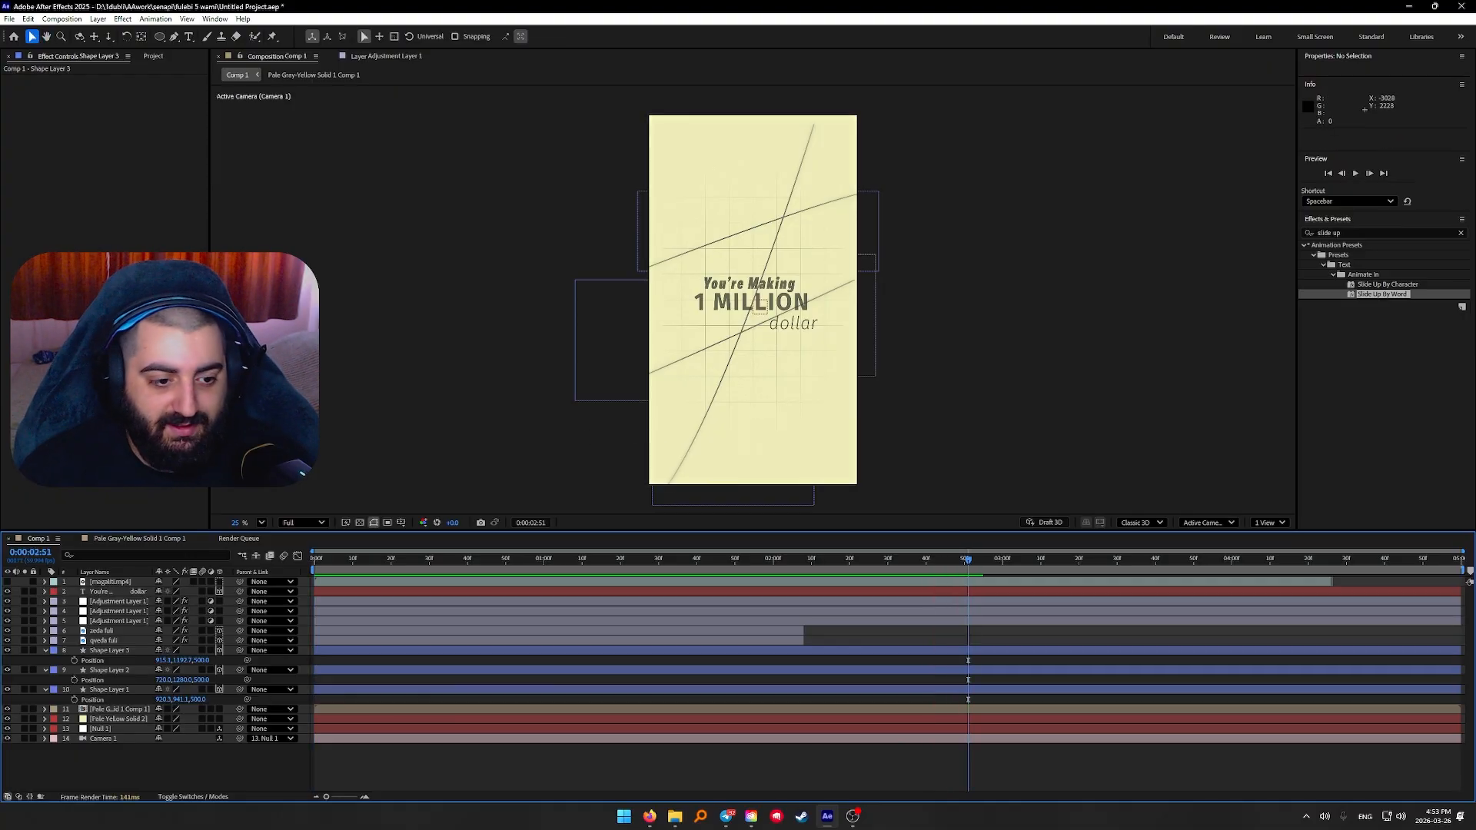